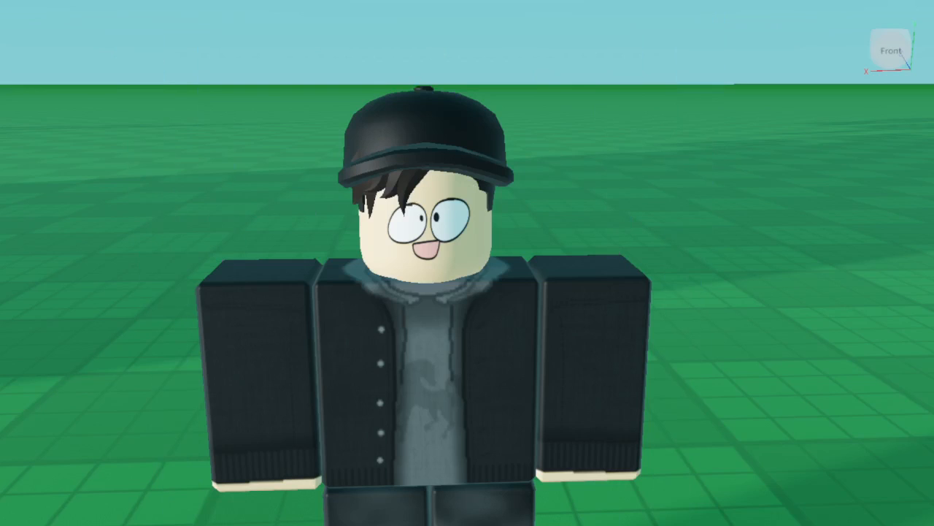
Select the assault rifle beside the character and rotate it to point forward
right_click_drag(230, 156, 375, 254)
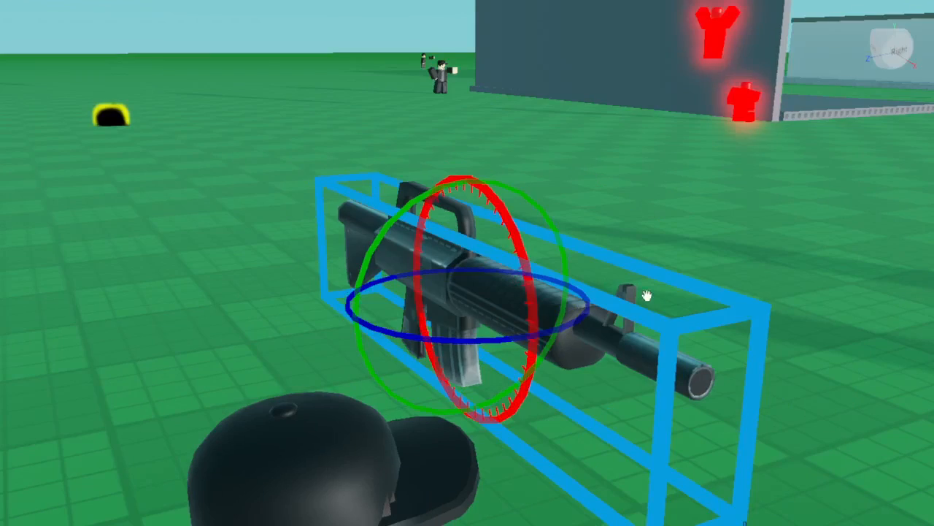
left_click(847, 209)
left_click(526, 299)
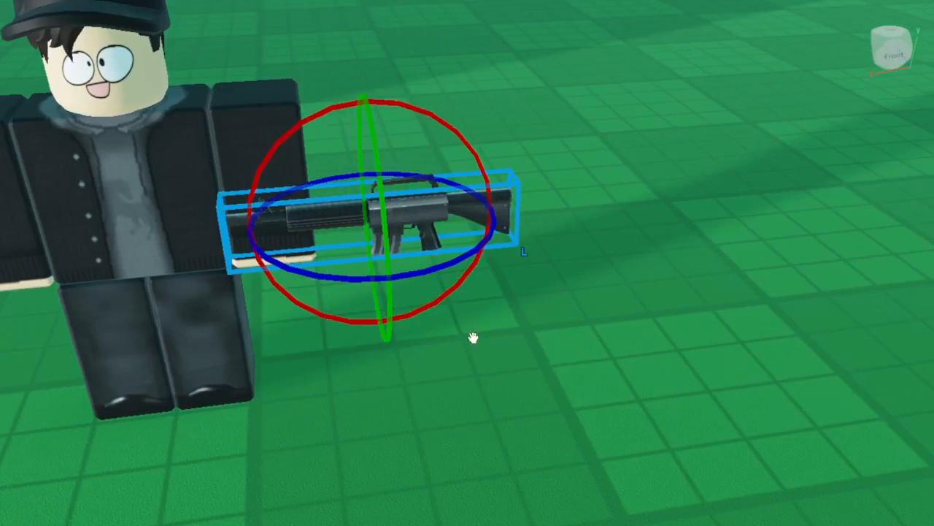
left_click_drag(351, 273, 530, 248)
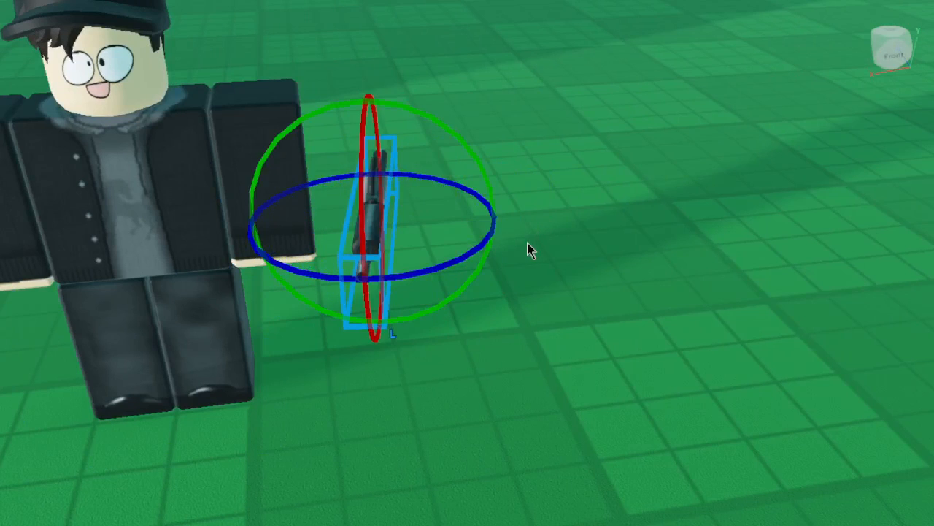
left_click(460, 239)
left_click(379, 213)
left_click_drag(443, 258, 454, 259)
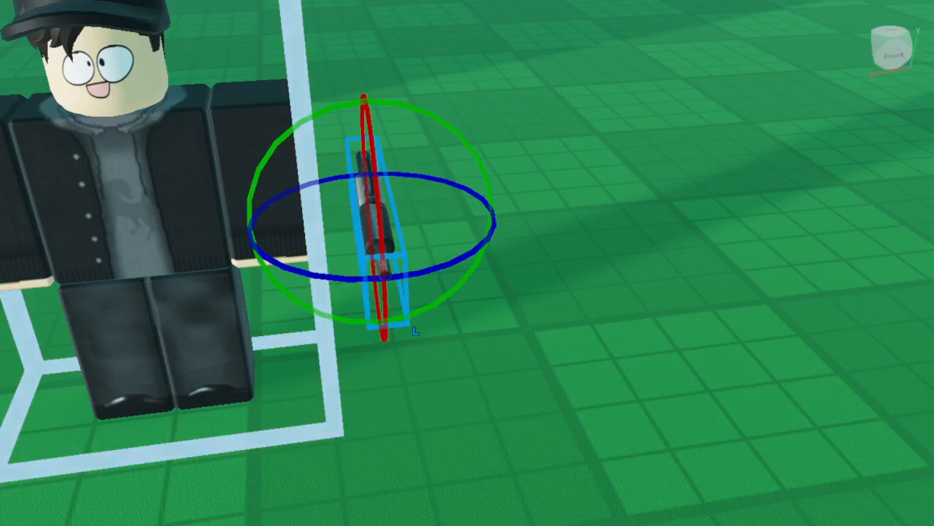
Move the rifle sideways, in depth and in height until it sits at the character's left hand
key("ctrl+2")
left_click_drag(249, 228, 157, 223)
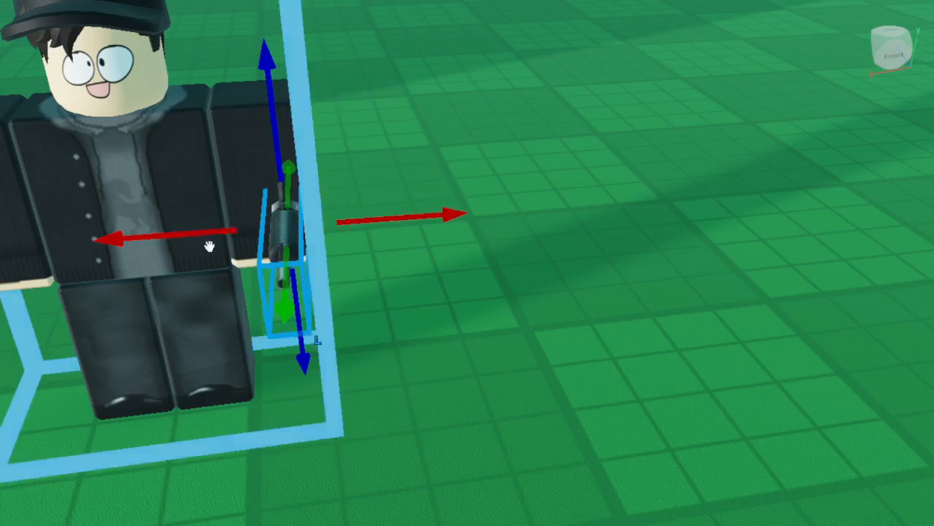
scroll(411, 208, "up", 2)
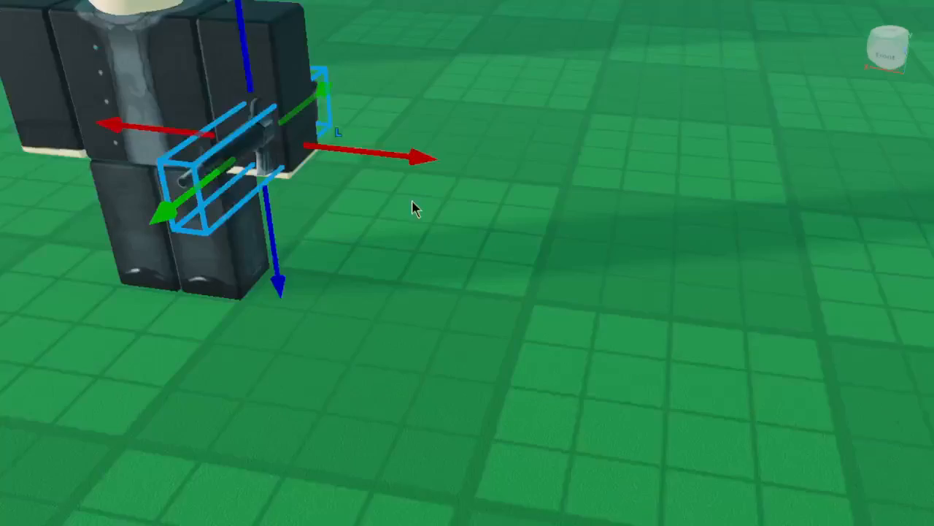
right_click_drag(411, 208, 506, 202)
left_click_drag(494, 195, 394, 204)
mouse_move(279, 284)
left_mouse_down()
mouse_move(279, 328)
mouse_move(283, 297)
left_mouse_up()
right_click_drag(402, 285, 641, 198)
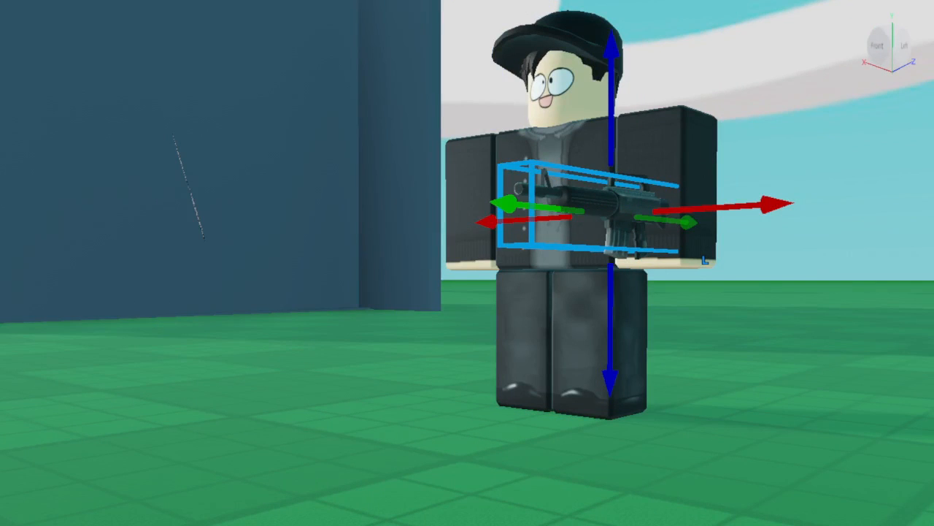
left_click_drag(634, 131, 661, 163)
left_click(688, 356)
right_click_drag(688, 356, 545, 329)
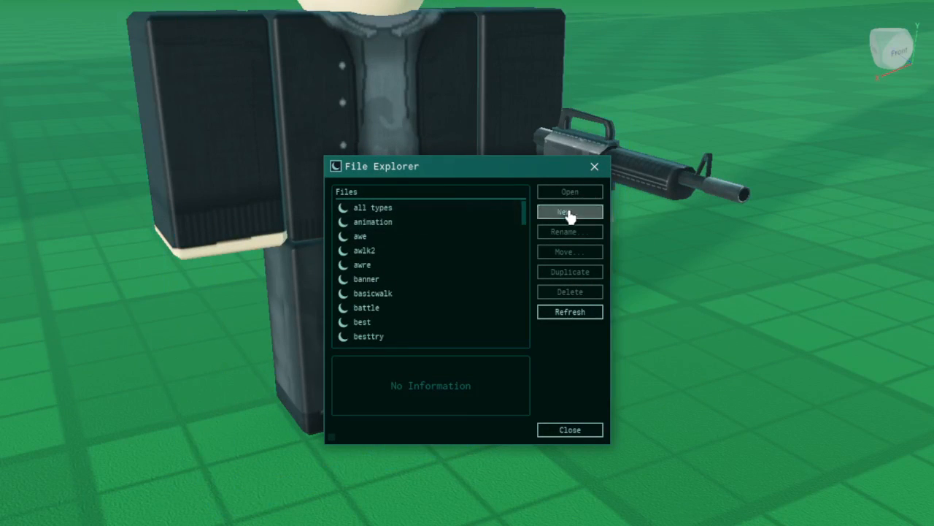
Create a new Moon Animator animation file named "gun tutoriel", open it and close the File Explorer
left_click(570, 213)
left_click(565, 232)
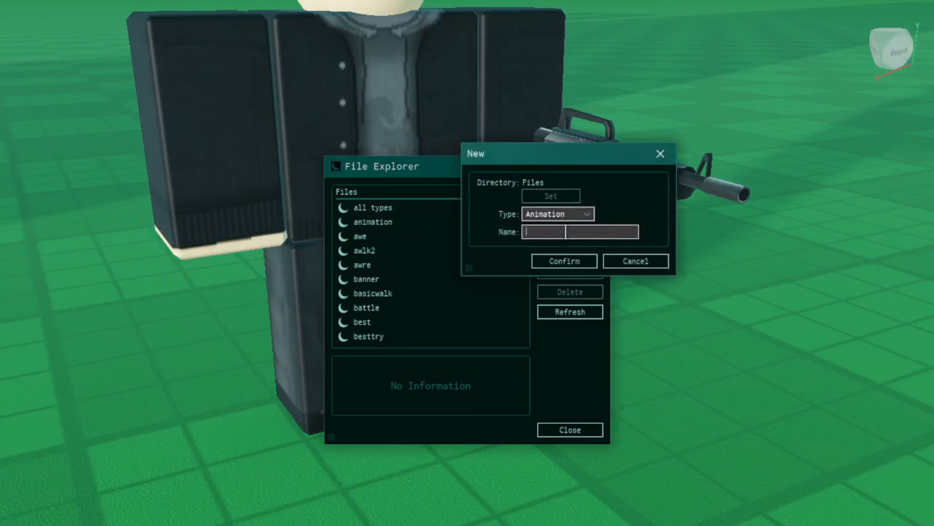
left_click(588, 264)
left_click(576, 192)
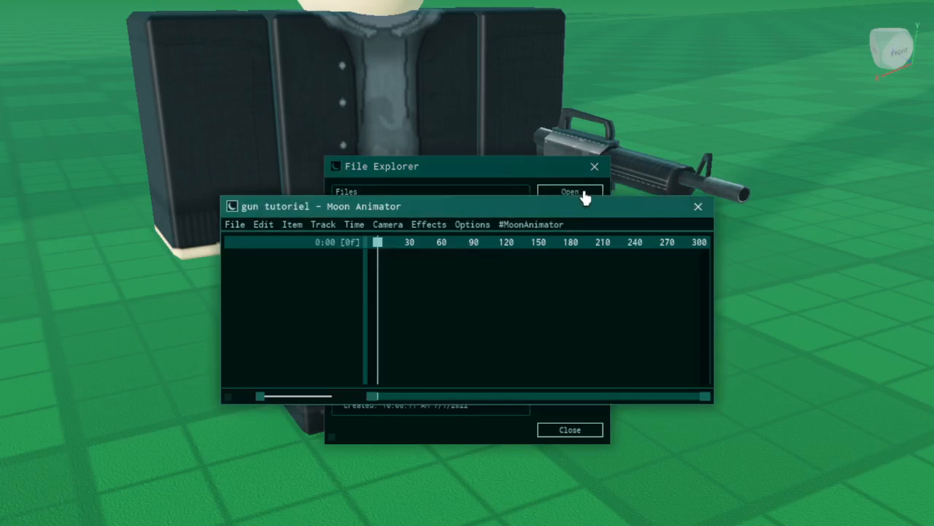
left_click(594, 167)
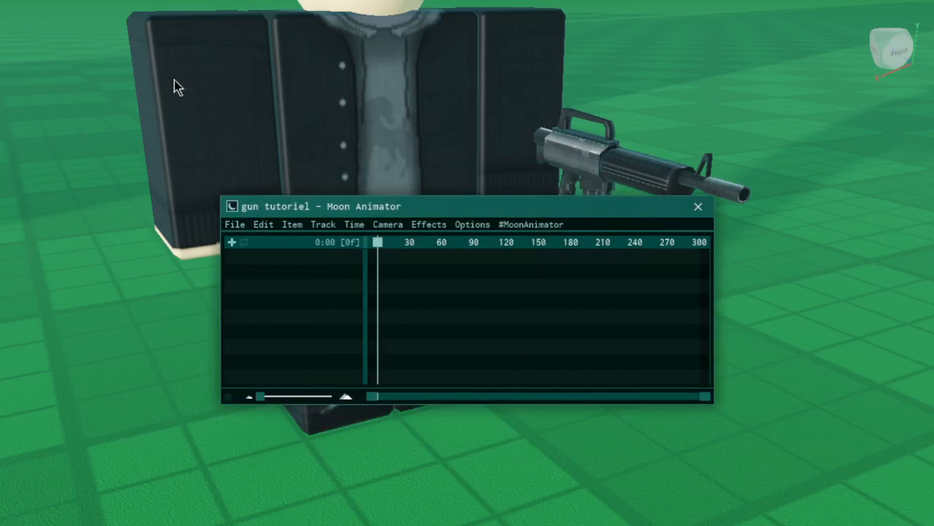
Add the character to the animation timeline with its Rig property selected
left_click(232, 242)
left_click(313, 418)
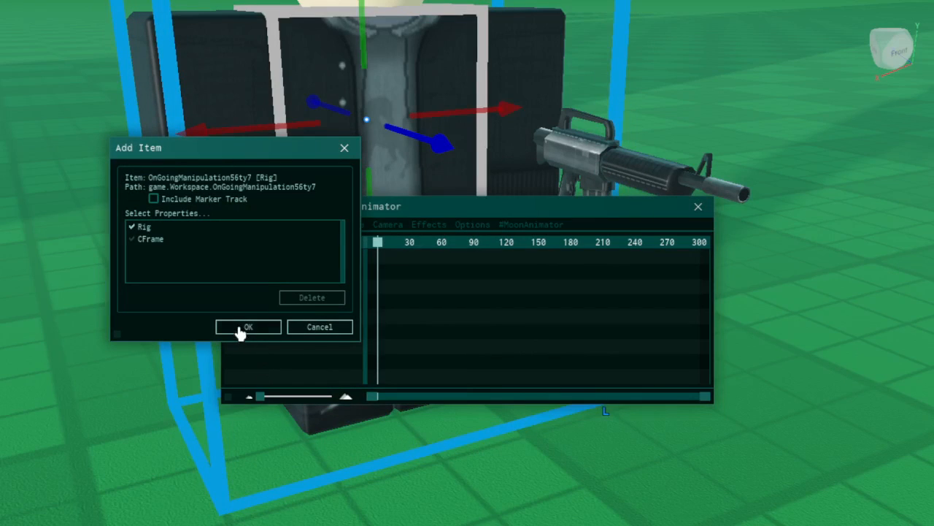
left_click(248, 327)
Pose the character's left arm raised forward at frame 0
left_click(438, 182)
right_click_drag(516, 99, 679, 130)
left_click_drag(679, 129, 640, 77)
left_click(640, 77)
scroll(655, 83, "up", 3)
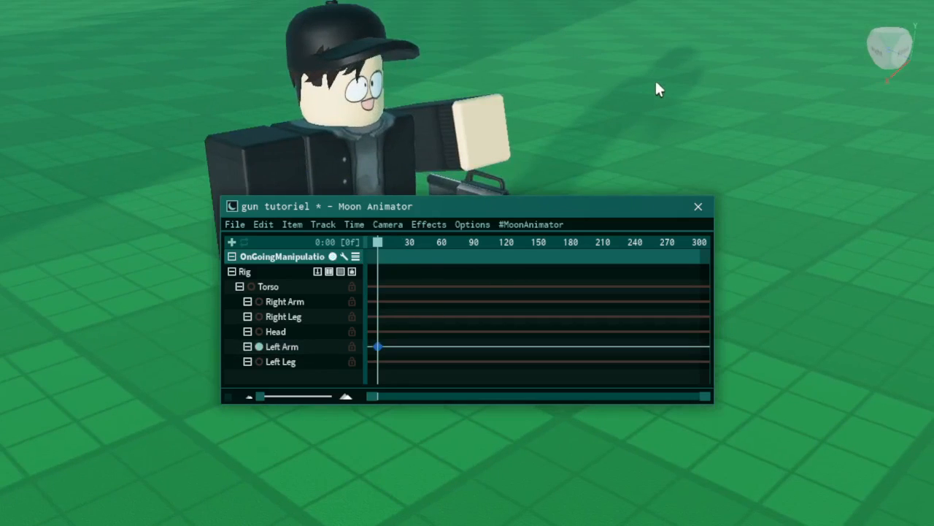
Move the left arm's keyframe from the start to frame 38 and delete it
left_click_drag(382, 343, 418, 347)
key("space")
left_click(418, 346)
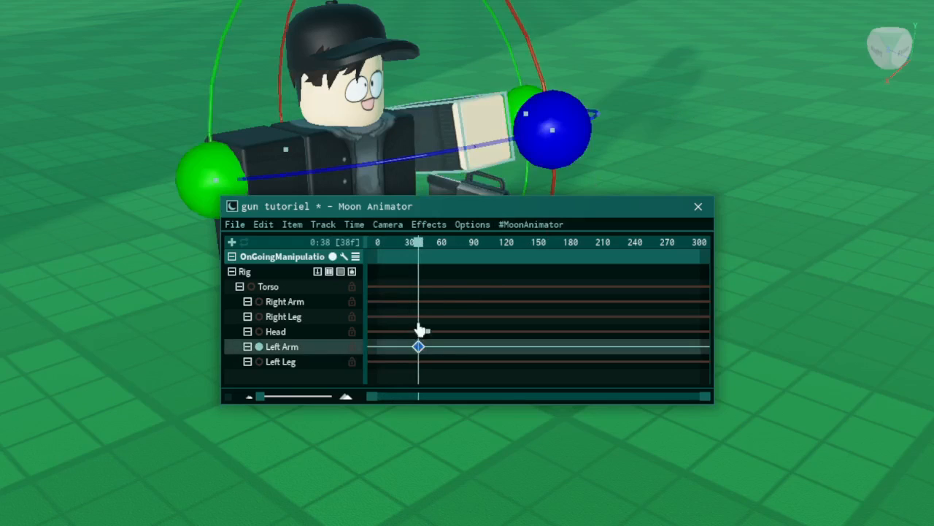
key("Delete")
Clear the view of the character, open Easy Weld and clean the AssaultRifle model with the Cleaner
left_click_drag(466, 199, 501, 379)
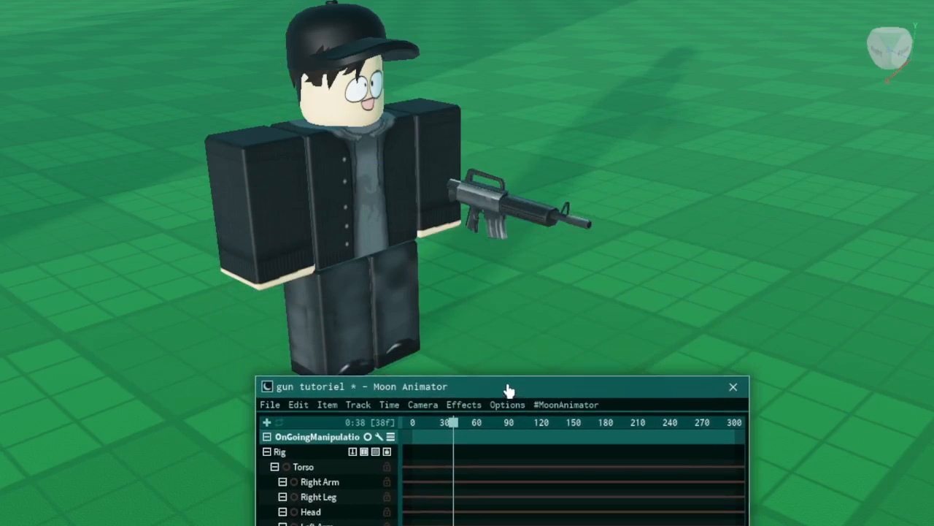
left_click(556, 216)
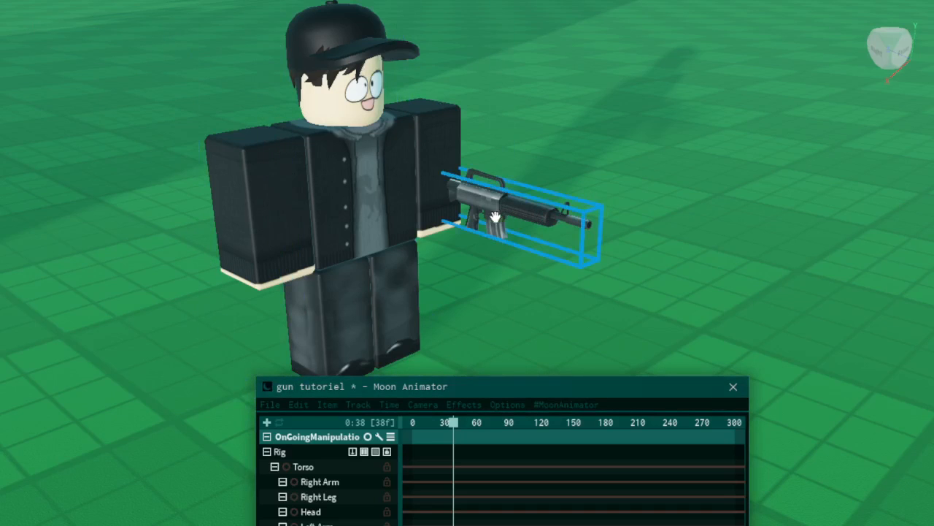
scroll(705, 163, "up", 5)
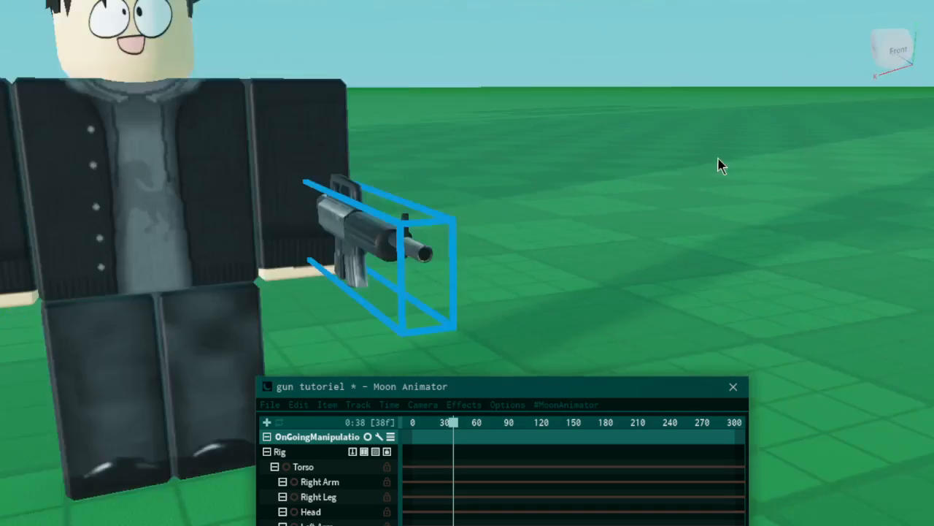
right_click_drag(719, 166, 495, 183)
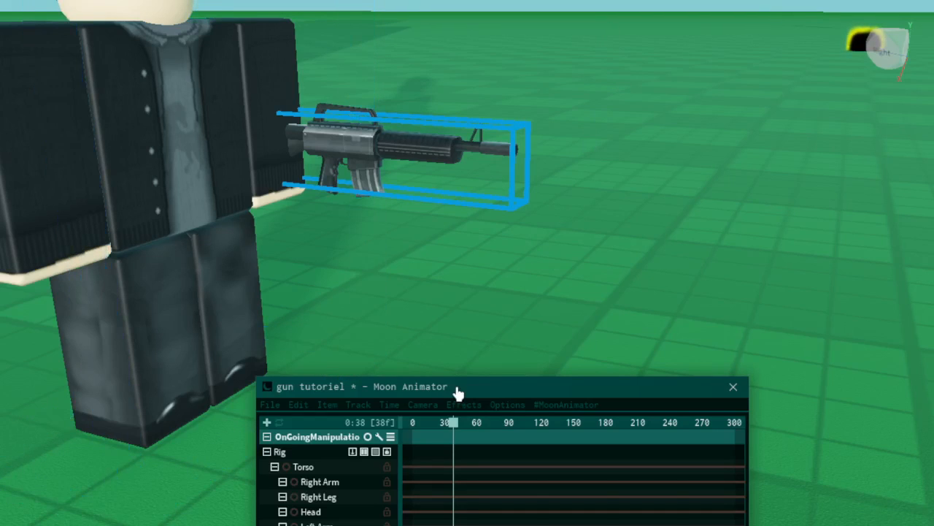
left_click(553, 305)
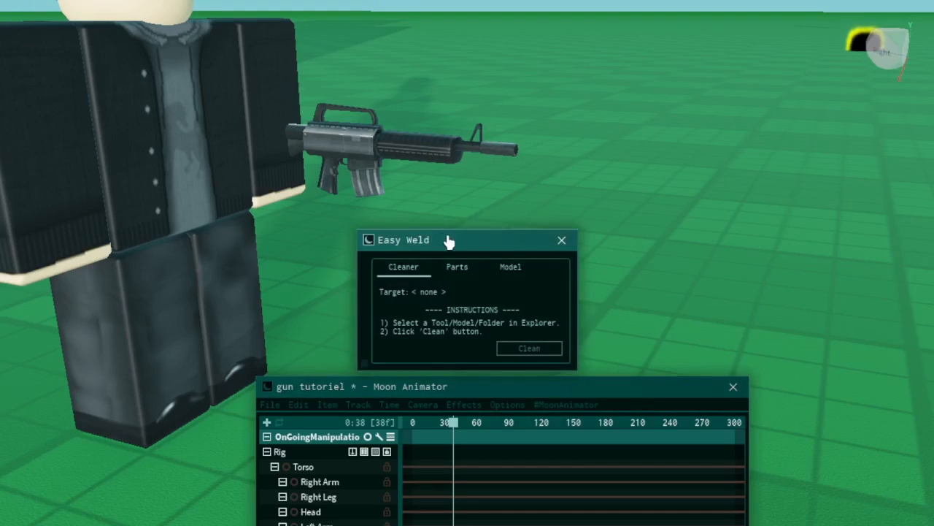
left_click_drag(443, 242, 576, 239)
left_click(373, 137)
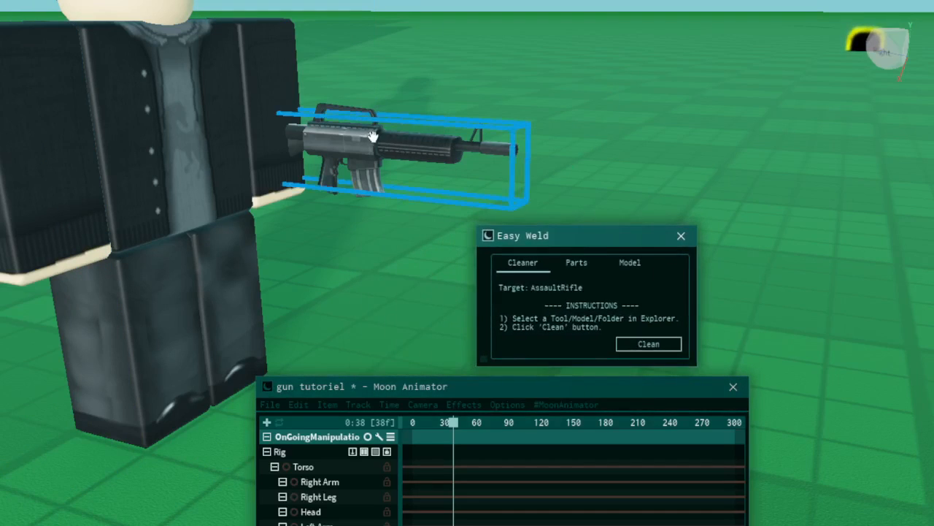
left_click(632, 345)
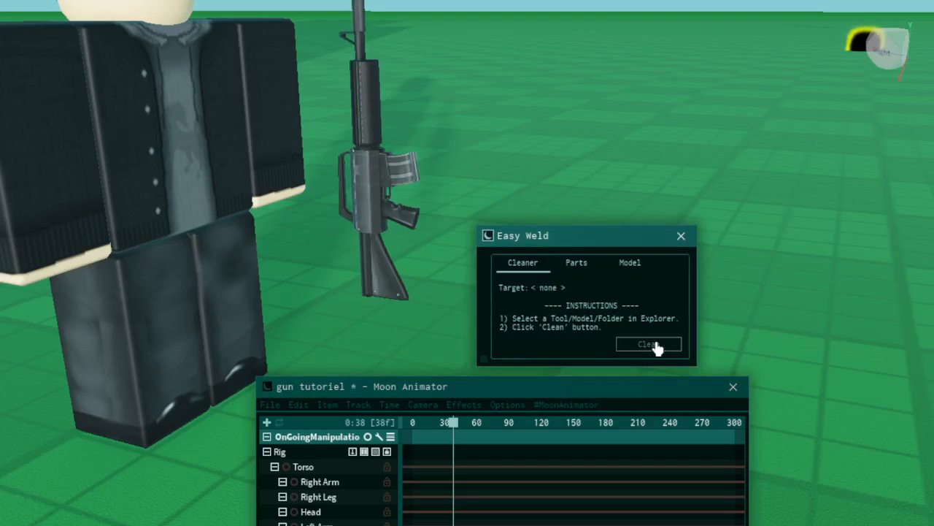
Switch Easy Weld to welding parts, with the Left Arm as base part and the rifle's Handle as target part
left_click(574, 264)
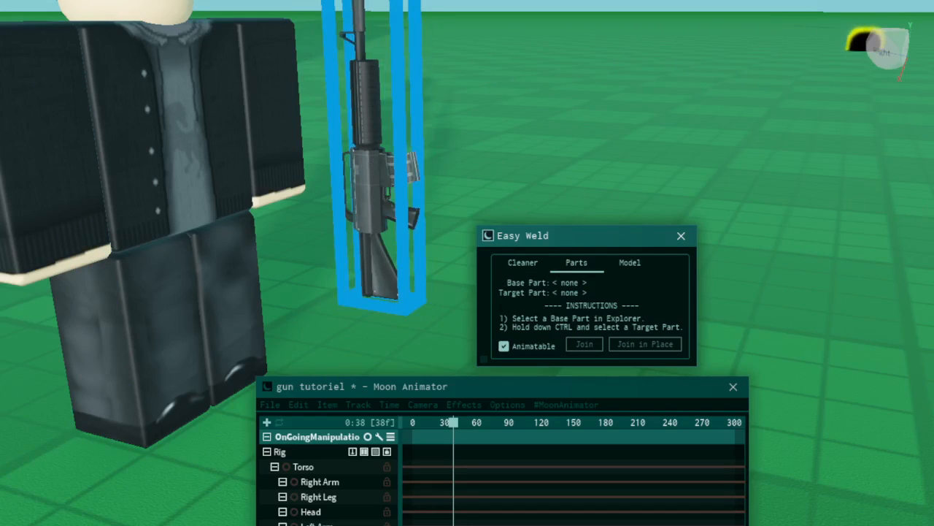
left_click(379, 219)
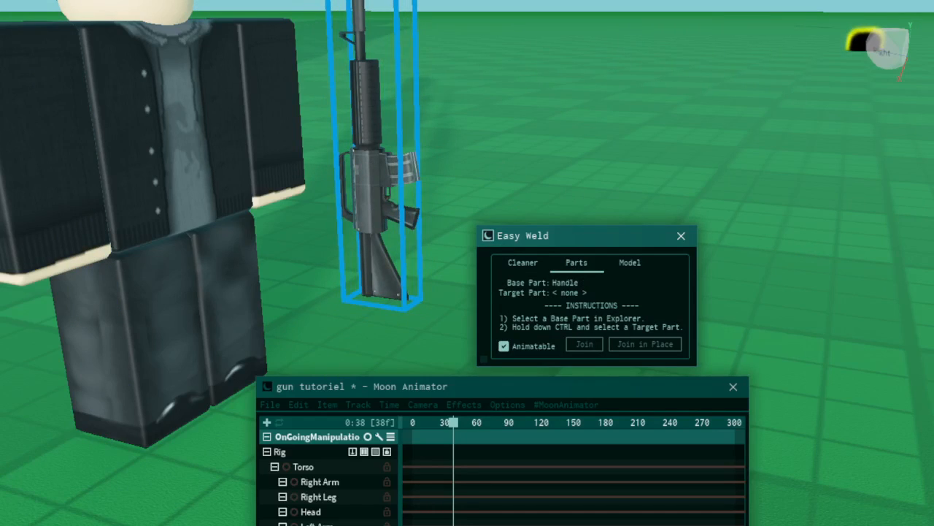
left_click(886, 219)
scroll(840, 219, "down", 3)
right_click_drag(836, 213, 837, 214)
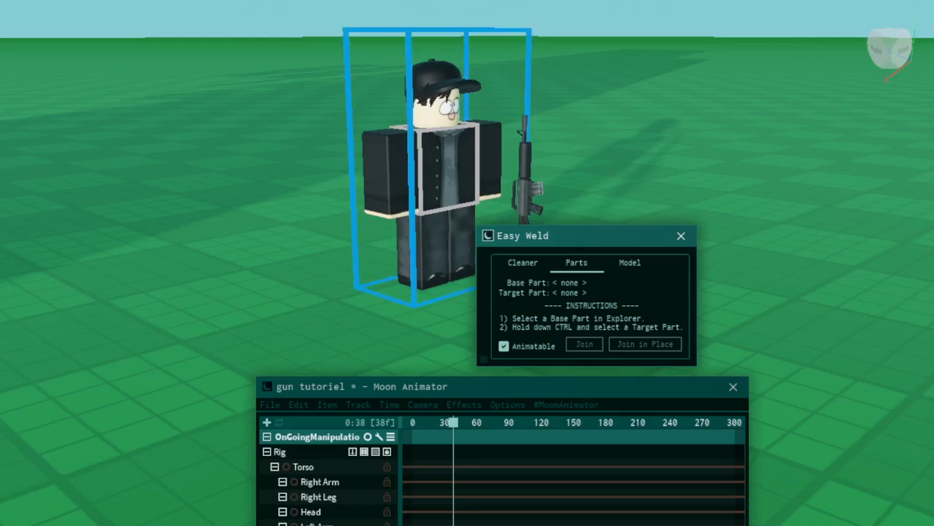
left_click(390, 171)
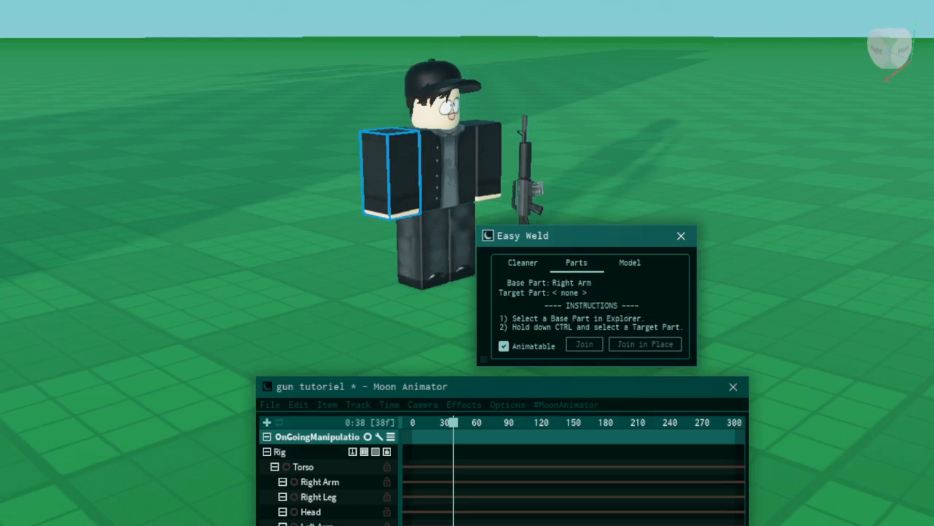
left_click(489, 159)
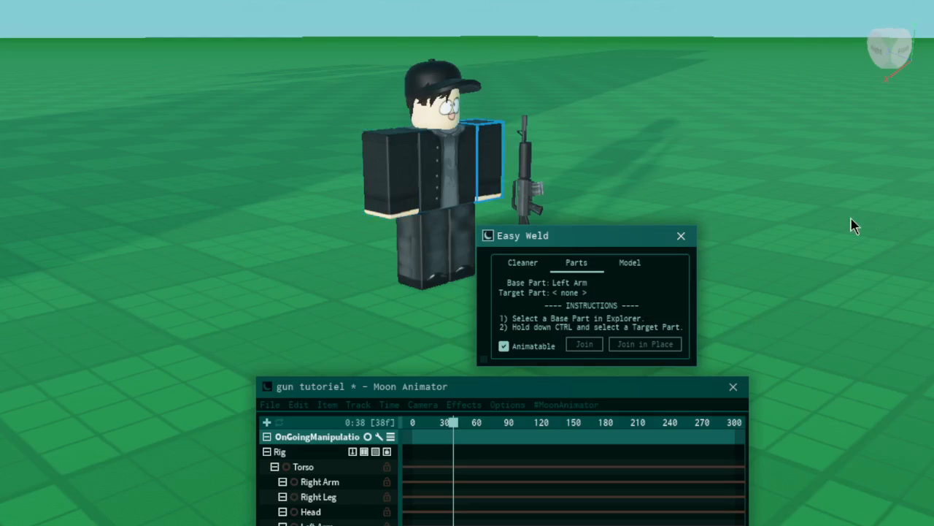
scroll(849, 218, "up", 5)
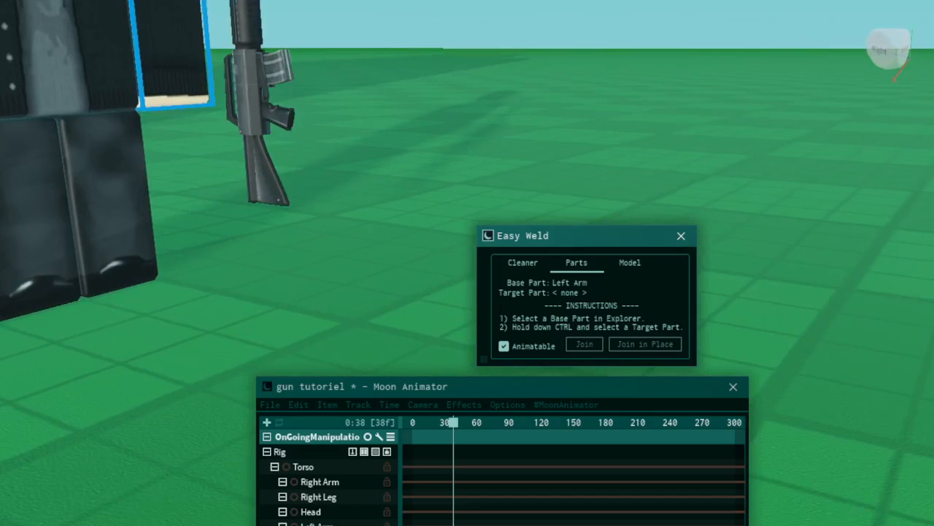
key("a")
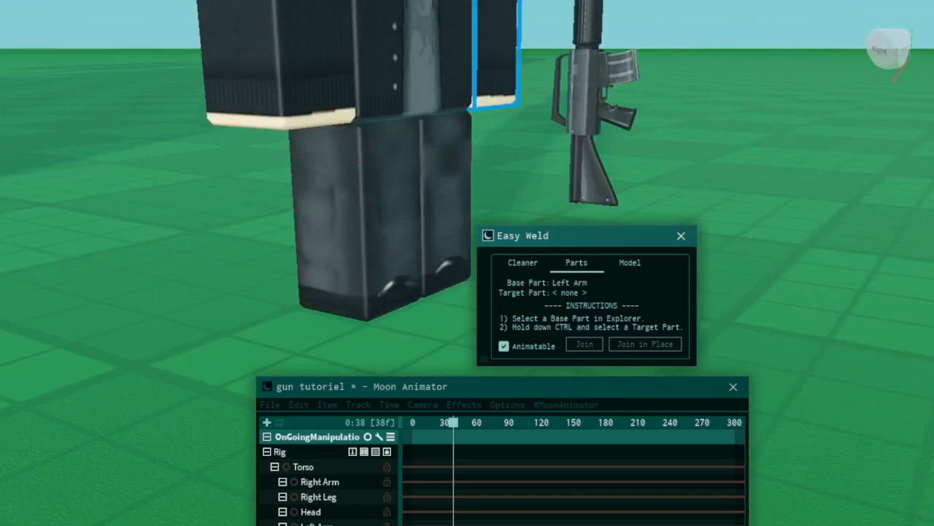
key("d")
left_click(193, 146, "ctrl")
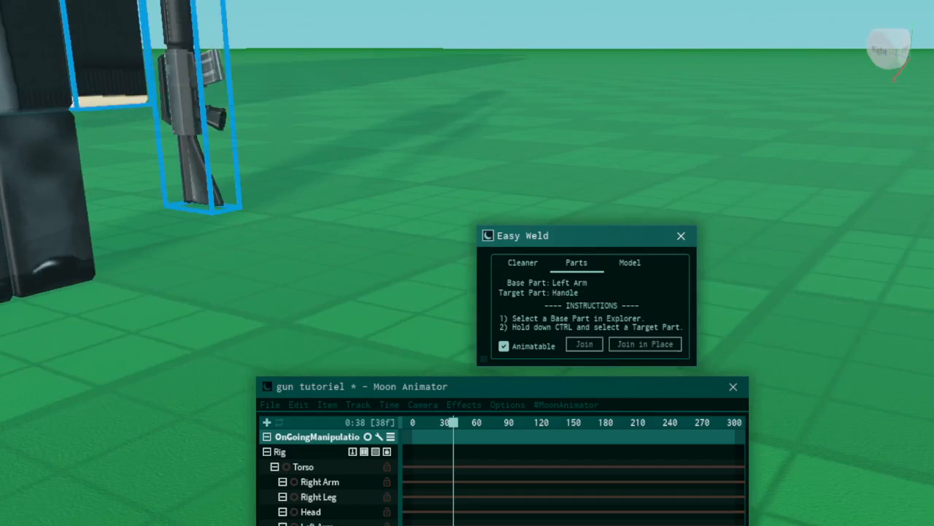
Move the upright rifle to the character's left hand and rotate it to point horizontally forward
right_click_drag(771, 293, 672, 310)
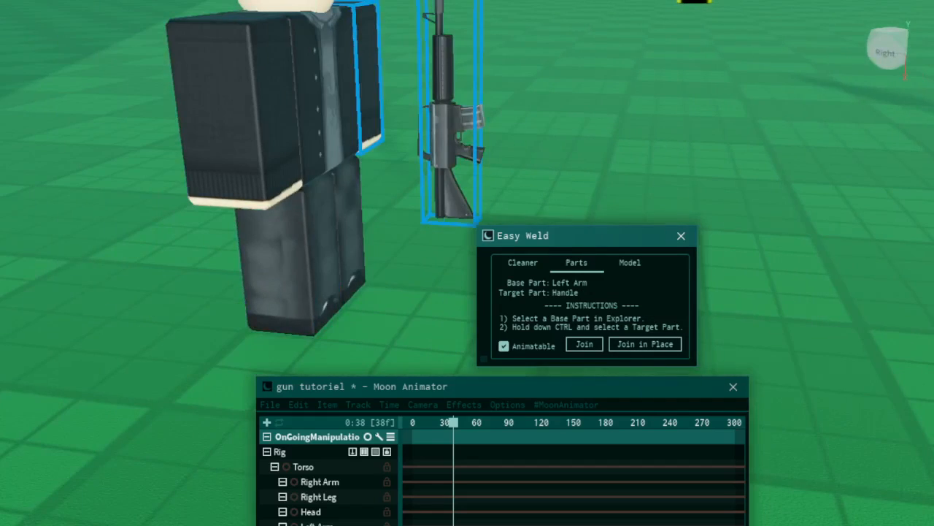
key("ctrl+2")
left_click(700, 106)
left_click(441, 109)
left_click_drag(584, 109, 515, 100)
key("ctrl+4")
left_click_drag(498, 58, 432, 195)
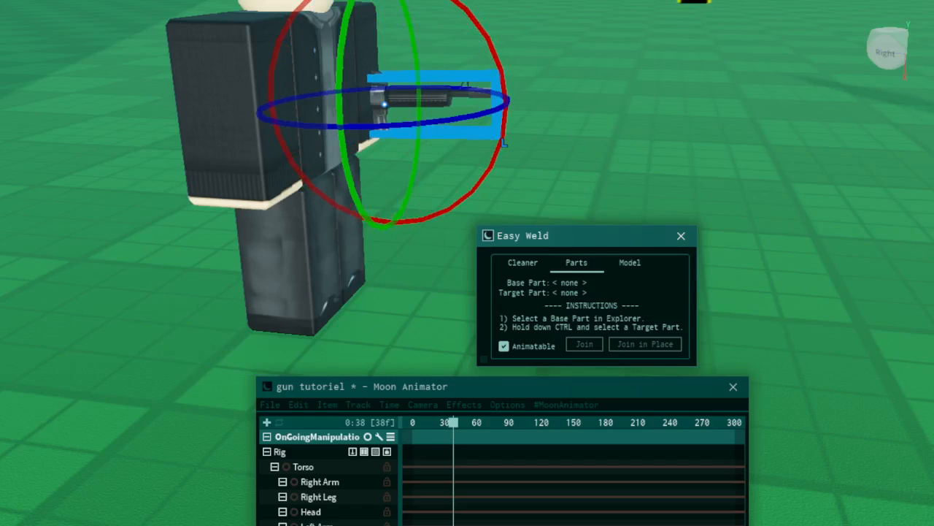
key("ctrl+2")
left_click_drag(399, 30, 385, 43)
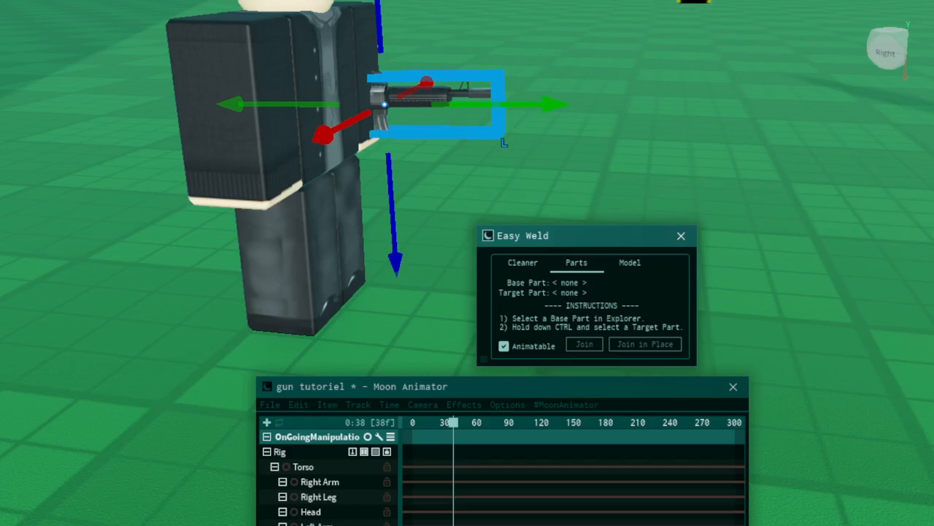
Join the rifle's Handle in place to the Left Arm as an animatable weld, and close Easy Weld
left_click(281, 256, "alt")
left_click(237, 124, "alt")
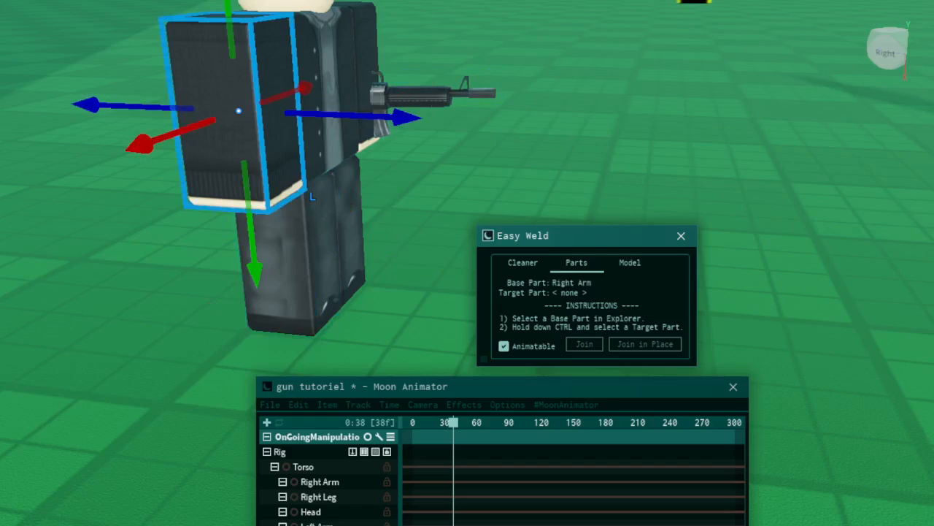
left_click(347, 234, "alt")
left_click(368, 65, "alt")
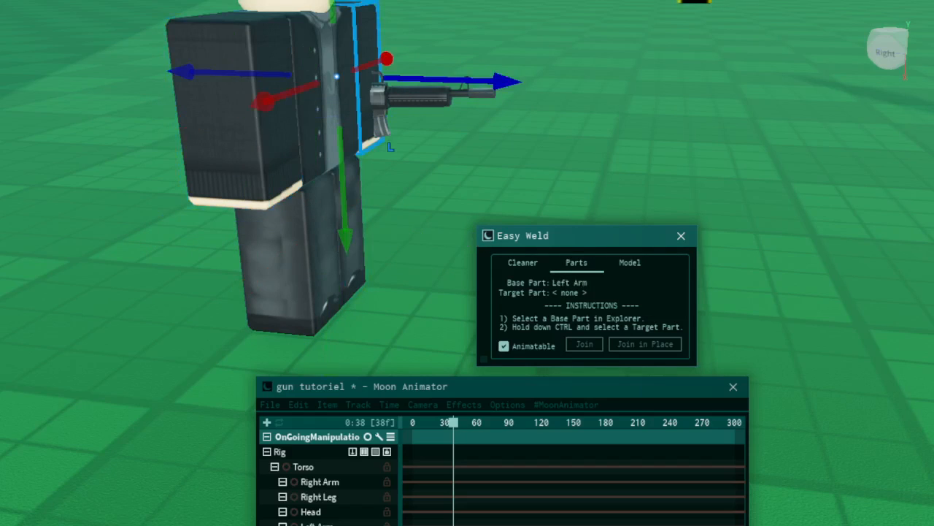
right_click_drag(777, 314, 778, 314)
key("d")
key("a")
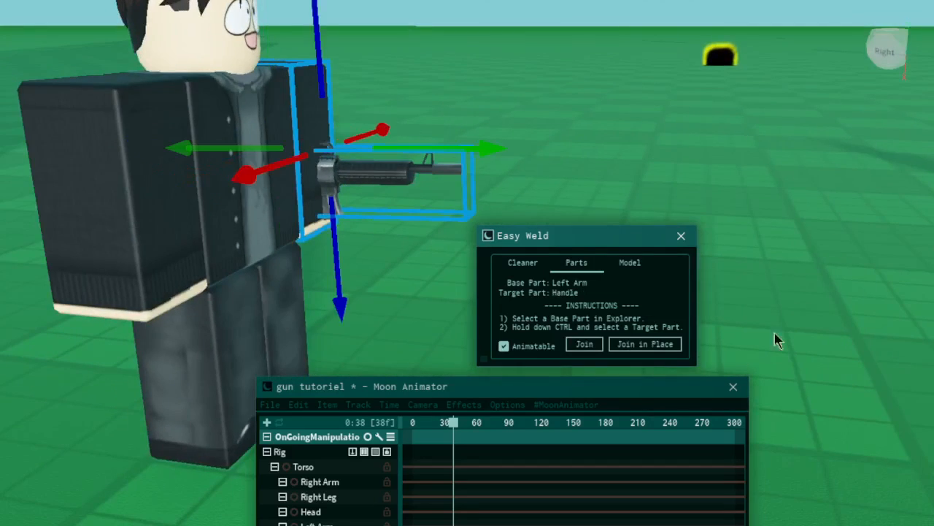
left_click(641, 347)
left_click(682, 235)
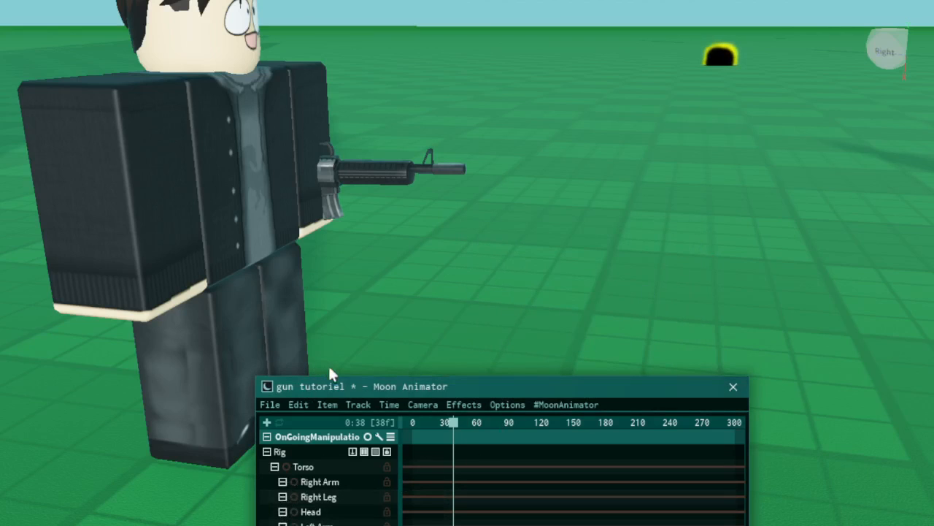
Try rotating the left arm to test the rifle's weld, and undo the rotation
left_click(346, 157)
left_click_drag(483, 122, 547, 166)
scroll(584, 163, "down", 3)
key("ctrl+z")
left_click(612, 242)
right_click_drag(612, 242, 604, 235)
key("w")
key("d")
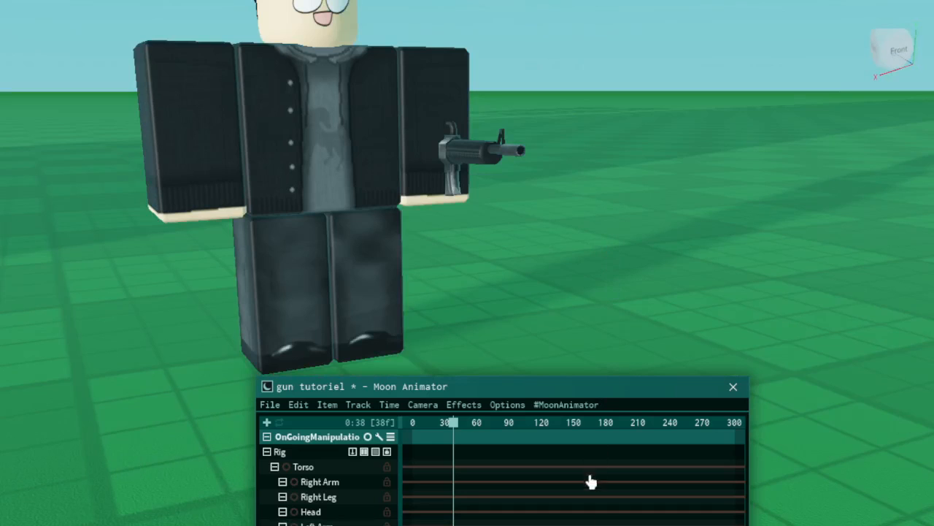
Test again whether the rifle follows the left arm by rotating the arm upward, and undo that rotation
right_click_drag(548, 326, 546, 315)
key("w")
key("s")
key("w")
right_click_drag(650, 305, 650, 305)
left_click(286, 181)
key("s")
right_click_drag(558, 251, 558, 250)
key("w")
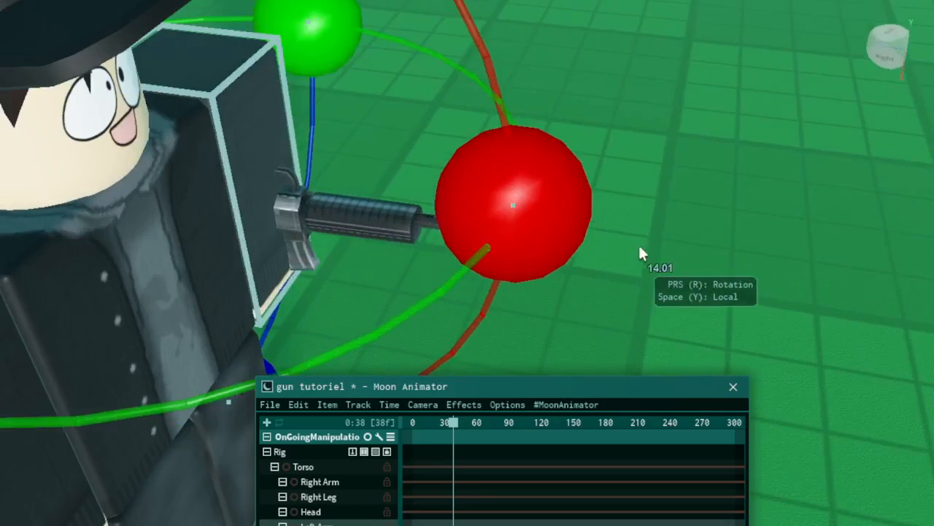
left_click(637, 246)
key("d")
right_click_drag(470, 260, 502, 244)
left_click(454, 250)
key("a")
left_click_drag(567, 216, 603, 43)
key("ctrl+z")
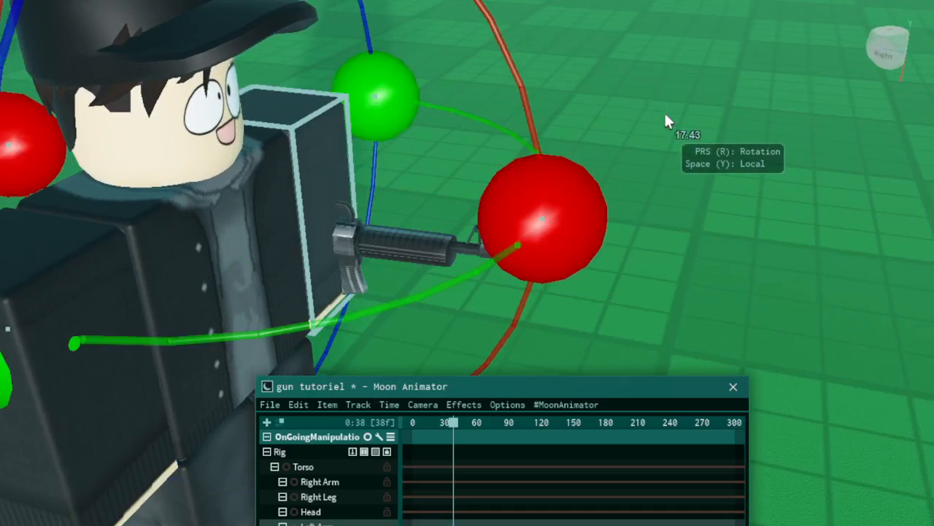
left_click(564, 200)
Move the playhead to frame 31 and rotate the left arm upward to raise the rifle
left_click_drag(453, 431, 445, 431)
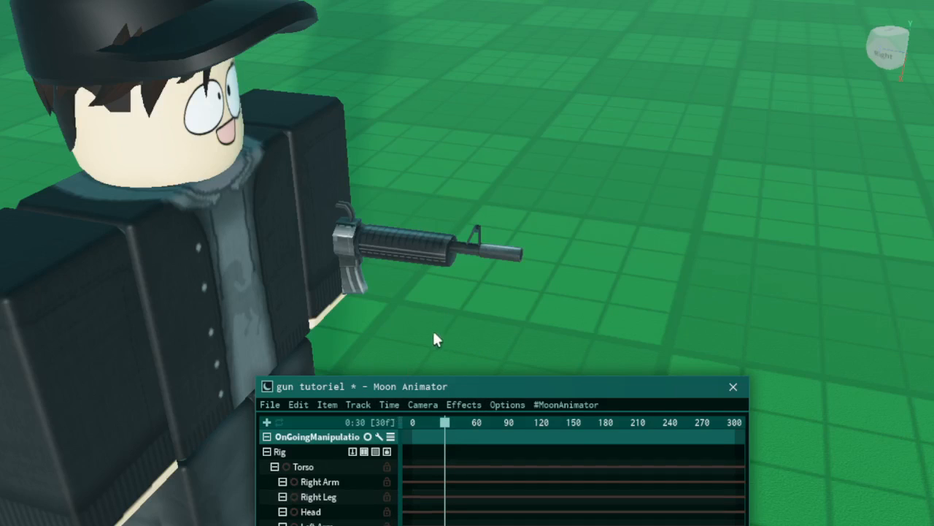
right_click_drag(429, 331, 433, 330)
key("d")
mouse_move(449, 429)
left_mouse_down()
mouse_move(464, 432)
mouse_move(447, 445)
left_mouse_up()
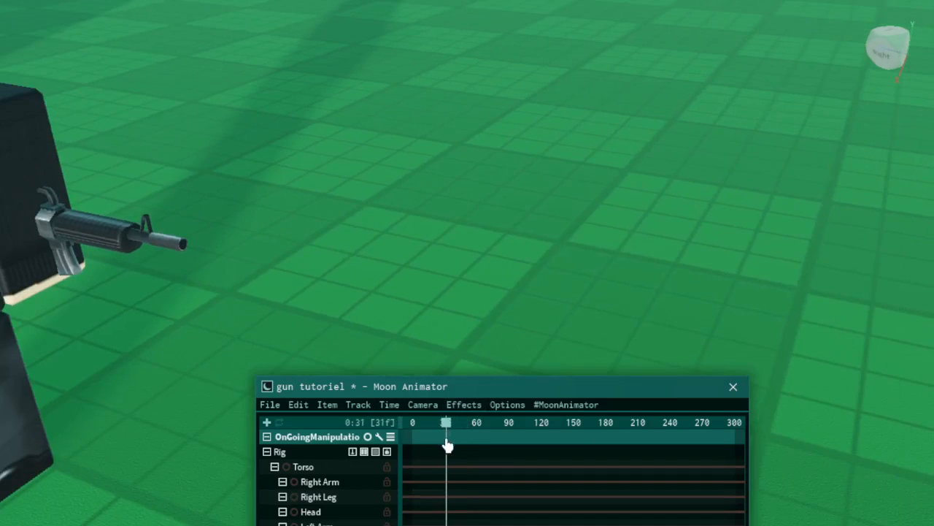
key("a")
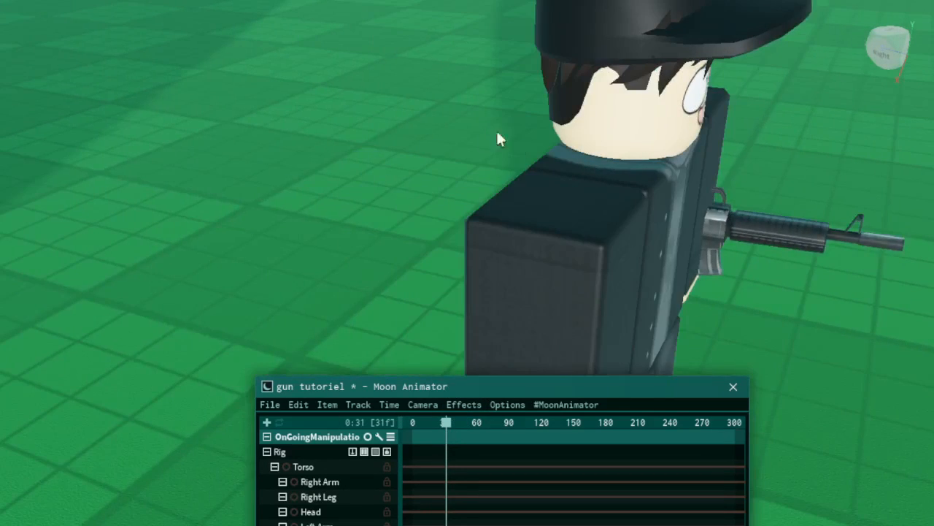
key("d")
key("s")
left_click(324, 183)
left_click_drag(492, 235, 255, 117)
Preview the arm motion and set the animation's timeline size to 1:00
left_click(726, 197)
key("space")
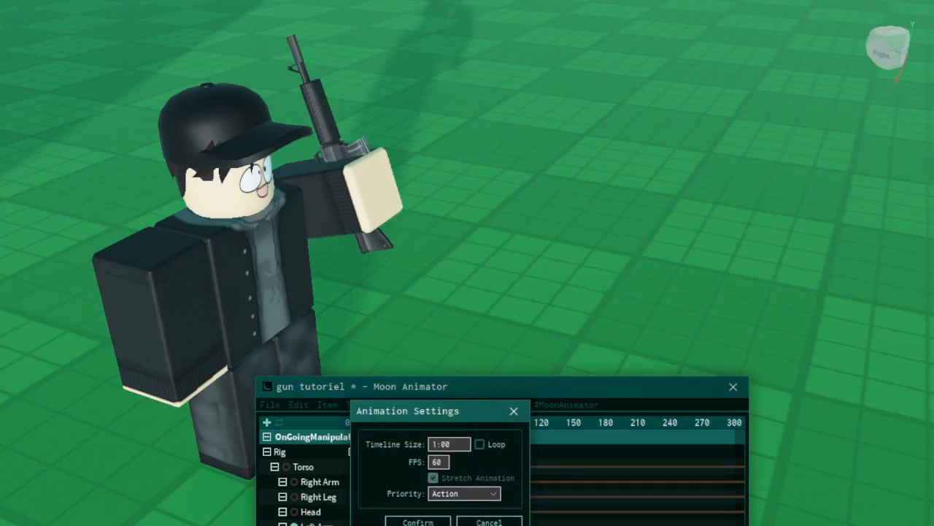
left_click(426, 522)
left_click_drag(573, 424, 542, 423)
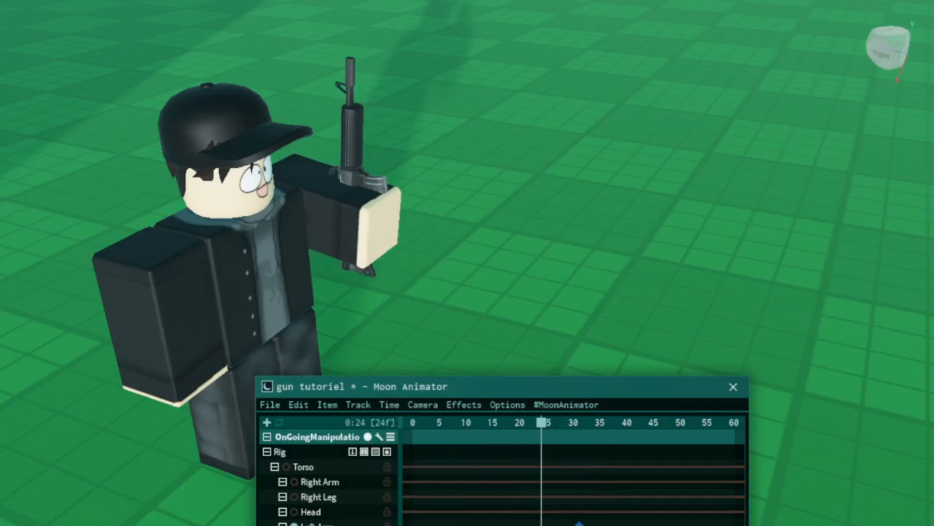
Move the left arm's raised keyframe from frame 31 to frame 10 and play the animation
left_click(579, 522)
left_click_drag(468, 515, 469, 515)
key("space")
key("space")
key("space")
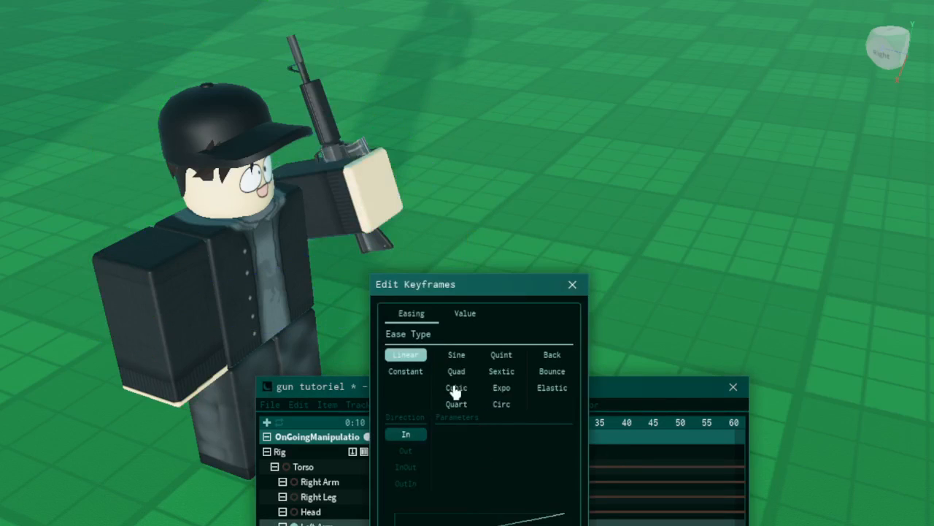
Set the left arm keyframe's easing to Quad with the InOut direction and play the motion
left_click(457, 374)
left_click(414, 470)
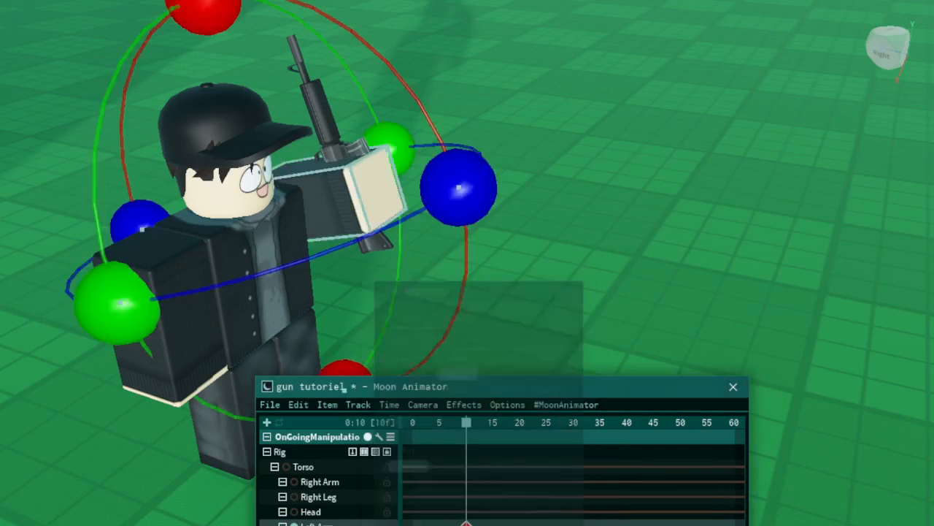
key("space")
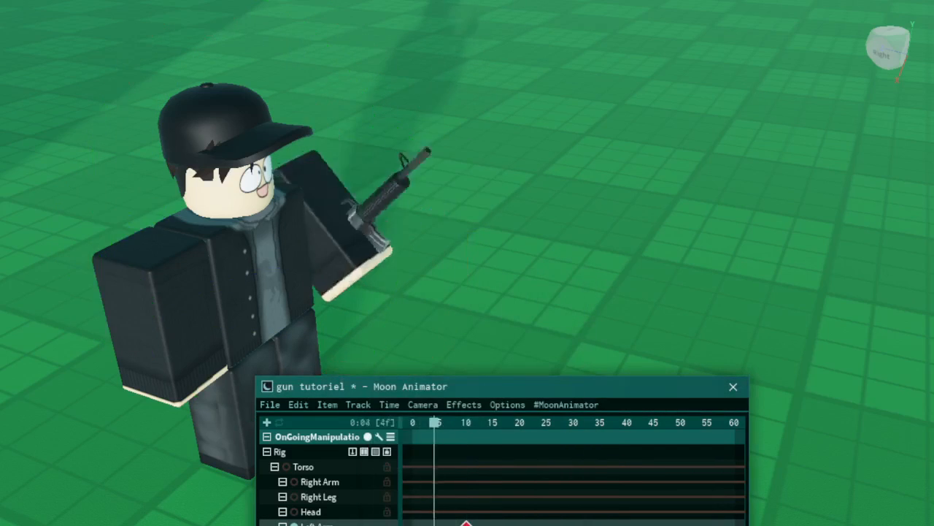
left_click(670, 284)
key("space")
Undo the left arm's test animation to restore the lowered pose without keyframes
right_click_drag(638, 321, 652, 319)
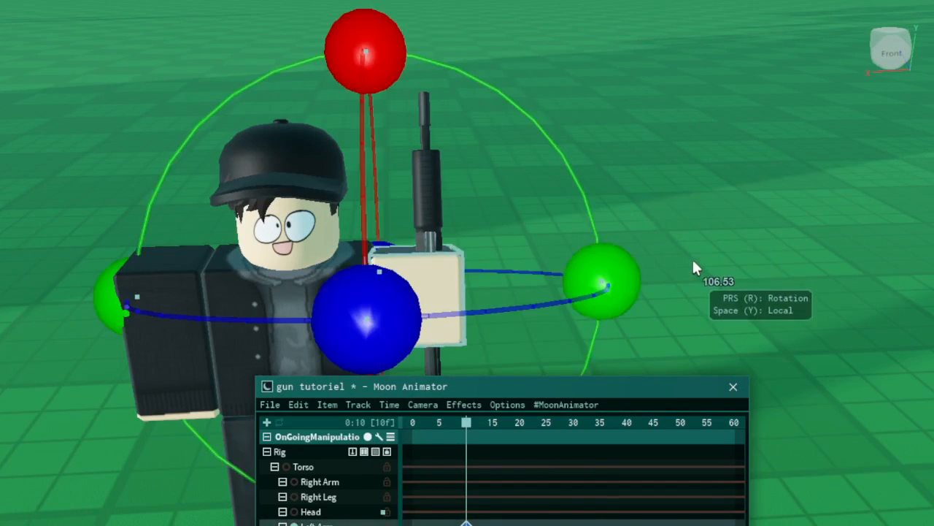
key("ctrl+r")
key("ctrl+z")
scroll(759, 252, "up", 3)
right_click_drag(759, 253, 759, 253)
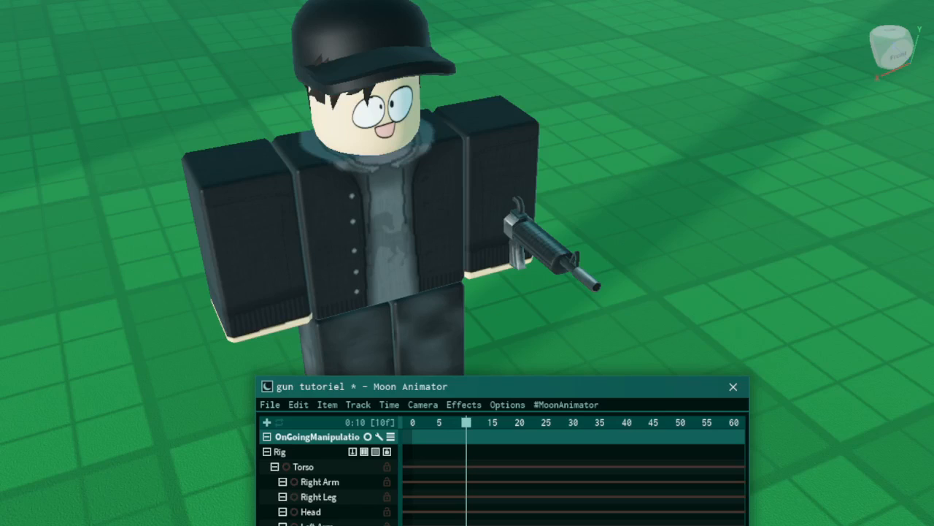
Save the gun tutoriel animation and reopen Untitled Game for editing from the Roblox Develop page
left_click(280, 410)
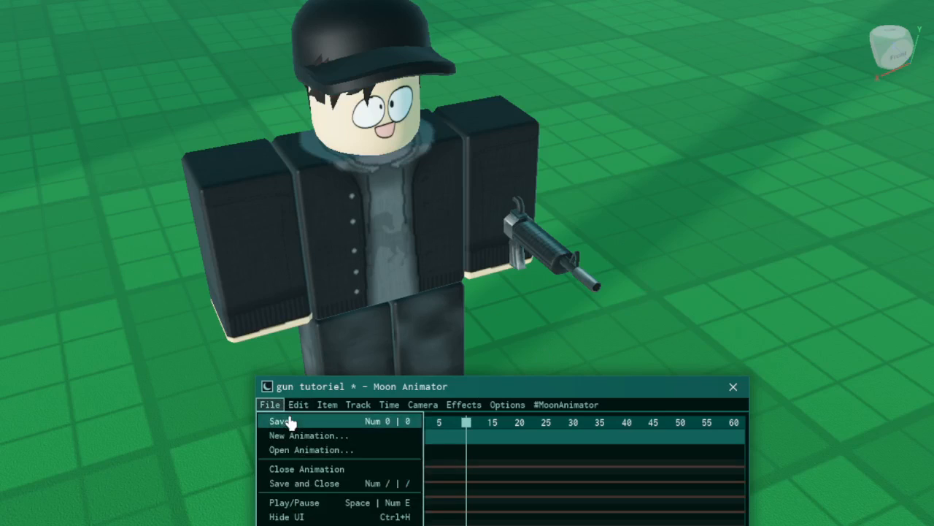
left_click(286, 420)
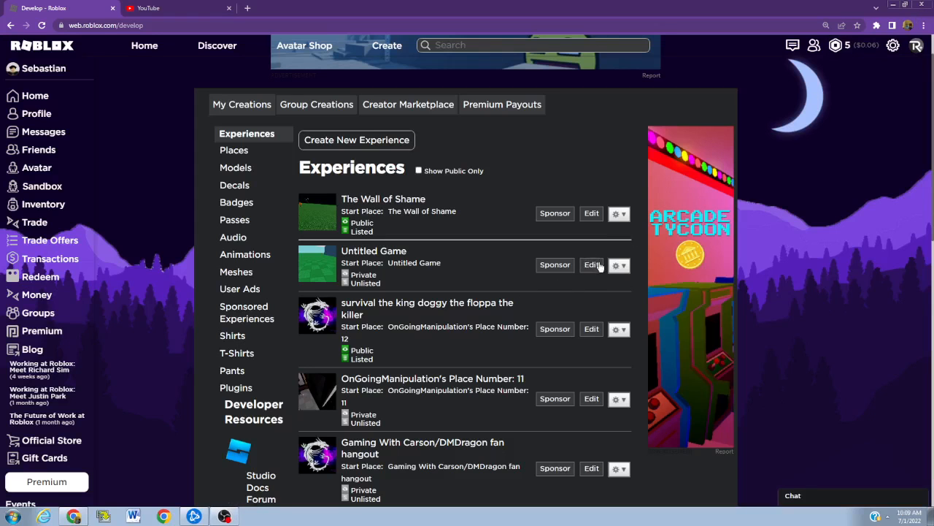
left_click(592, 265)
left_click(492, 111)
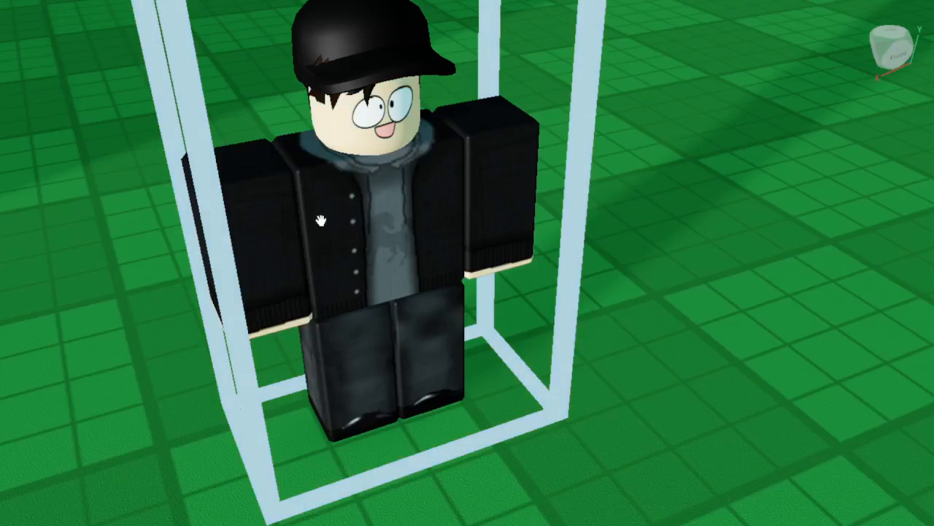
Open the saved gun tutoriel animation in Moon Animator and close the file explorer
left_click(744, 212)
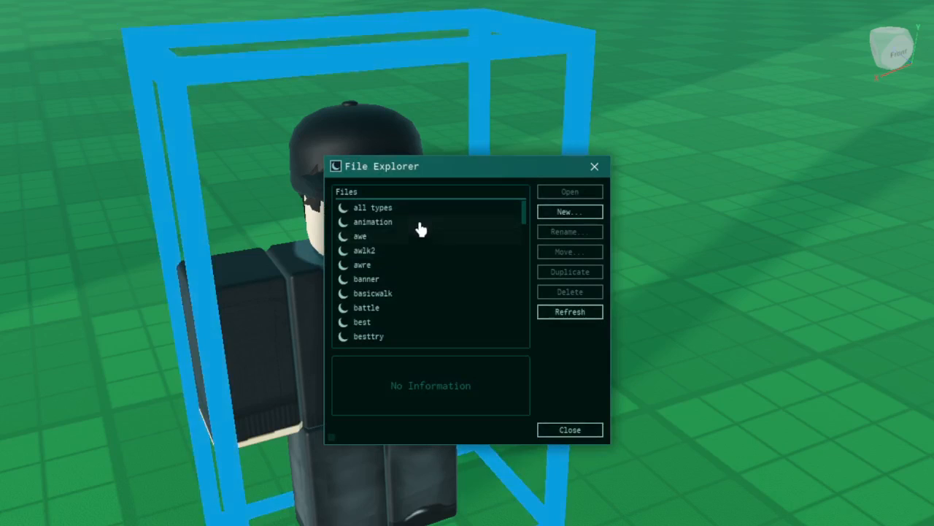
scroll(431, 241, "down", 10)
scroll(438, 259, "down", 5)
scroll(438, 262, "up", 3)
scroll(438, 273, "down", 1)
scroll(435, 277, "up", 2)
scroll(436, 275, "up", 8)
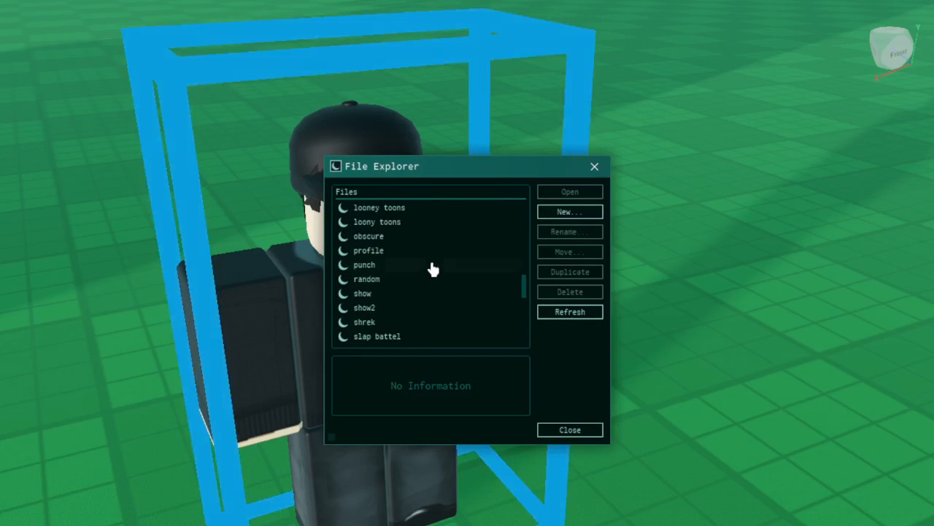
left_click(421, 266)
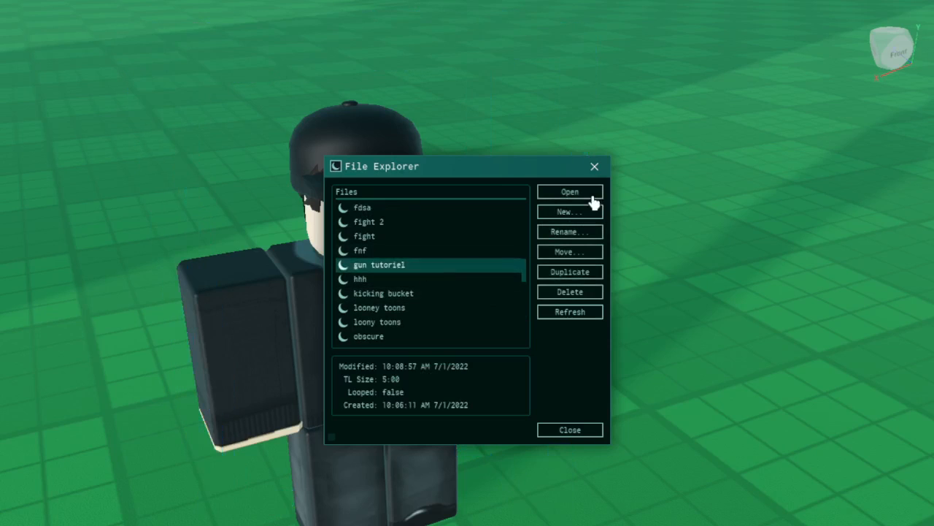
left_click(570, 192)
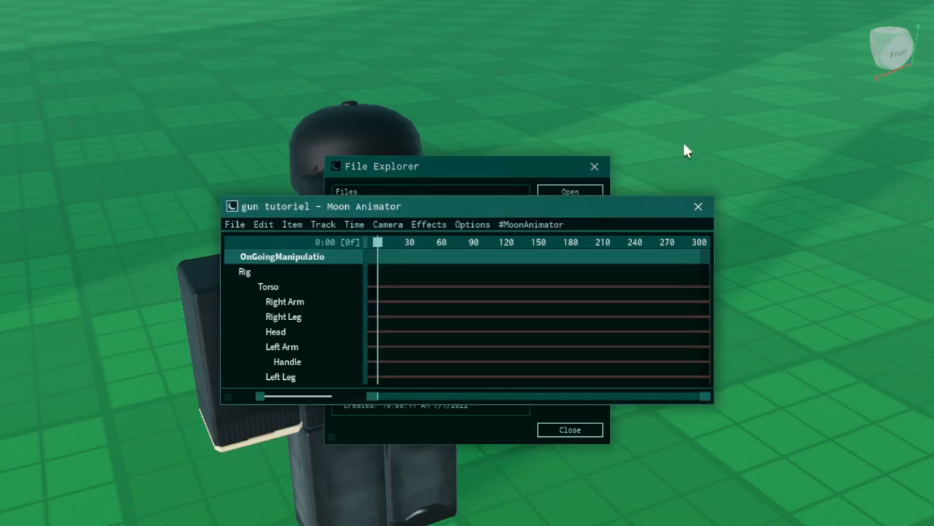
left_click(593, 168)
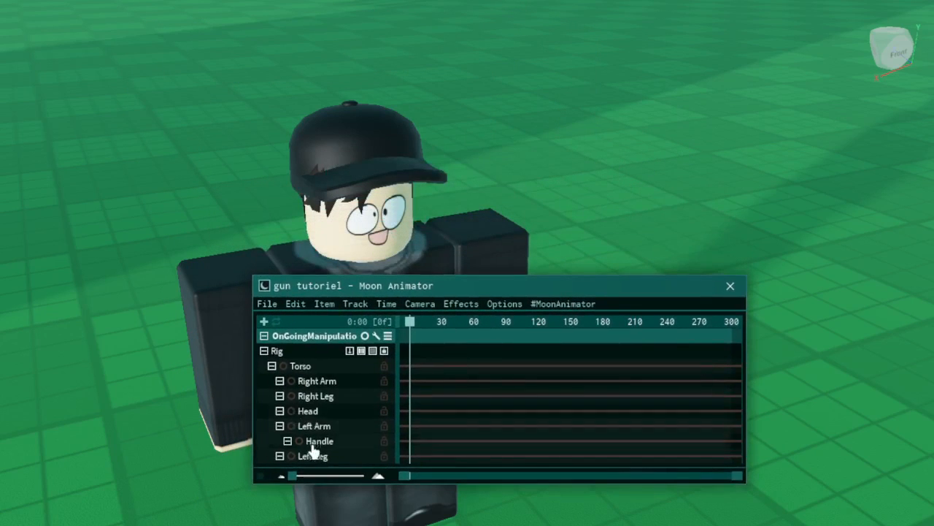
At frame 0, rotate the rifle's Handle so the barrel points downward and move the rifle lower beside the left hand
left_click(313, 443)
right_click_drag(518, 229, 518, 233)
scroll(518, 233, "up", 3)
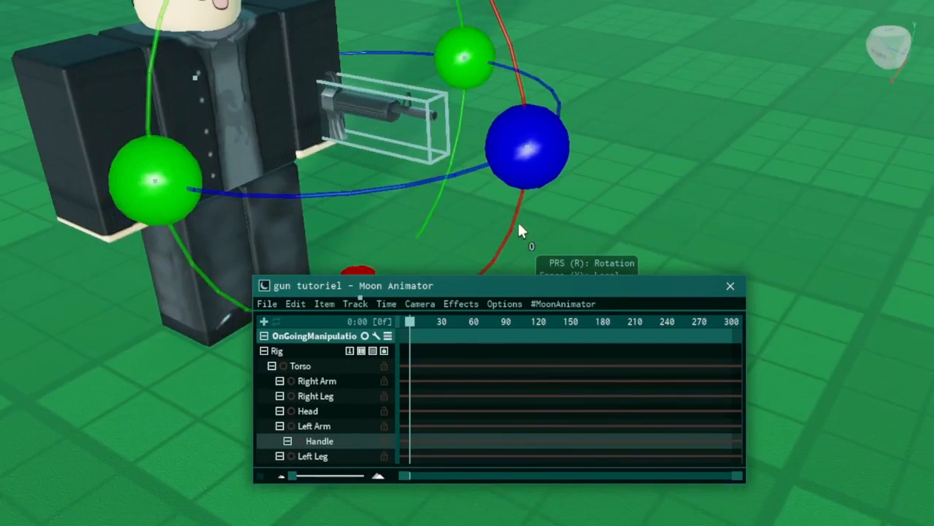
scroll(430, 73, "down", 6)
left_click_drag(358, 11, 501, 202)
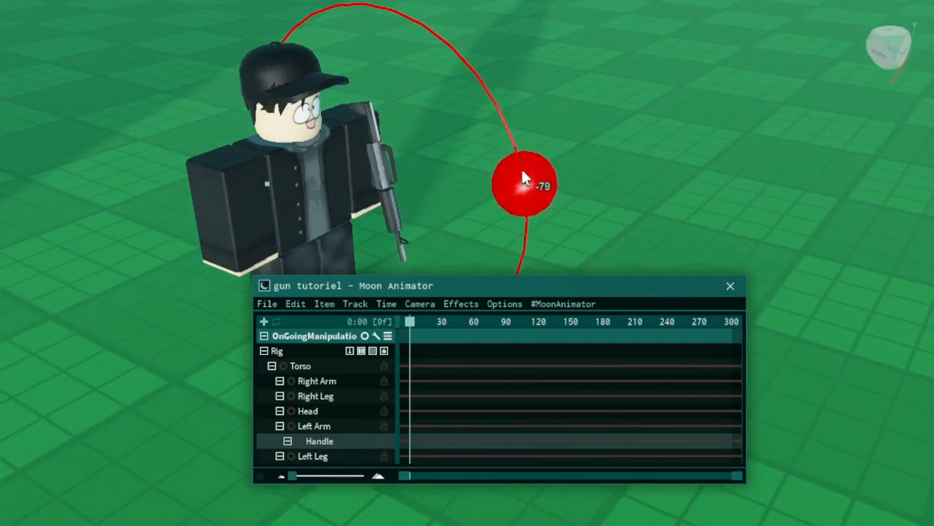
key("r")
left_click_drag(392, 70, 394, 115)
scroll(622, 117, "up", 10)
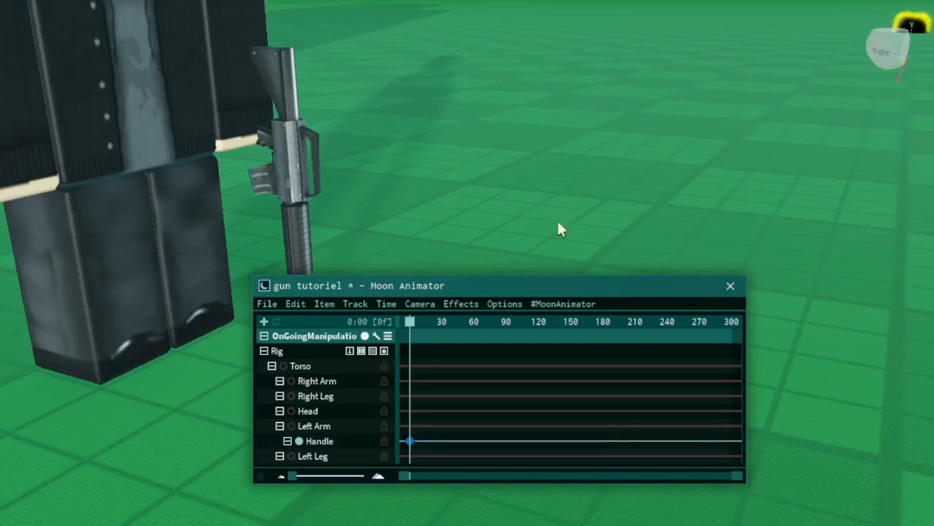
Rotate the left arm about 91 degrees forward so the rifle points ahead of the character
scroll(557, 221, "down", 8)
left_click(340, 122)
key("r")
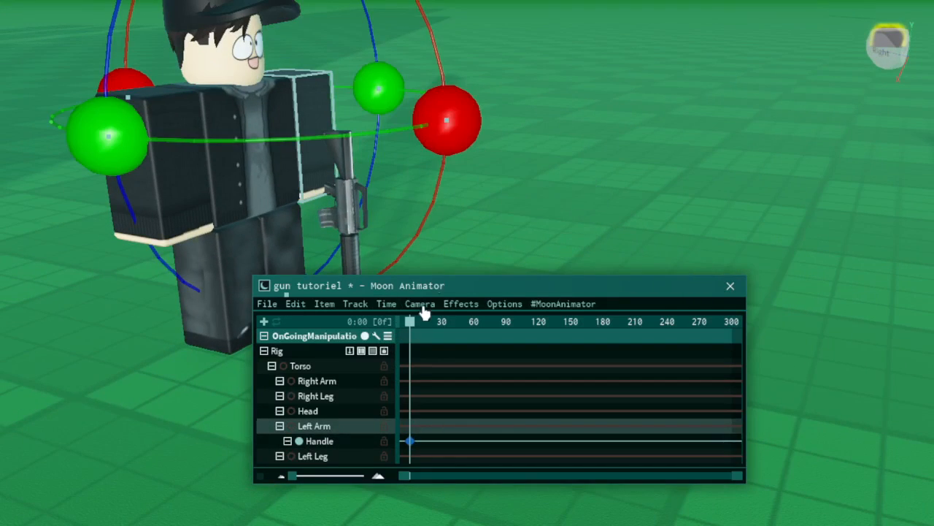
scroll(444, 141, "down", 3)
left_click_drag(445, 142, 317, 22)
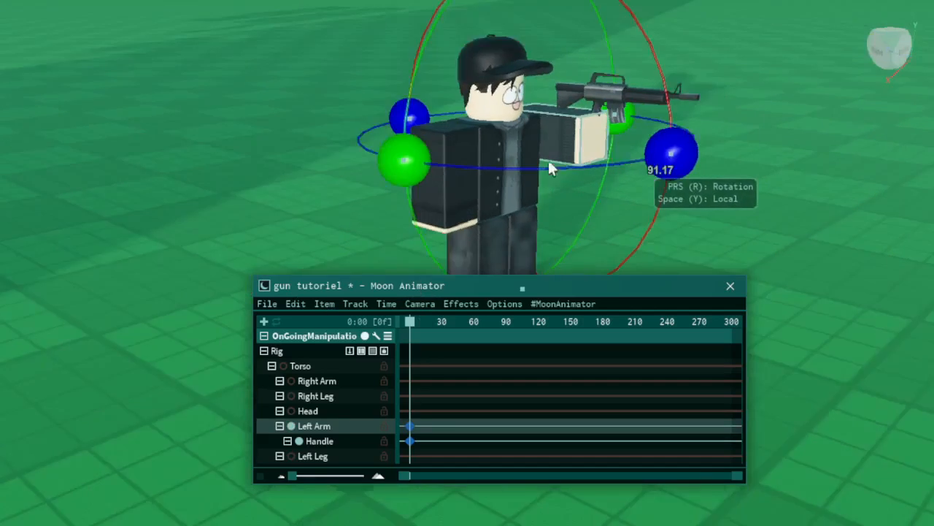
Rotate the left arm inward and down across the chest so the rifle points diagonally toward the ground
right_click_drag(551, 168, 542, 98)
left_click_drag(543, 98, 557, 56)
right_click_drag(557, 56, 538, 208)
left_click_drag(538, 209, 417, 163)
left_click(497, 170)
scroll(497, 169, "up", 5)
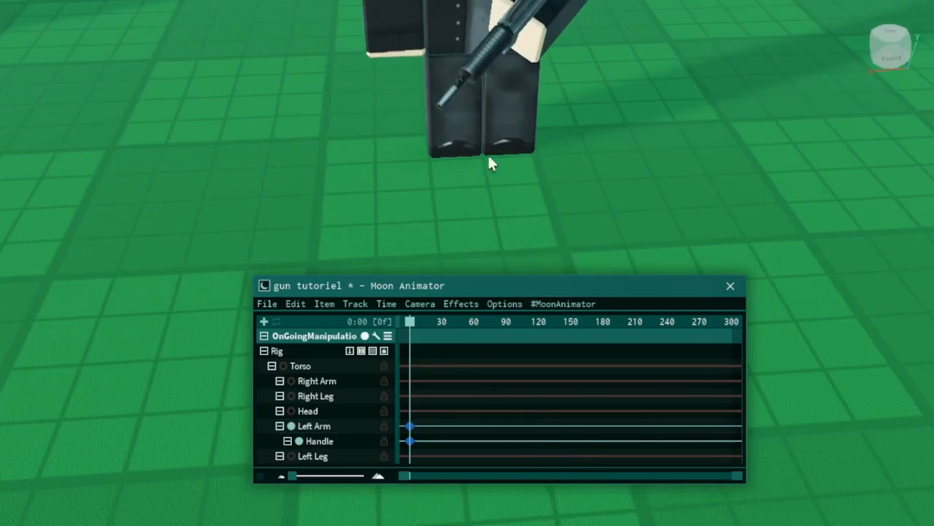
Rotate the right arm forward so its hand reaches the rifle beside the left hand, completing the two-handed hold
scroll(497, 169, "down", 5)
left_click(512, 149)
right_click_drag(512, 150, 621, 175)
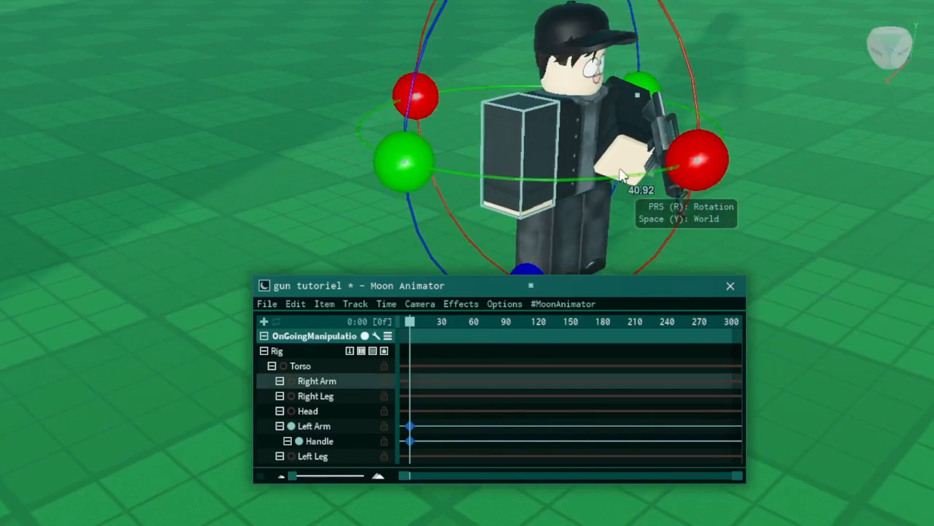
left_click_drag(689, 158, 675, 131)
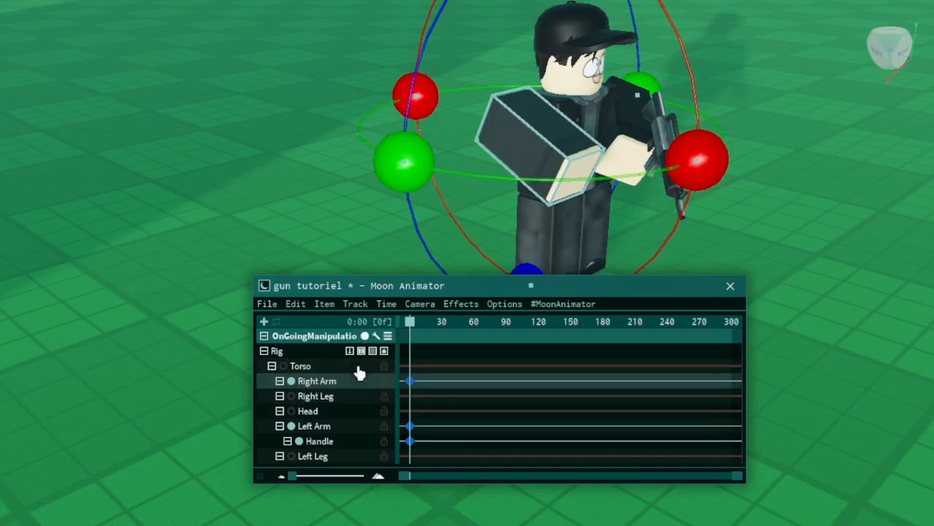
left_click_drag(725, 141, 725, 141)
scroll(721, 130, "down", 3)
right_click_drag(711, 167, 722, 163)
scroll(703, 161, "up", 4)
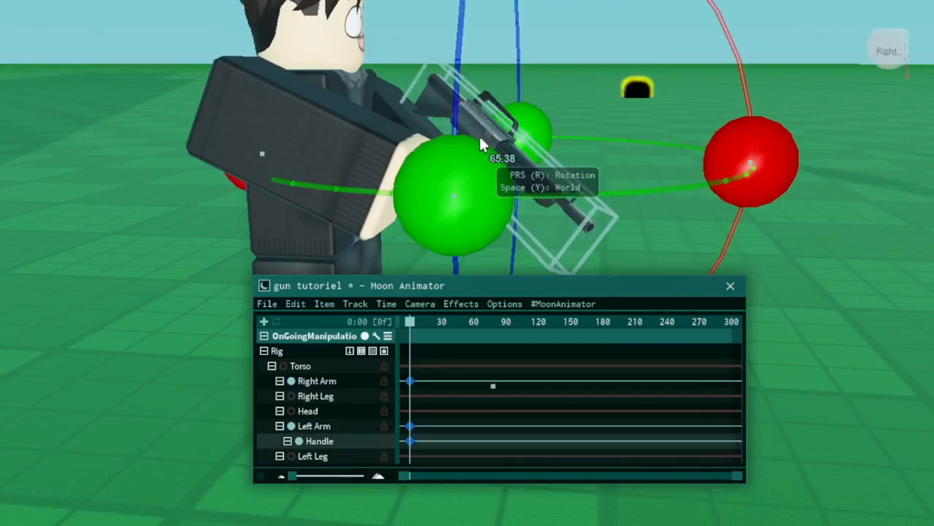
left_click(798, 266)
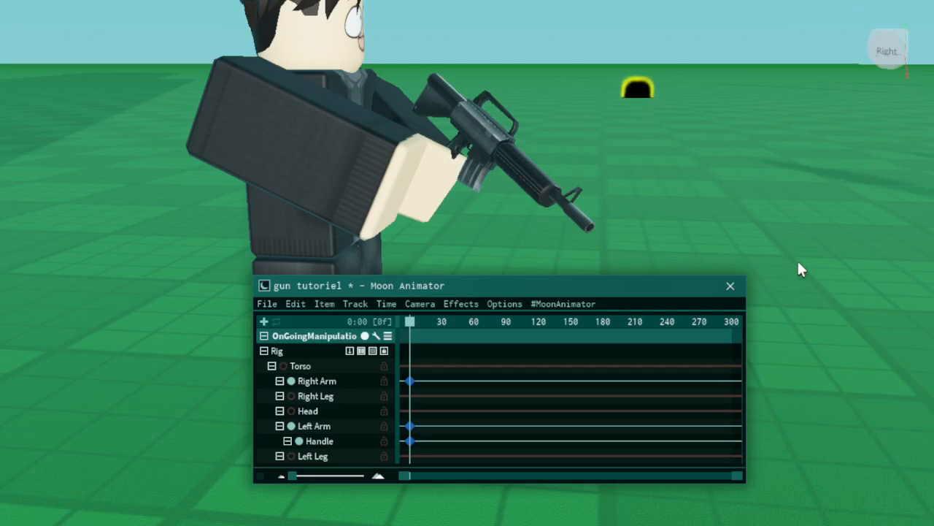
Rotate the right arm inward from the shoulder, bringing its hand across the chest toward the rifle
right_click_drag(754, 73, 480, 246)
left_click(431, 197)
left_click_drag(432, 198, 264, 149)
left_click(822, 122)
mouse_move(600, 200)
right_mouse_down()
mouse_move(660, 204)
mouse_move(599, 202)
right_mouse_up()
left_click(359, 157)
key("r")
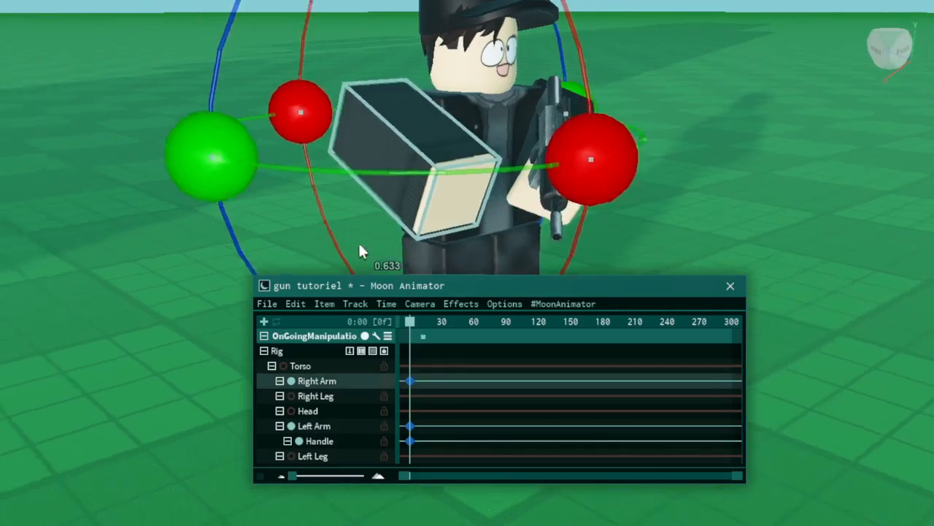
right_click_drag(365, 246, 384, 235)
right_click_drag(705, 235, 705, 238)
left_click_drag(586, 192, 798, 209)
mouse_move(798, 209)
right_mouse_down()
mouse_move(809, 202)
mouse_move(785, 195)
right_mouse_up()
Refine the right arm's rotation so the forearm lies across the chest and the hand supports the rifle
scroll(519, 162, "up", 3)
scroll(519, 162, "down", 3)
key("r")
key("r")
left_click_drag(474, 15, 384, 100)
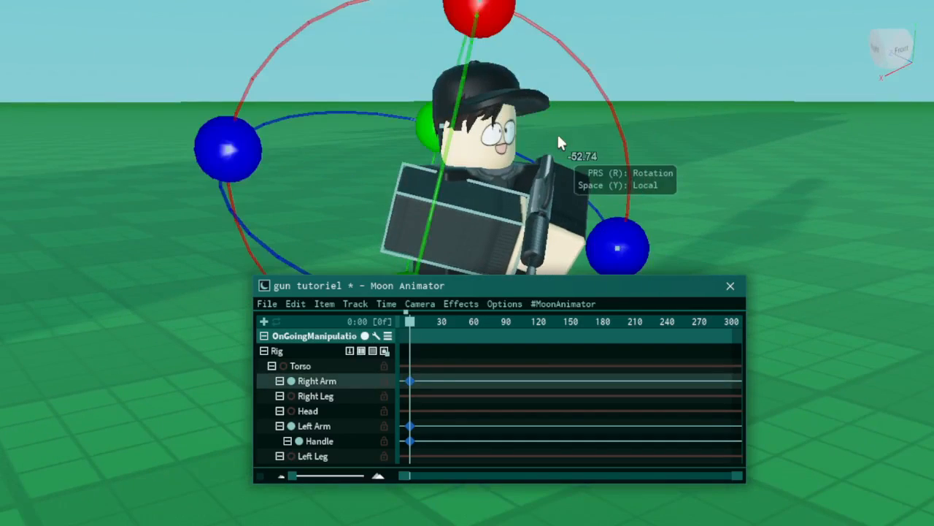
key("r")
left_click(776, 71)
right_click_drag(776, 70, 777, 73)
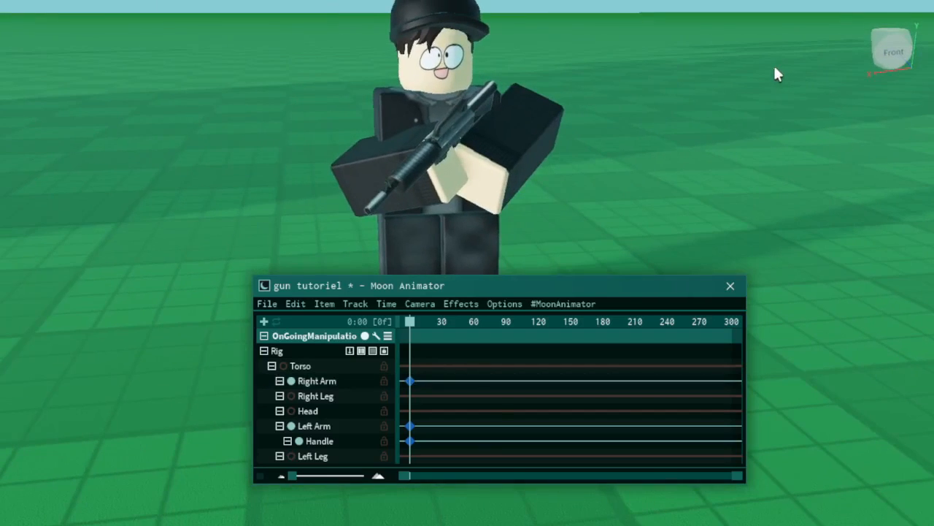
Try to rotate the left arm by about 19 degrees to raise the rifle toward horizontal
left_click(535, 155)
scroll(632, 163, "down", 3)
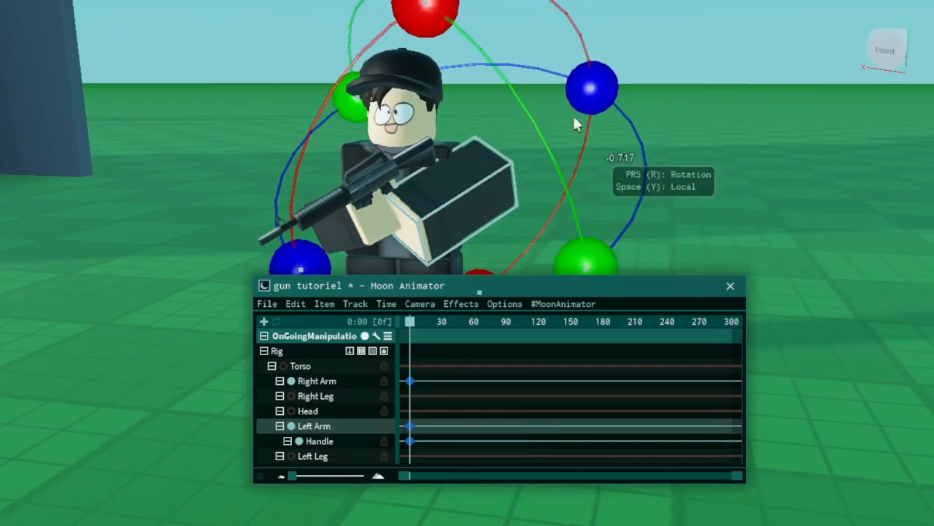
left_click_drag(434, 62, 515, 54)
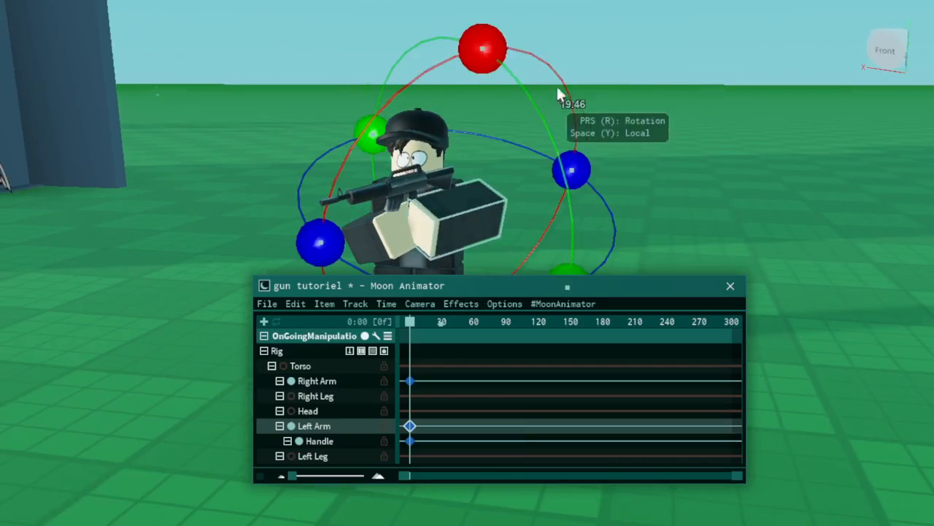
left_click(700, 104)
scroll(407, 217, "up", 2)
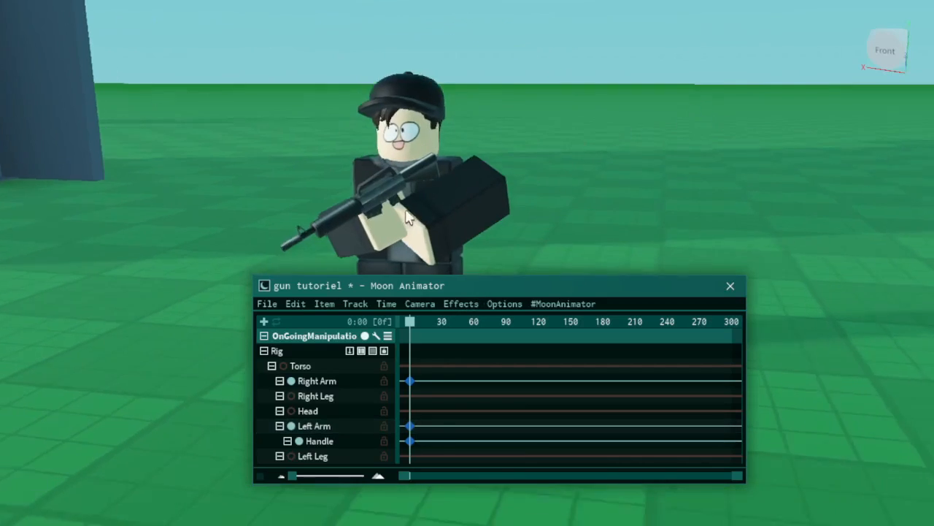
Move the rifle's Handle slightly in local space so the gun sits closer between both hands
left_click(406, 217)
key("r")
key("r")
key("r")
left_click_drag(648, 208, 664, 215)
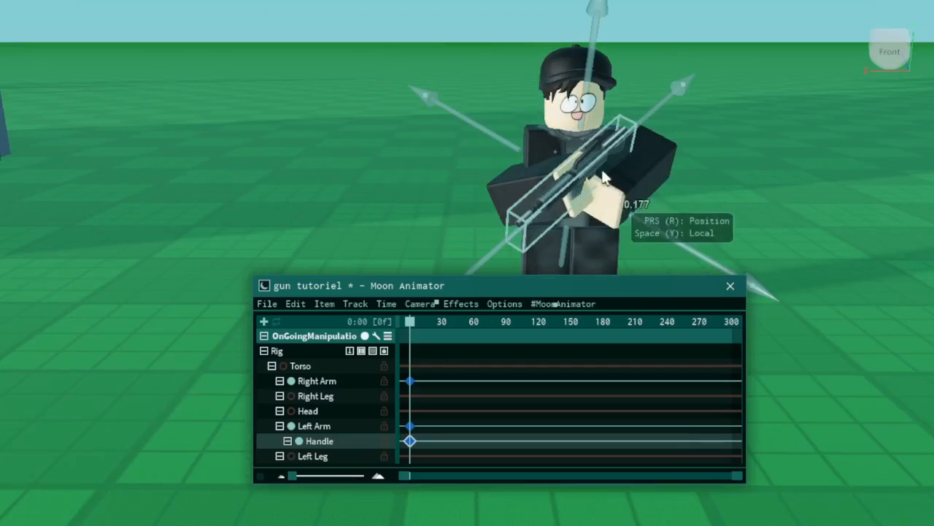
left_click_drag(580, 70, 582, 91)
left_click(813, 162)
scroll(813, 162, "up", 3)
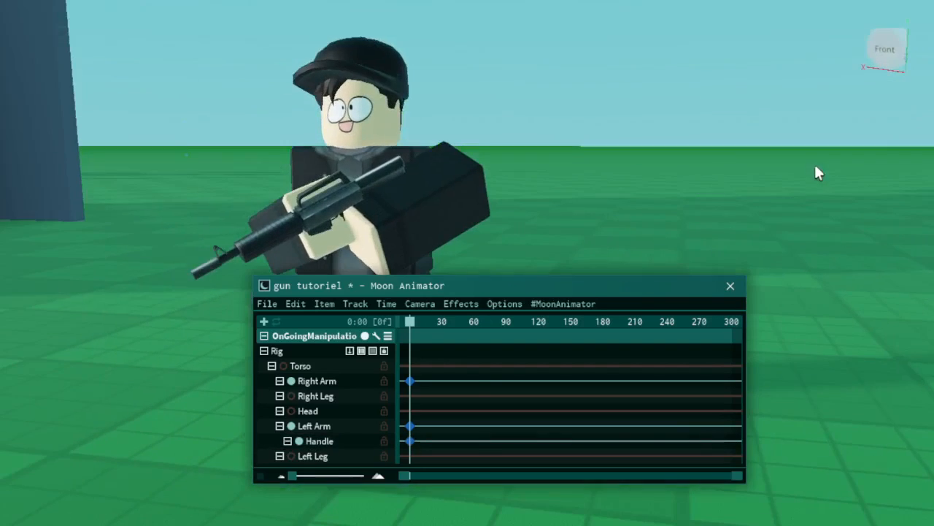
Fine-tune the rotation of the rifle's Handle in the diagonal hold across the chest
left_click(389, 206)
key("r")
scroll(389, 206, "down", 3)
right_click_drag(463, 87, 646, 197)
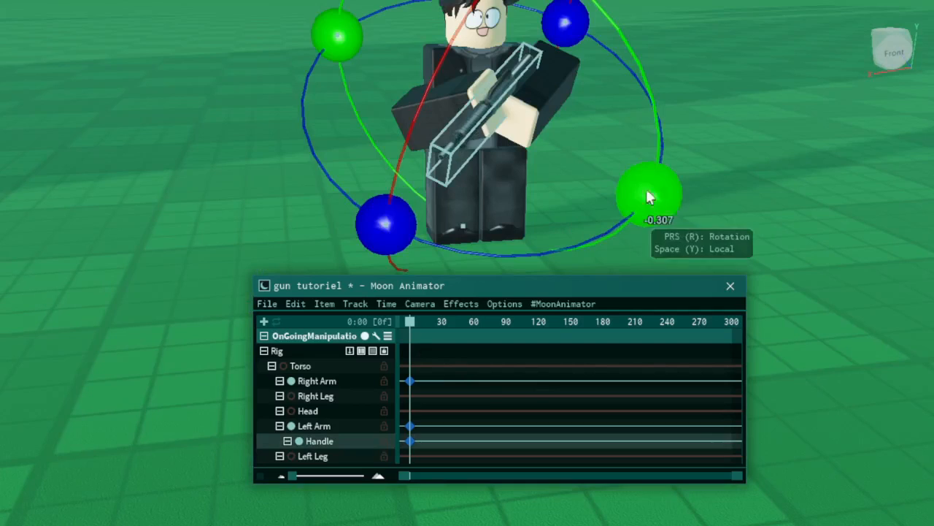
left_click(639, 167)
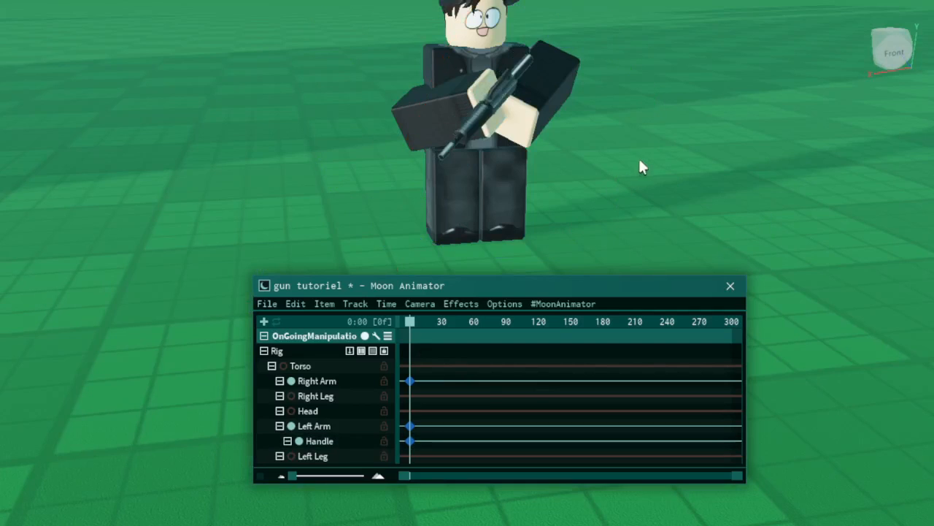
left_click(491, 123)
left_click_drag(647, 192, 636, 97)
left_click(732, 191)
Rotate the right leg outward at frame 0 to start a wider stance
right_click_drag(736, 226, 465, 138)
left_click(464, 147)
left_click_drag(463, 105, 441, 191)
left_click(636, 197)
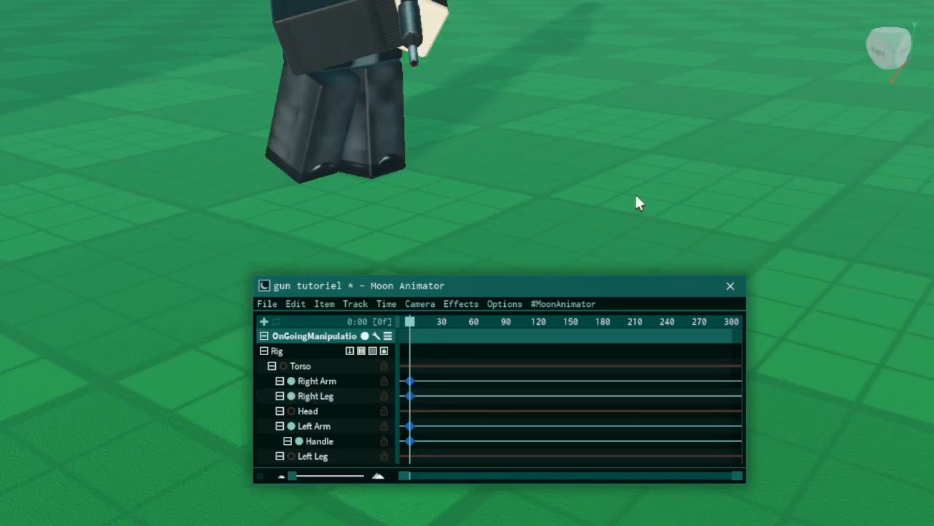
Rotate the left leg and shift it outward about 0.45 in world space to widen the stance
left_click(388, 124)
left_click_drag(536, 61, 496, 39)
key("r")
key("y")
left_click_drag(534, 79, 576, 149)
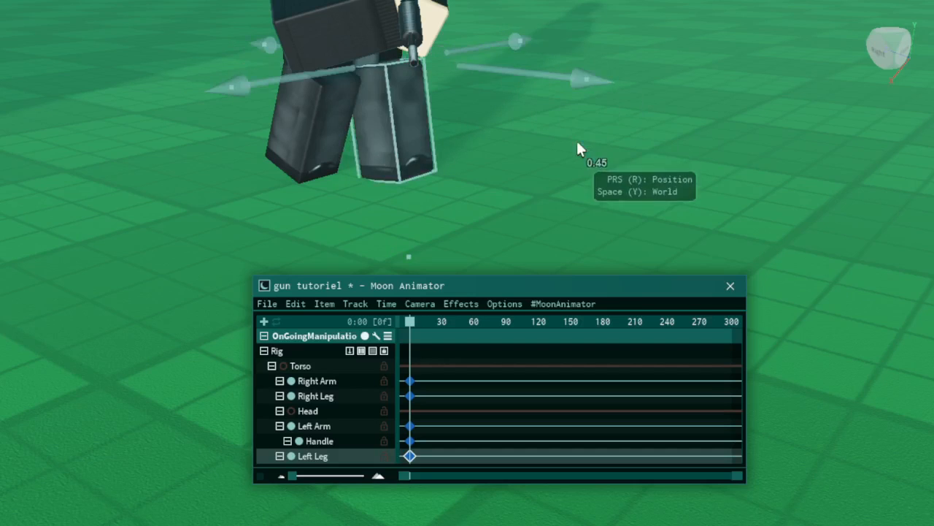
left_click(618, 189)
Rotate the character's head slightly at frame 0
scroll(618, 189, "down", 3)
scroll(618, 191, "up", 3)
right_click_drag(618, 189, 616, 188)
scroll(618, 189, "up", 2)
scroll(618, 189, "down", 2)
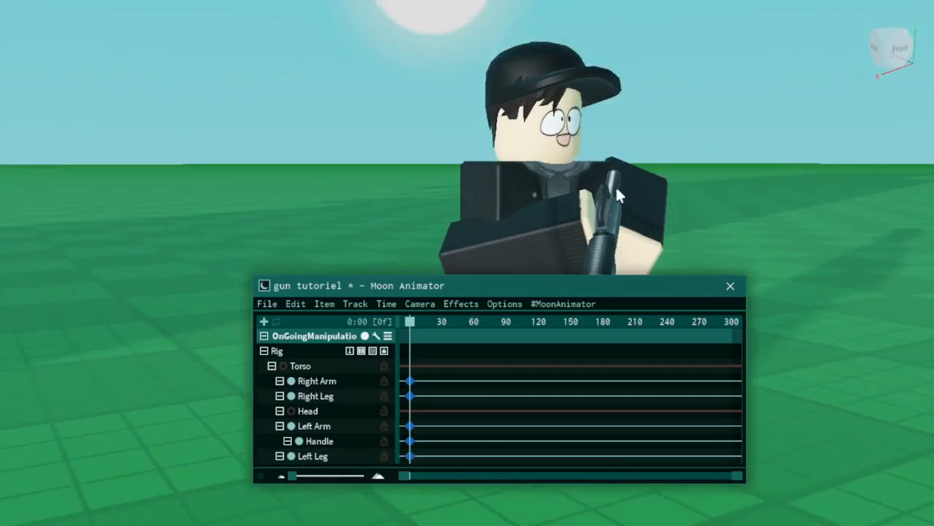
left_click(339, 165)
right_click_drag(341, 163, 343, 163)
key("r")
key("y")
left_click_drag(574, 149, 558, 154)
Tilt the torso about 4.5 degrees and rotate the head slightly downward to match
left_click(370, 190)
left_click_drag(555, 243, 543, 221)
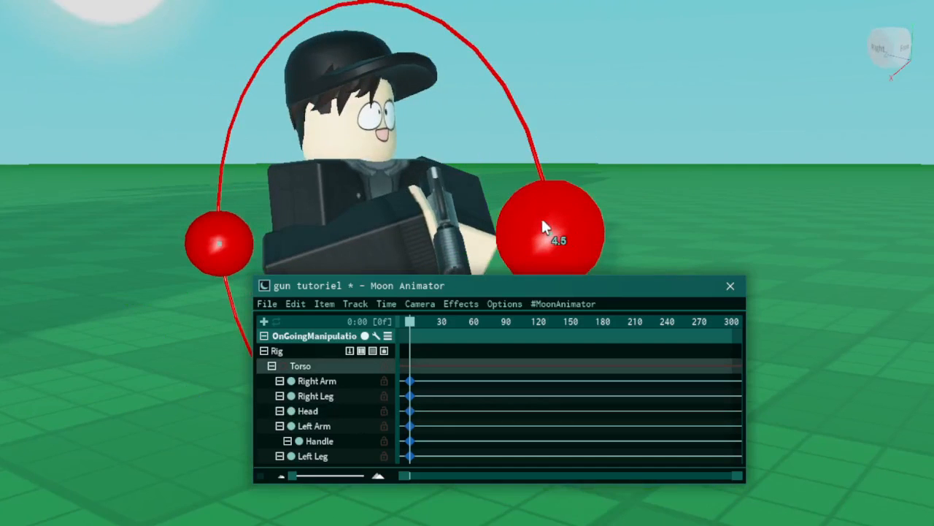
left_click(442, 136)
left_click(385, 126)
left_click_drag(572, 146, 567, 173)
left_click(741, 213)
Rotate the rifle's Handle in world space to change its diagonal angle across the chest
scroll(742, 213, "down", 1)
right_click_drag(741, 213, 771, 196)
right_click_drag(635, 102, 635, 101)
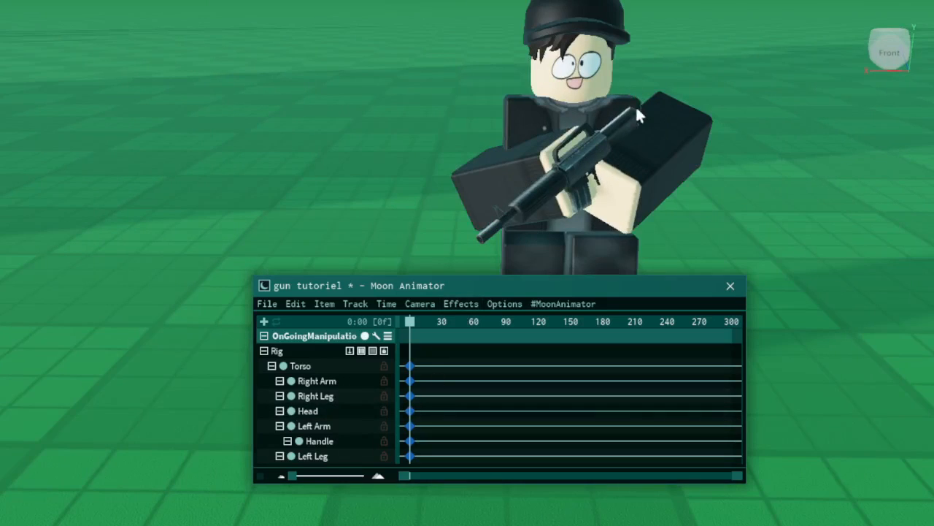
right_click_drag(605, 258, 605, 259)
scroll(419, 161, "up", 3)
left_click(419, 162)
scroll(425, 193, "down", 3)
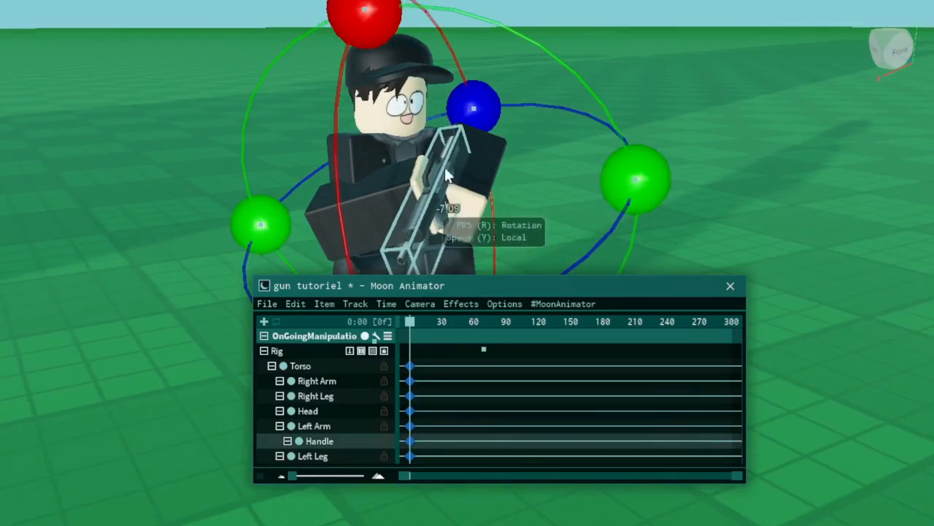
key("y")
right_click_drag(555, 198, 554, 198)
left_click_drag(315, 172, 498, 189)
right_click_drag(498, 189, 540, 177)
left_click_drag(504, 181, 441, 114)
left_click(704, 130)
Rotate the rifle's Handle upright in front of the torso and move it between the two hands
mouse_move(705, 130)
right_mouse_down()
mouse_move(664, 133)
mouse_move(703, 135)
right_mouse_up()
left_click(479, 172)
right_click_drag(606, 172, 607, 172)
left_click_drag(517, 163, 228, 106)
right_click_drag(633, 146, 666, 164)
key("r")
left_click_drag(472, 202, 509, 185)
left_click(557, 240)
Look through the wall of sample faces for an evil grinning expression for the character
key("a")
right_click_drag(557, 240, 553, 239)
key("a")
key("d")
scroll(553, 239, "up", 3)
right_click_drag(789, 244, 737, 240)
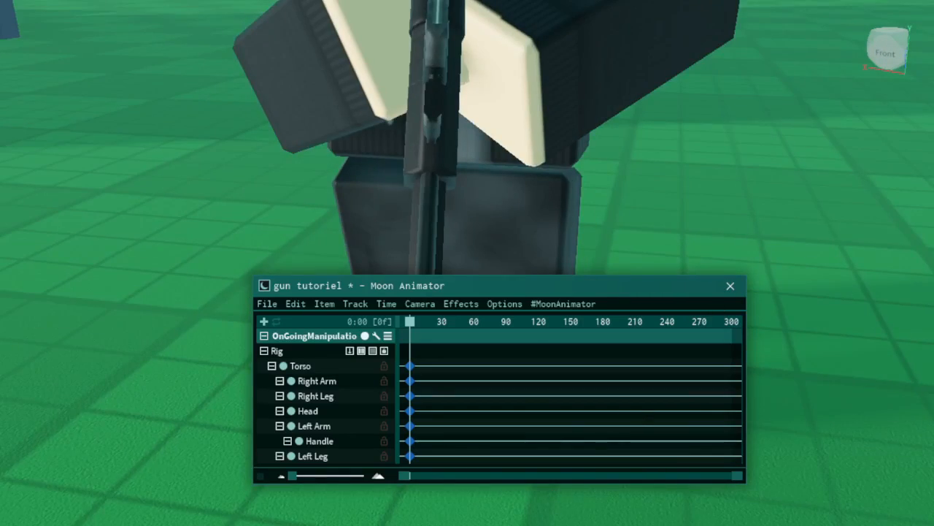
scroll(773, 138, "down", 3)
scroll(772, 139, "down", 3)
right_click_drag(767, 133, 766, 132)
left_click(891, 43)
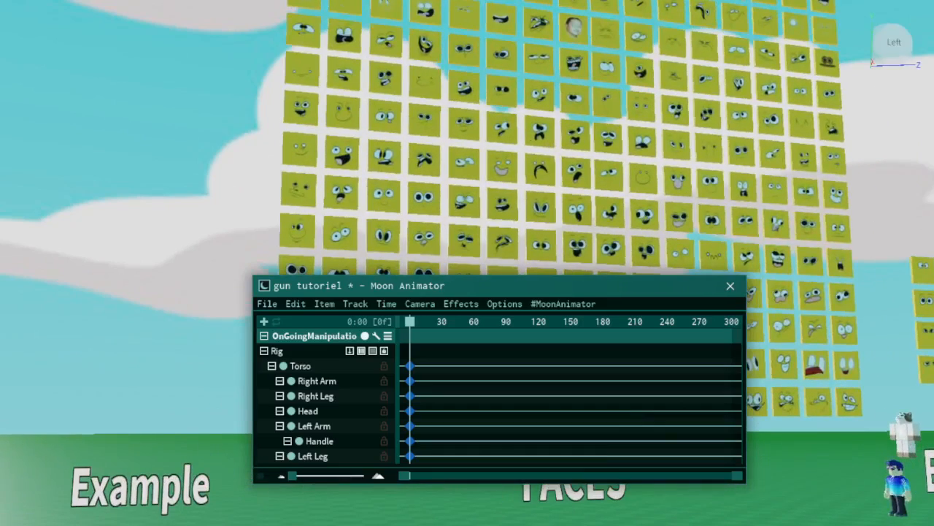
right_click_drag(868, 242, 868, 240)
key("w")
key("s")
right_click_drag(727, 225, 727, 228)
key("w")
key("w")
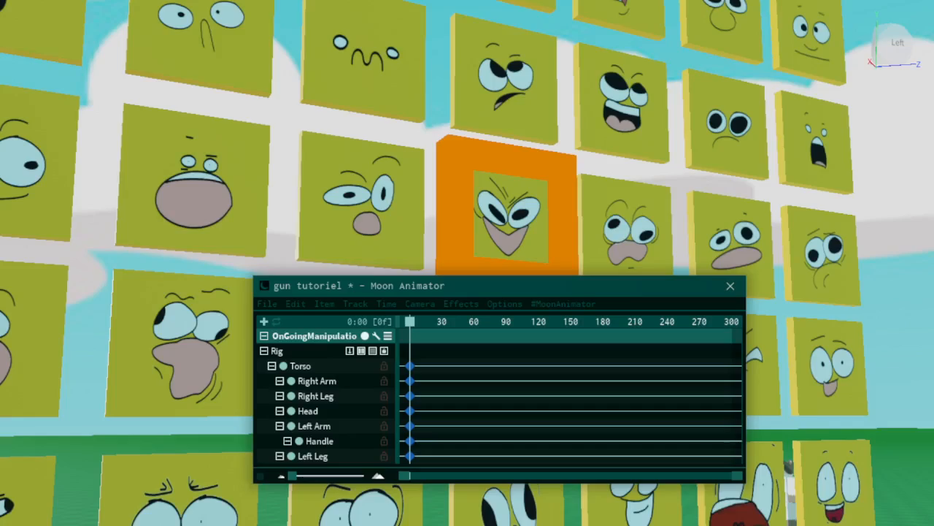
key("s")
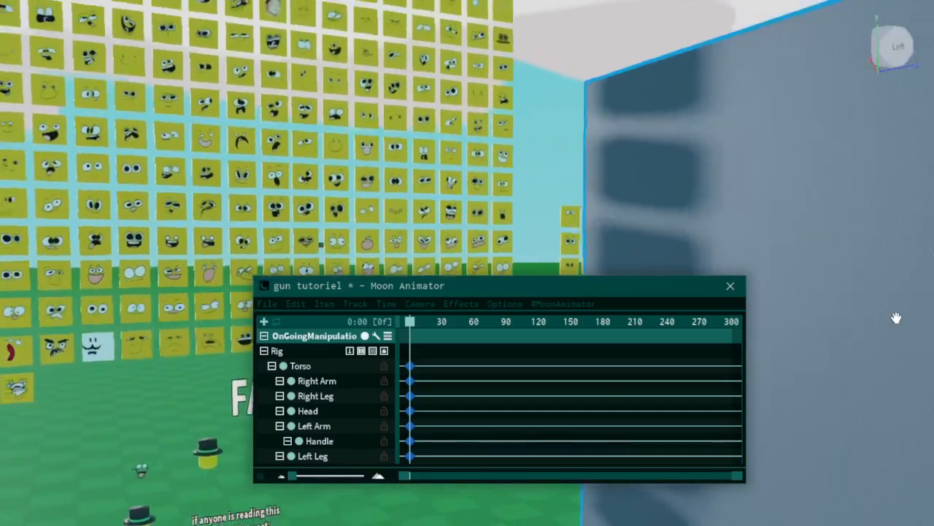
Return to the posed character and replace its face with the evil grinning one
right_click_drag(896, 317, 717, 197)
key("w")
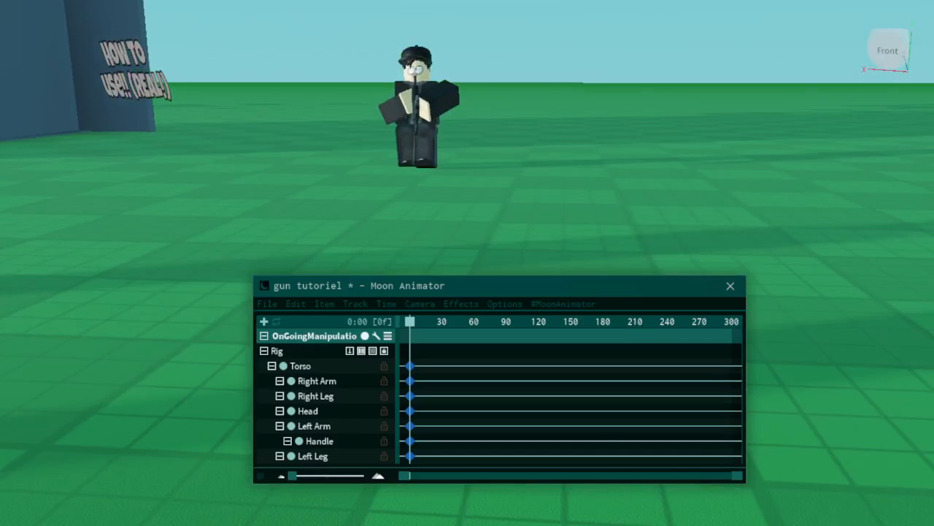
right_click_drag(822, 139, 521, 236)
scroll(666, 241, "up", 2)
scroll(666, 231, "up", 3)
scroll(666, 231, "down", 3)
left_click(505, 136)
scroll(766, 178, "up", 2)
left_click(802, 188)
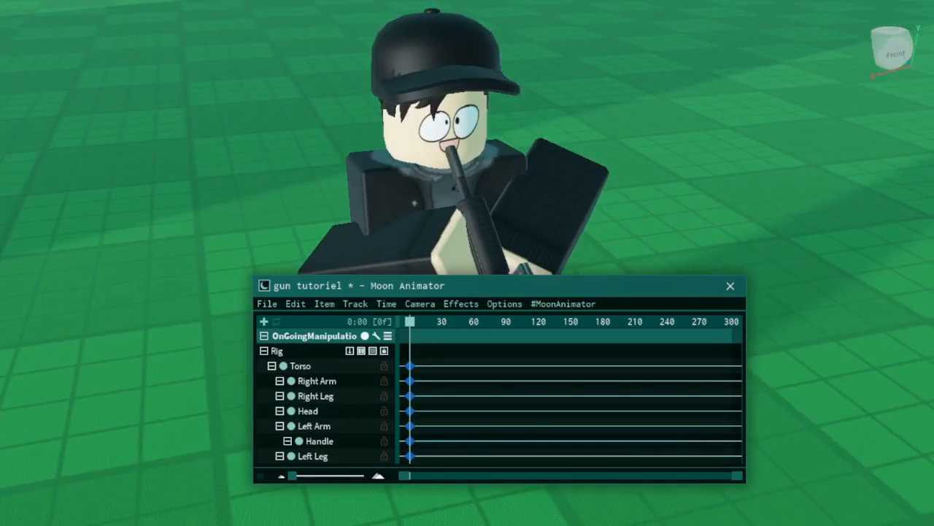
left_click(373, 183)
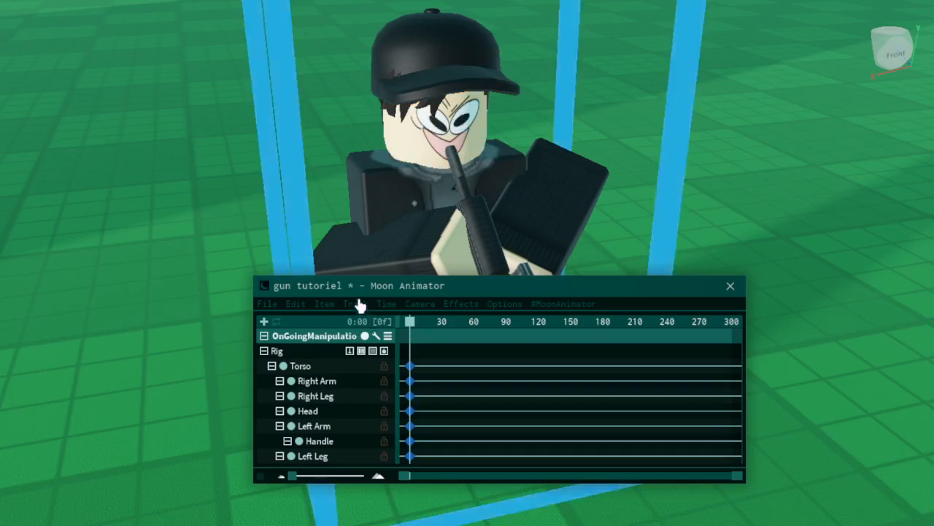
left_click(396, 298)
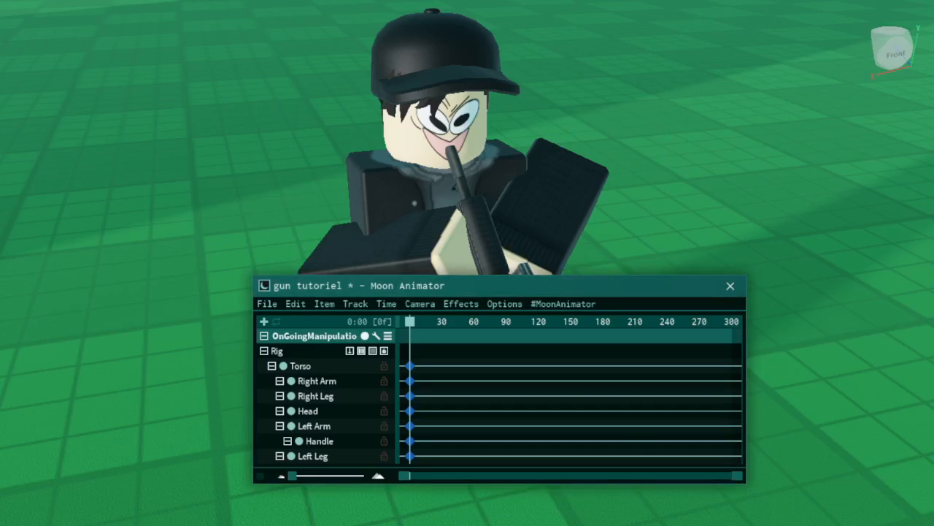
left_click(263, 323)
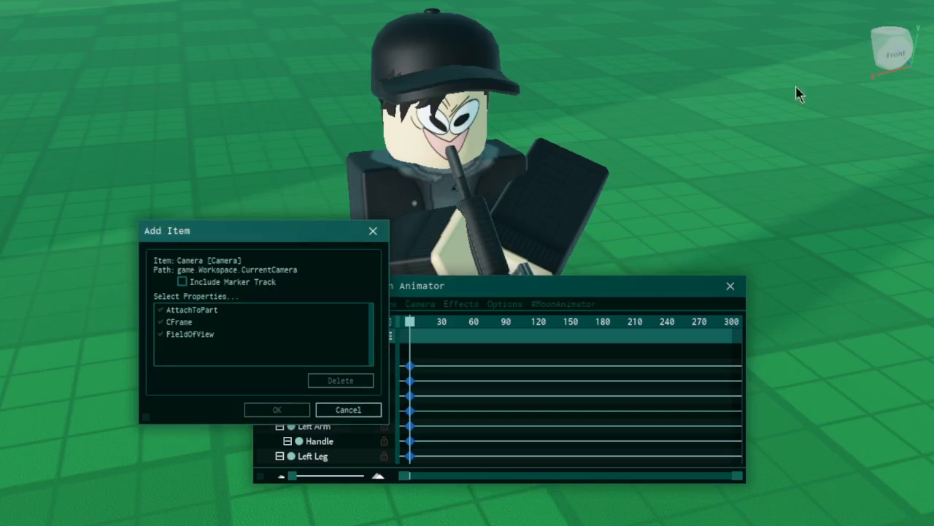
left_click(349, 410)
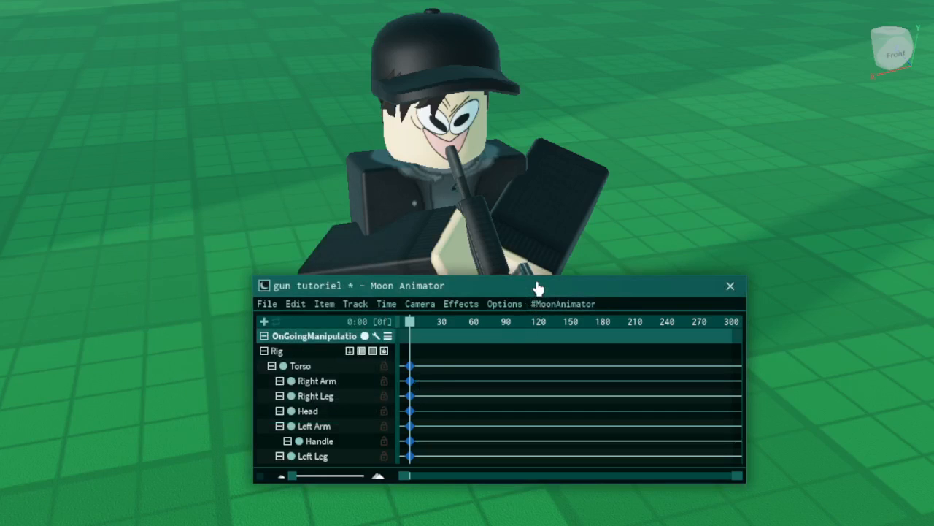
Lower the animator window and rotate the rifle's Handle about 173 degrees in local space so the barrel points away from the face
left_click_drag(531, 287, 547, 340)
left_click(510, 261)
key("r")
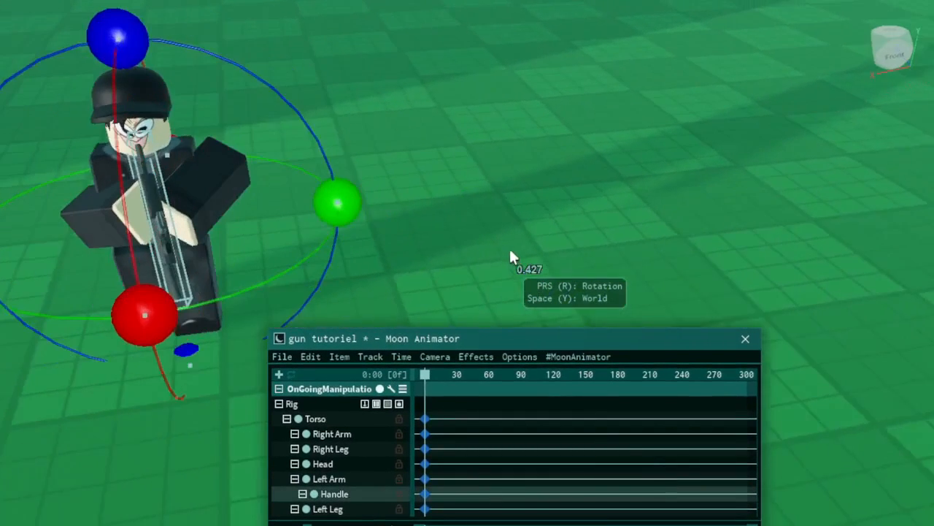
key("y")
left_click_drag(472, 45, 564, 266)
scroll(564, 265, "up", 5)
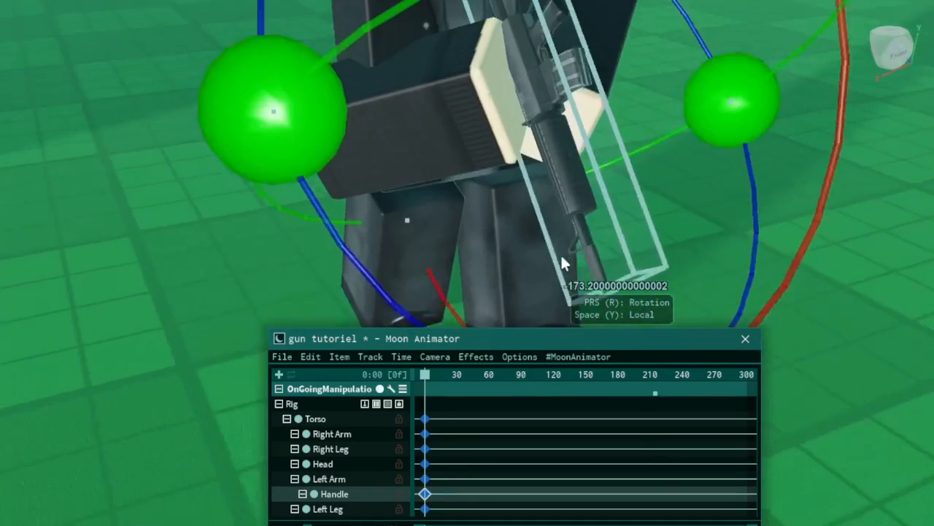
Adjust the rifle's Handle further so the gun points ahead of the character, gripped by both hands
scroll(319, 214, "down", 3)
left_click_drag(319, 215, 762, 226)
right_click_drag(762, 226, 683, 211)
left_click_drag(592, 75, 552, 86)
right_click_drag(714, 141, 573, 246)
left_click_drag(573, 246, 504, 242)
right_click_drag(503, 242, 504, 242)
left_click_drag(259, 23, 571, 156)
left_click(572, 156)
Browse the saved characters in the Character Inserter for a second rig
right_click_drag(572, 156, 335, 281)
right_click_drag(384, 243, 426, 192)
right_click_drag(352, 253, 93, 237)
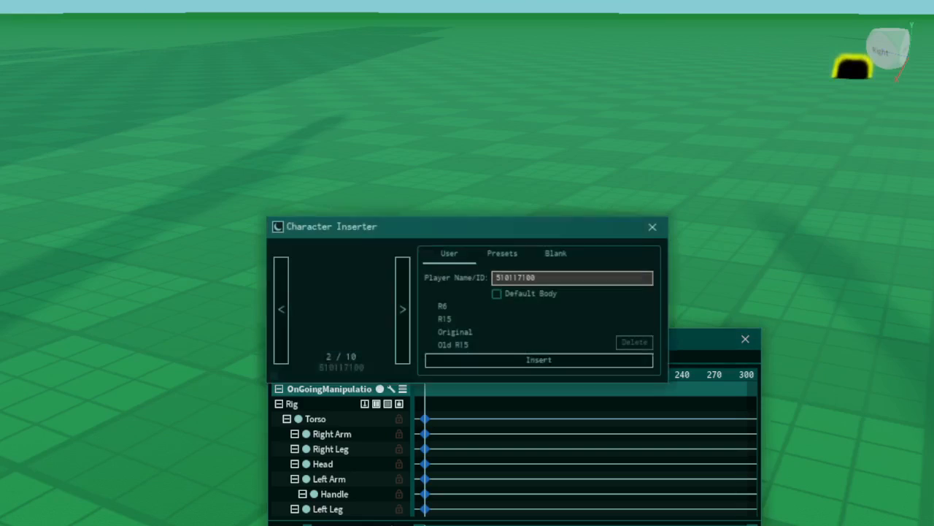
left_click(402, 321)
left_click(402, 321)
left_click(403, 321)
left_click(402, 321)
left_click(402, 321)
left_click(403, 321)
left_click(402, 322)
left_click(403, 322)
left_click(402, 321)
left_click(403, 322)
left_click(403, 322)
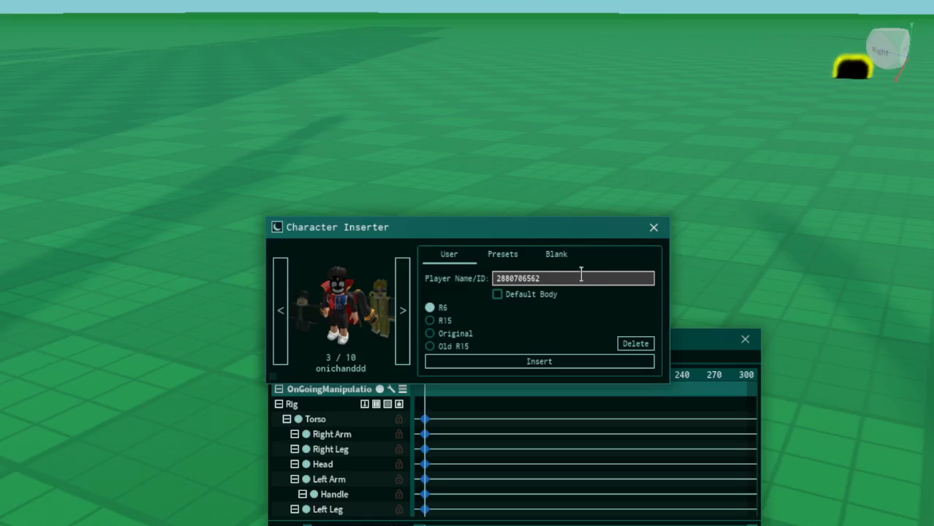
left_click(284, 334)
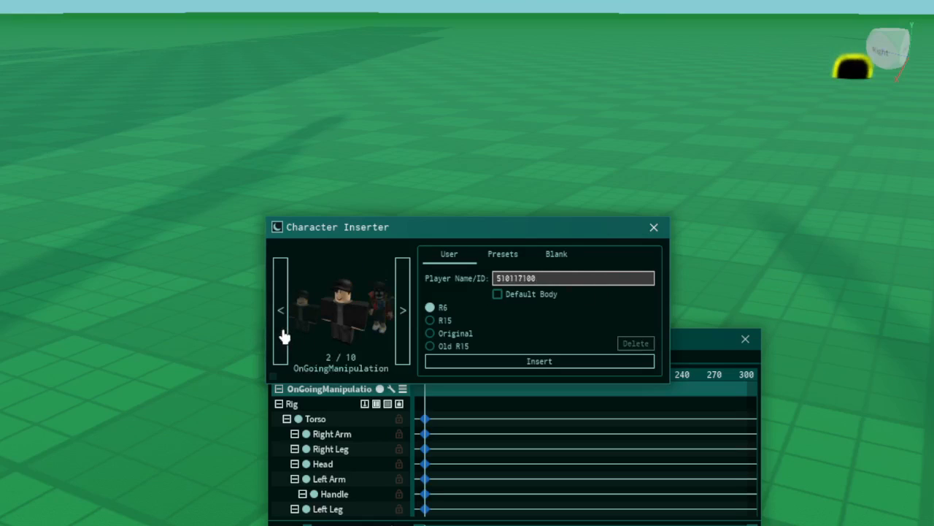
left_click(402, 321)
left_click(284, 344)
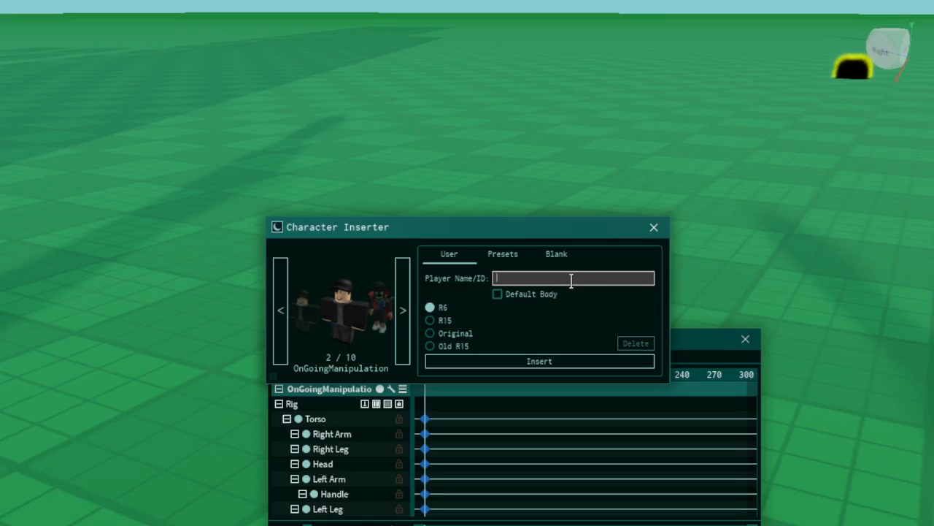
Insert a Template R6 Rig into the scene and close the Character Inserter
left_click(559, 255)
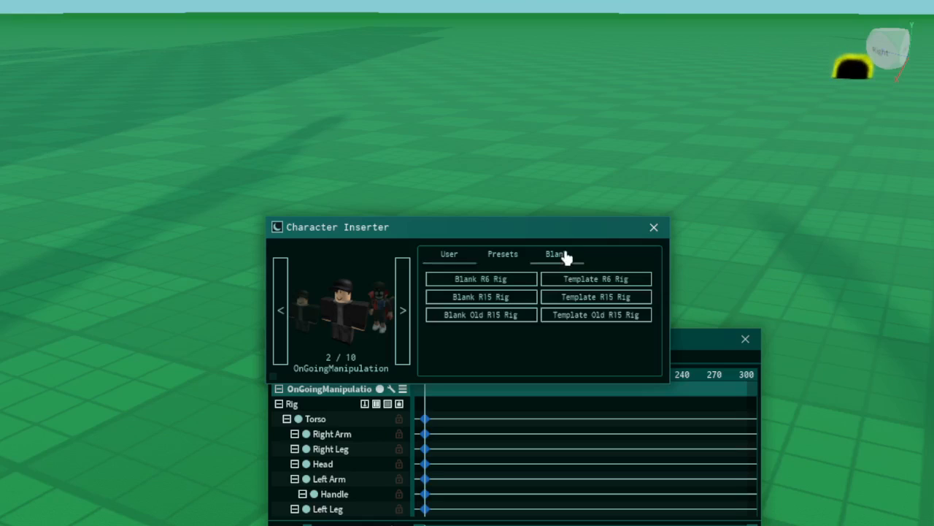
left_click(617, 281)
left_click(653, 228)
scroll(590, 268, "up", 5)
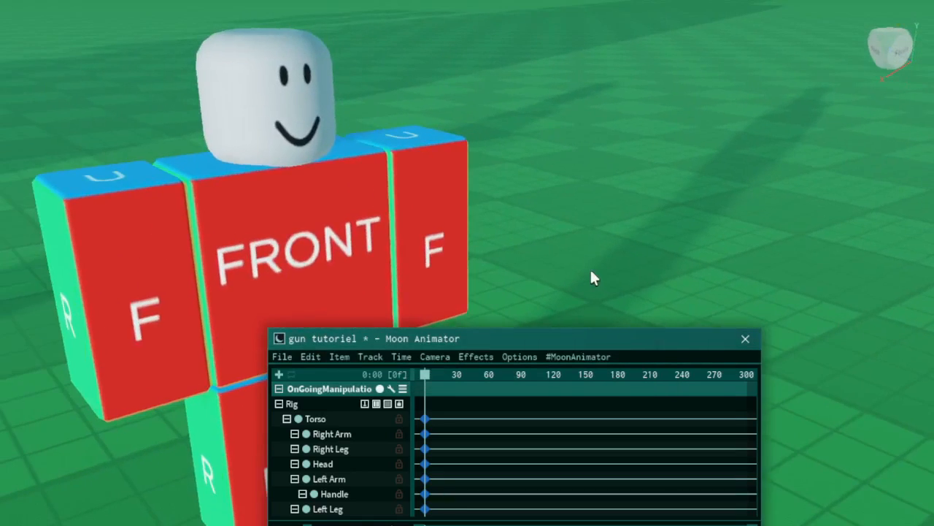
scroll(599, 212, "down", 5)
right_click_drag(599, 207, 688, 231)
scroll(684, 228, "up", 3)
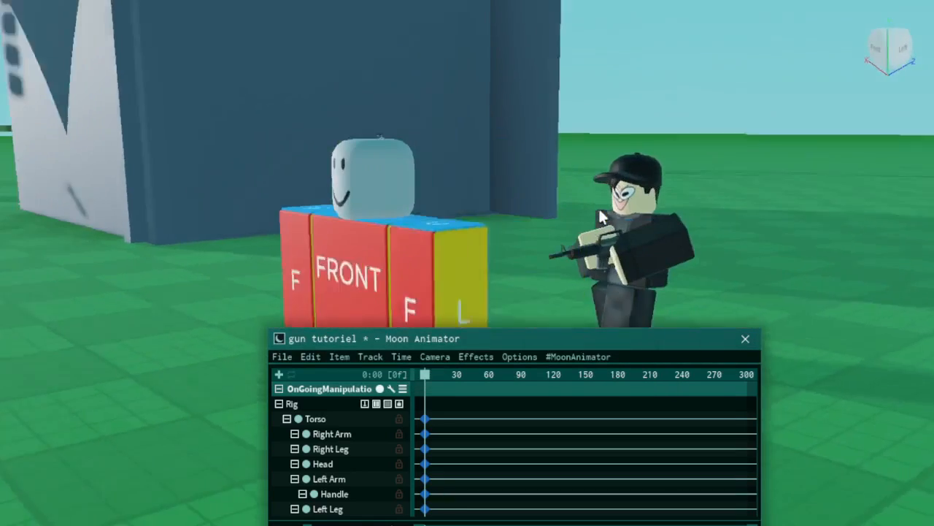
Replace the smile on the template rig's head with the evil face used on the armed character
key("s")
key("d")
key("d")
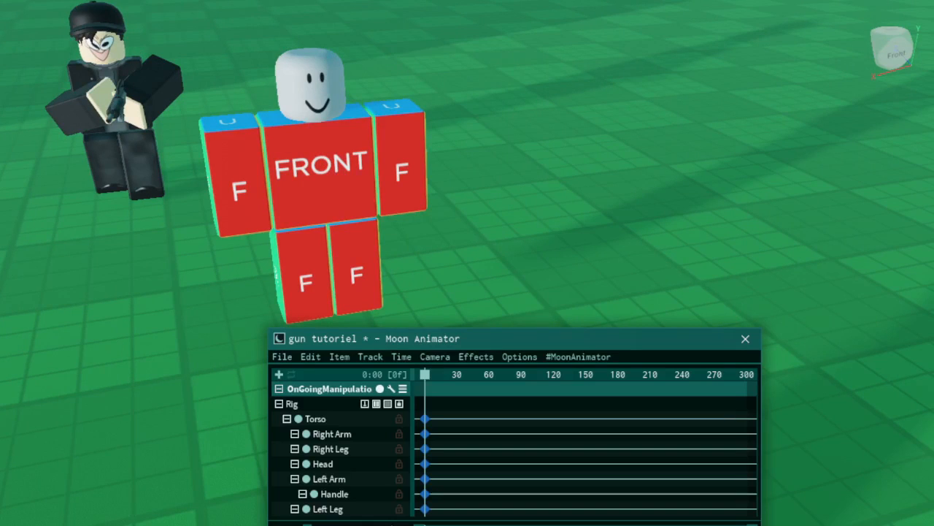
left_click(338, 177)
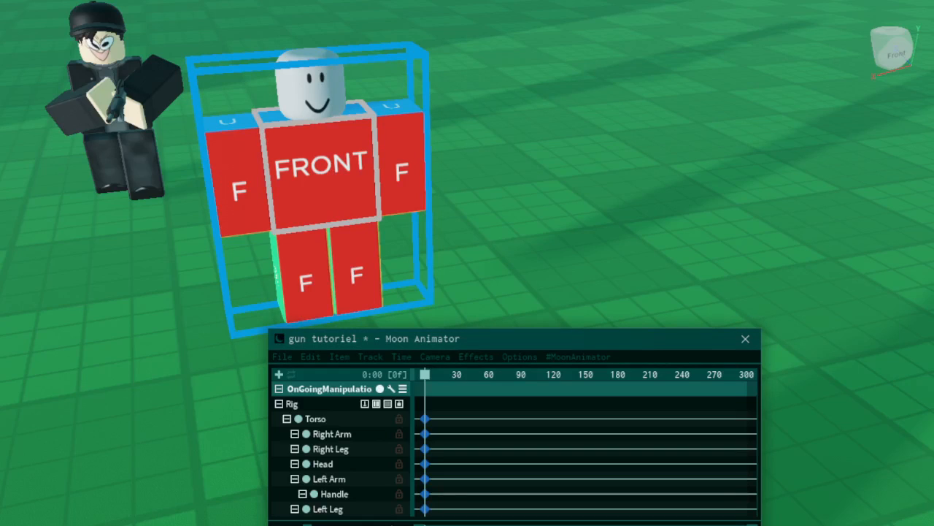
left_click(312, 91)
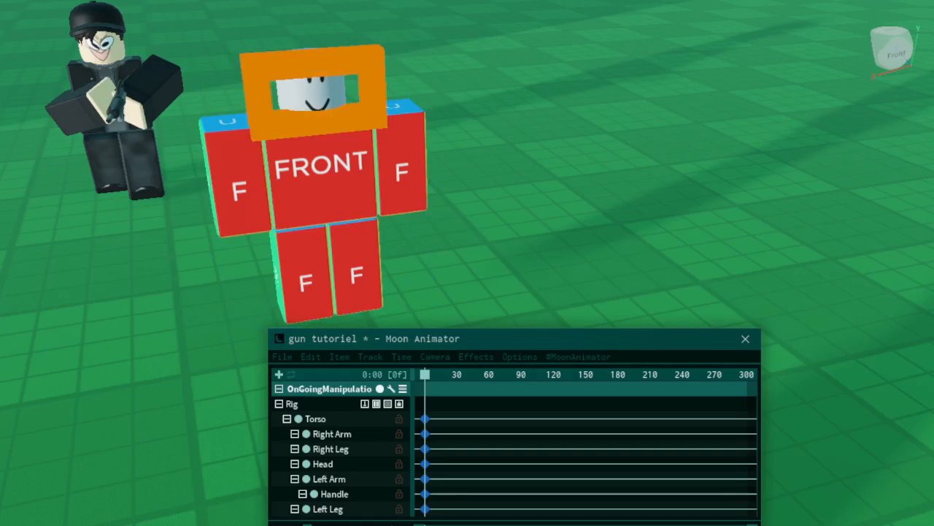
key("Return")
left_click(606, 208)
right_click_drag(607, 208, 585, 151)
scroll(589, 159, "up", 6)
scroll(584, 151, "up", 8)
scroll(585, 151, "down", 4)
scroll(573, 151, "down", 4)
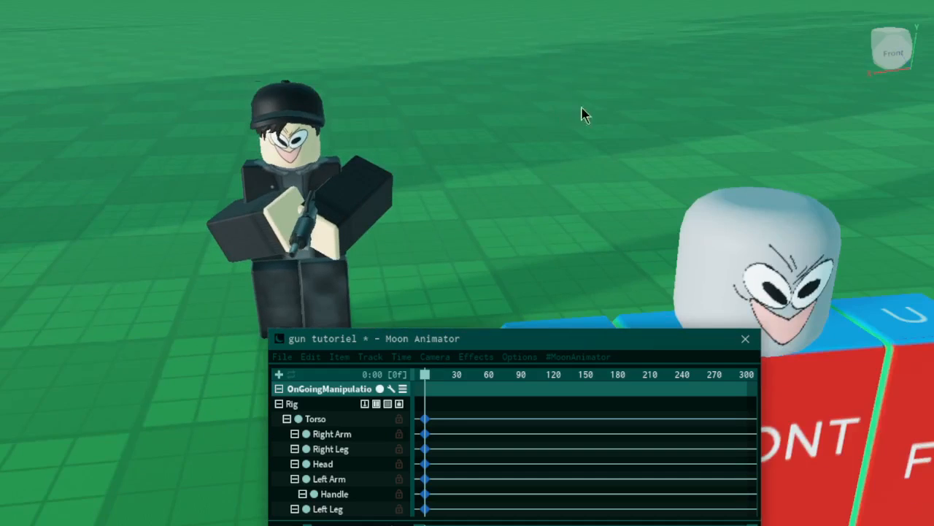
Try a plain straight-mouthed face on the template rig's head and return to the evil face
right_click_drag(576, 107, 602, 120)
scroll(477, 63, "down", 4)
right_click_drag(478, 63, 478, 87)
scroll(479, 63, "up", 1)
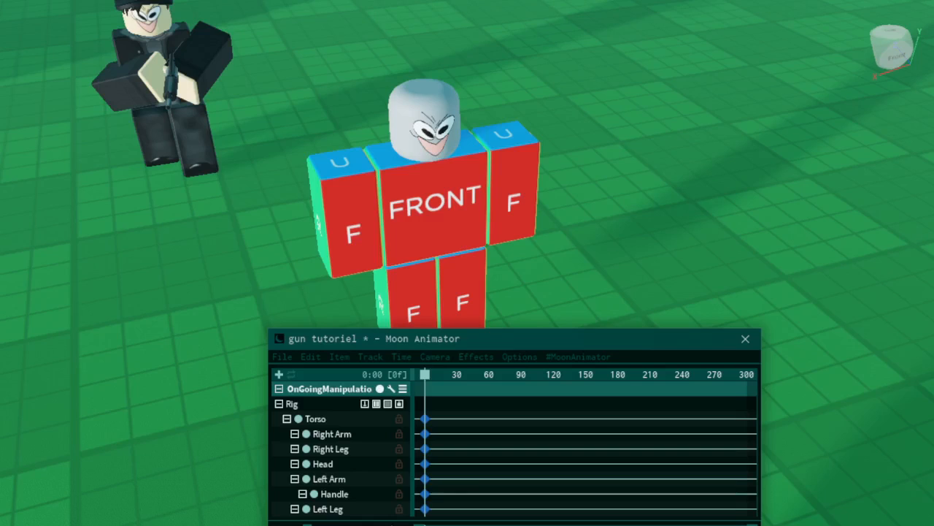
scroll(411, 176, "up", 1)
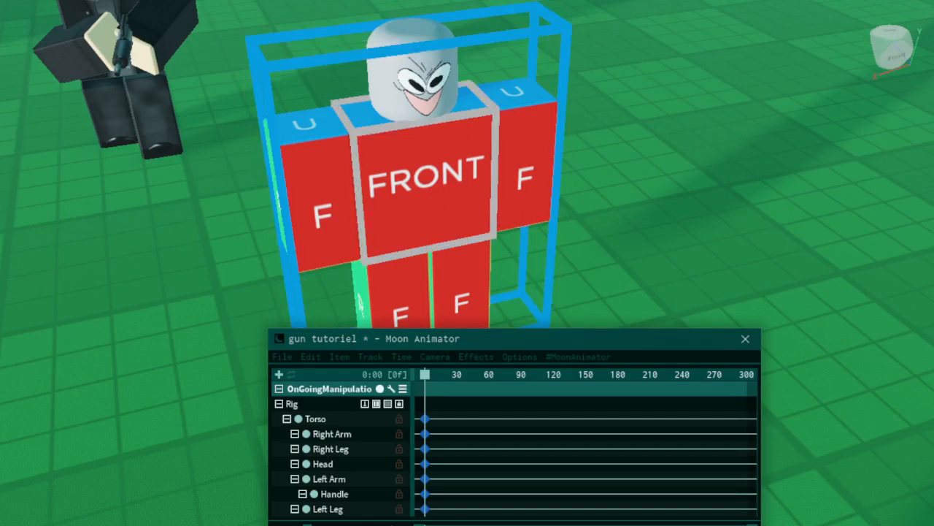
left_click(422, 80)
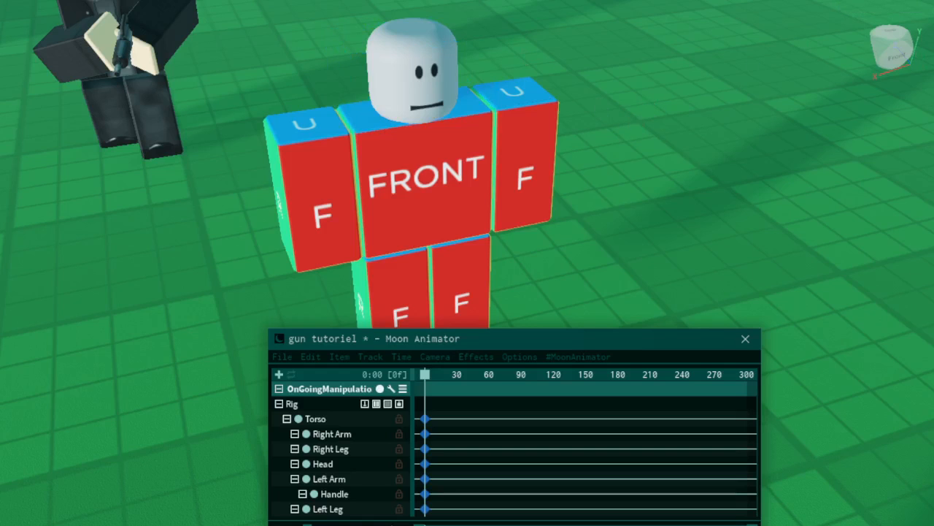
right_click_drag(847, 124, 846, 113)
key("w")
key("w")
key("s")
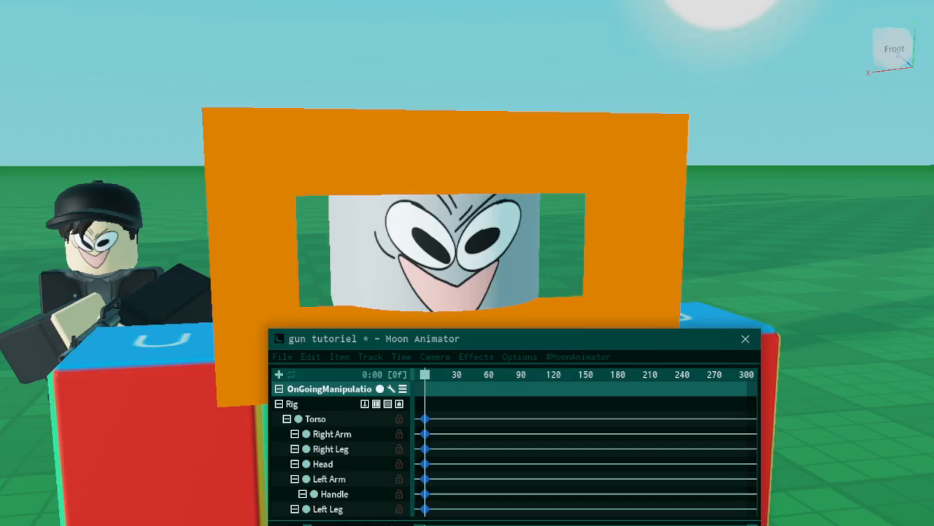
left_click(662, 232)
right_click_drag(662, 232, 662, 230)
key("a")
key("w")
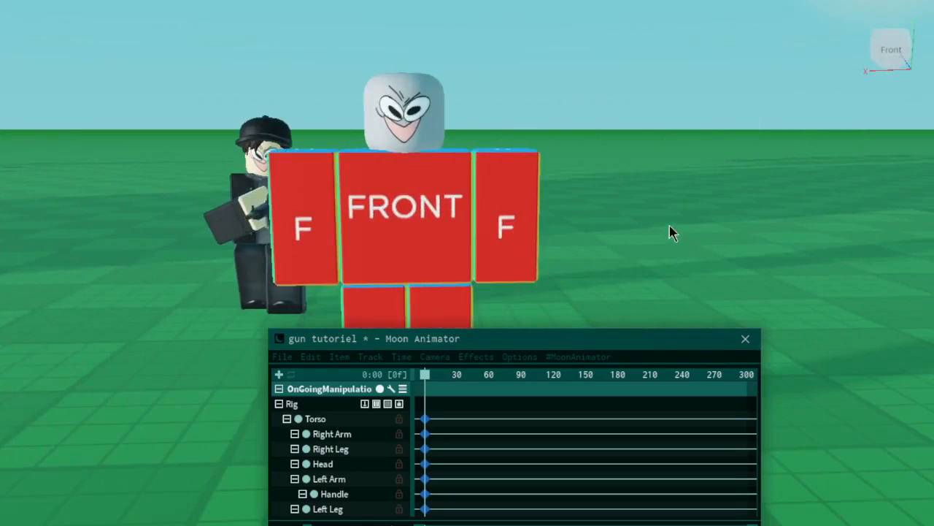
Lower the animator window to uncover the template rig and frame both characters
left_click(480, 150)
scroll(483, 153, "up", 5)
scroll(483, 153, "up", 6)
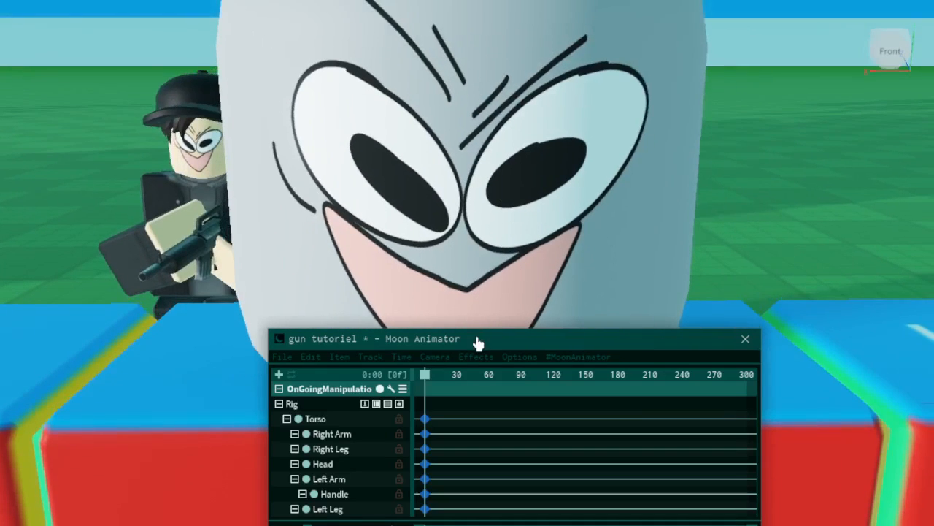
left_click_drag(478, 343, 481, 405)
scroll(475, 240, "down", 8)
right_click_drag(476, 240, 465, 273)
scroll(464, 273, "up", 2)
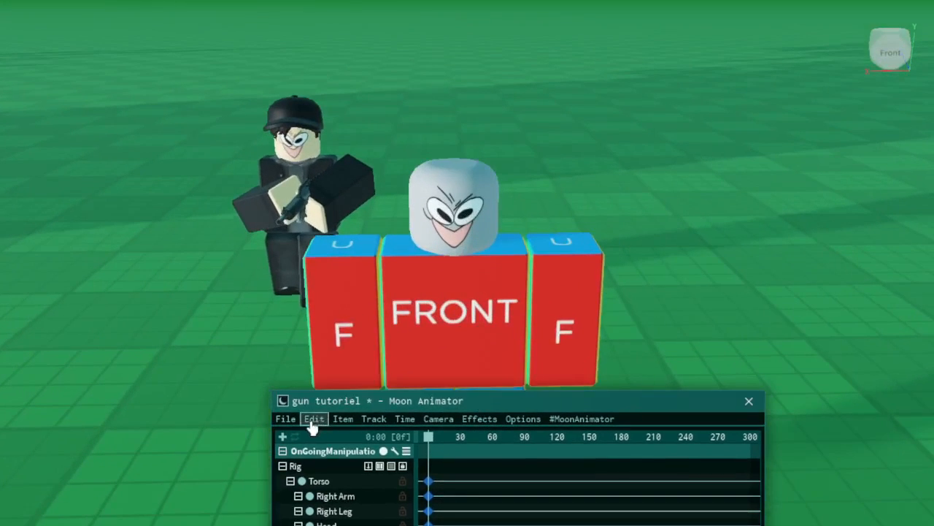
left_click(283, 437)
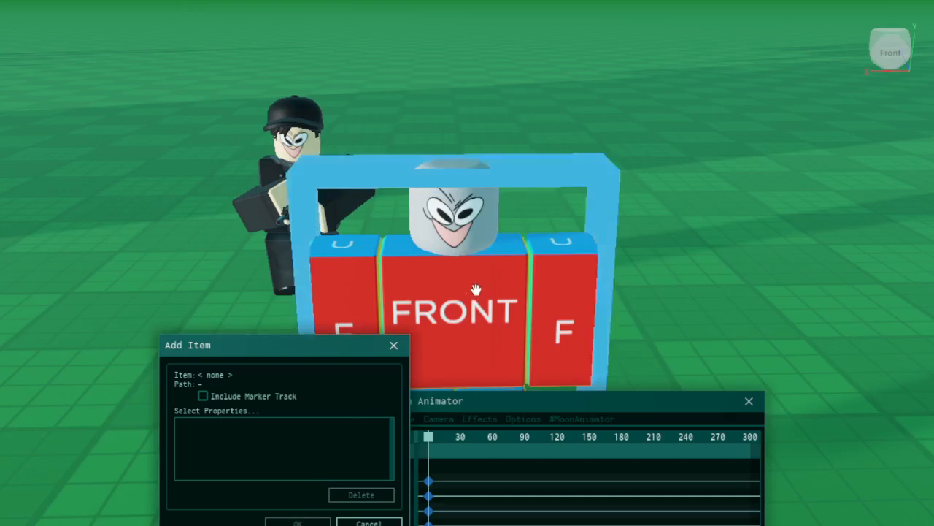
left_click(481, 292)
left_click(394, 345)
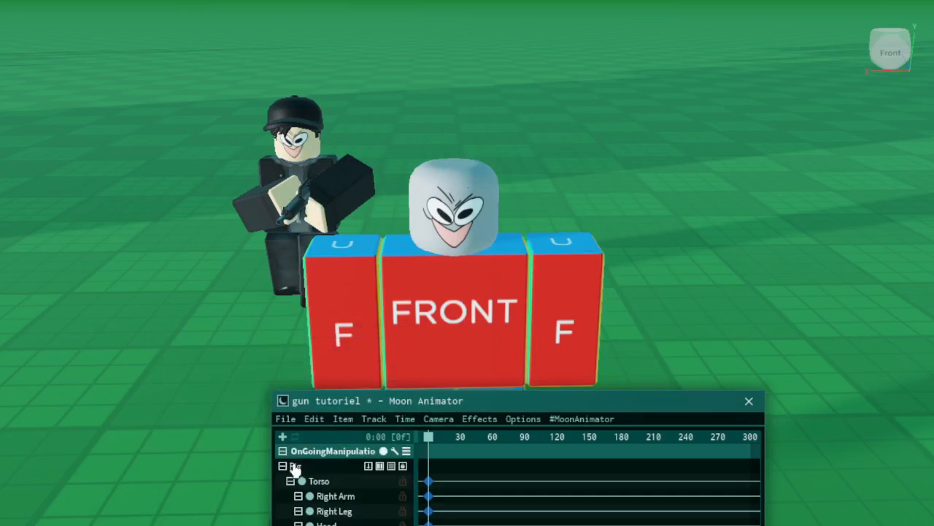
Add the TemplateR6 rig to the animation with its Rig property selected
left_click(281, 438)
left_click(464, 274)
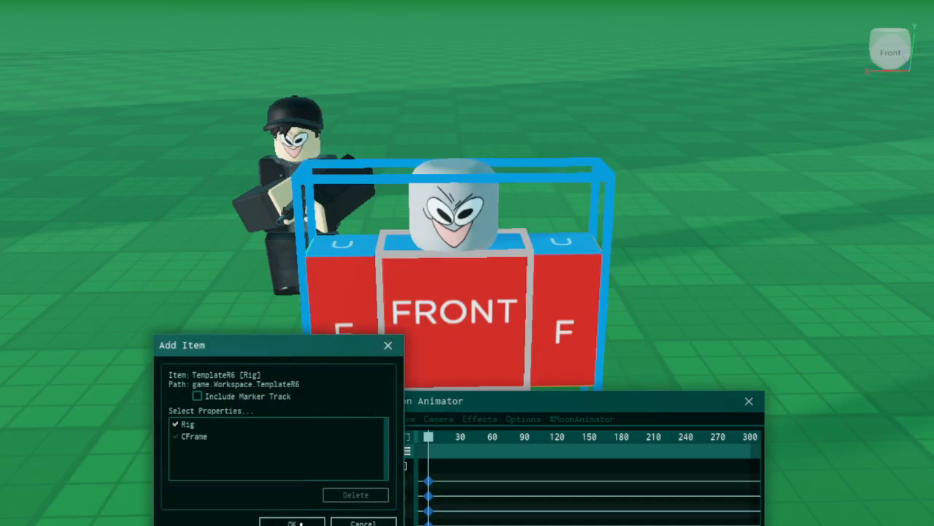
left_click(291, 523)
left_click(468, 340)
left_click(676, 212)
Look through the TemplateR6 and OnGoingManipulation tracks in the timeline
scroll(350, 483, "down", 1)
scroll(345, 478, "up", 1)
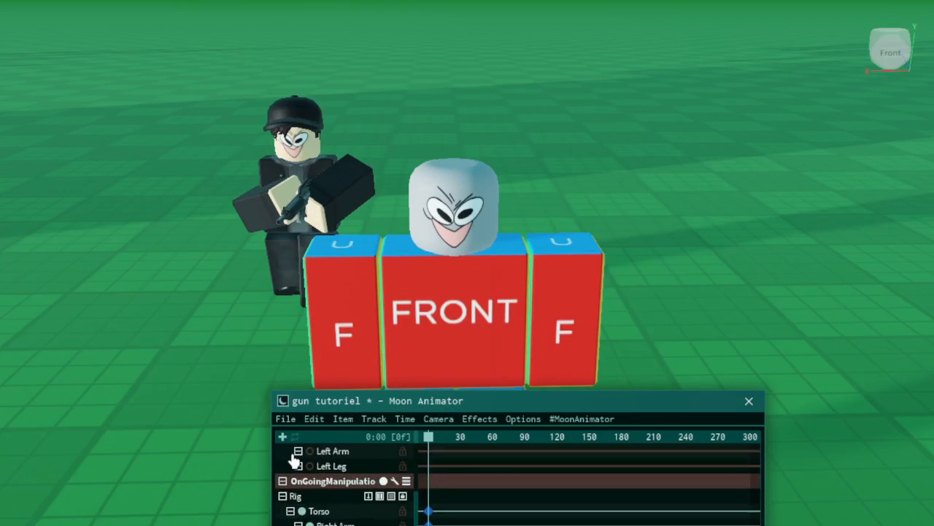
scroll(295, 460, "down", 2)
scroll(302, 456, "up", 8)
scroll(299, 488, "down", 8)
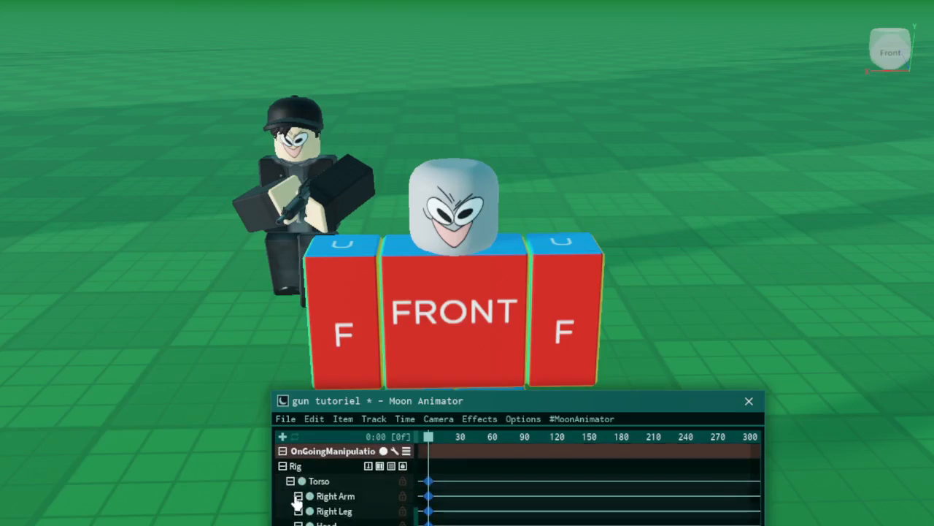
scroll(299, 502, "down", 8)
scroll(303, 507, "up", 8)
scroll(312, 511, "down", 7)
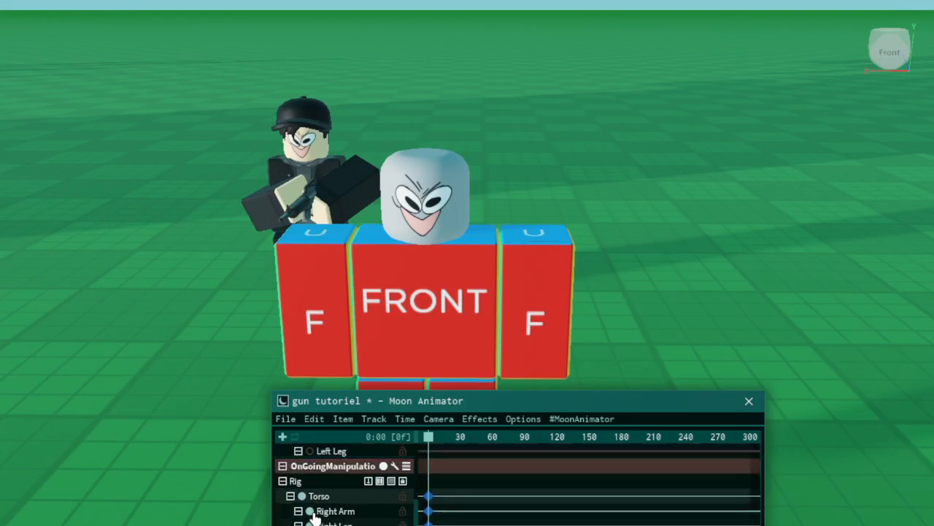
scroll(314, 515, "down", 1)
scroll(340, 484, "up", 8)
scroll(294, 507, "down", 8)
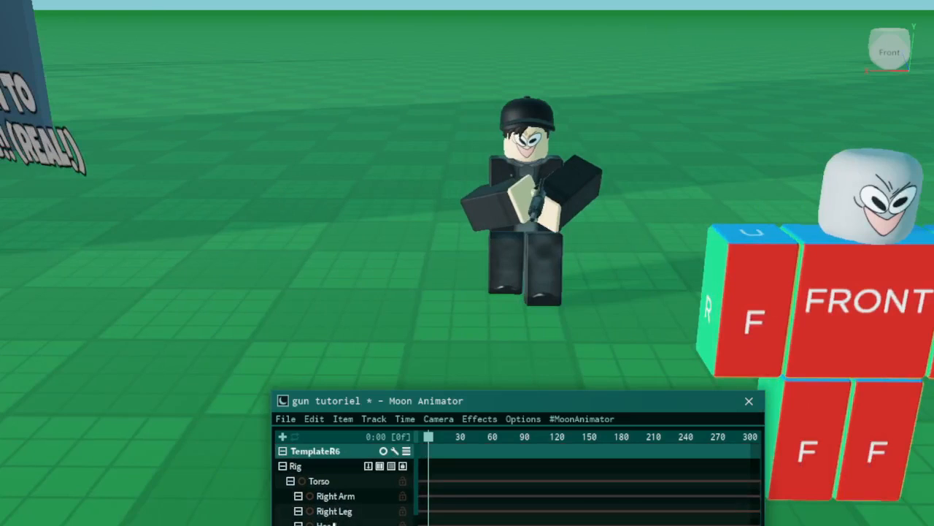
key("d")
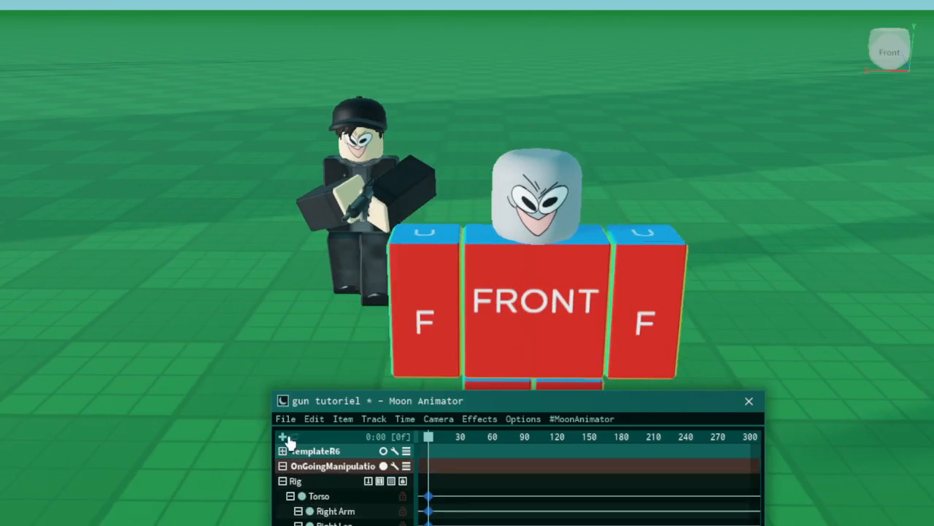
scroll(307, 502, "down", 1)
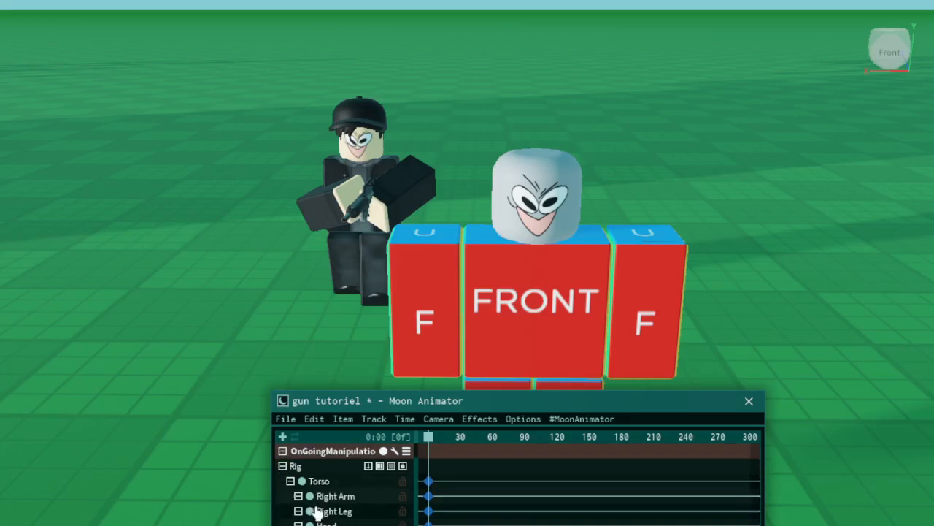
scroll(287, 454, "up", 1)
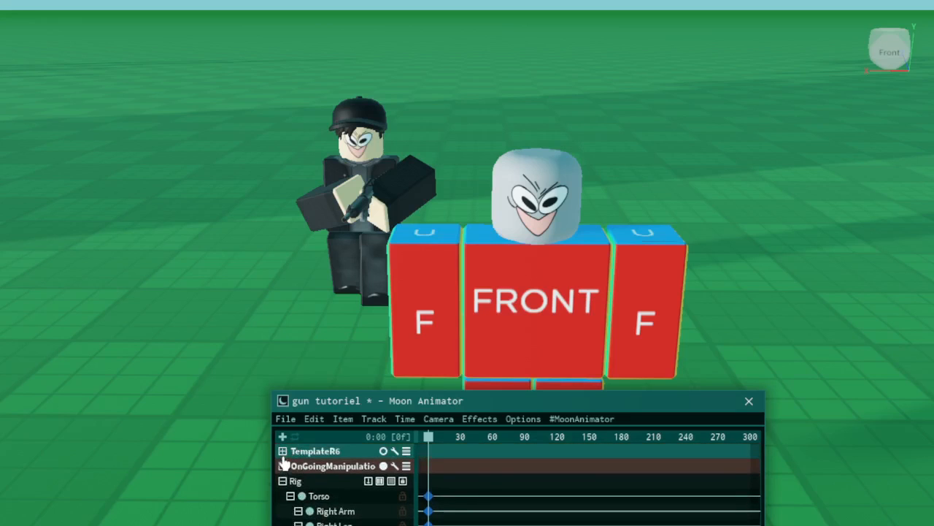
Reposition the template rig's Torso in world space in front of the armed character, lowering it about 0.98 studs
key("s")
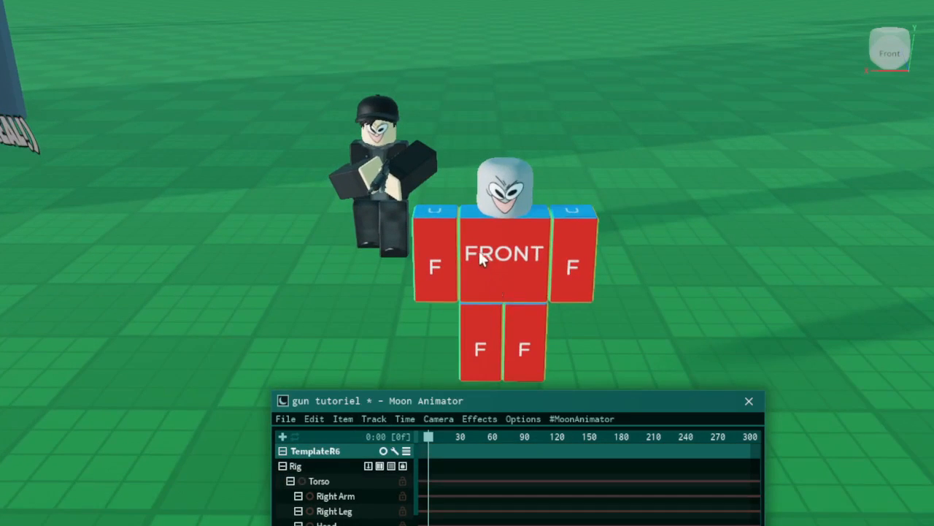
left_click(481, 255)
key("r")
key("y")
key("a")
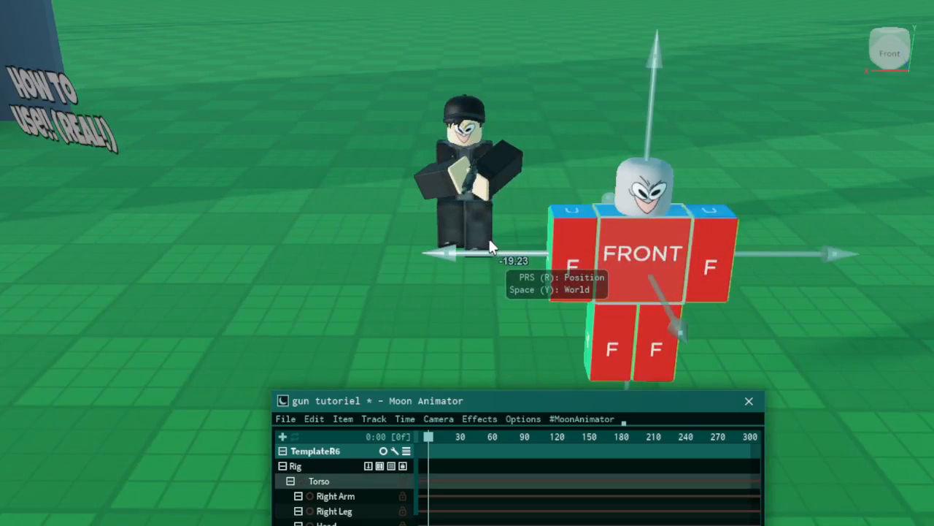
left_click_drag(489, 240, 469, 130)
right_click_drag(469, 130, 482, 120)
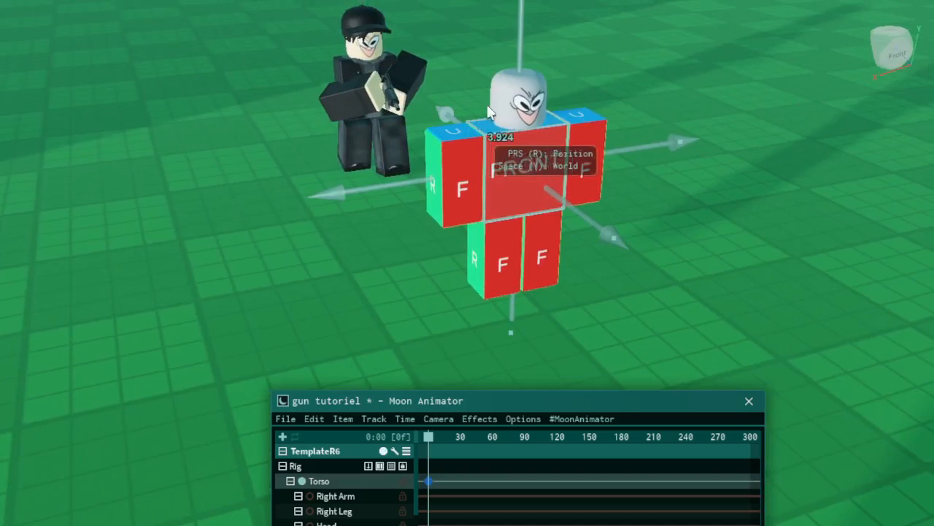
left_click_drag(522, 44, 548, 88)
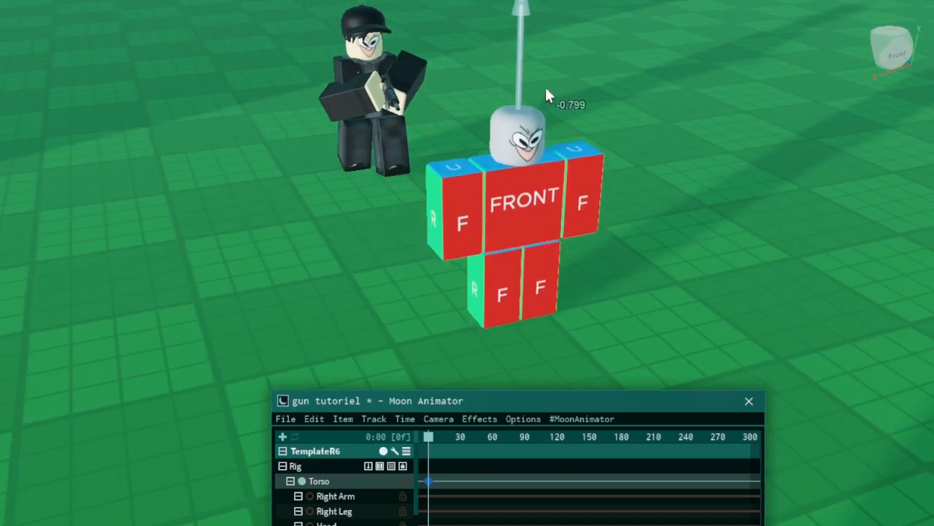
scroll(551, 103, "up", 3)
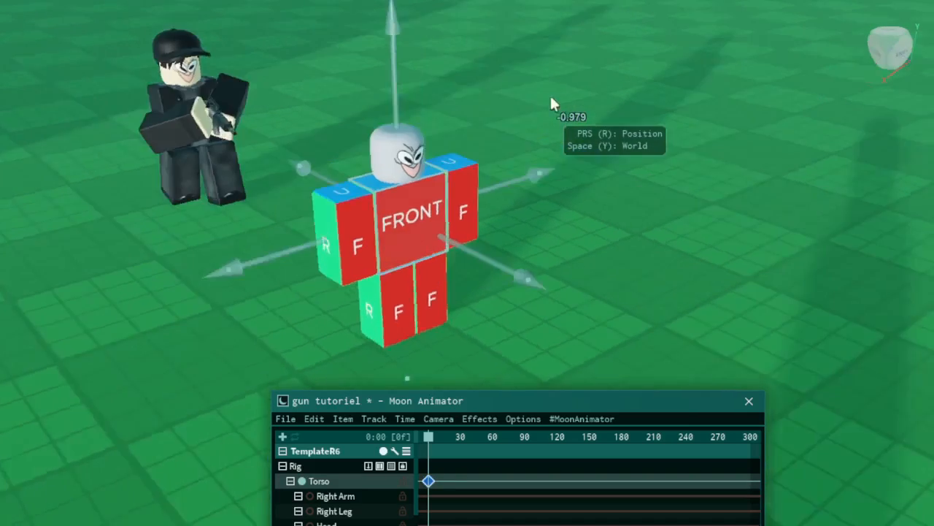
Rotate the template rig's Torso about 178 degrees so it faces the armed character
right_click_drag(549, 93, 547, 331)
scroll(551, 181, "down", 5)
scroll(545, 326, "up", 5)
key("r")
key("y")
left_click_drag(429, 248, 511, 90)
Slide the template rig's Torso back in world space, away from the rifle barrel
key("r")
key("y")
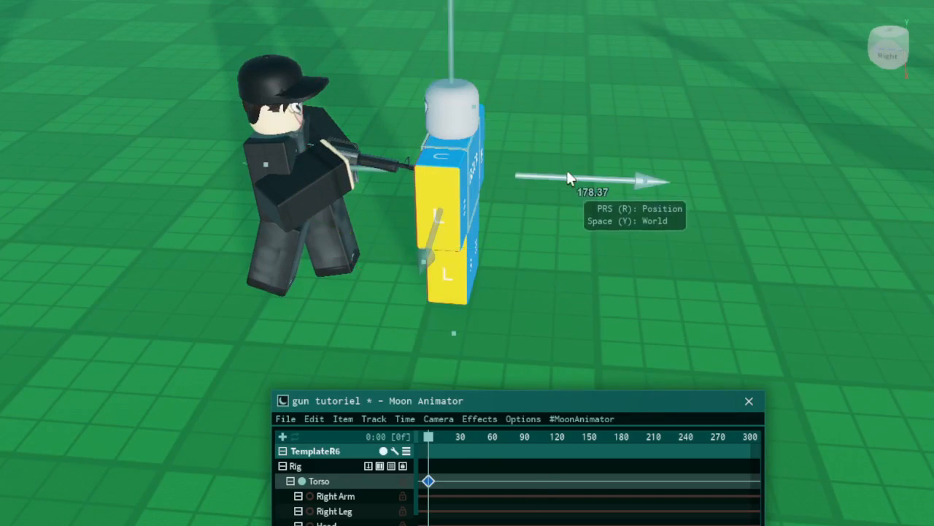
left_click_drag(574, 183, 671, 203)
left_click(655, 261)
right_click_drag(656, 257, 640, 251)
Raise the template rig's Right Arm and rotate it inward about 48 degrees across the chest
left_click(545, 214)
right_click_drag(546, 213, 591, 219)
key("r")
key("y")
left_click_drag(590, 219, 395, 99)
left_click(459, 191)
left_click_drag(567, 151, 617, 117)
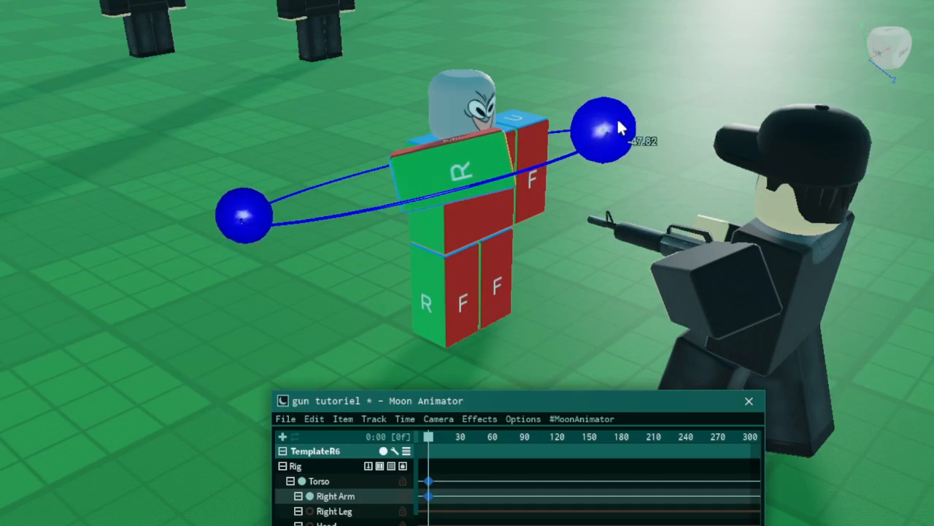
Fine-tune the Right Arm's rotation and shift it about 0.24 studs in local space
key("r")
key("y")
right_click_drag(425, 63, 517, 158)
key("r")
key("y")
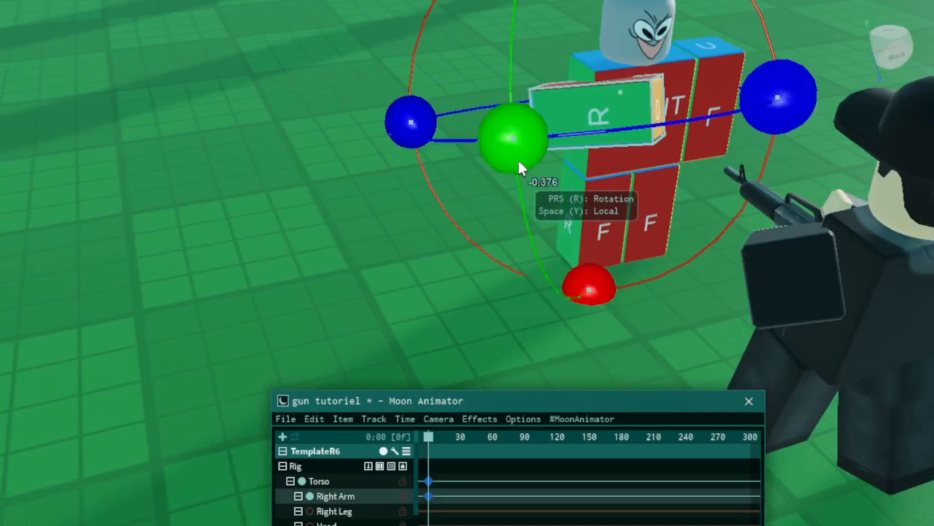
key("r")
right_click_drag(725, 109, 754, 20)
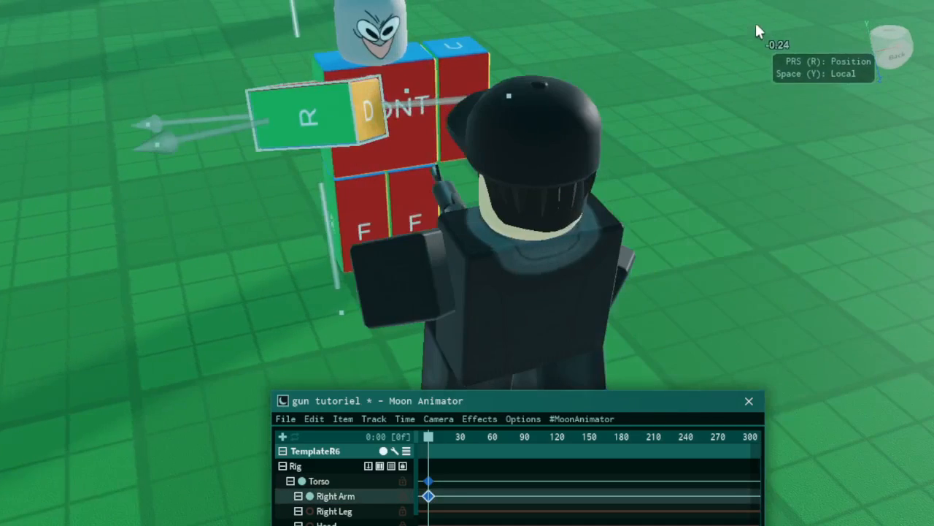
Lean the template rig's Torso back about 6.5 degrees and tilt its Head about 6.3 degrees
right_click_drag(651, 265, 689, 232)
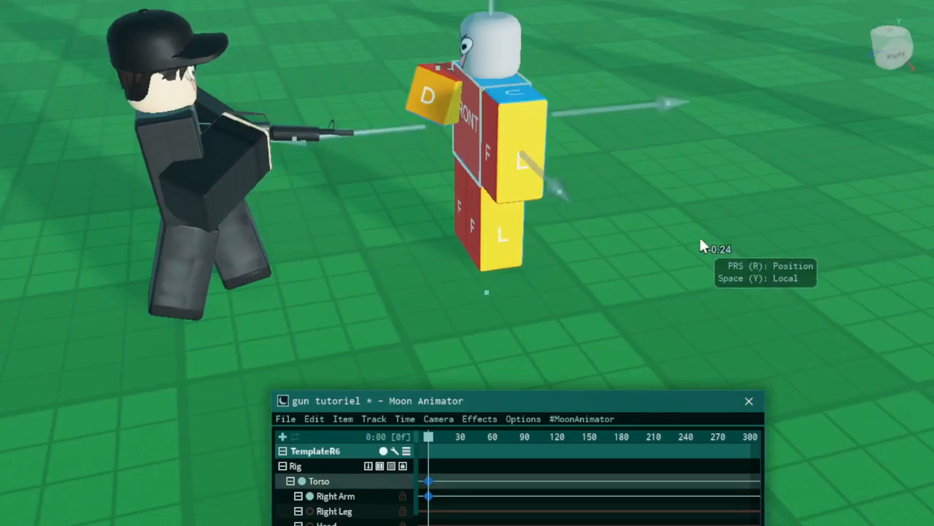
key("r")
left_click_drag(632, 108, 562, 124)
left_click(667, 44)
left_click(487, 53)
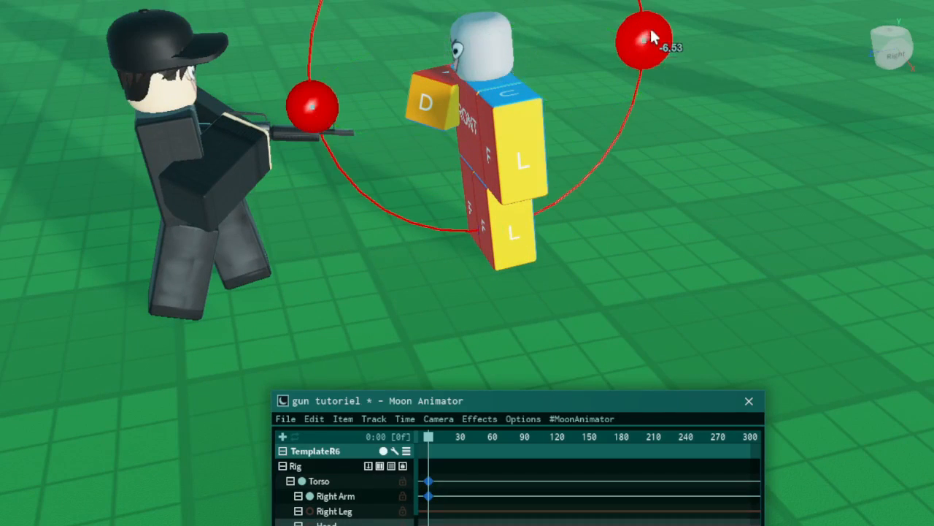
left_click(782, 172)
Rotate the template rig's Left Arm up in front of the chest and reposition it at the shoulder
right_click_drag(783, 171, 741, 192)
left_click(304, 170)
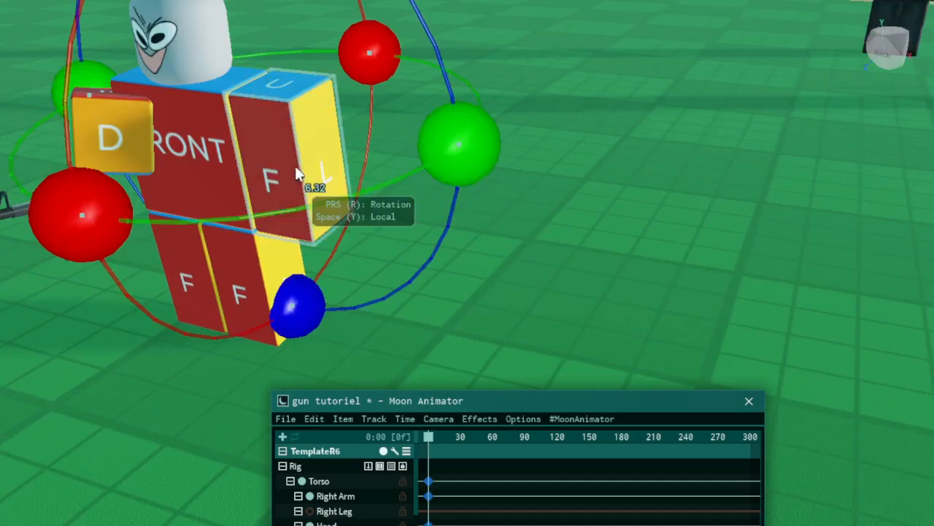
right_click_drag(304, 170, 550, 197)
left_click_drag(296, 122, 513, 59)
right_click_drag(508, 54, 740, 246)
left_click_drag(740, 246, 532, 288)
key("r")
right_click_drag(532, 288, 496, 134)
left_click_drag(509, 168, 470, 321)
right_click_drag(714, 199, 686, 208)
Adjust the Right Arm again, shifting it about 0.11 studs in local space beside the raised Left Arm
left_click(356, 179)
key("r")
left_click_drag(419, 45, 461, 47)
key("r")
right_click_drag(667, 171, 660, 174)
left_click(597, 235)
scroll(517, 36, "down", 3)
scroll(536, 50, "up", 3)
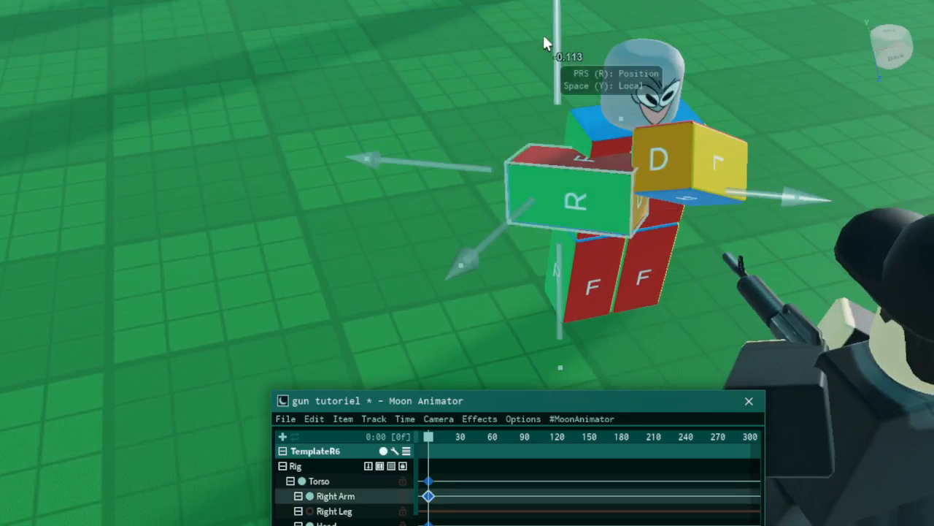
scroll(415, 335, "down", 3)
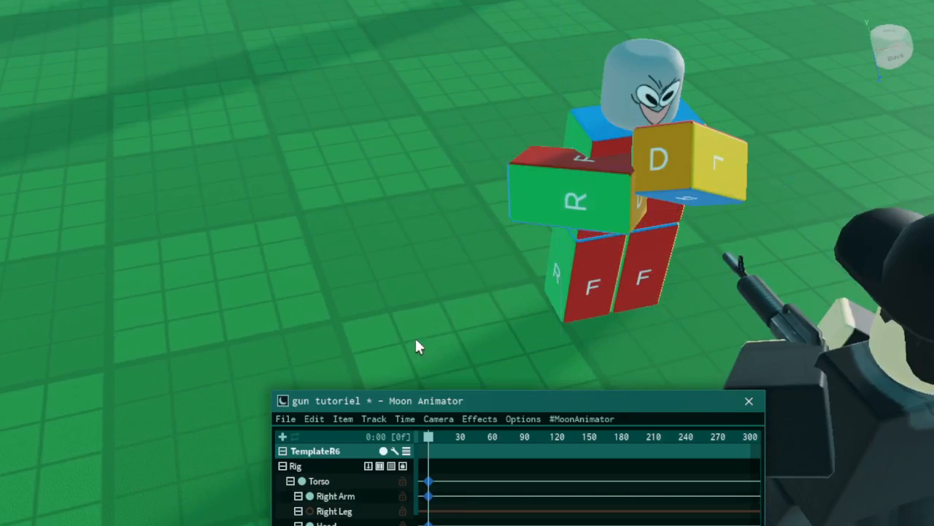
Swing the template rig's Right Leg back about 31.7 degrees and shift it about 0.1 studs in world space
scroll(609, 271, "up", 4)
left_click(609, 270)
key("r")
right_click_drag(609, 270, 606, 267)
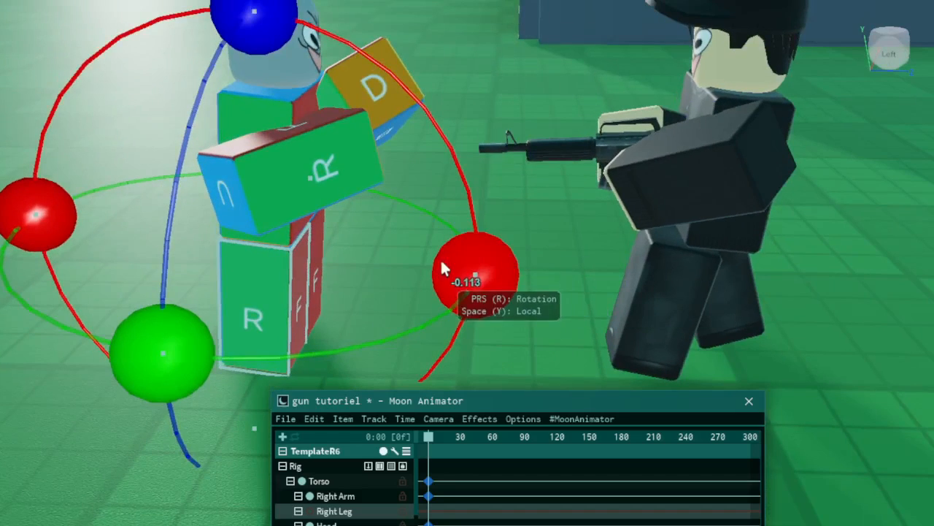
left_click_drag(442, 268, 397, 341)
key("r")
key("y")
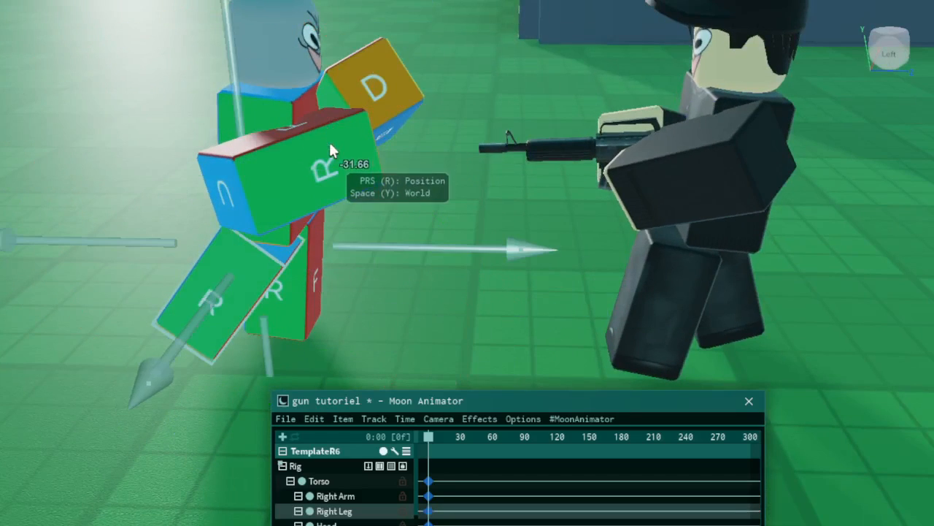
left_click_drag(249, 111, 464, 223)
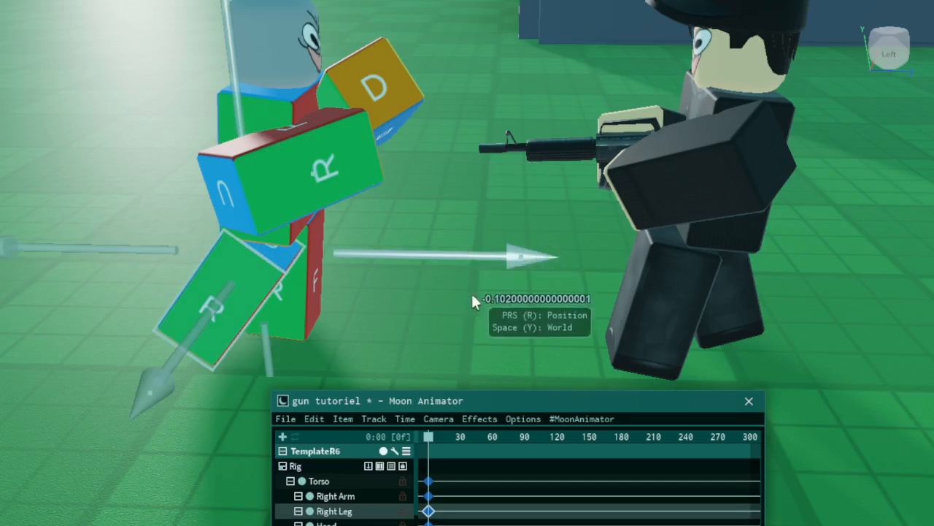
Tilt the template rig's Left Leg forward about 7.9 degrees and reposition it slightly at the hip
left_click(306, 276)
key("r")
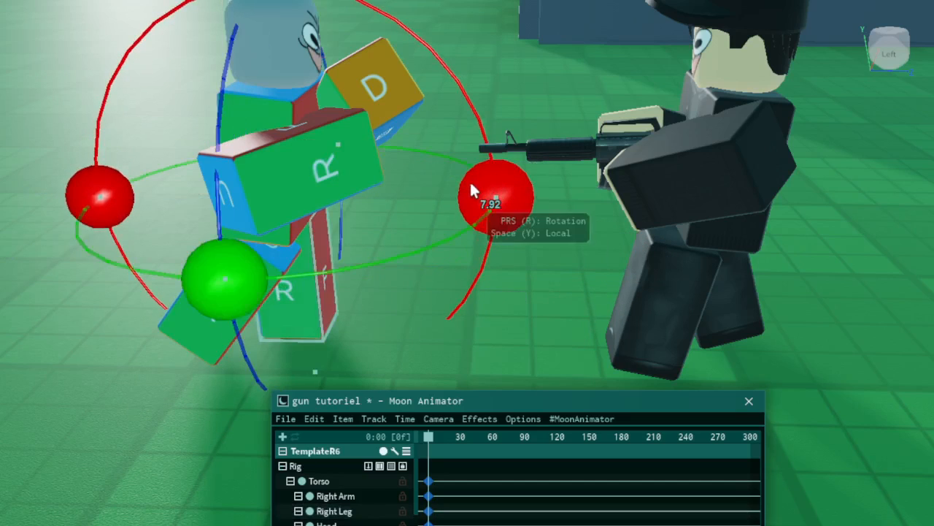
key("r")
left_click_drag(410, 203, 441, 205)
Fine-tune the rotation of the template rig's Right Leg in local space
right_click_drag(506, 292, 509, 255)
left_click(509, 255)
key("r")
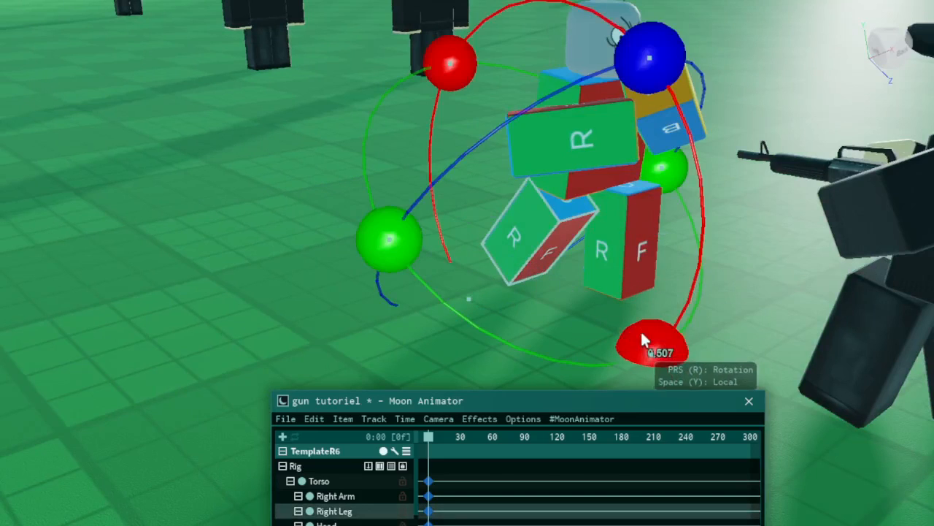
left_click_drag(642, 337, 678, 313)
left_click(782, 269)
Edit the Text property of the SIGN text label on the sign
scroll(556, 314, "down", 5)
mouse_move(557, 314)
right_mouse_down()
mouse_move(560, 302)
mouse_move(559, 311)
right_mouse_up()
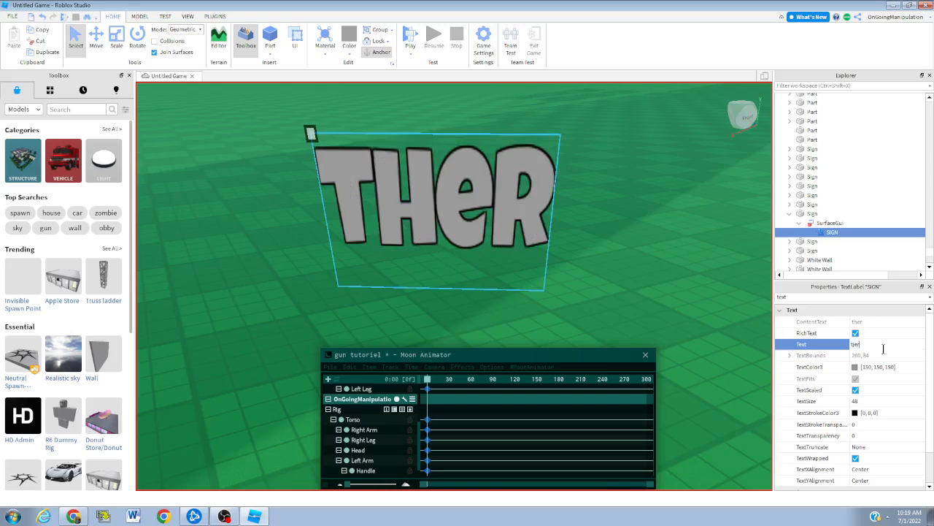
key("Return")
left_click(674, 242)
right_click_drag(674, 241, 628, 242)
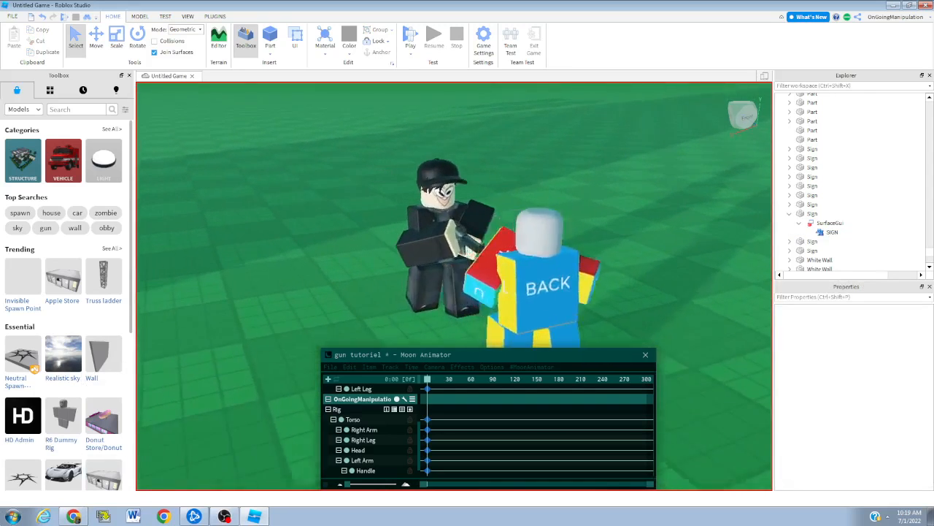
right_click_drag(307, 421, 273, 421)
left_click(225, 517)
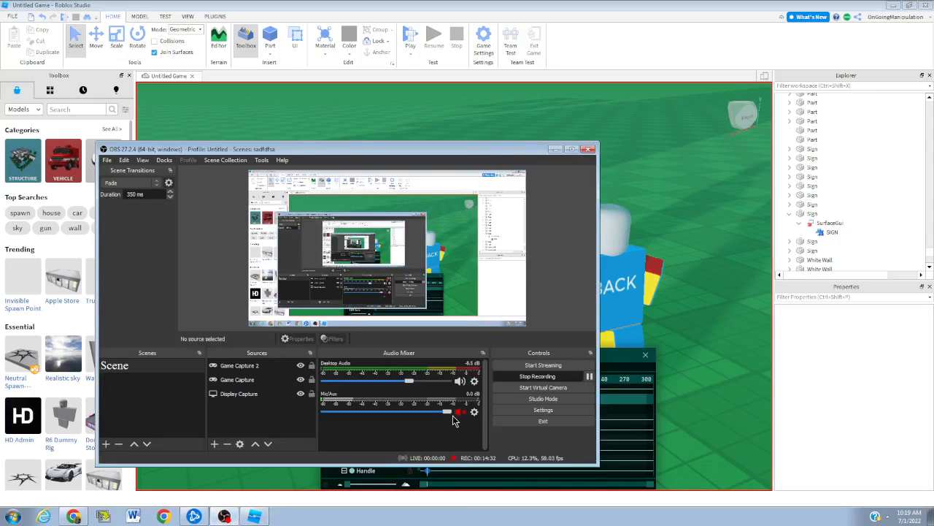
right_click_drag(756, 206, 478, 290)
right_click_drag(420, 324, 552, 312)
right_click_drag(264, 141, 305, 144)
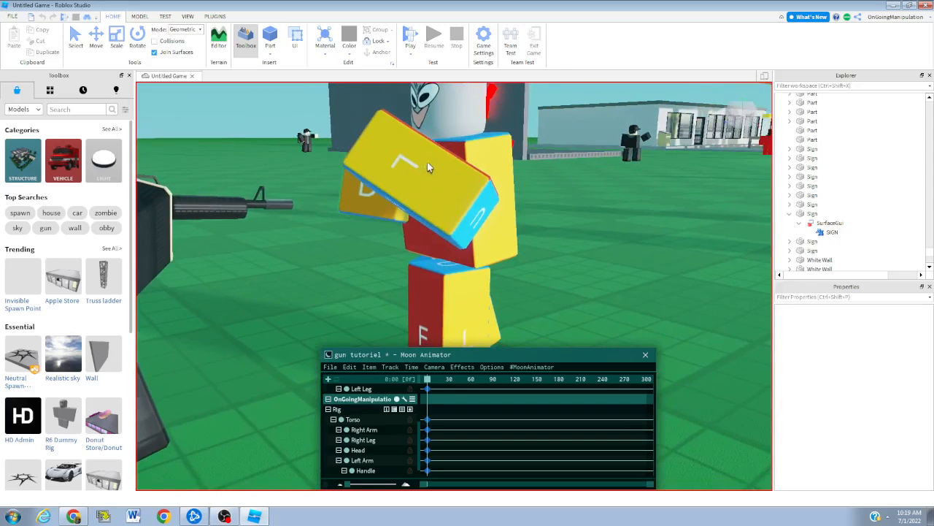
scroll(427, 167, "down", 5)
left_click(214, 17)
right_click_drag(379, 235, 380, 236)
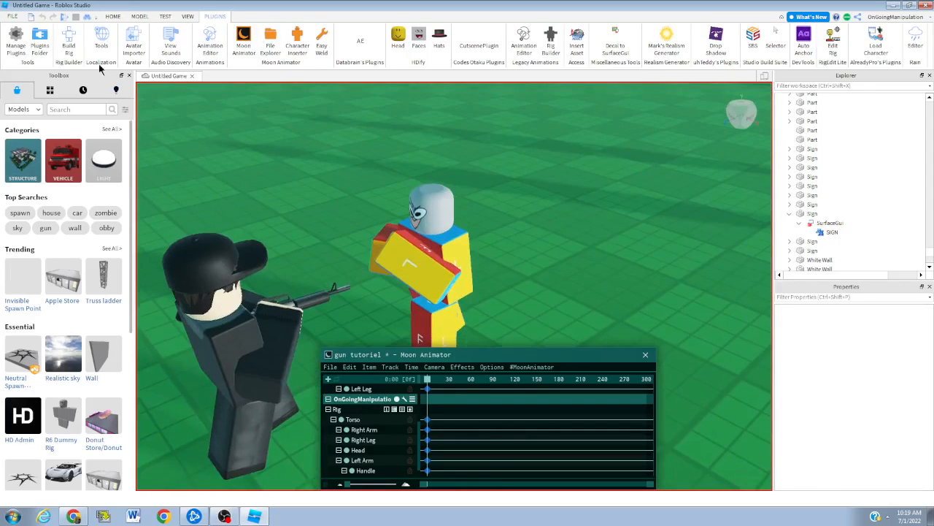
left_click(113, 17)
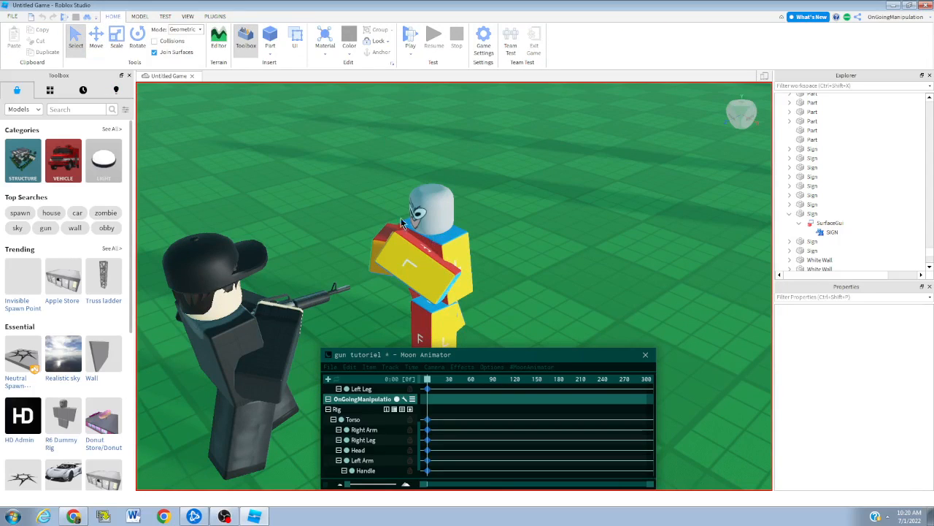
Delete the Face Decals part from the Head of TemplateR6
left_click(405, 220)
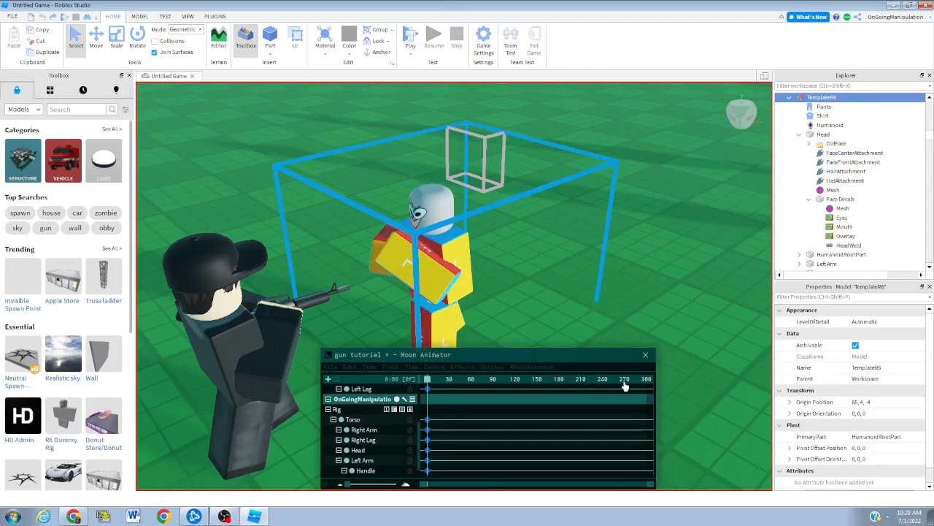
key("w")
right_click_drag(592, 308, 592, 309)
key("s")
key("d")
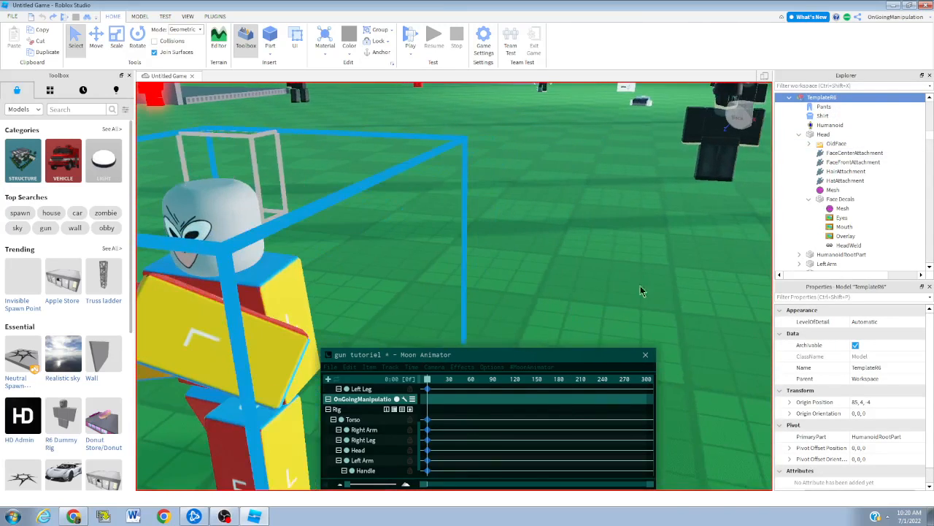
left_click(832, 144)
right_click(831, 145)
left_click(817, 205)
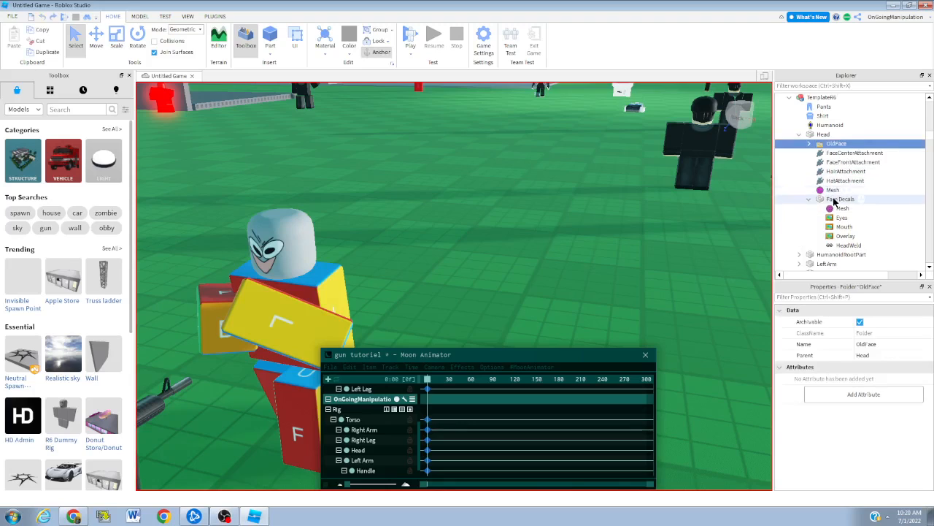
right_click(829, 201)
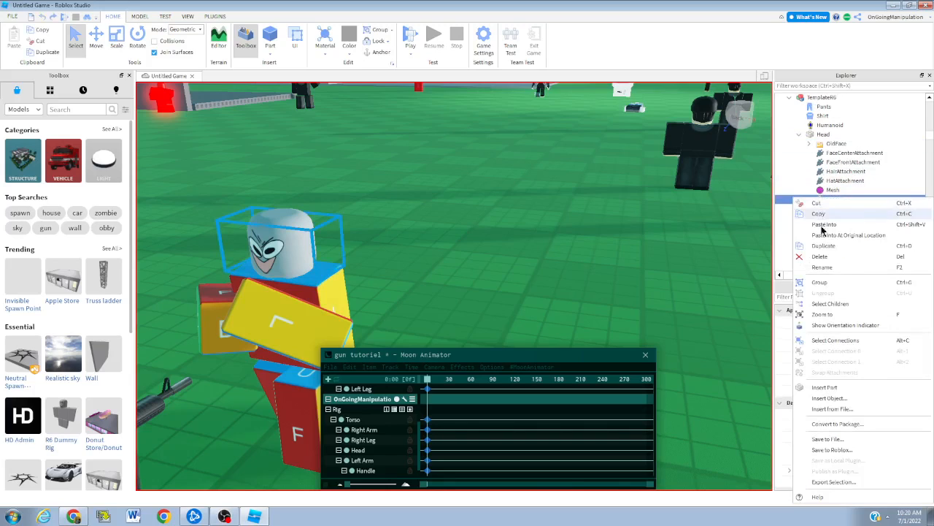
left_click(830, 260)
Add a new HDify face decal part to the TemplateR6 rig's bare Head
right_click_drag(641, 269, 640, 272)
key("a")
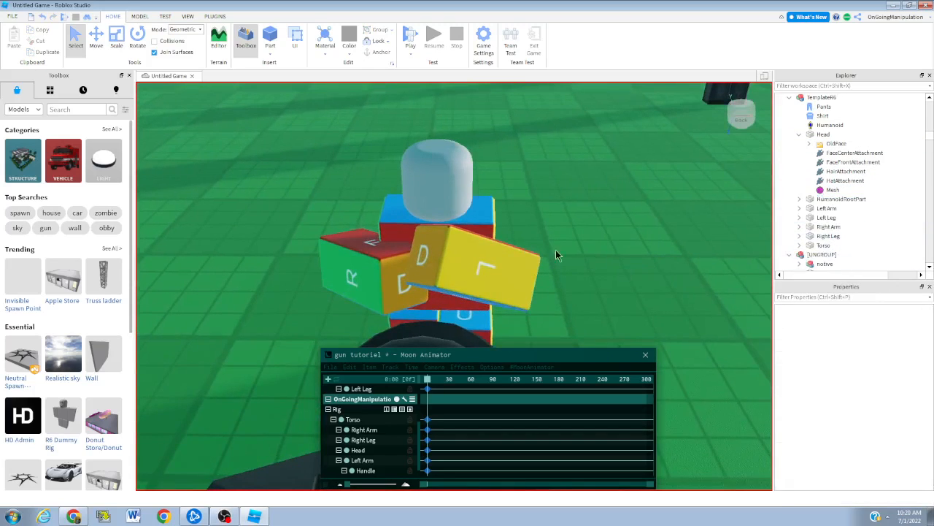
left_click(214, 16)
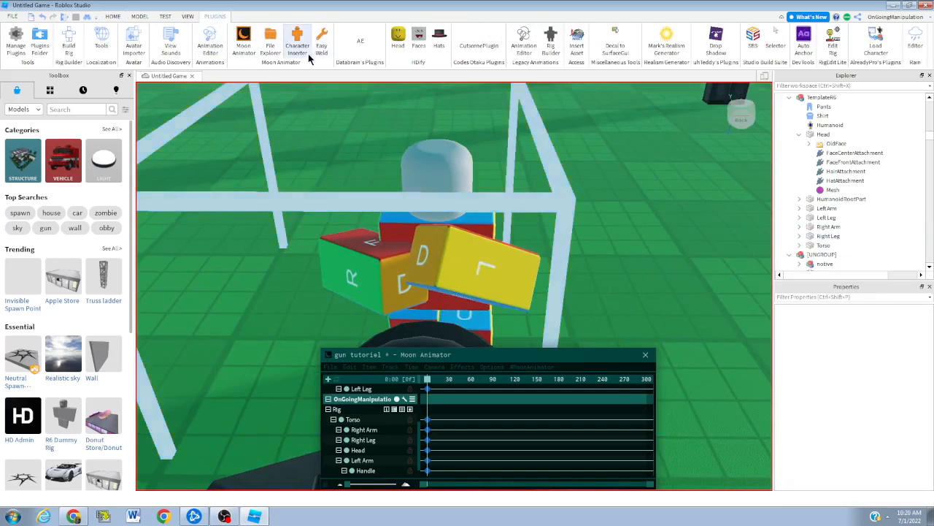
left_click(434, 144)
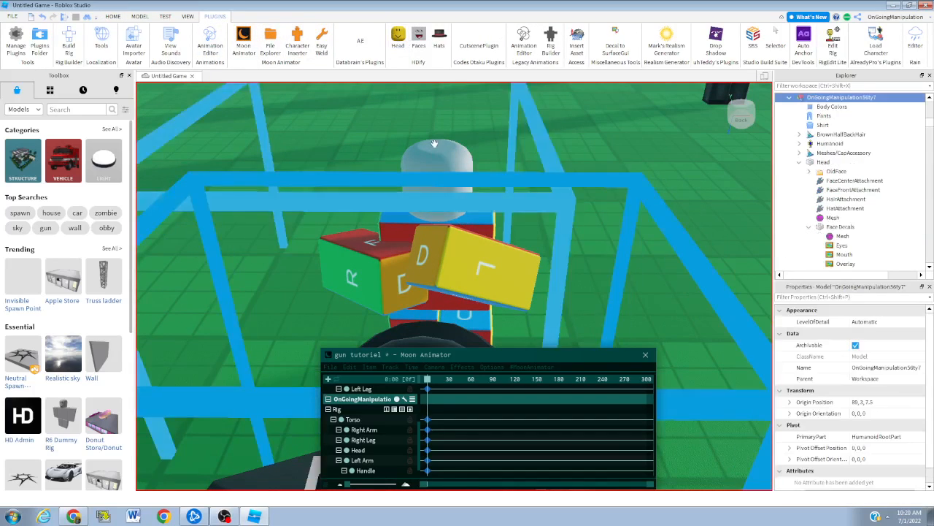
left_click(435, 143)
left_click(400, 44)
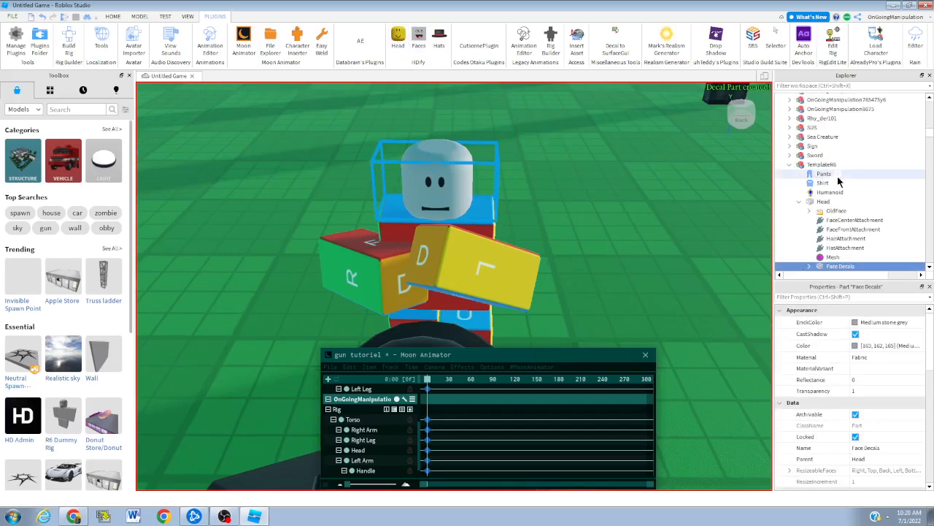
left_click(224, 517)
left_click(741, 143)
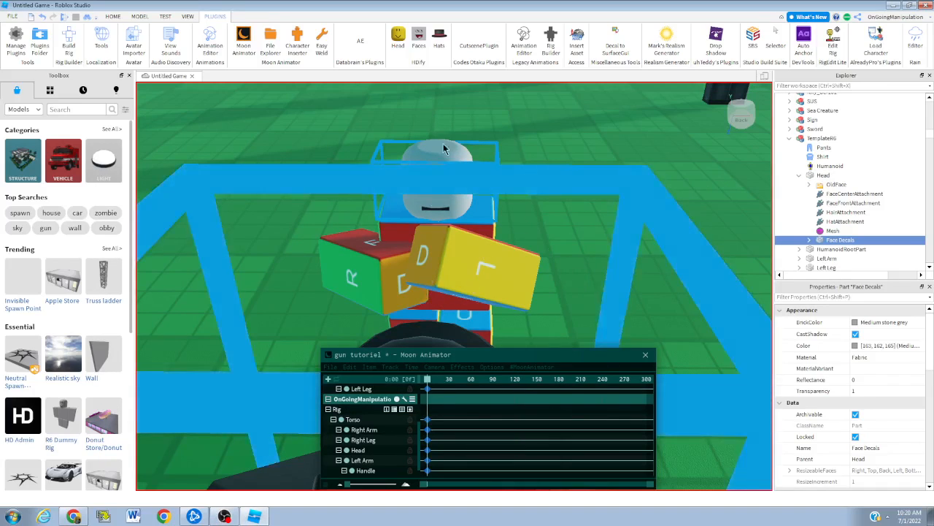
right_click_drag(611, 208, 611, 209)
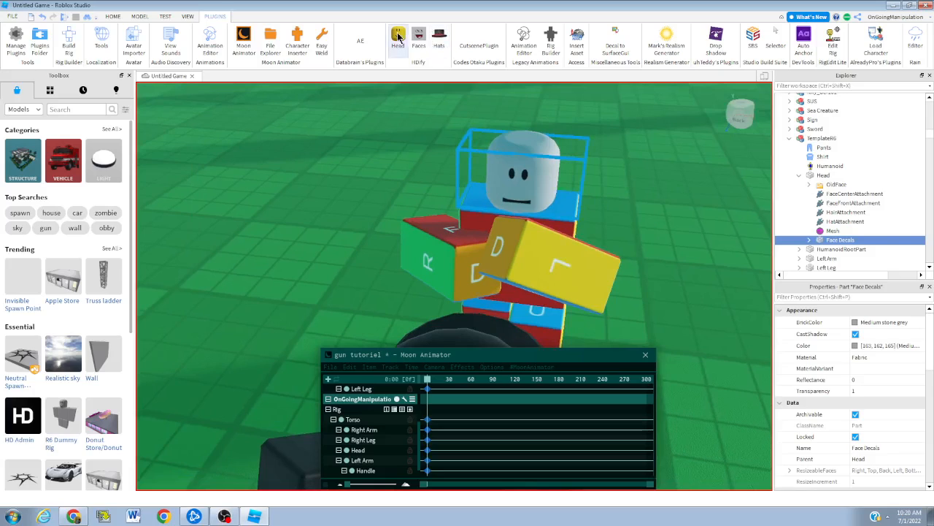
scroll(858, 187, "down", 1)
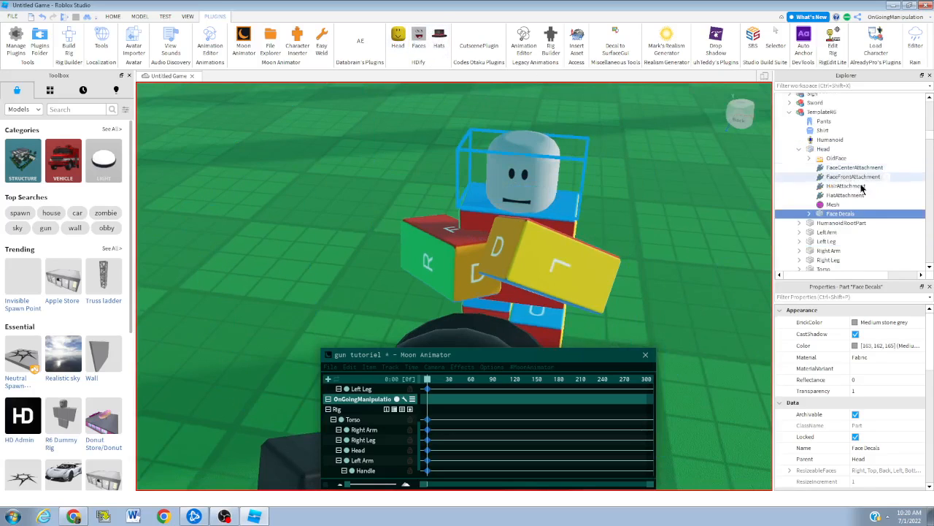
left_click(828, 233)
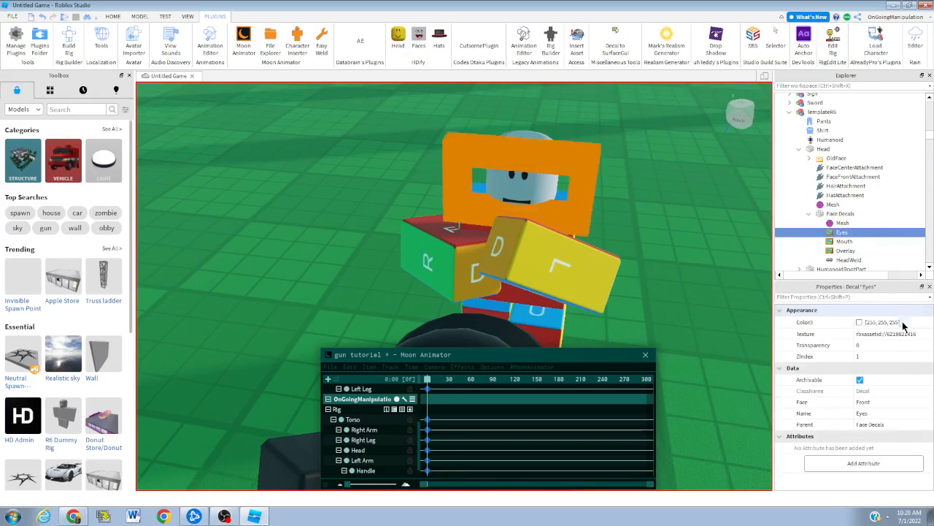
left_click(893, 334)
key("ctrl+v")
key("Return")
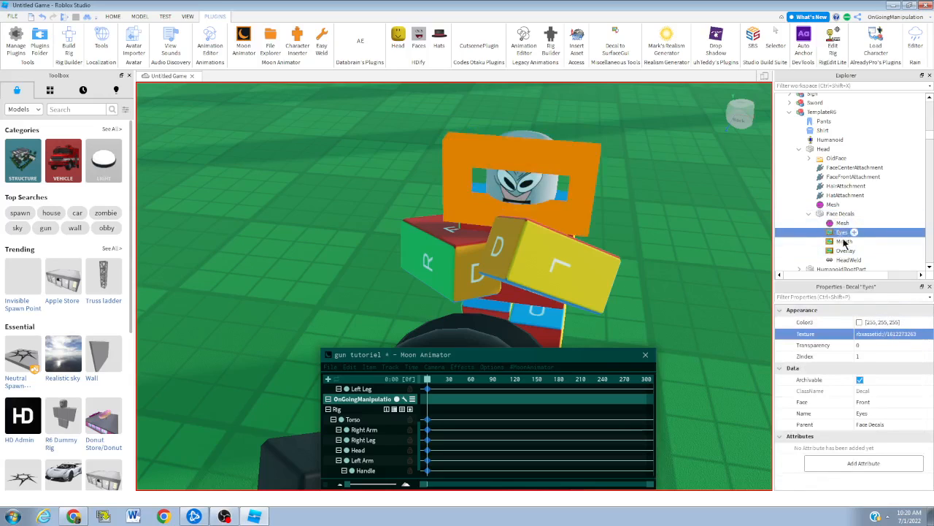
left_click(843, 241)
left_click(889, 334)
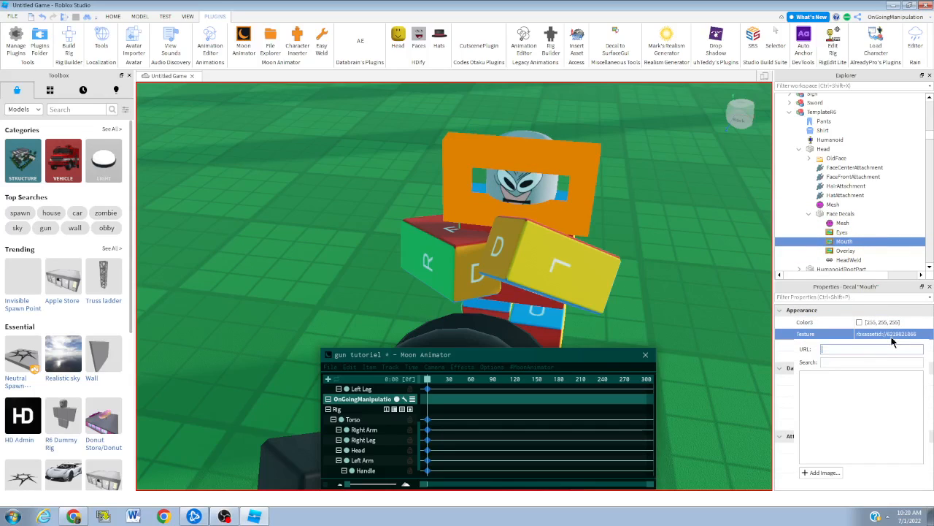
left_click(891, 340)
left_click(407, 183)
Examine both posed characters and their faces from several angles, moving the Moon Animator window out of the way
key("d")
right_click_drag(580, 203, 557, 200)
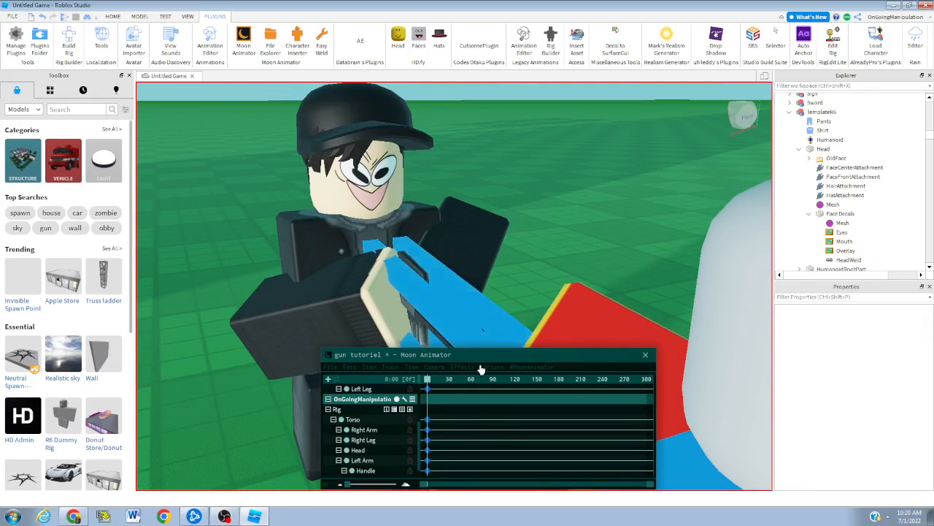
left_click_drag(453, 355, 459, 358)
right_click_drag(528, 271, 504, 275)
key("s")
key("w")
key("w")
key("s")
key("s")
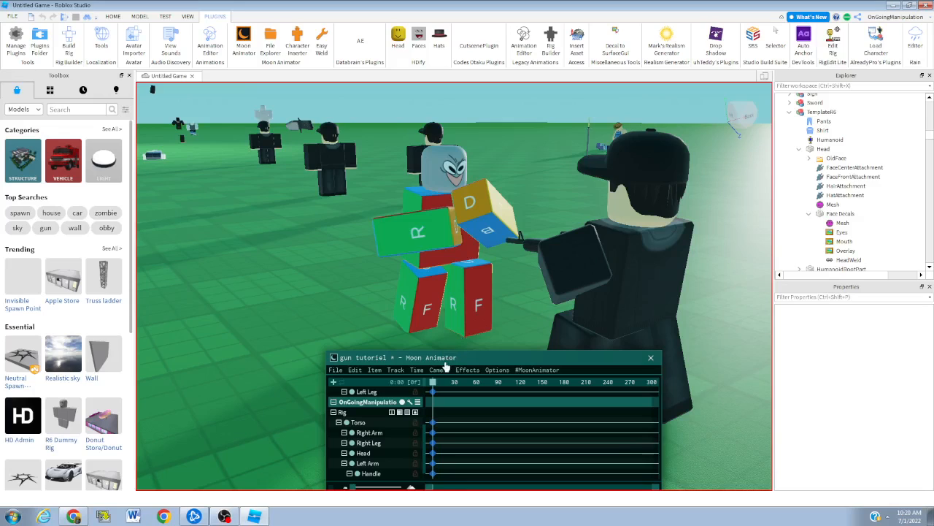
left_click_drag(445, 365, 431, 348)
left_click(224, 516)
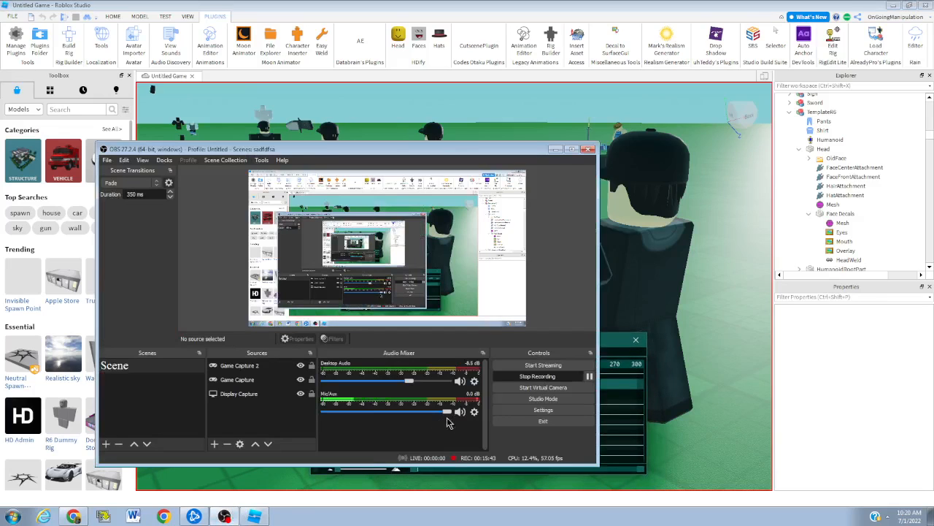
left_click(705, 257)
key("w")
right_click_drag(445, 292, 349, 292)
key("w")
left_click(224, 516)
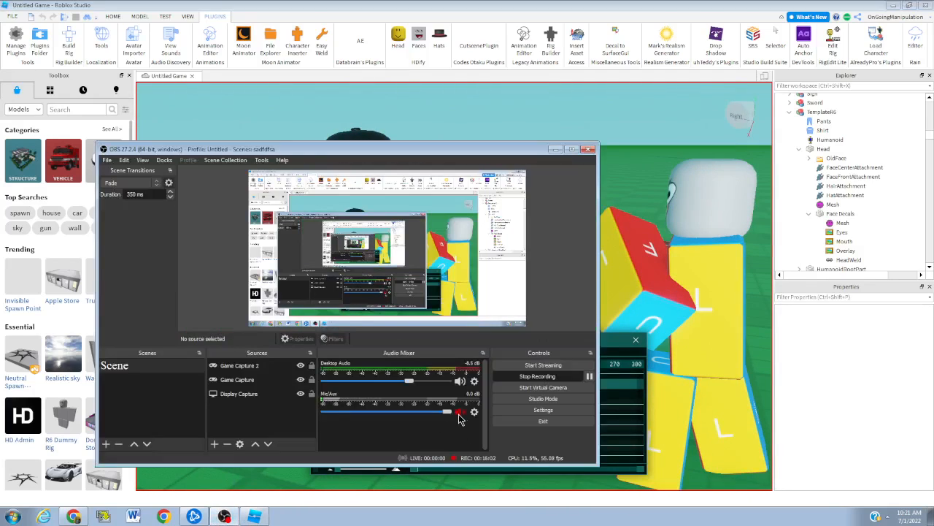
left_click(643, 164)
Rotate the rifle's Handle in local space to refine its aim at the template rig
key("w")
right_click_drag(399, 299, 550, 247)
left_click(529, 250)
key("r")
scroll(549, 252, "up", 5)
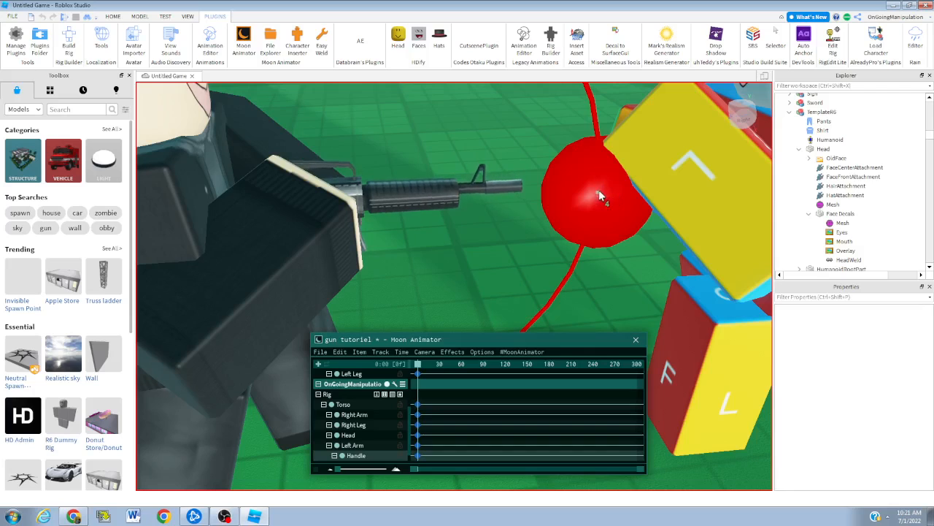
left_click_drag(599, 192, 520, 124)
left_click(519, 125)
mouse_move(512, 314)
right_mouse_down()
mouse_move(511, 323)
mouse_move(524, 324)
right_mouse_up()
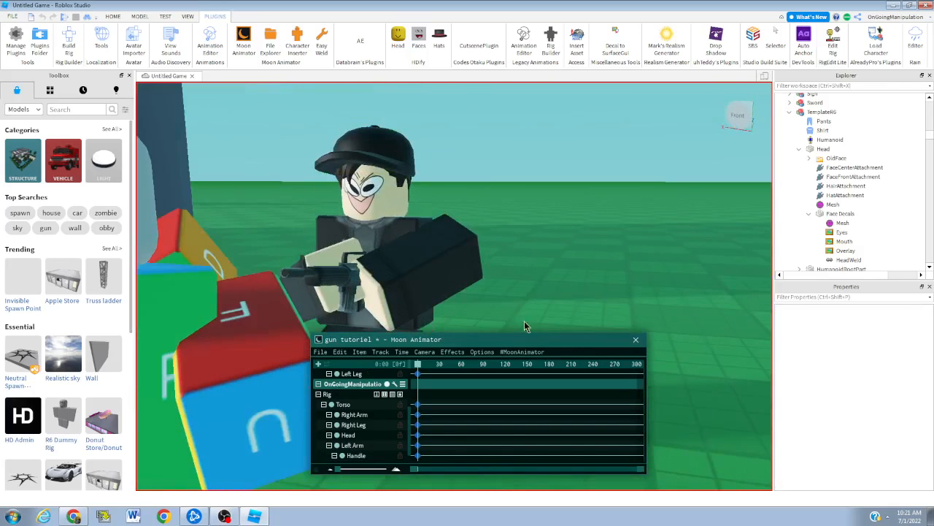
Set the animation's timeline size to 1:00 and zoom the timeline in to frames 0 to 30
right_click_drag(636, 261, 521, 516)
scroll(539, 189, "down", 3)
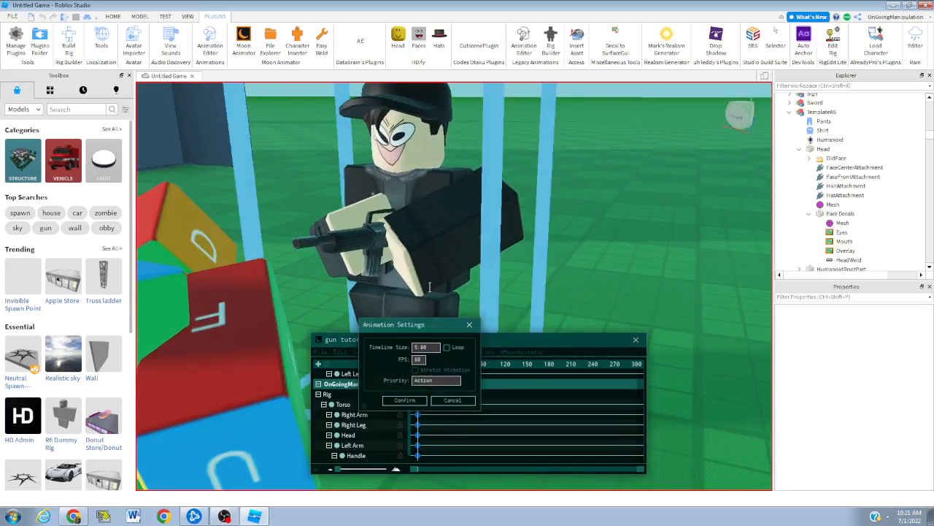
left_click(426, 348)
type("1:00")
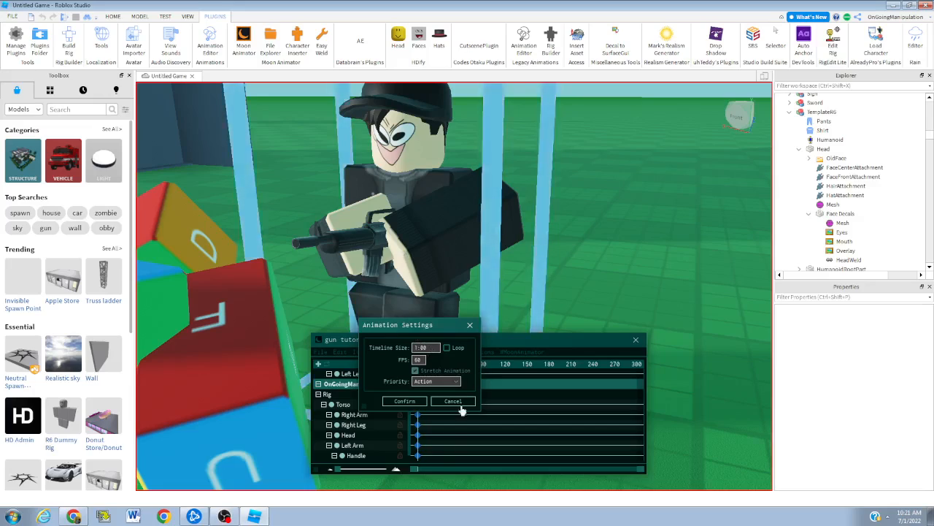
left_click(413, 401)
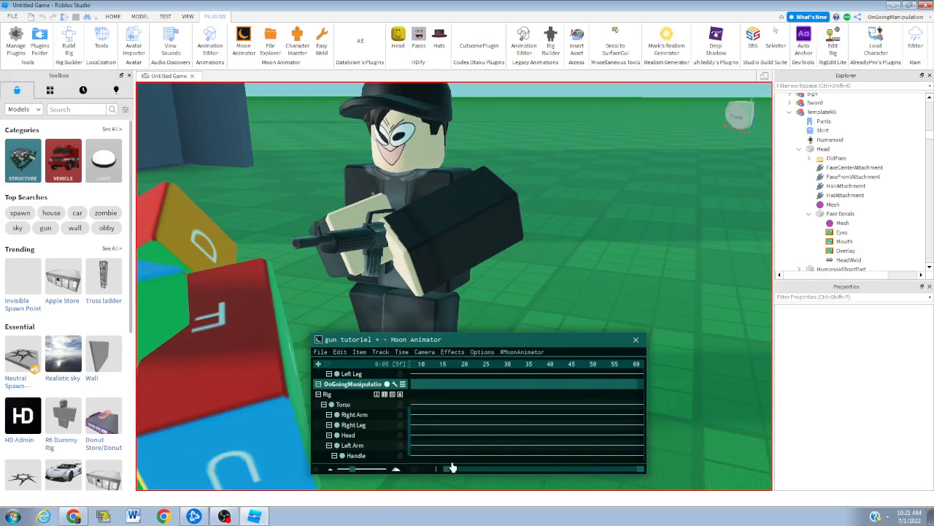
left_click_drag(625, 476, 504, 478)
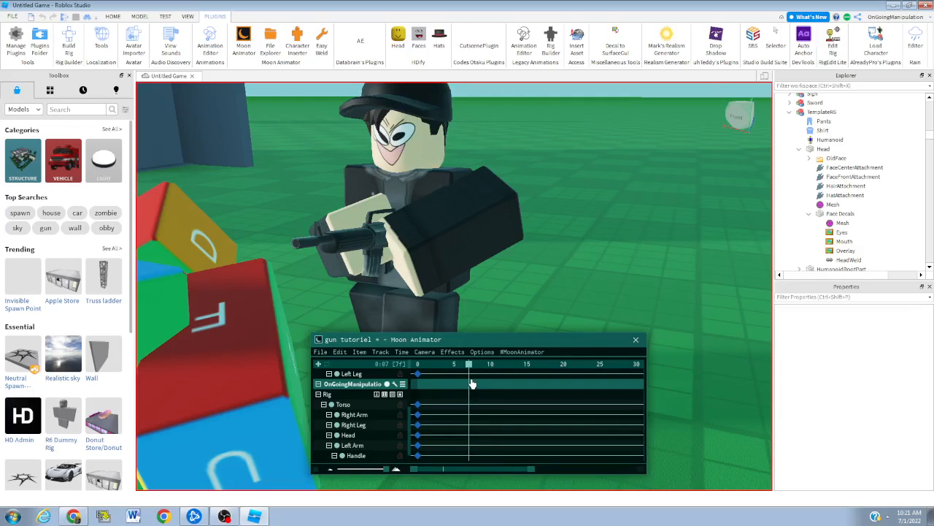
Move the armed character's right arm at frame 6 to key a slightly shifted pose
key("a")
right_click_drag(536, 248, 537, 229)
key("a")
left_click(502, 217)
key("r")
scroll(503, 213, "down", 2)
left_click_drag(438, 136, 442, 151)
left_click(588, 133)
Move the left arm and rotate the rifle's Handle slightly at frame 6, and play back the animation
left_click(542, 197)
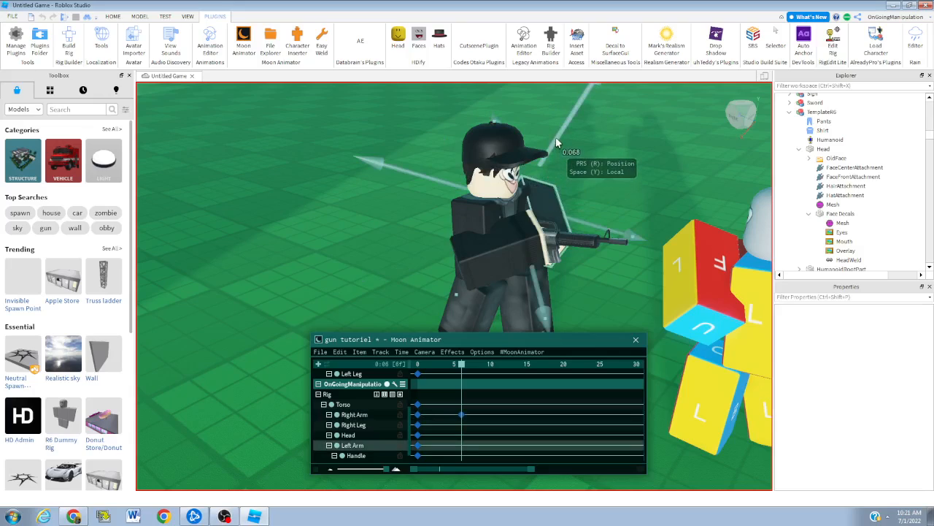
left_click_drag(556, 143, 522, 130)
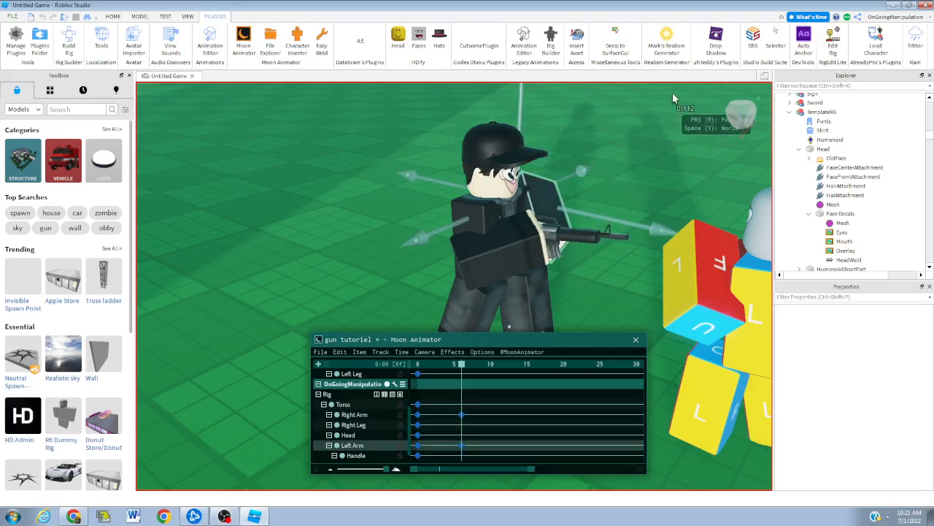
left_click(620, 232)
key("r")
left_click_drag(705, 260, 704, 276)
key("space")
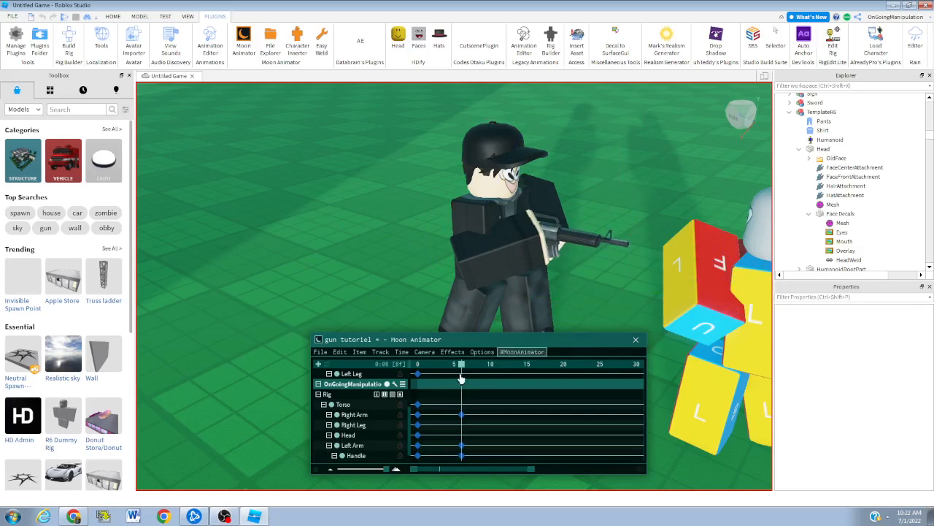
Key new positions for the armed character's right arm and left arm at frame 10
key("d")
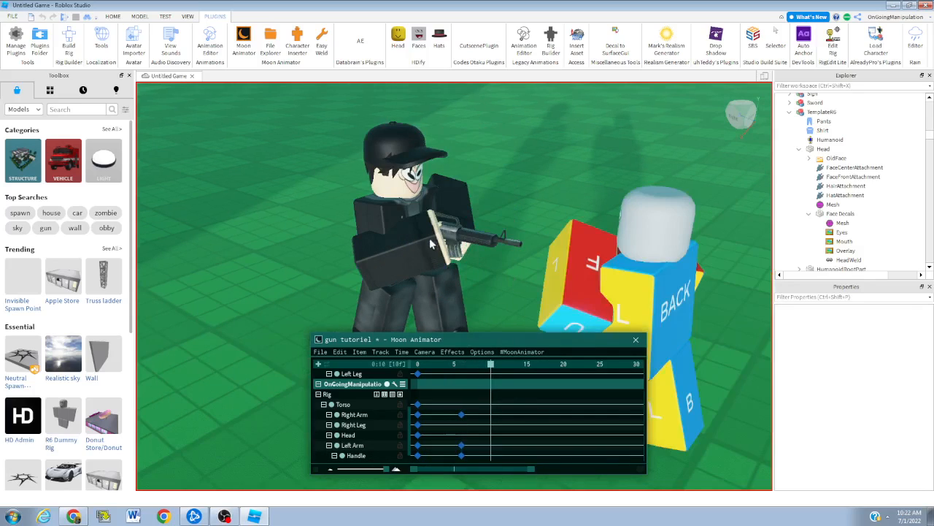
scroll(433, 242, "up", 1)
left_click(408, 238)
scroll(408, 237, "down", 1)
key("r")
left_click_drag(371, 128, 371, 133)
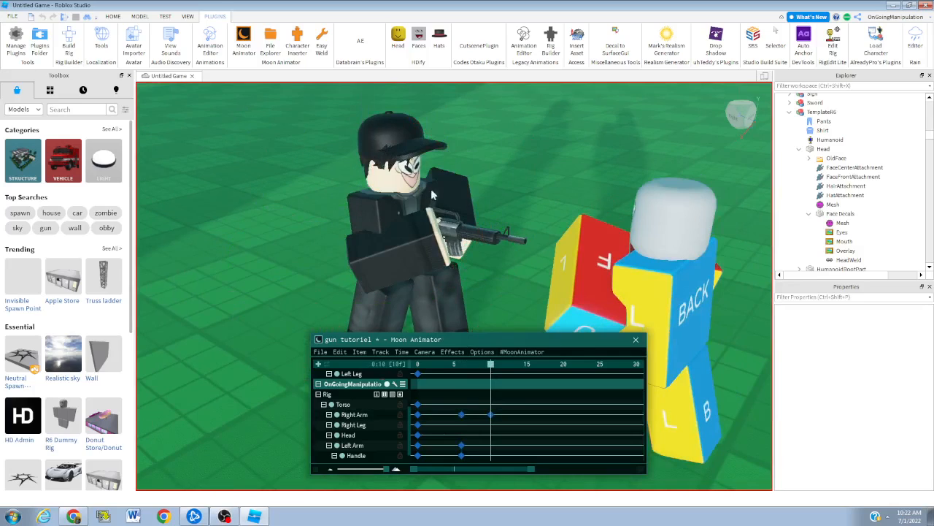
left_click(462, 164)
left_click_drag(420, 117, 460, 120)
Rotate the rifle's Handle slightly at frame 10 and watch the animation play back up close
left_click(478, 239)
key("r")
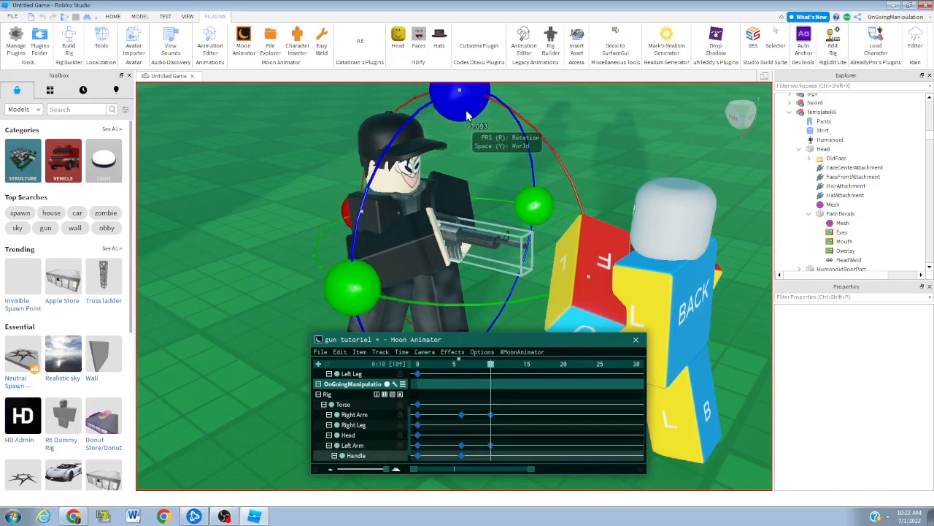
left_click_drag(602, 297, 595, 291)
key("space")
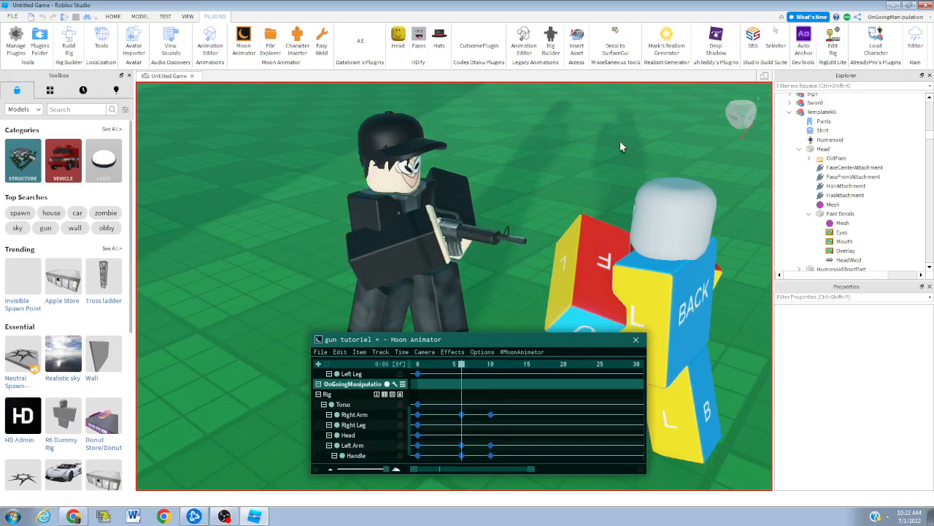
scroll(570, 256, "up", 3)
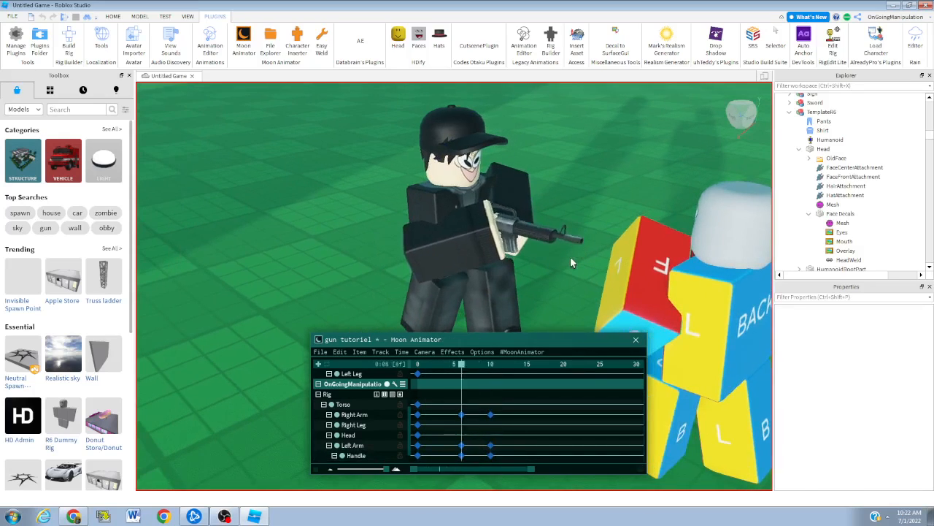
scroll(570, 256, "up", 5)
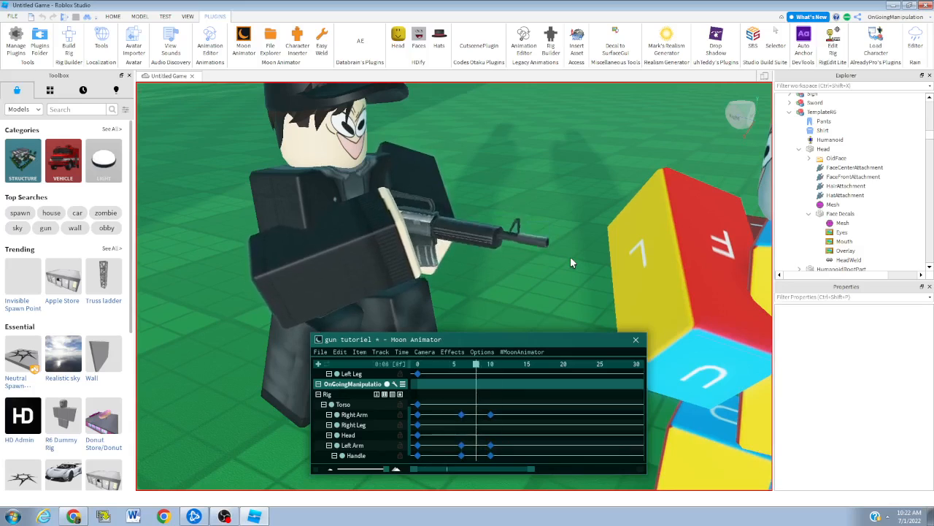
scroll(570, 256, "up", 1)
scroll(571, 262, "up", 2)
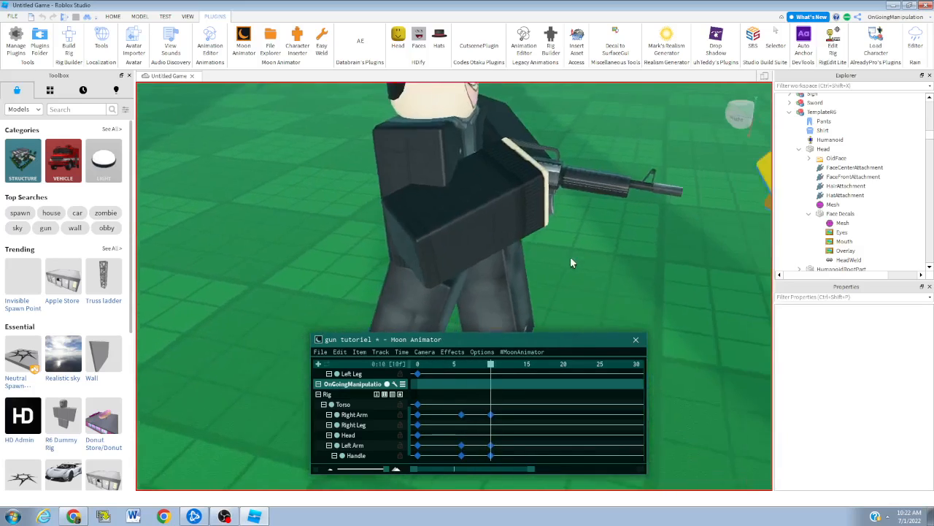
scroll(572, 262, "down", 5)
Adjust the armed character's torso at frame 6, shift it vertically at frame 10, and play back the animation
left_click(466, 401)
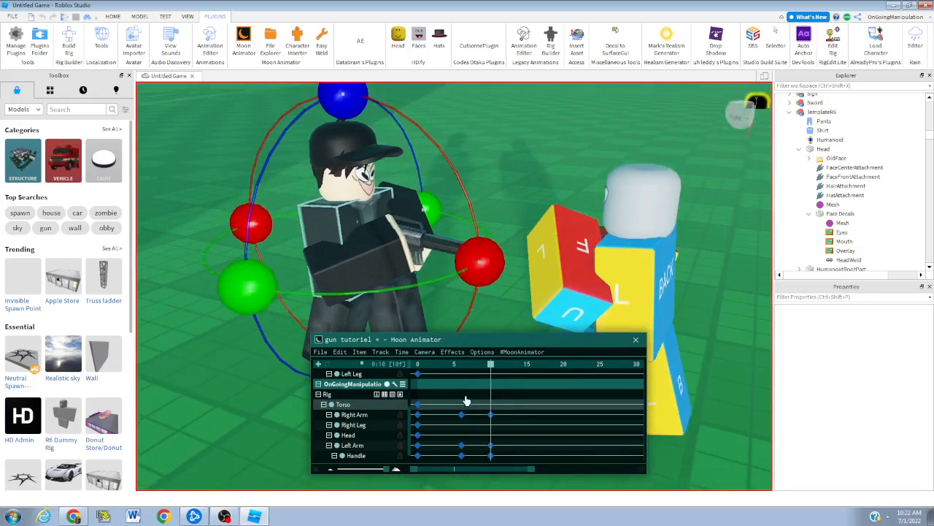
left_click(461, 364)
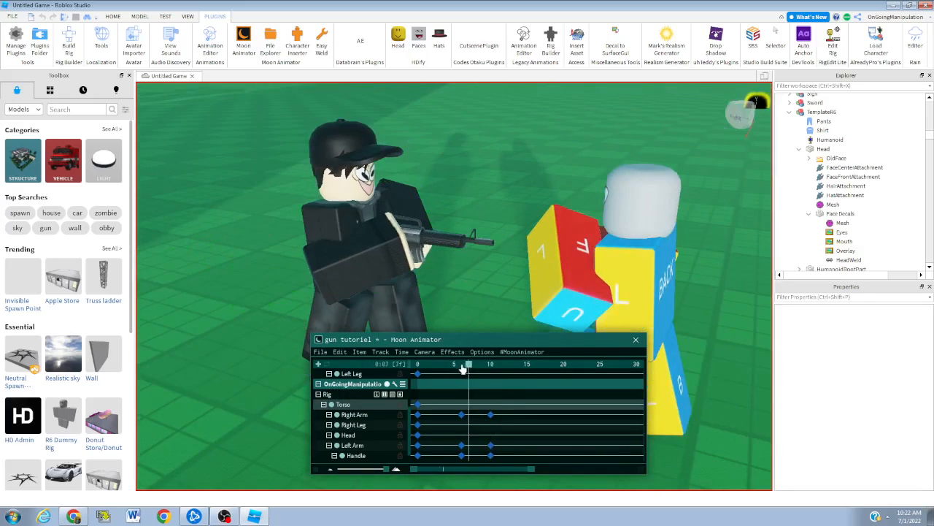
left_click_drag(325, 153, 528, 143)
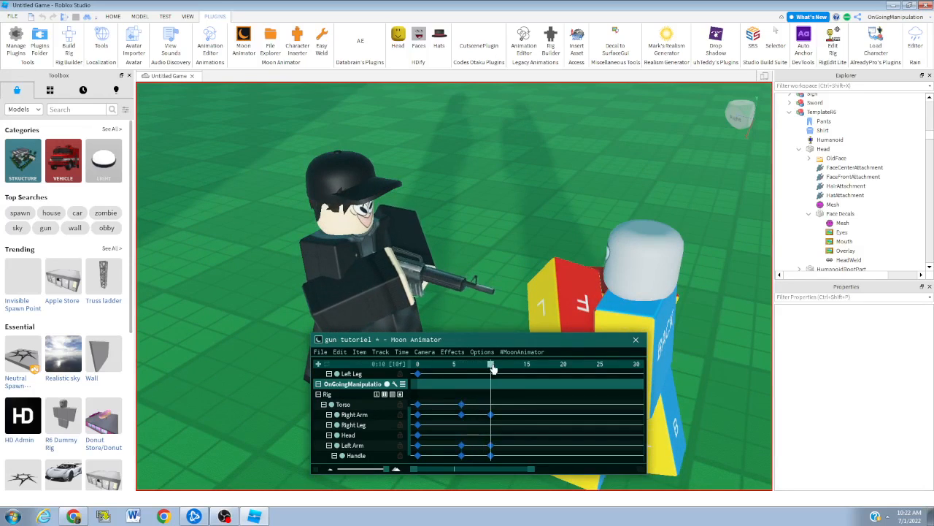
left_click(356, 212)
left_click_drag(350, 135, 360, 117)
key("space")
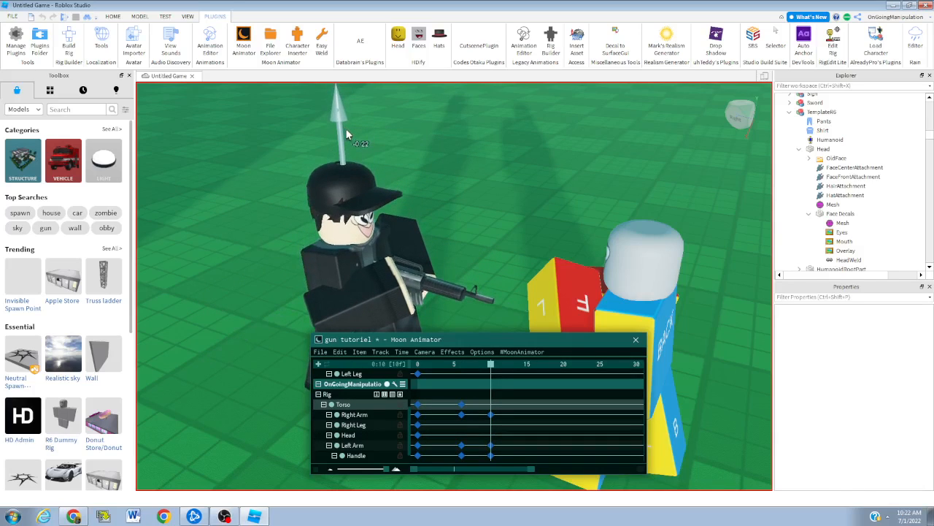
Reposition the armed character's right leg at frame 6 to match the shifted torso
scroll(471, 188, "down", 5)
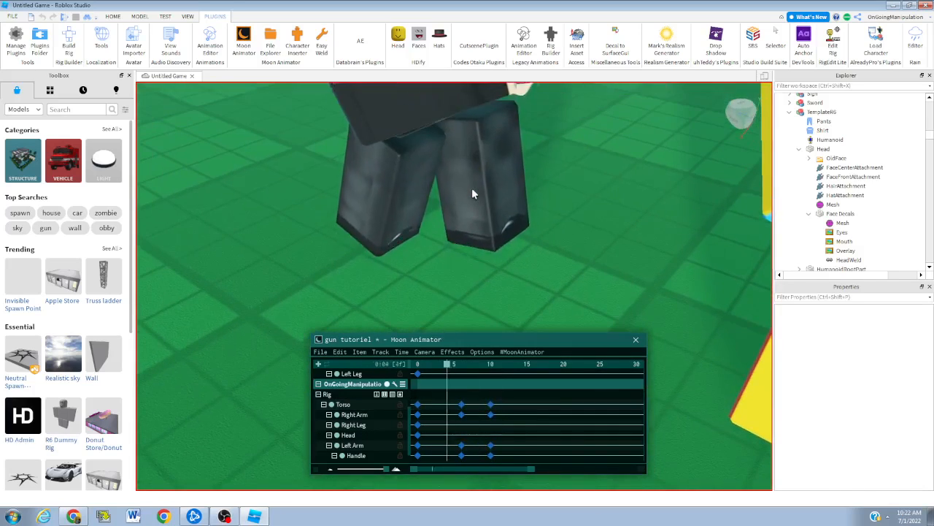
scroll(449, 290, "down", 5)
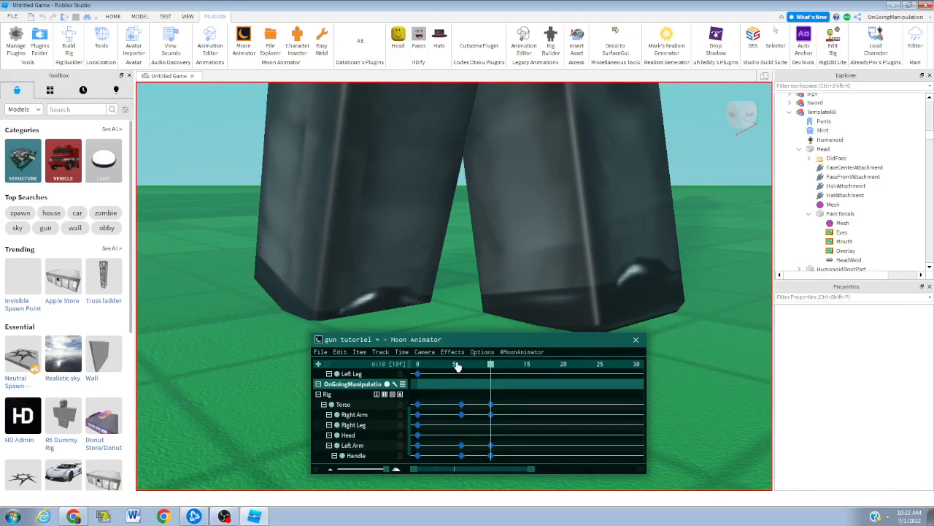
left_click(456, 364)
left_click(336, 252)
scroll(417, 214, "up", 5)
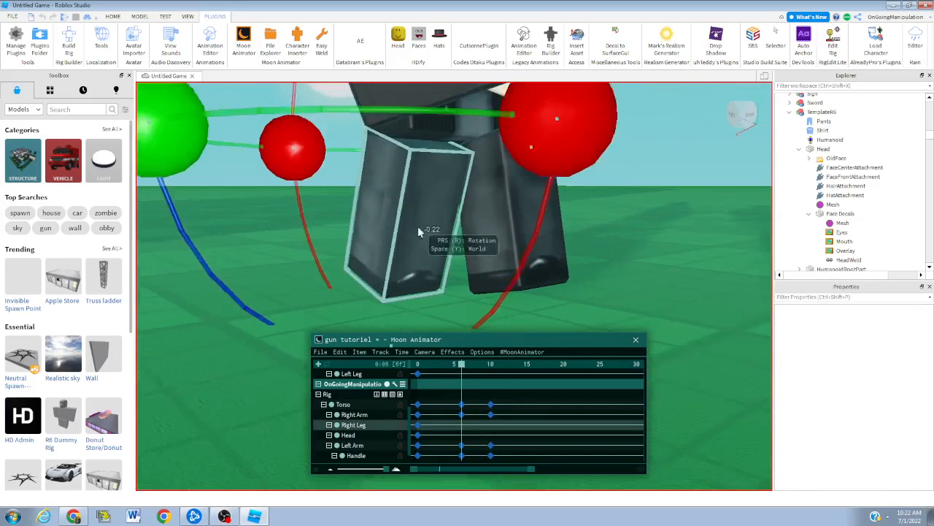
right_click(429, 257)
left_click(492, 208)
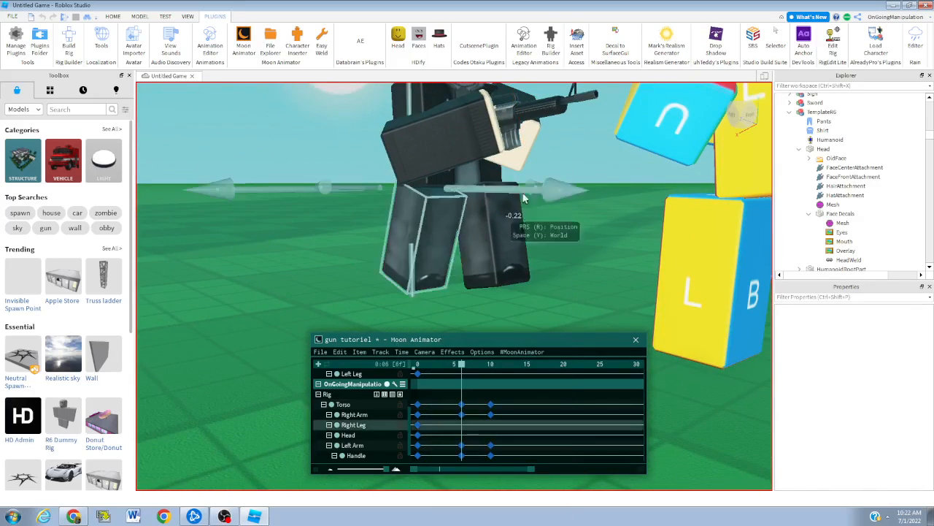
left_click(481, 212)
Key the left leg's adjusted pose at frame 6 and fine-tune the right leg's position there
left_click(474, 273)
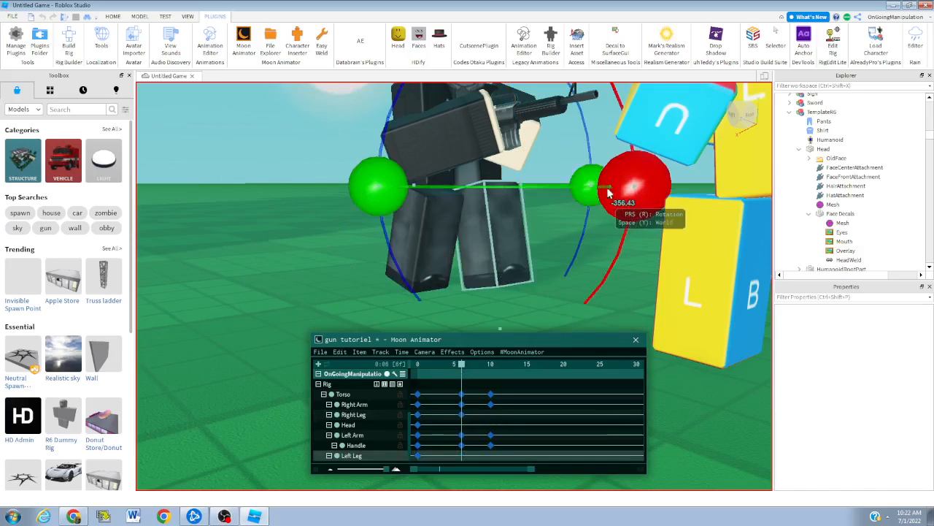
key("r")
left_click(427, 219)
left_click_drag(416, 97, 416, 98)
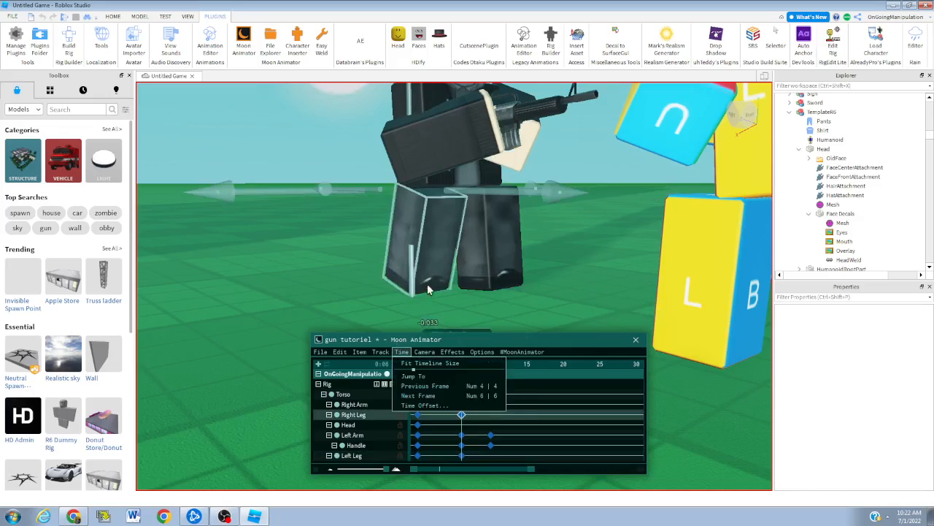
left_click(429, 290)
Reposition the right leg and left leg vertically at frame 10, and play back the animation
right_click_drag(438, 292, 470, 313)
scroll(472, 282, "up", 3)
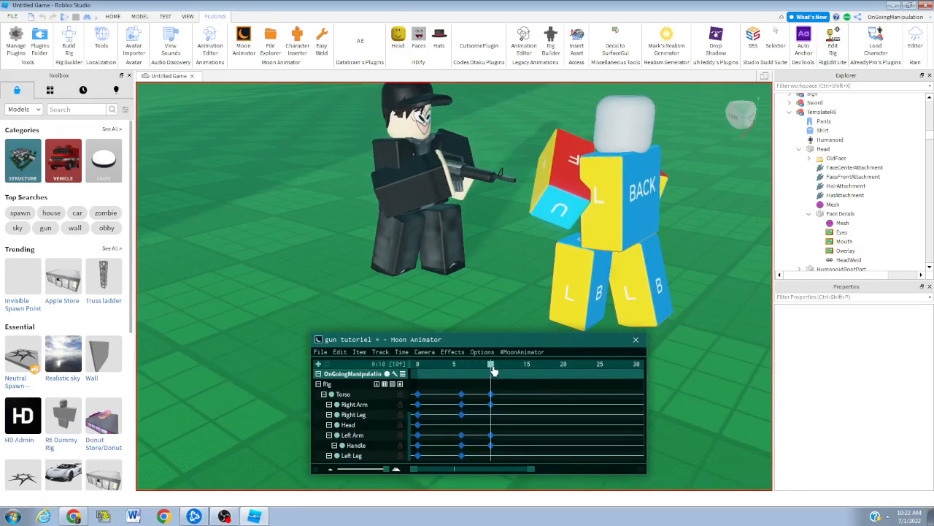
scroll(377, 240, "up", 2)
left_click(377, 240)
key("r")
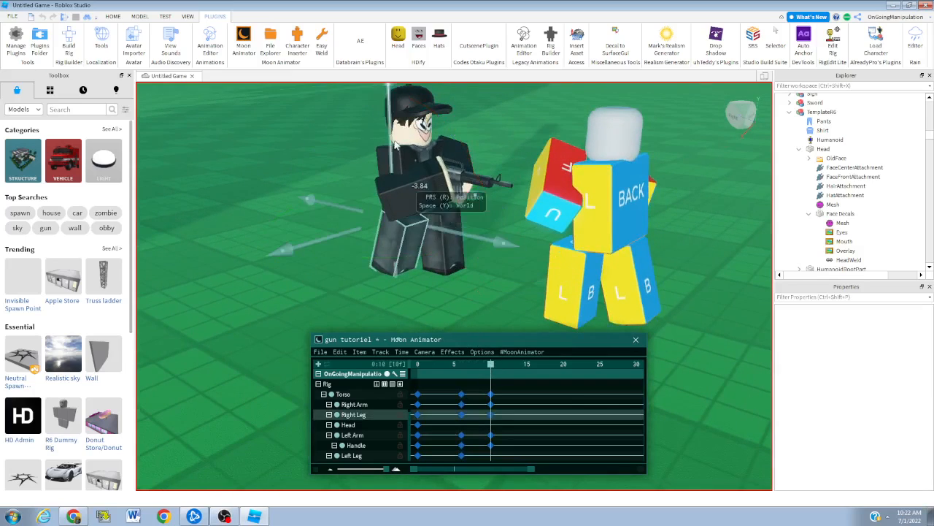
left_click(443, 241)
key("r")
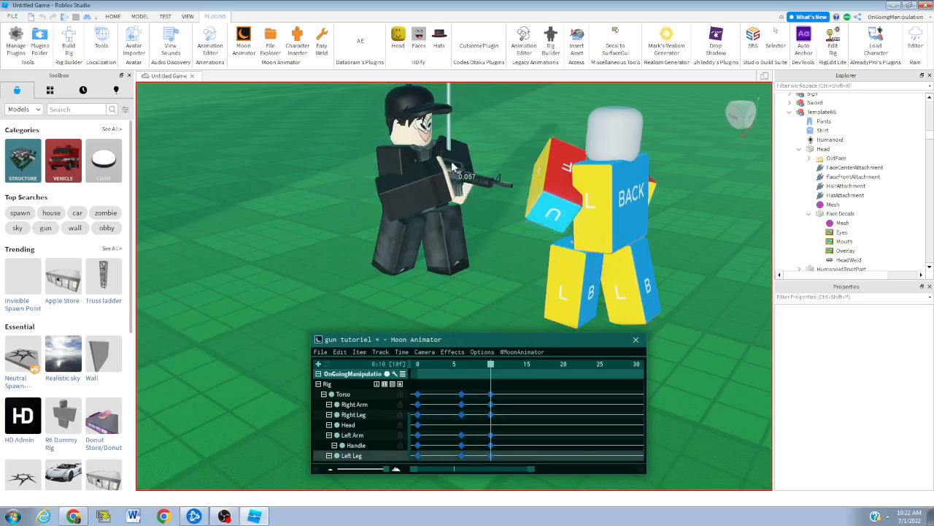
left_click(498, 294)
key("space")
Rotate the armed character's head slightly at frame 6
right_click_drag(495, 300, 493, 273)
scroll(492, 271, "up", 5)
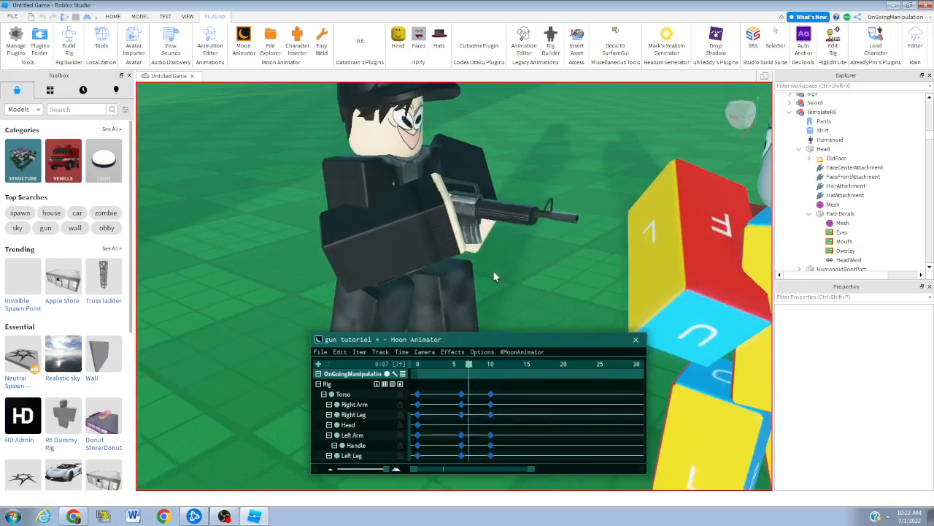
left_click_drag(474, 362, 462, 370)
left_click(389, 122)
left_click_drag(515, 174, 541, 188)
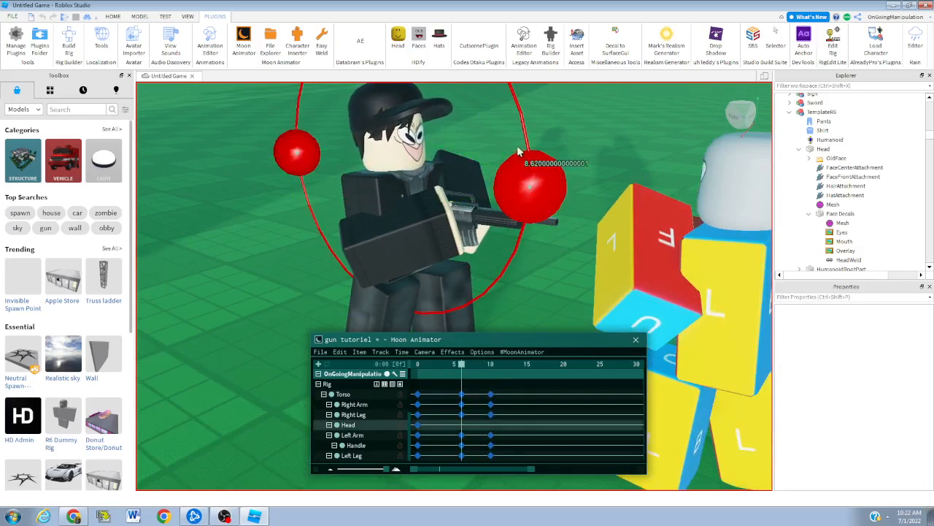
left_click(490, 292)
Rotate the armed character's head slightly at frame 10 and play back the animation
left_click_drag(461, 374, 493, 375)
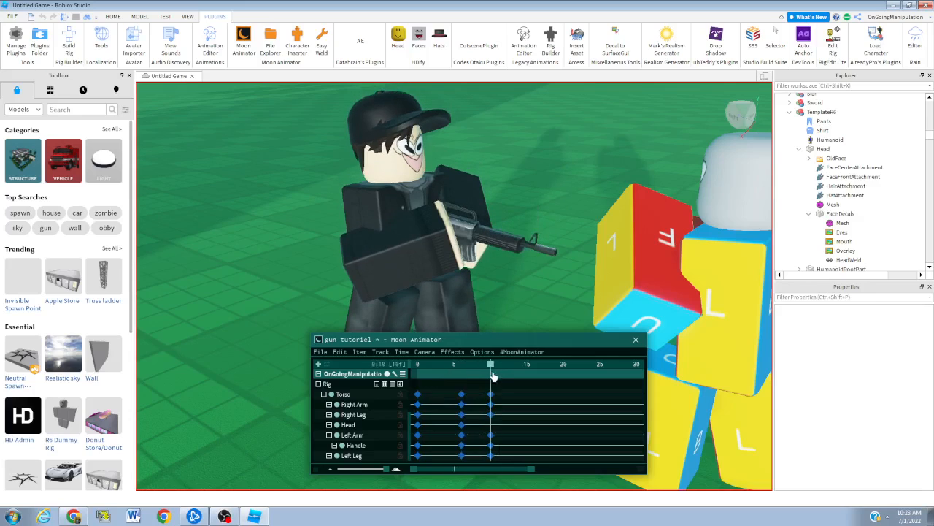
left_click(401, 143)
left_click_drag(515, 202, 534, 201)
scroll(593, 146, "down", 6)
key("space")
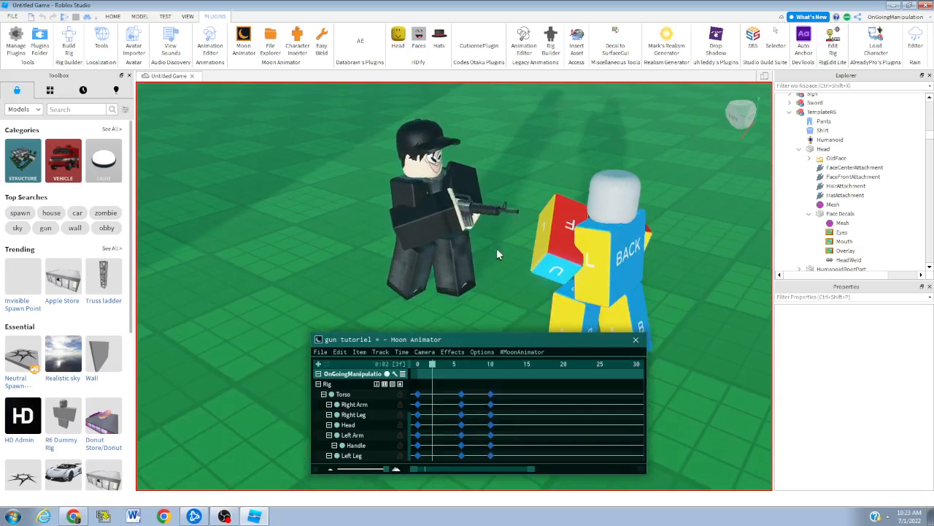
scroll(496, 254, "up", 4)
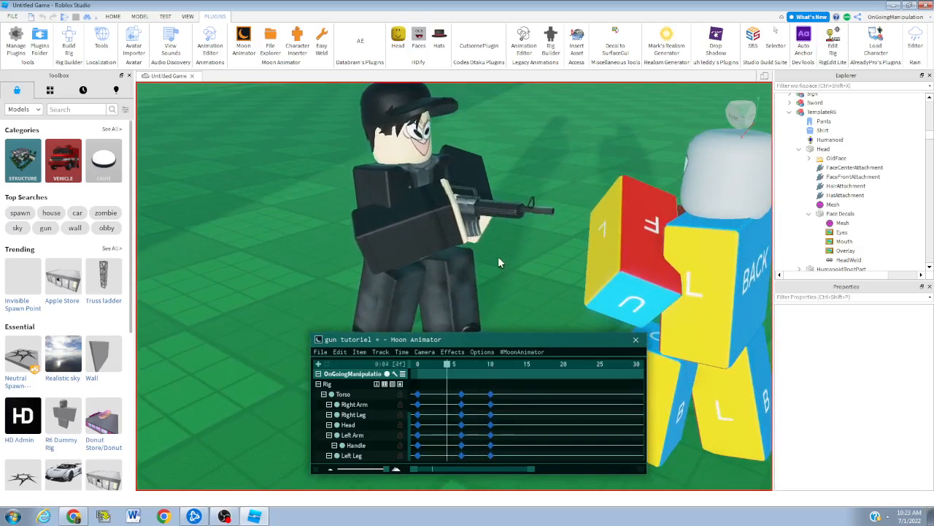
Change the easing of the gun-holding character's torso keyframe at frame 10
scroll(465, 303, "up", 5)
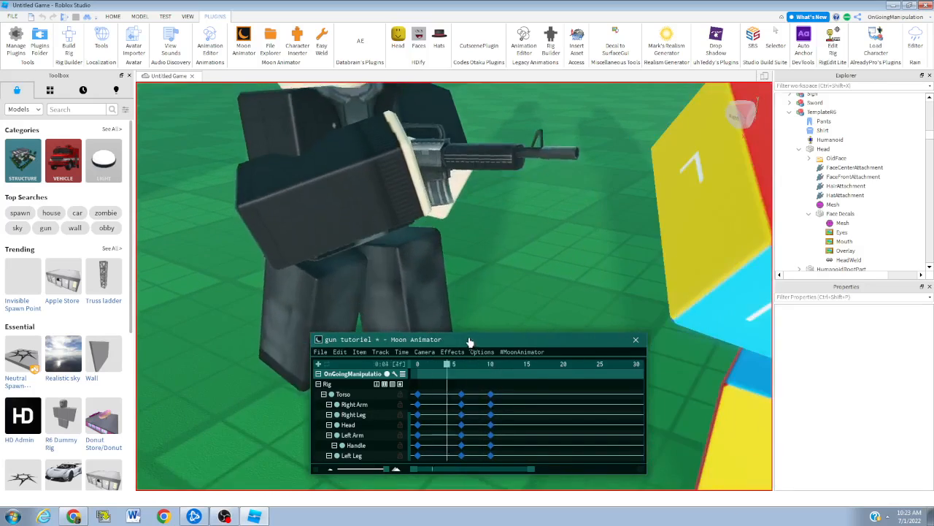
scroll(469, 336, "down", 5)
scroll(464, 350, "up", 3)
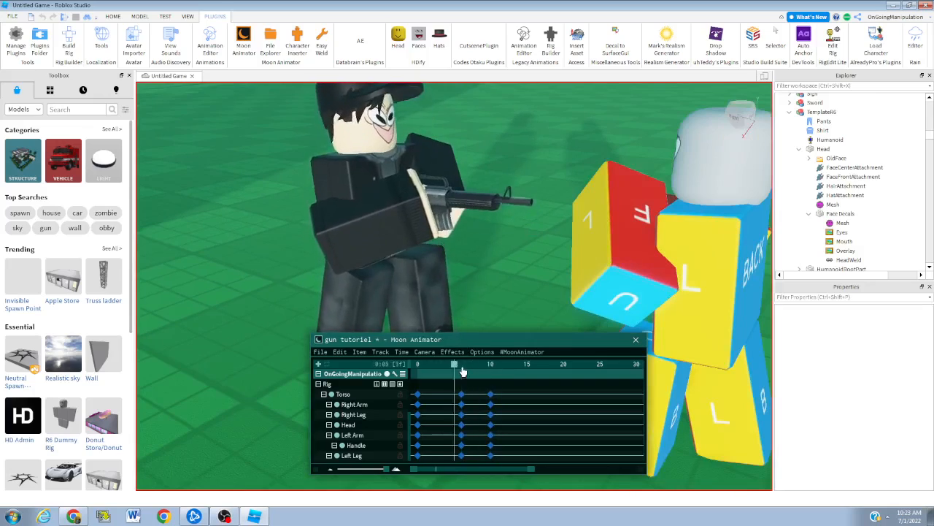
double_click(491, 398)
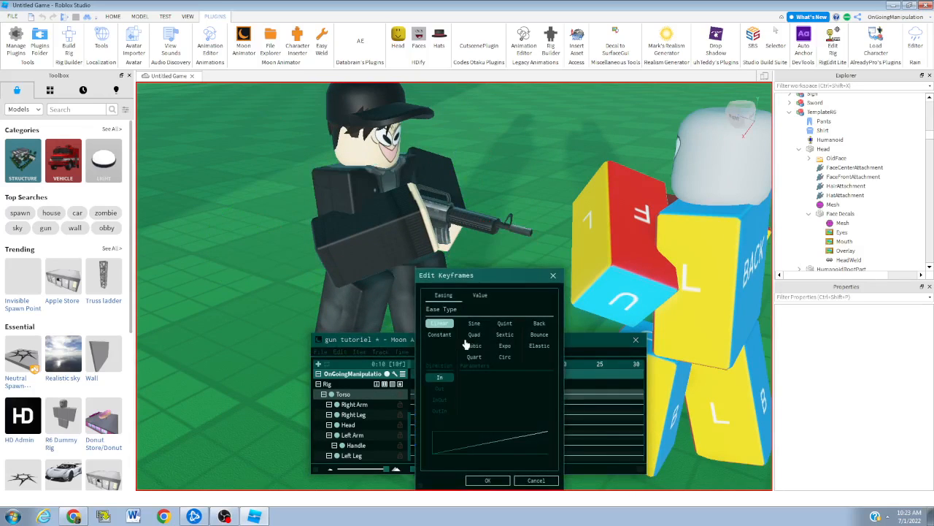
left_click(486, 480)
key("space")
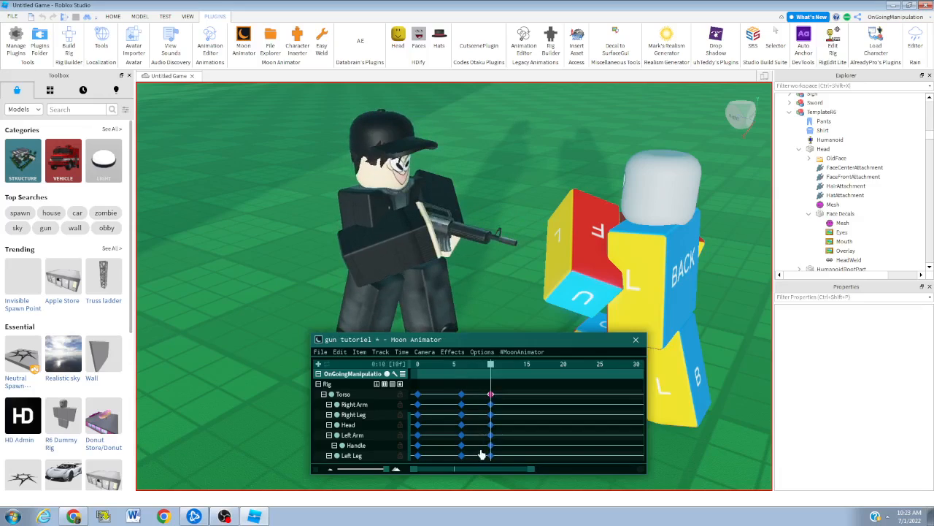
Change the easing of the gun-holding character's arm, leg and gun Handle keyframes at frame 10, leaving out the head
left_click(490, 405)
left_click(490, 415, "ctrl")
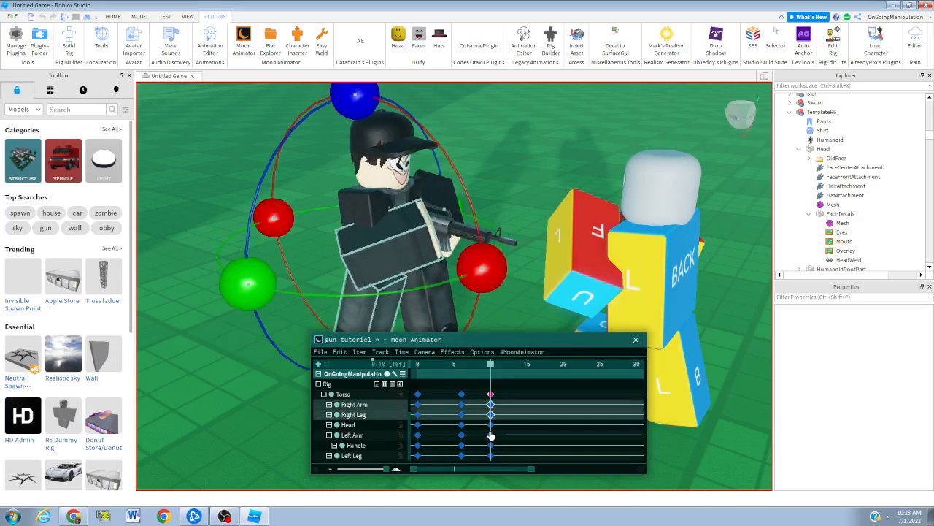
left_click(490, 435, "ctrl")
left_click(491, 446, "ctrl")
double_click(491, 446)
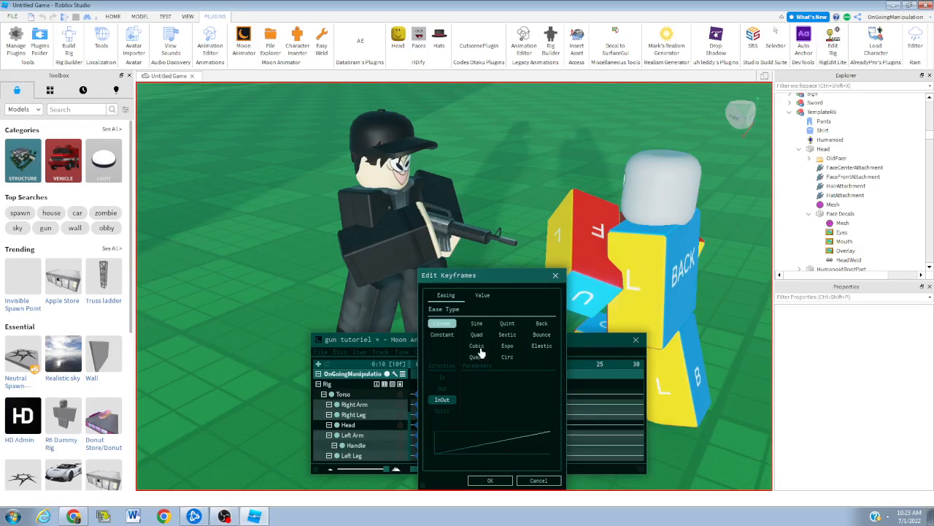
left_click(500, 480)
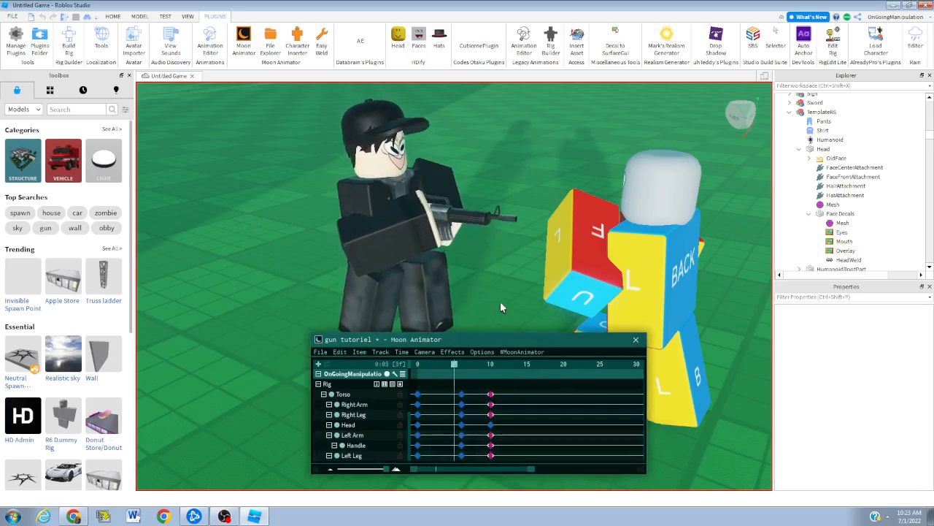
At frame 6, rotate the block dummy's torso about 83° backwards so it falls away from the gun
scroll(488, 334, "up", 3)
right_click_drag(487, 334, 530, 269)
left_click(453, 364)
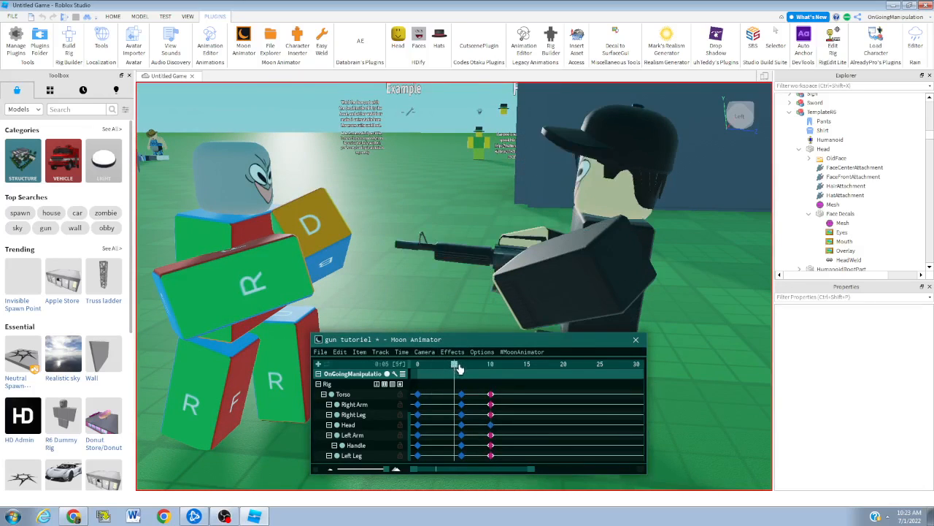
left_click(458, 365)
left_click(250, 212)
left_click_drag(433, 275, 452, 166)
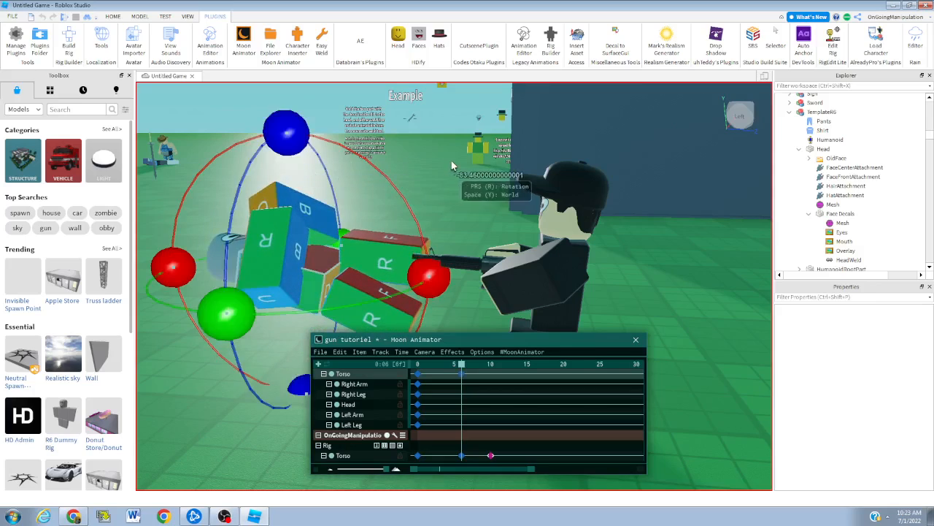
left_click(447, 183)
At frame 10, move the falling dummy's torso down so the body lies on the ground
left_click(493, 374)
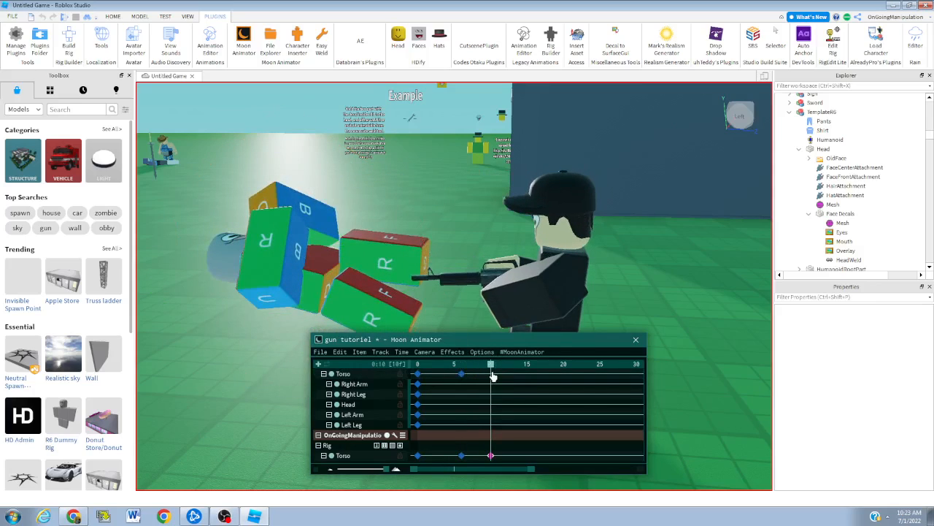
left_click(320, 283)
key("r")
left_click_drag(295, 157, 296, 188)
right_click_drag(294, 156, 297, 188)
left_click_drag(296, 188, 329, 188)
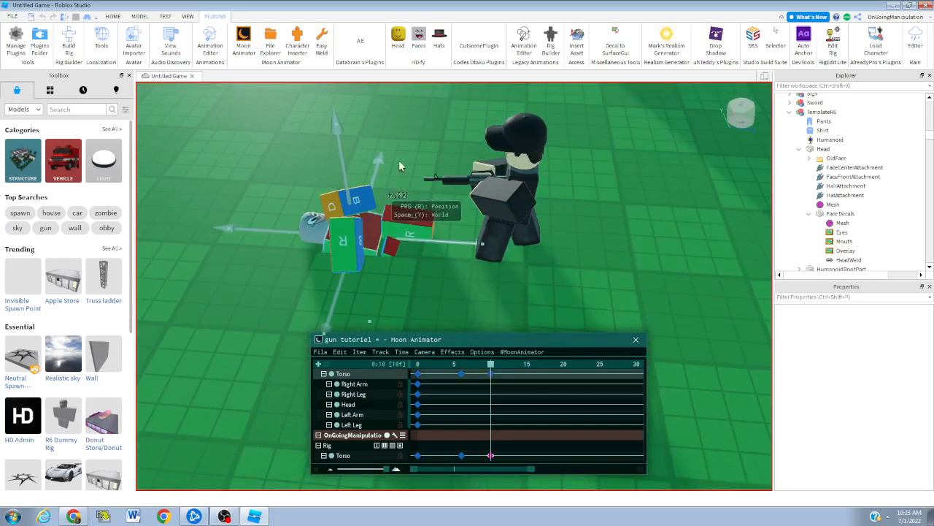
scroll(398, 168, "up", 2)
left_click(424, 134)
Rotate the dummy's right leg at frame 10 so it lies flat alongside the left leg
left_click(372, 241)
key("r")
left_click_drag(473, 253, 440, 222)
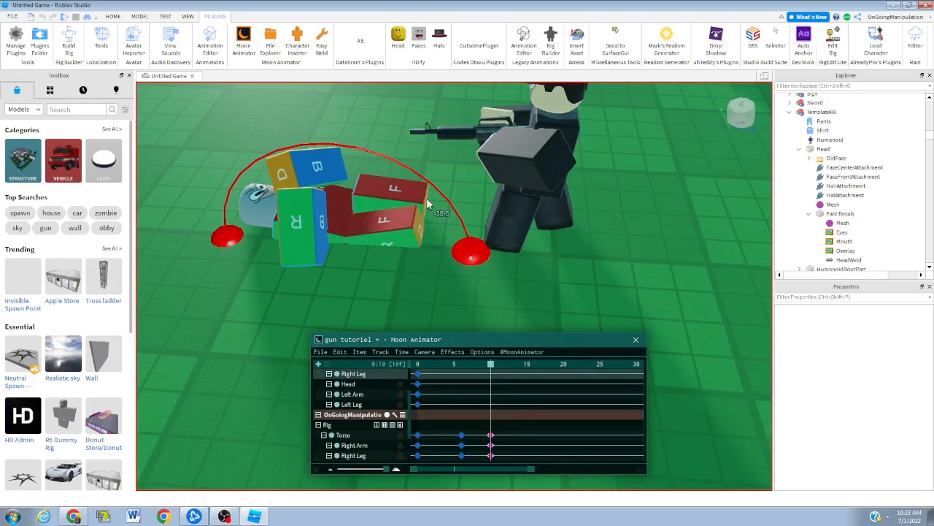
Rotate and reposition the dummy's right arm at frame 10 so it rests outstretched beside the torso
left_click(323, 207)
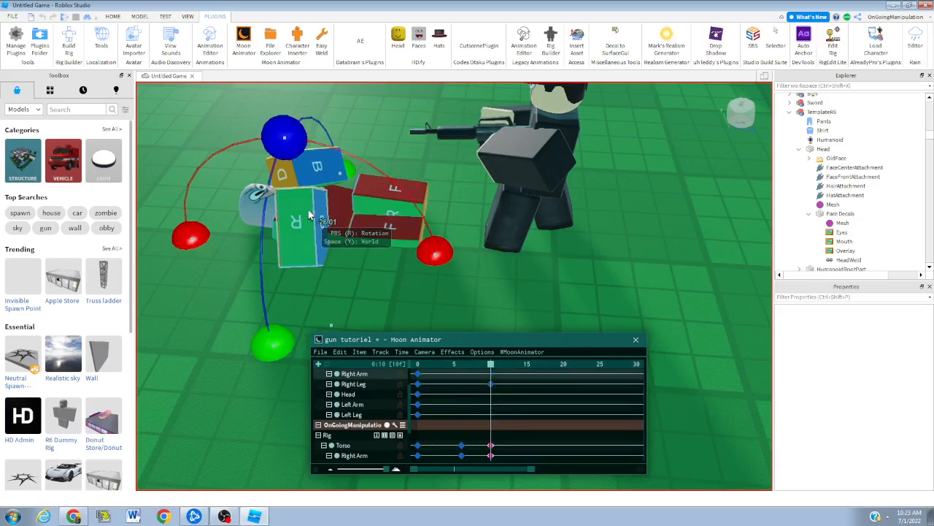
right_click_drag(329, 210, 338, 219)
left_click_drag(245, 120, 227, 128)
left_click_drag(223, 313, 239, 324)
key("r")
left_click_drag(255, 152, 256, 119)
key("r")
left_click_drag(187, 286, 212, 249)
key("r")
left_click_drag(204, 279, 208, 274)
left_click(264, 327)
Rotate the dummy's left arm at frame 10 away from the chest and out to the side
left_click(274, 159)
key("r")
right_click_drag(274, 158, 303, 189)
key("y")
left_click_drag(304, 196, 486, 168)
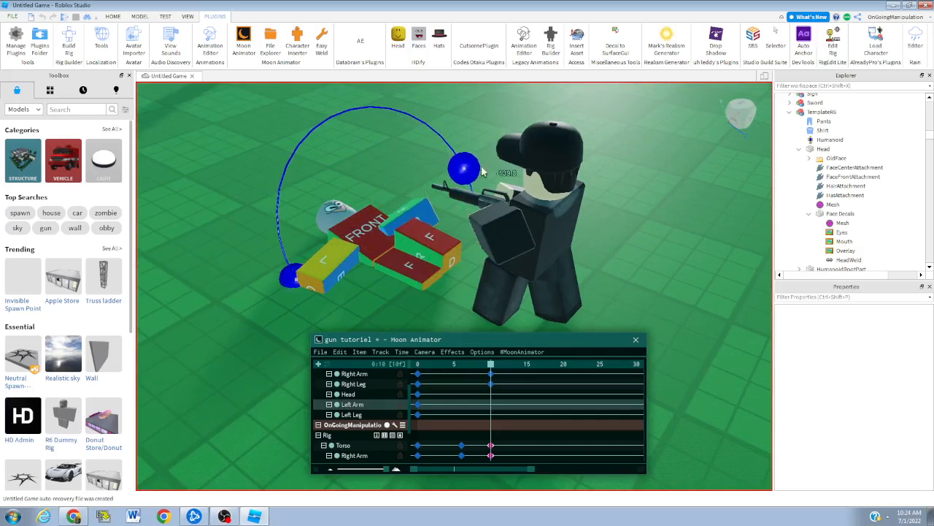
left_click_drag(337, 102, 351, 124)
Shift the dummy's left arm about 0.6 units and rotate it about 13° to fit it at the shoulder
key("r")
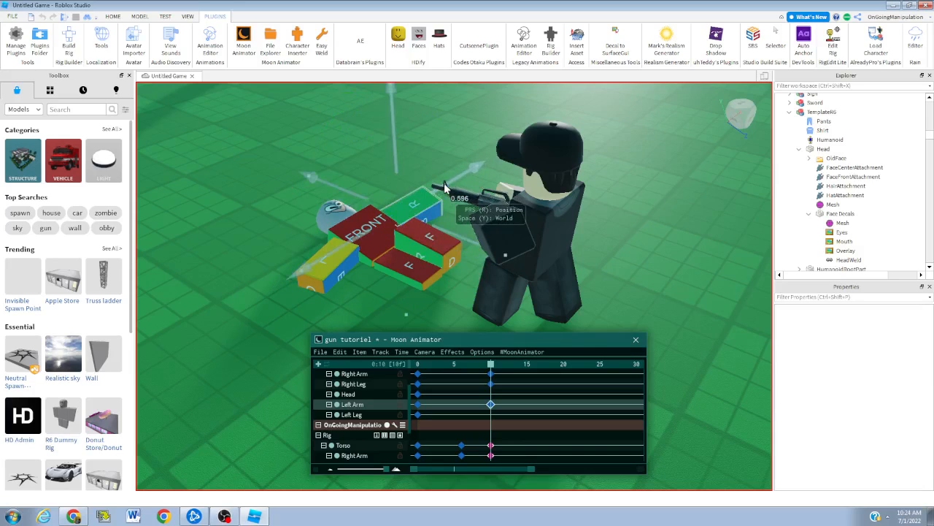
key("r")
left_click_drag(335, 162, 355, 154)
key("r")
right_click_drag(388, 188, 388, 188)
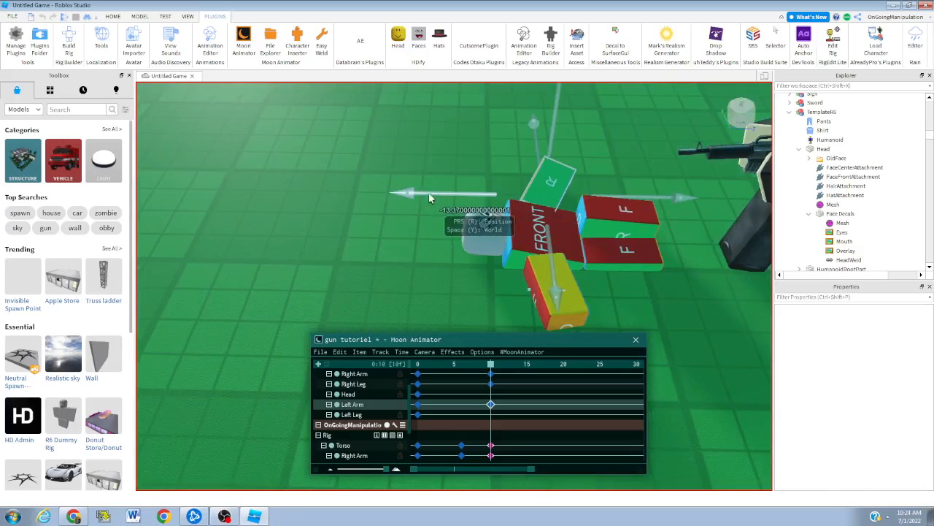
left_click_drag(411, 190, 411, 190)
Play back the animation from several angles to check the gun recoil and the dummy's fall
left_click(360, 262)
key("space")
mouse_move(360, 262)
right_mouse_down()
mouse_move(369, 258)
mouse_move(363, 264)
right_mouse_up()
key("space")
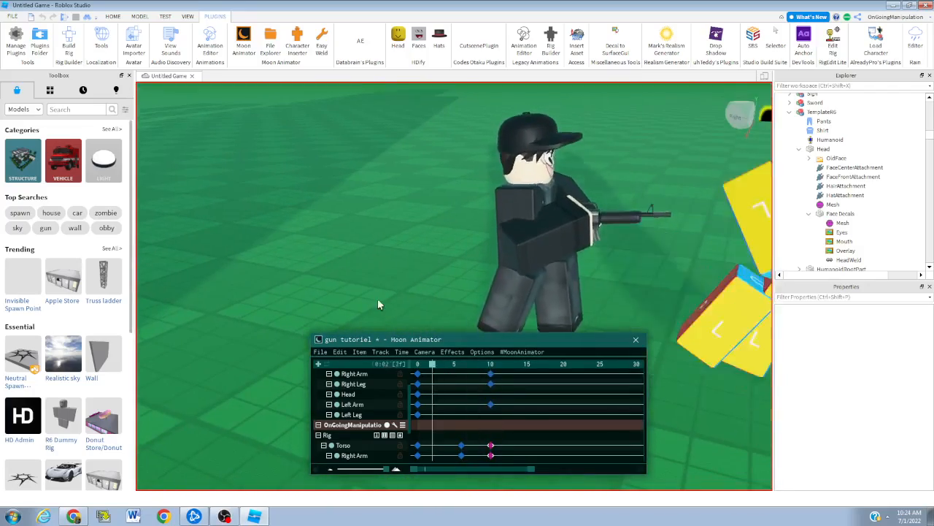
right_click_drag(341, 322, 459, 315)
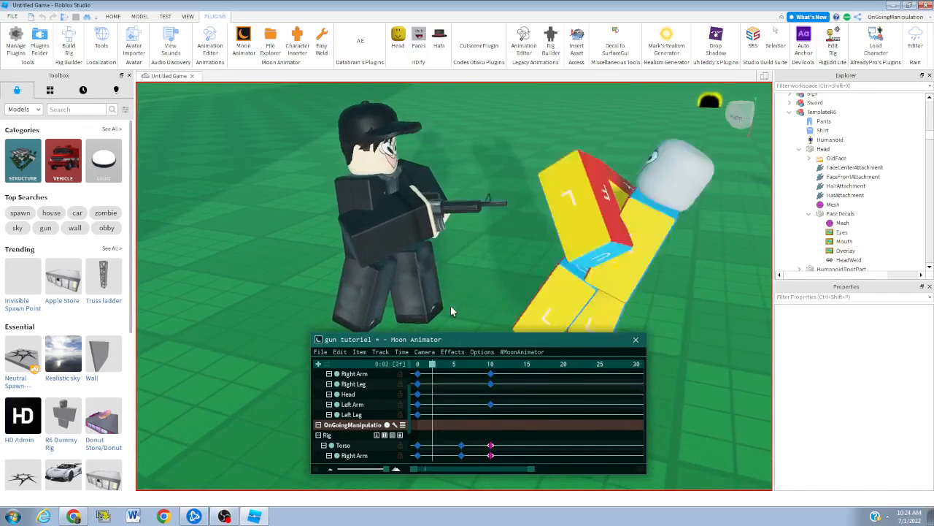
right_click_drag(451, 306, 450, 307)
key("space")
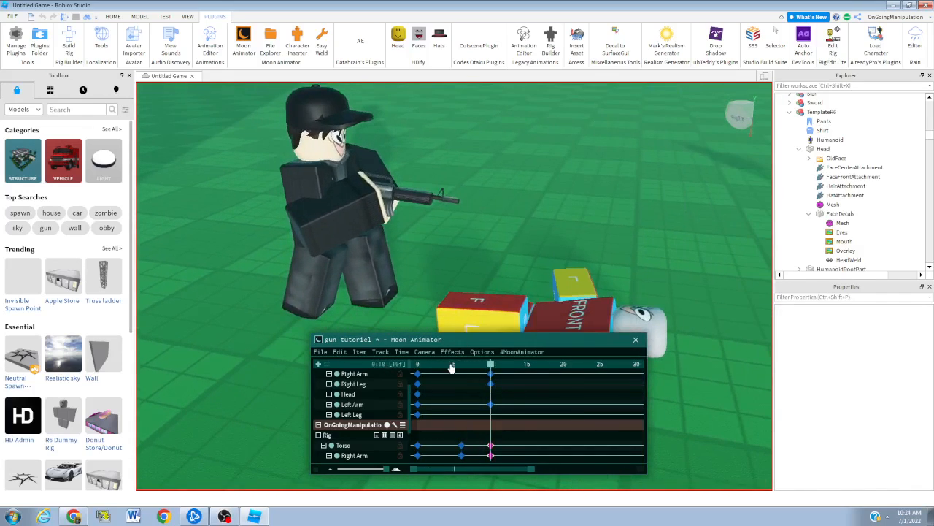
left_click_drag(450, 364, 407, 365)
key("space")
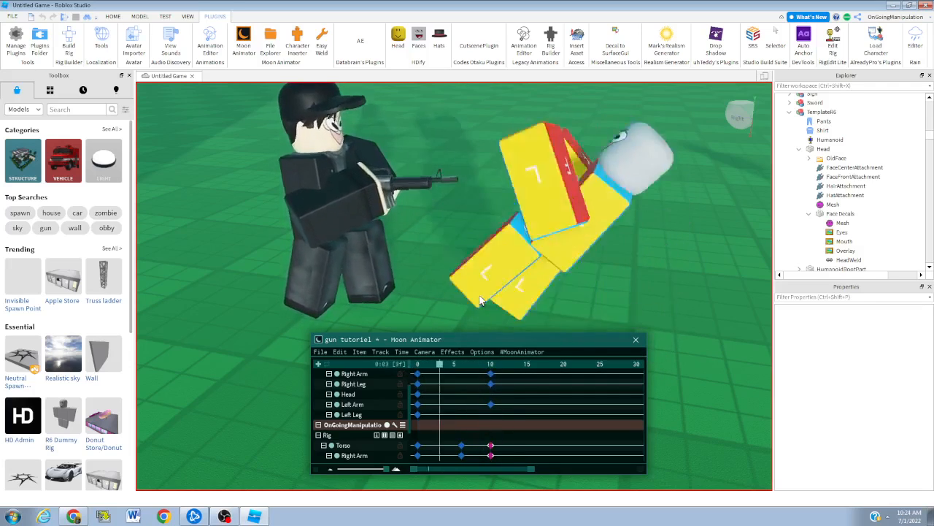
right_click_drag(430, 240, 429, 239)
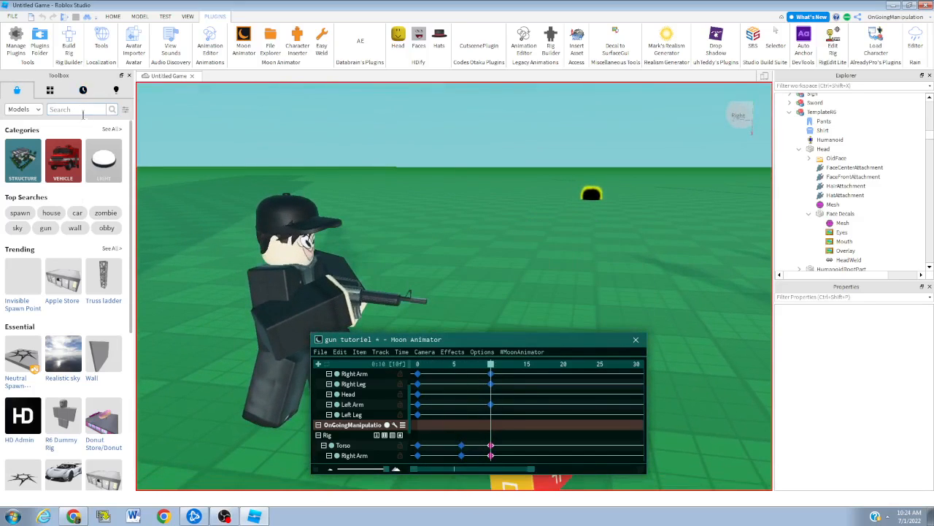
Add a Subtitles effect to the animation and create a keyframe on its Text track
left_click(452, 352)
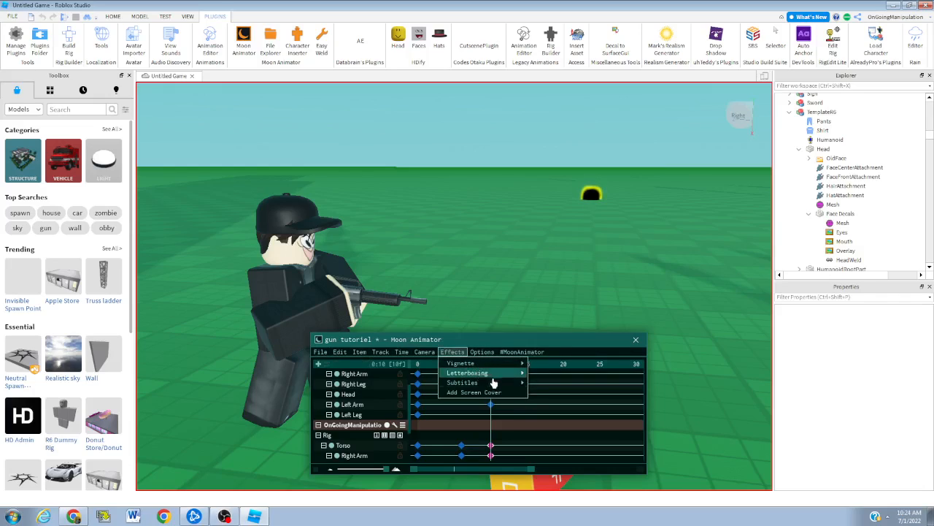
scroll(373, 401, "up", 3)
scroll(373, 401, "up", 1)
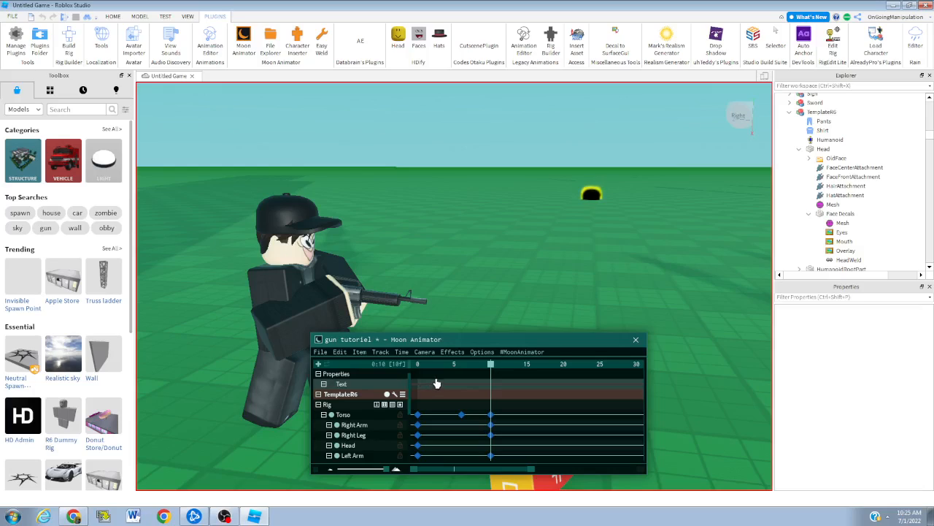
left_click(82, 108)
type("=")
left_click(100, 109)
left_click(365, 385)
left_click(434, 371)
left_click(484, 329)
Set the subtitle keyframe's value to "me and the boys boutta go kill somebody" and preview the subtitle
double_click(475, 379)
left_click(468, 265)
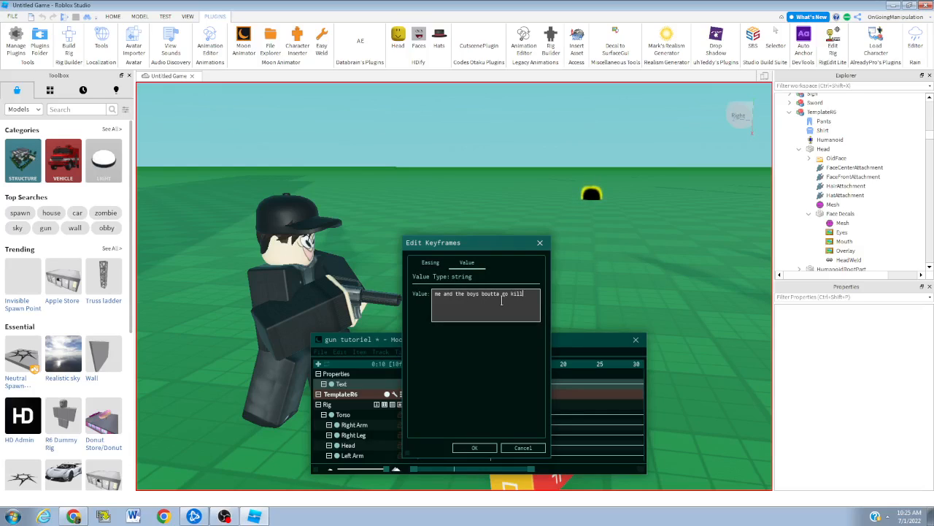
type("body")
left_click(486, 446)
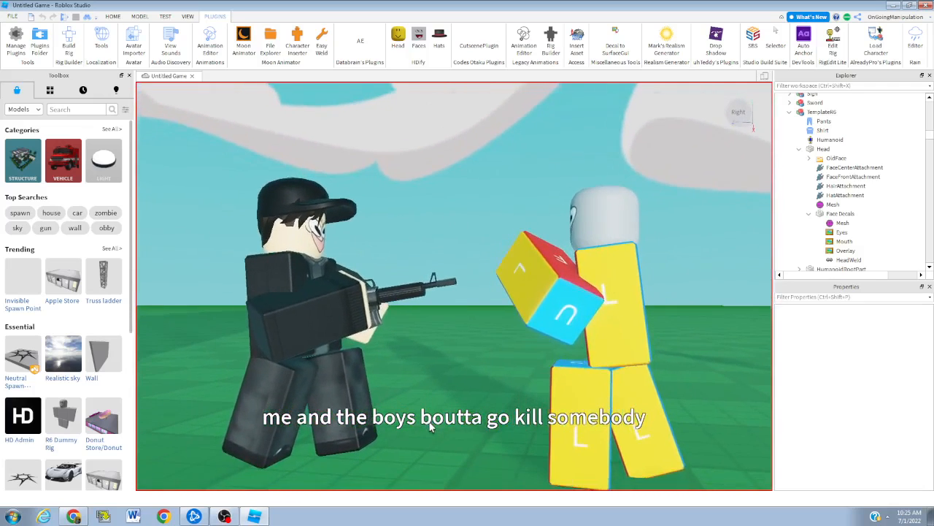
right_click(430, 429)
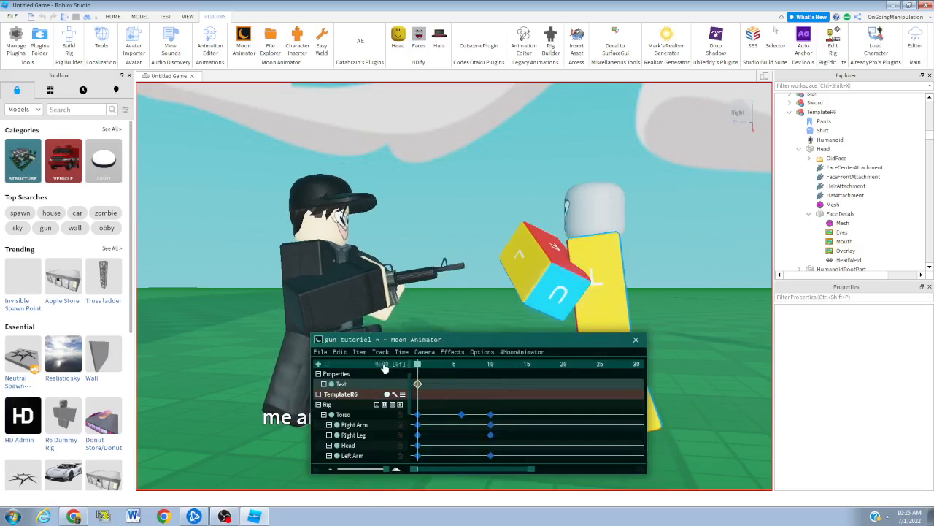
Add the workspace Camera as an animation item with its CFrame and FieldOfView properties
left_click(317, 363)
scroll(820, 159, "up", 15)
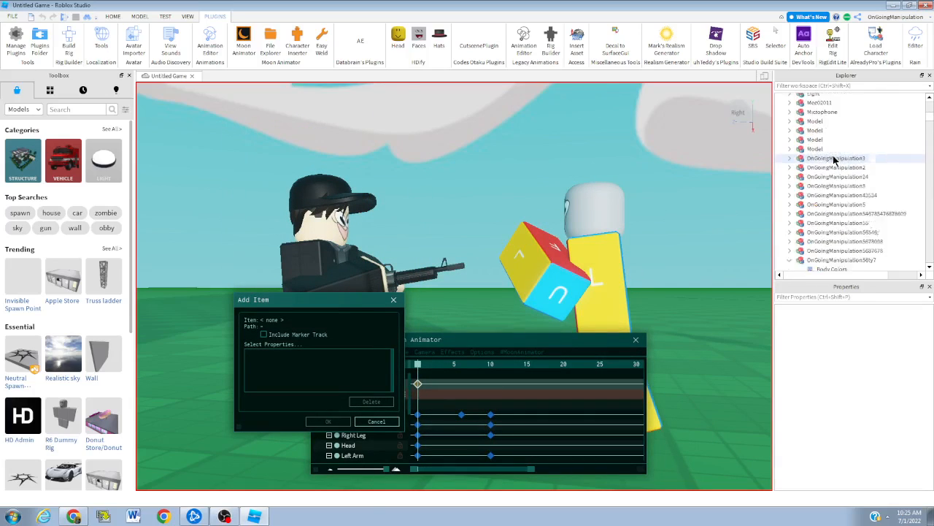
left_click(816, 107)
left_click(261, 361)
left_click(267, 370)
left_click(328, 422)
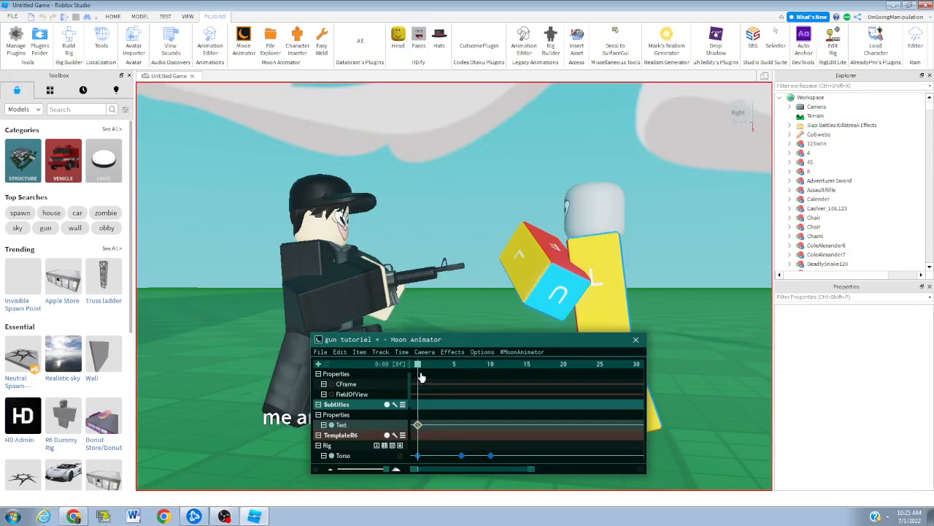
Add a keyframe on the Camera's CFrame track at frame 0
scroll(384, 389, "up", 1)
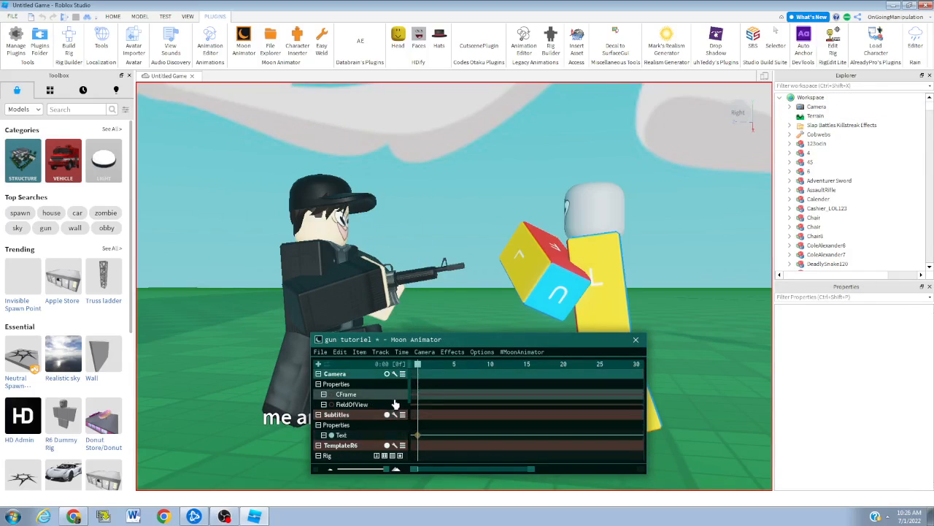
scroll(462, 389, "down", 5)
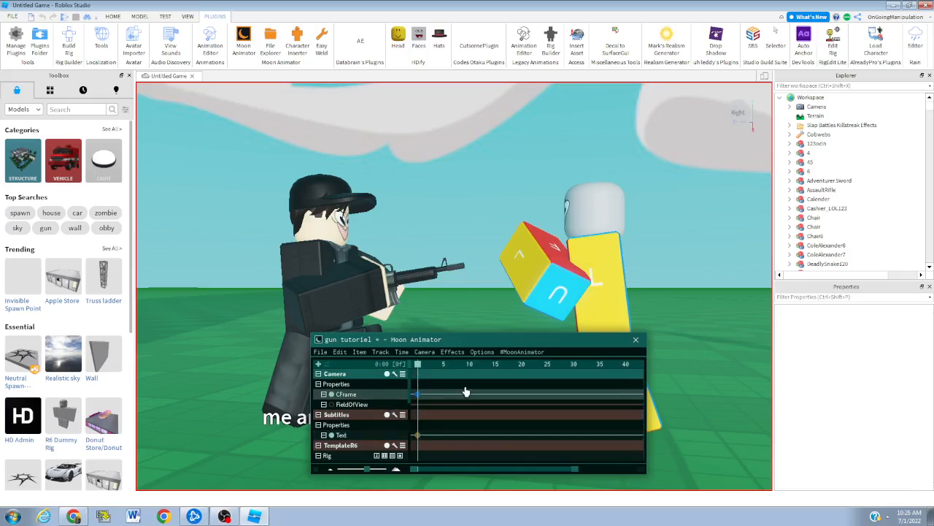
scroll(433, 391, "up", 5)
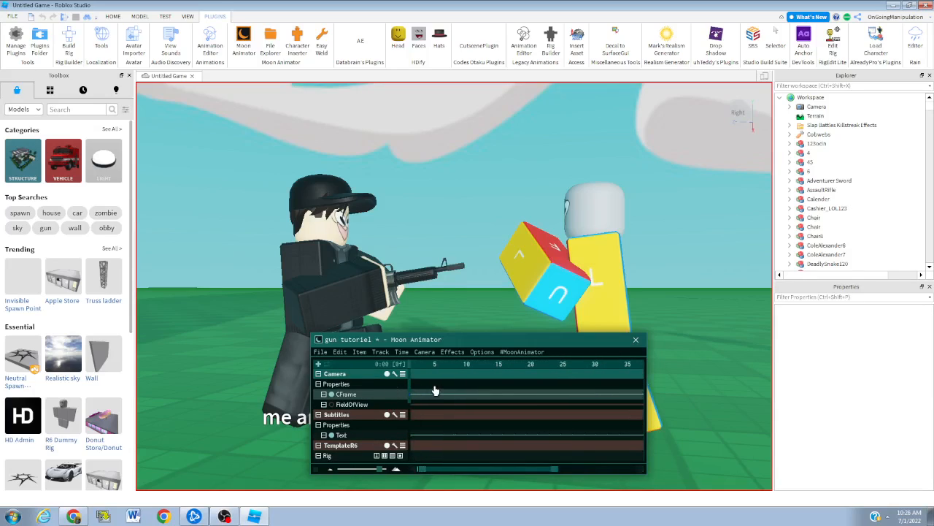
Add a second Camera CFrame keyframe from a different viewpoint in front of the shooter and place it at frame 17
scroll(367, 396, "down", 10)
scroll(368, 396, "down", 5)
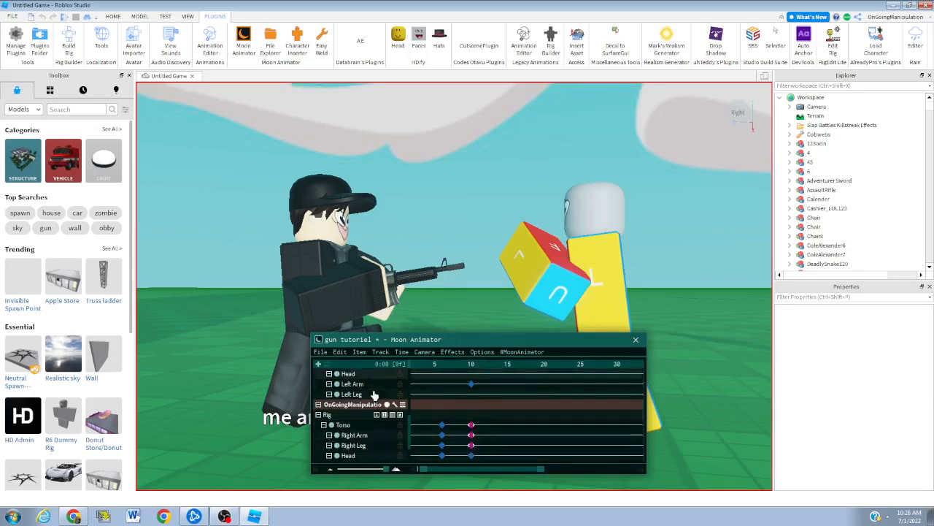
left_click_drag(435, 372, 470, 372)
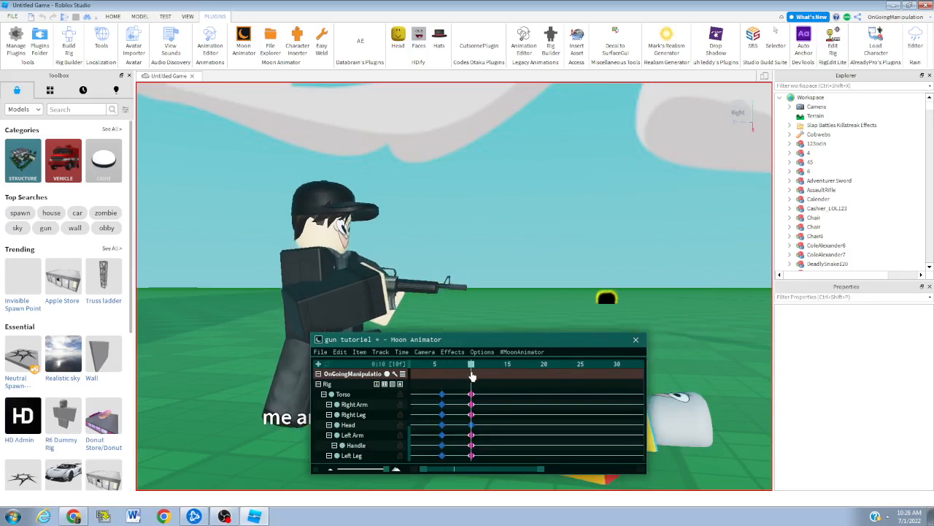
mouse_move(636, 275)
right_mouse_down()
mouse_move(609, 277)
mouse_move(636, 267)
mouse_move(628, 272)
right_mouse_up()
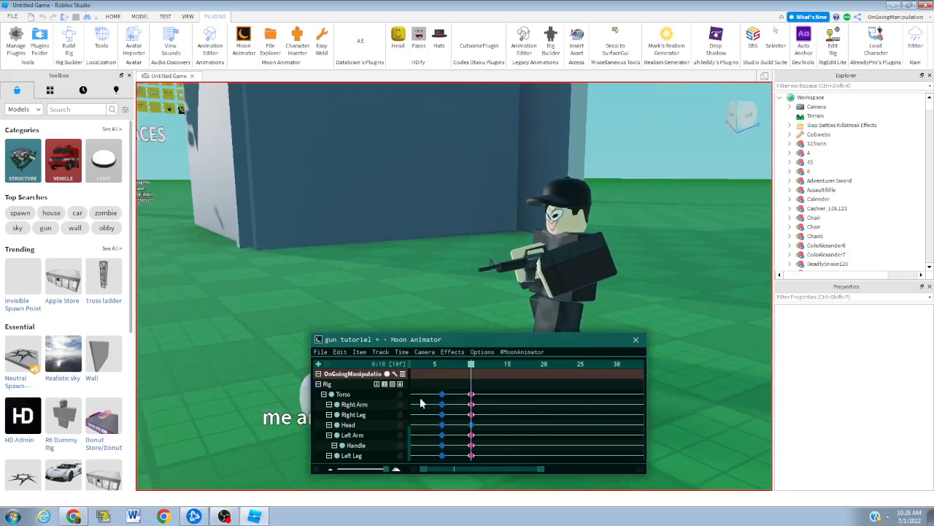
scroll(358, 409, "up", 5)
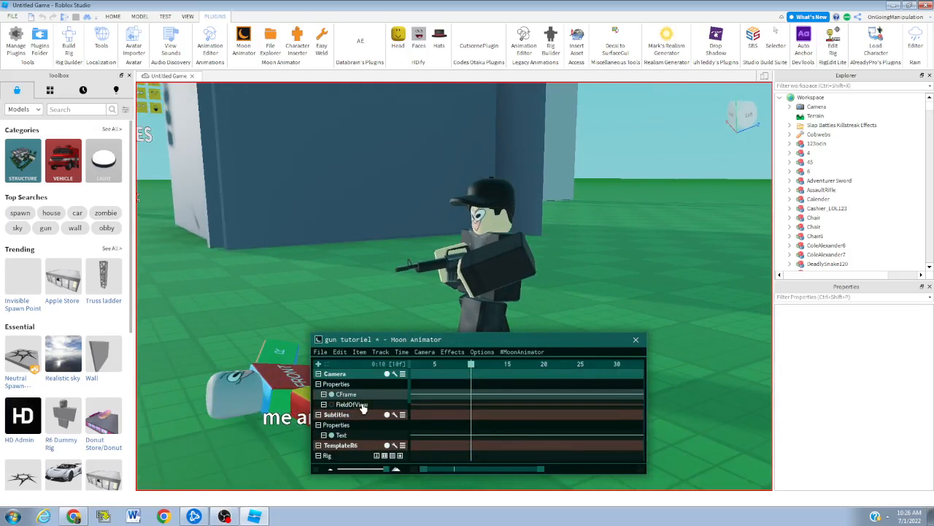
key("space")
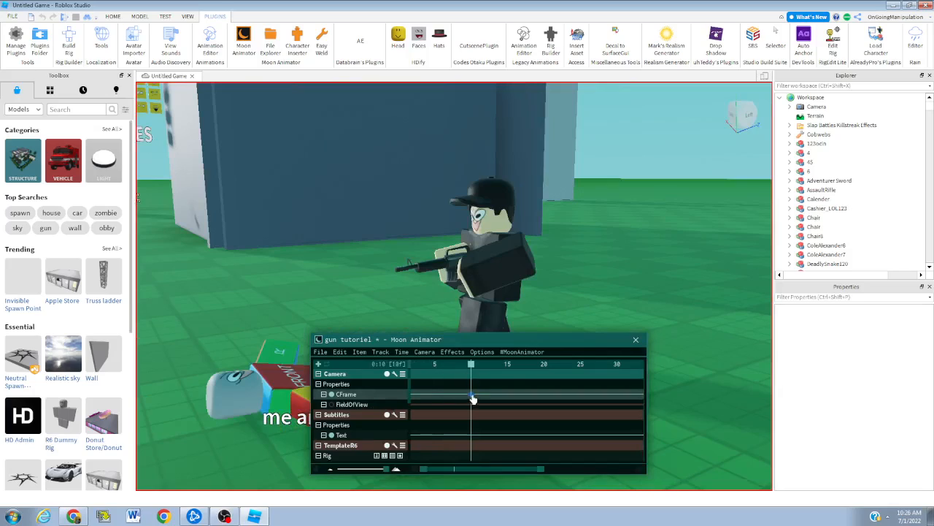
left_click_drag(473, 399, 521, 394)
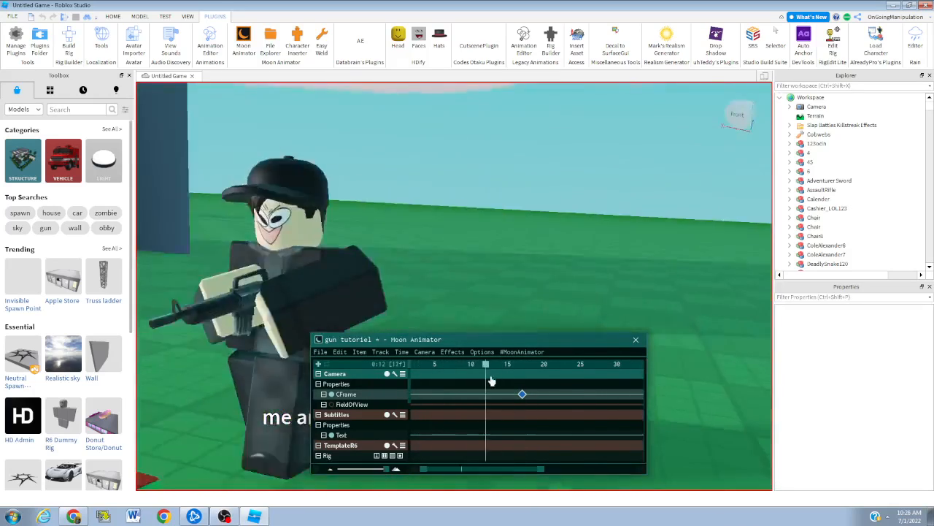
Preview the camera movement and delete the Camera's CFrame keyframe at frame 17
left_click(484, 365)
left_click_drag(482, 368, 360, 397)
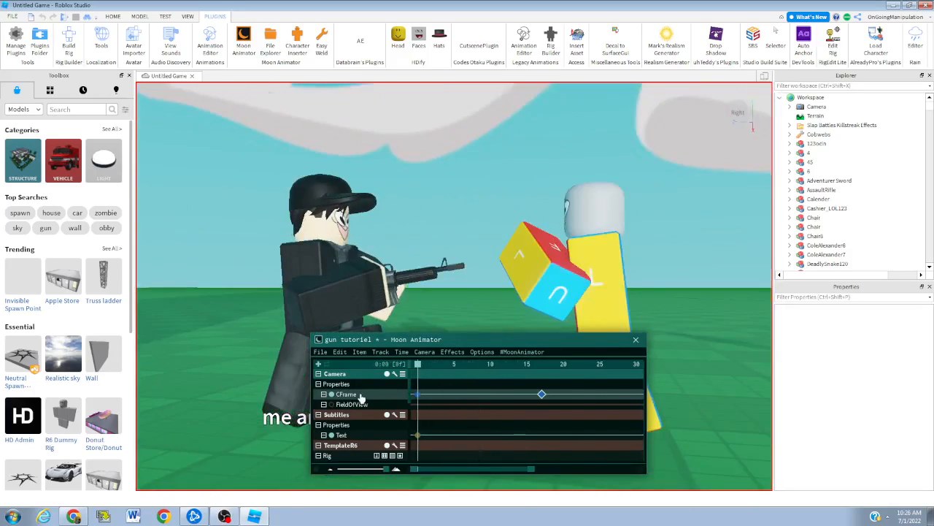
key("space")
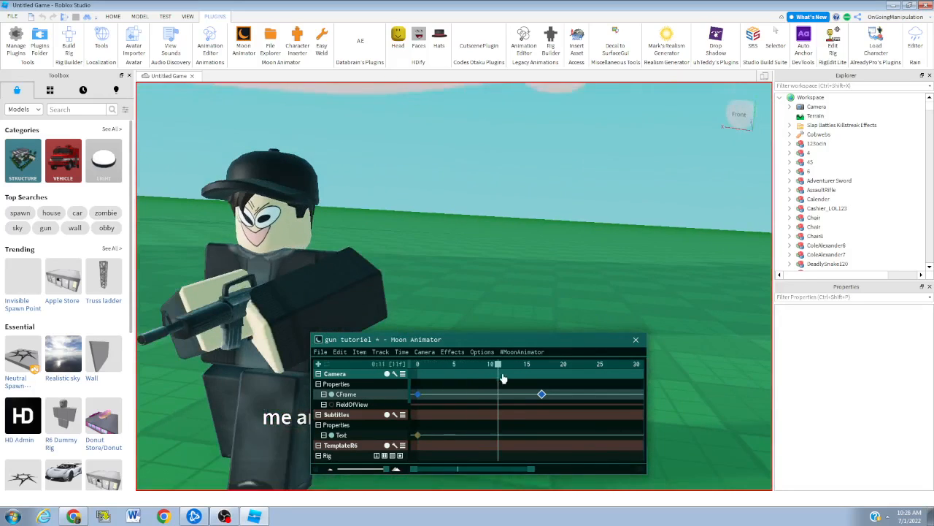
left_click_drag(546, 400, 454, 399)
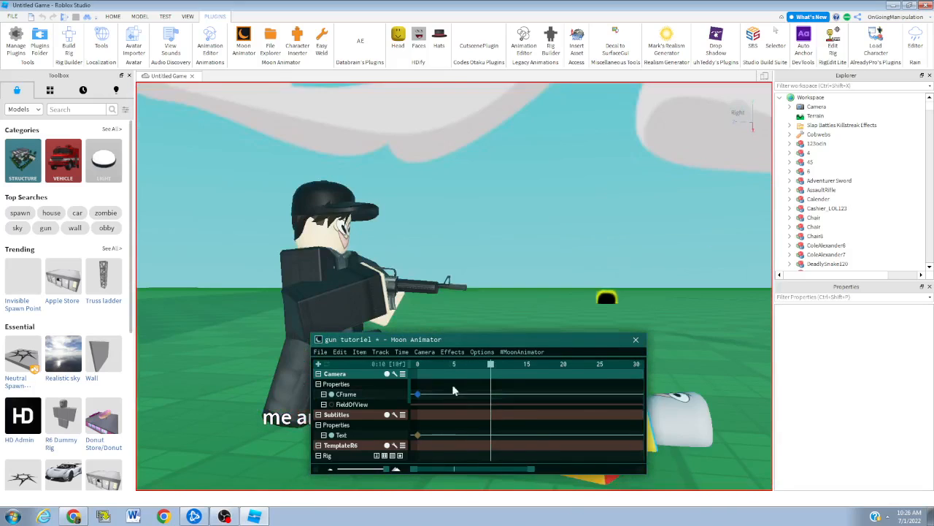
Add a keyframe on the Camera's FieldOfView track, place it at frame 10 and preview the animation
mouse_move(455, 369)
left_mouse_down()
mouse_move(415, 368)
mouse_move(469, 366)
mouse_move(440, 367)
mouse_move(453, 367)
left_mouse_up()
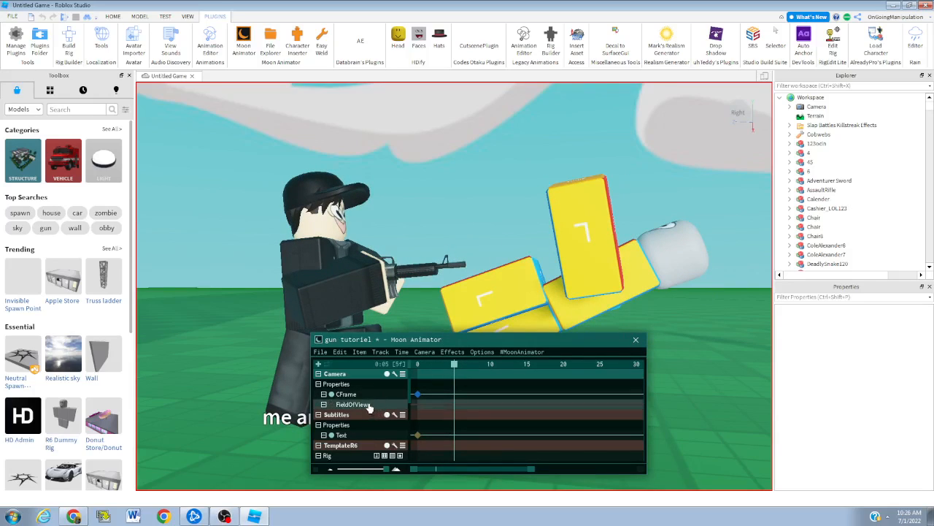
double_click(454, 406)
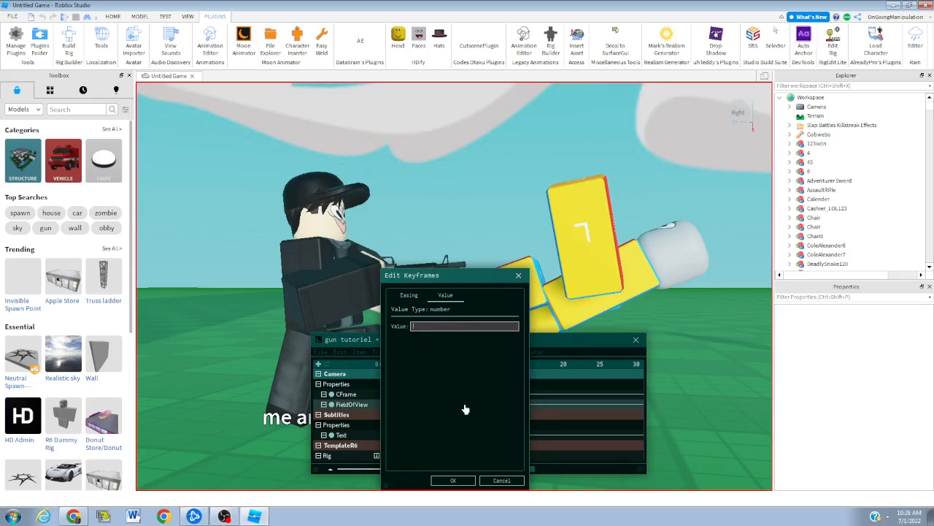
left_click(453, 481)
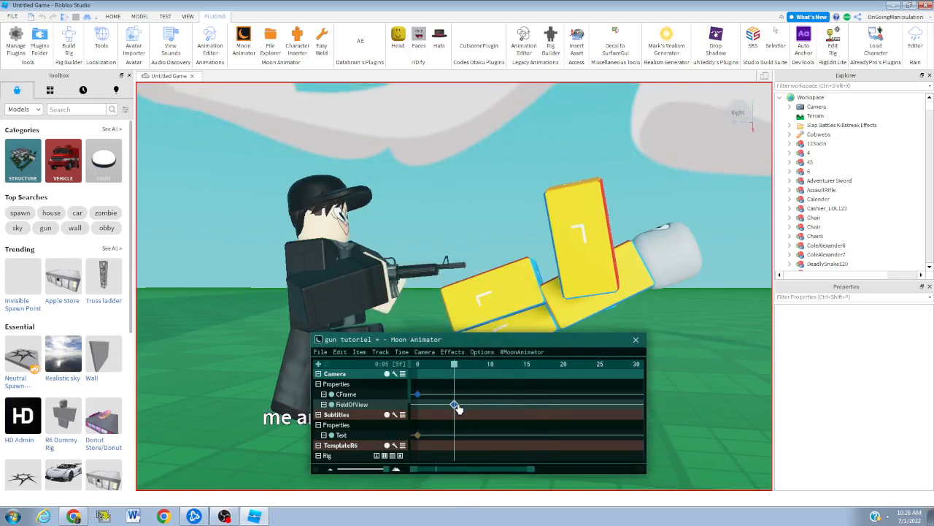
key("space")
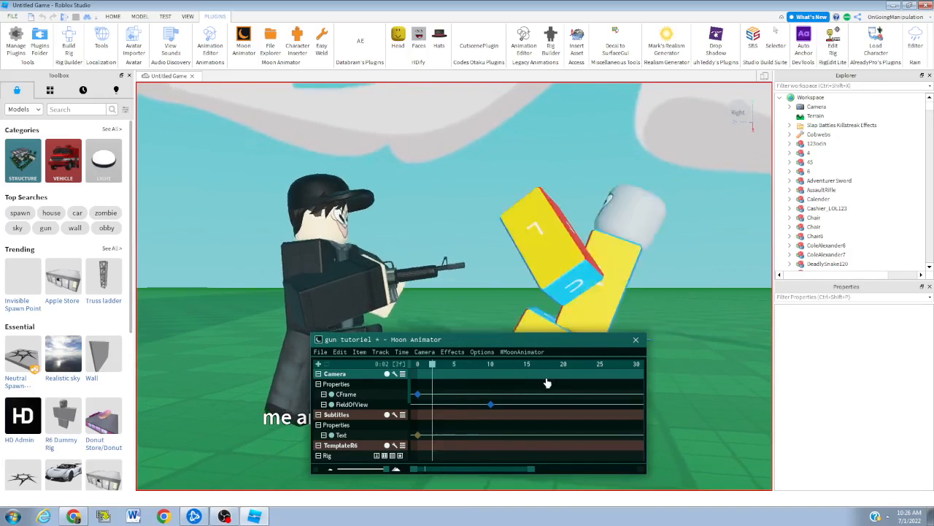
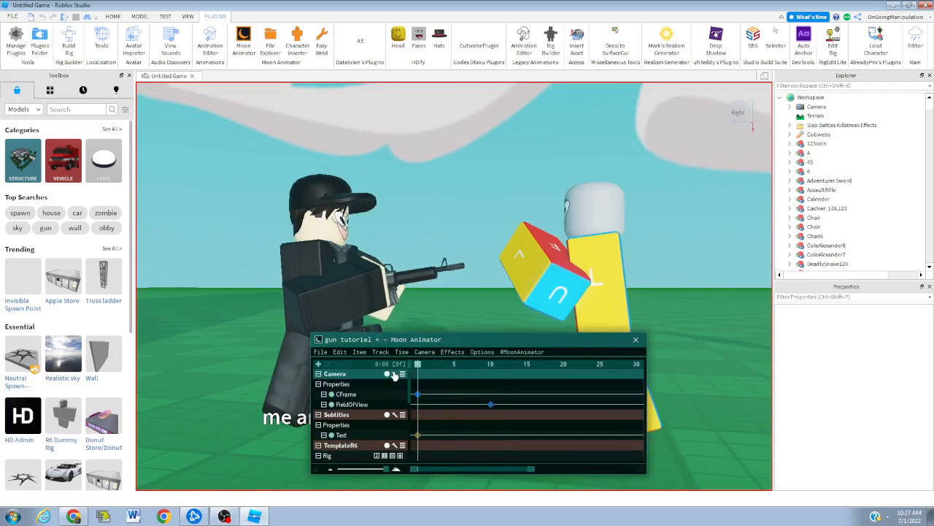
Return the playhead to frame 0 and delete the Subtitles item's Text keyframe
left_click(319, 351)
left_click(343, 369)
left_click_drag(455, 365, 369, 377)
left_click(418, 436)
key("Delete")
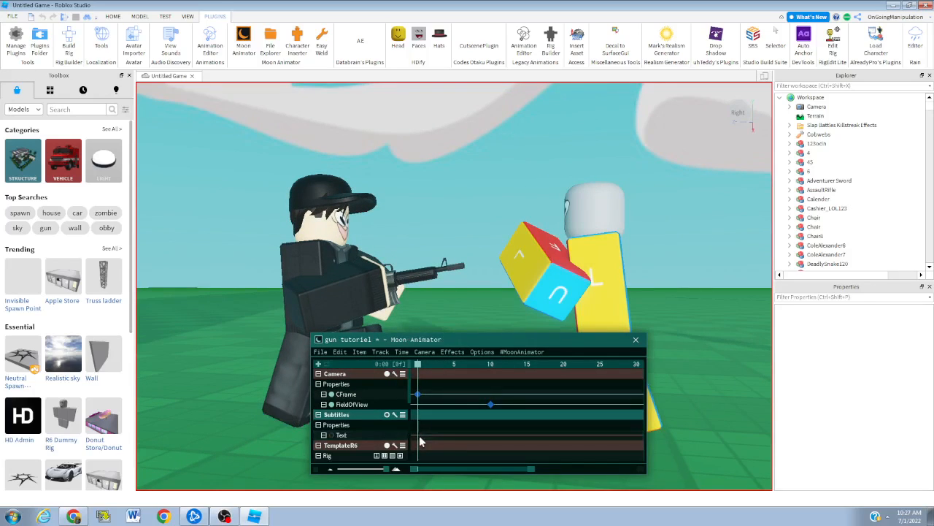
Filter the Explorer for "slow"
key("h")
right_click_drag(452, 382, 452, 381)
left_click(421, 207)
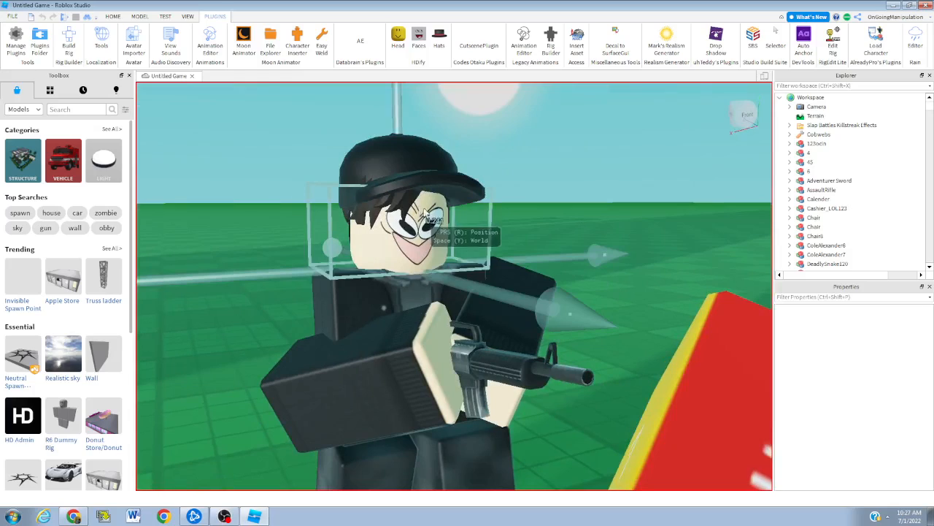
left_click(811, 86)
type("slo9w")
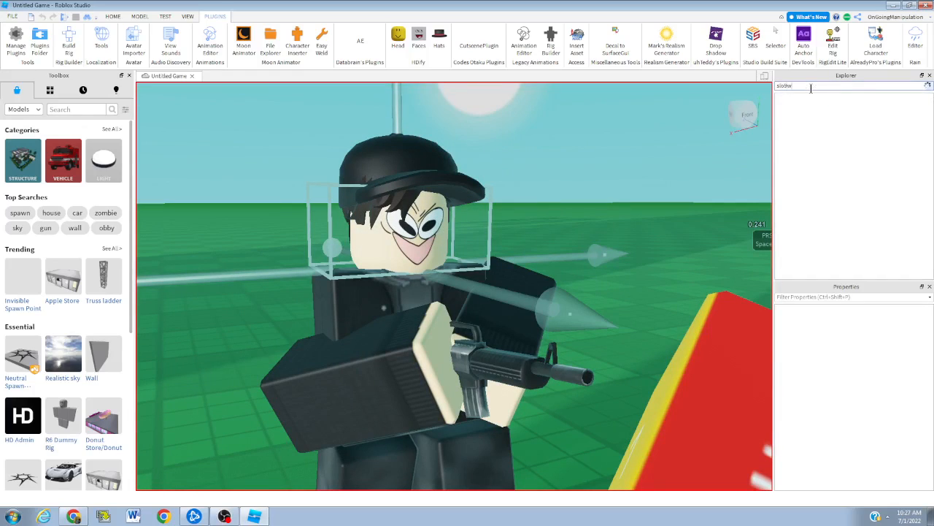
key("BackSpace")
key("BackSpace")
type("w")
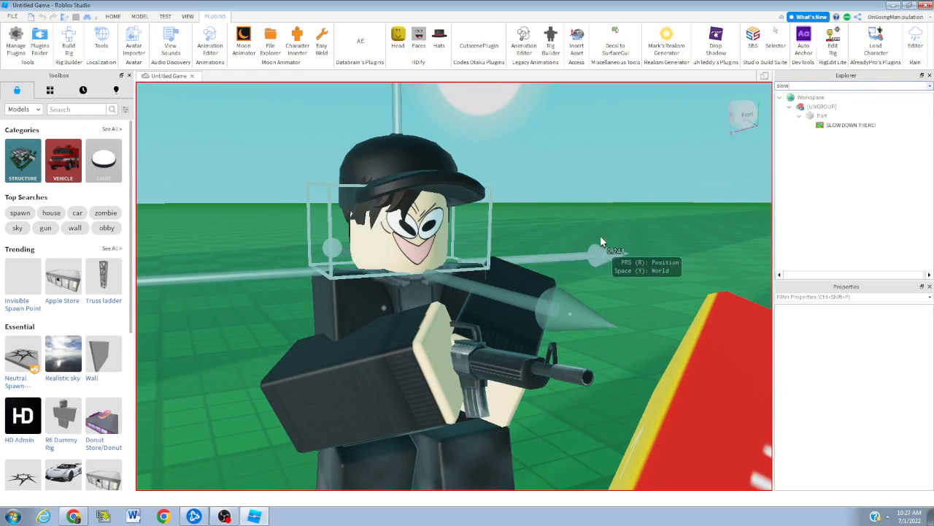
left_click(225, 516)
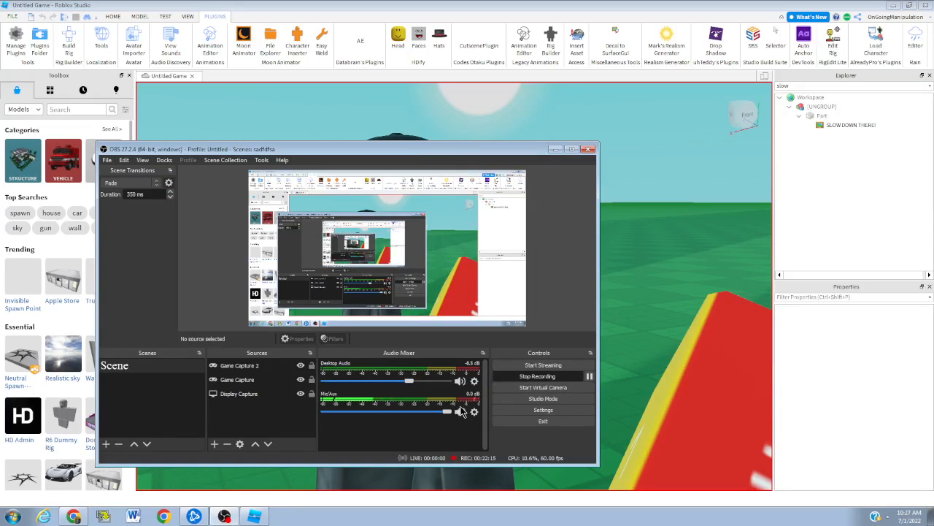
left_click(643, 296)
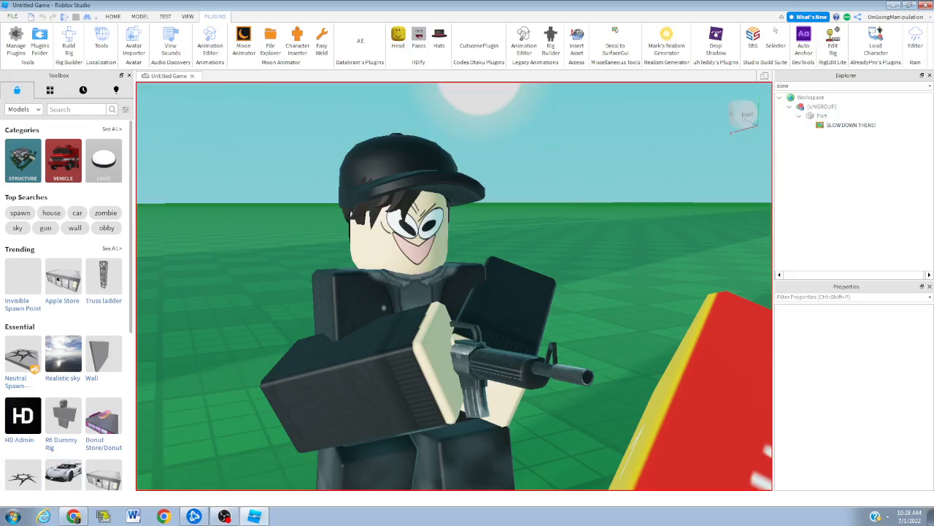
left_click(835, 118)
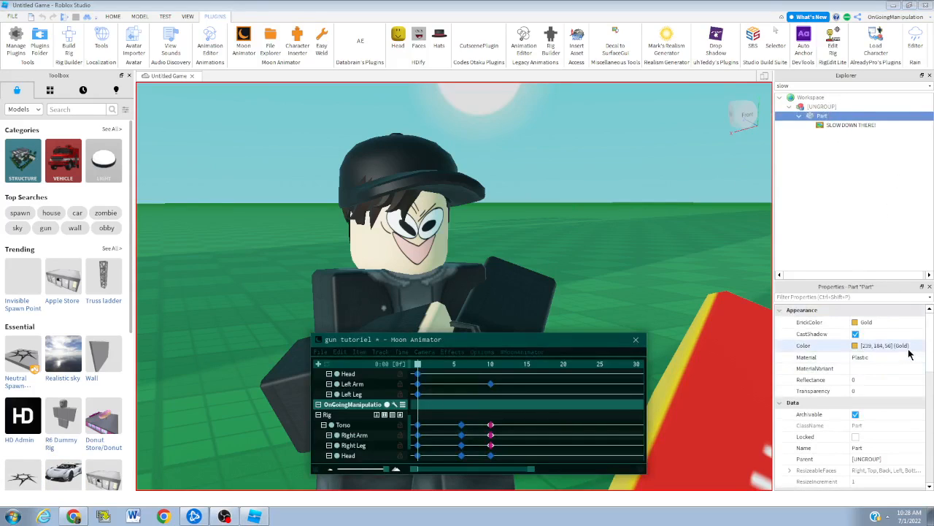
left_click(851, 125)
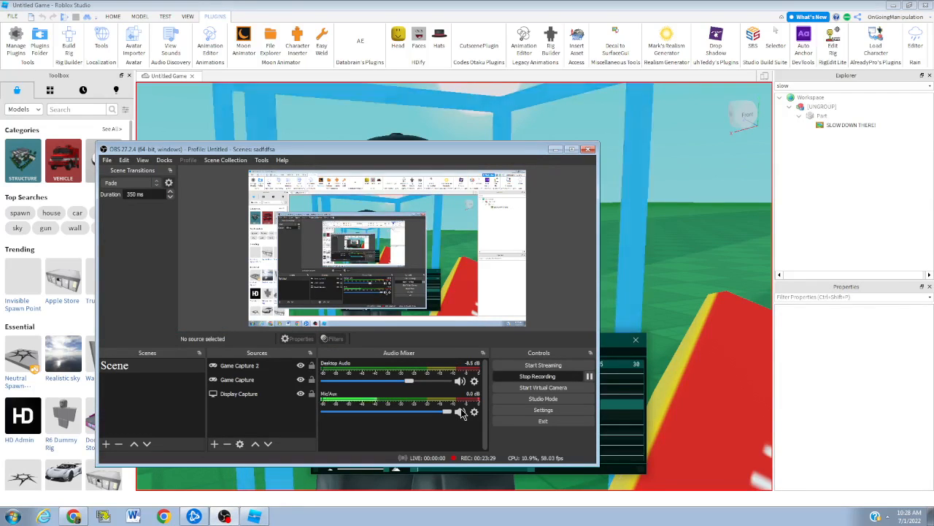
left_click(460, 411)
left_click(696, 266)
Clear the Explorer filter and select the shooter's rig model in the scene
scroll(643, 213, "down", 3)
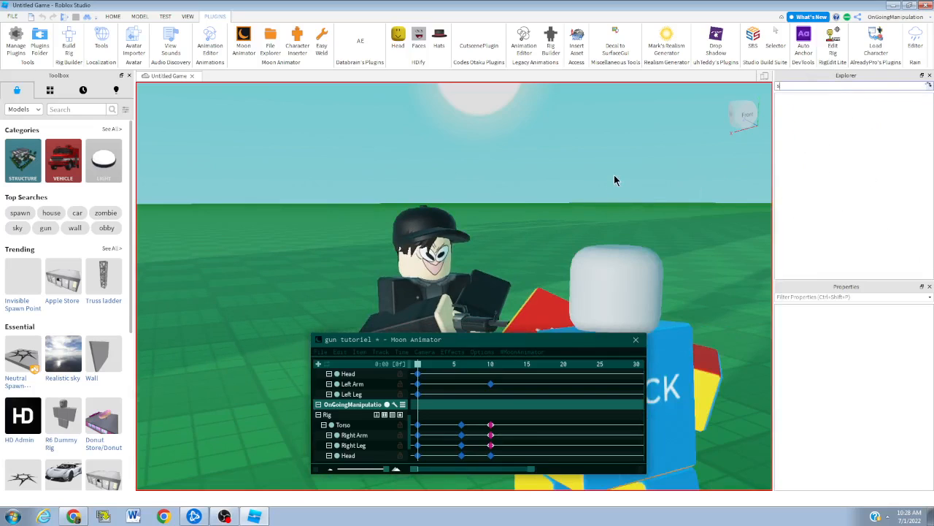
key("BackSpace")
right_click_drag(551, 225, 550, 235)
key("a")
left_click(511, 281)
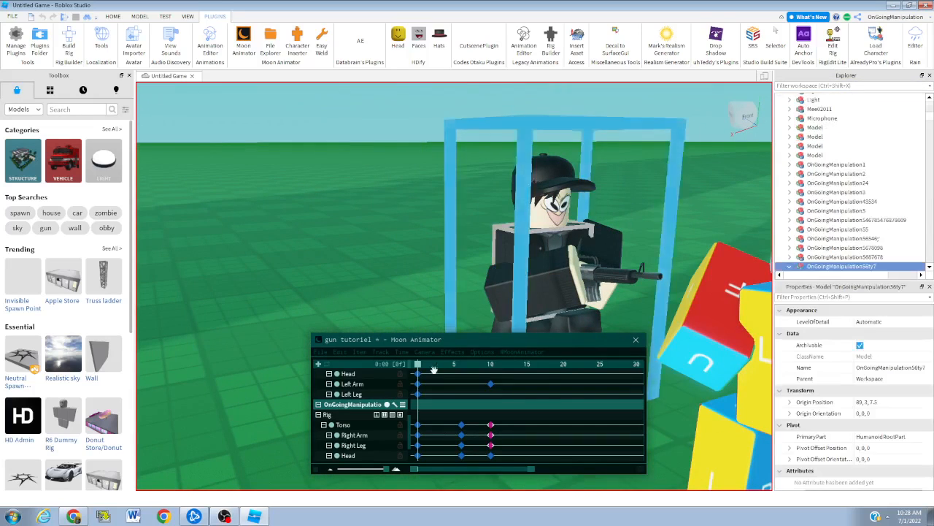
Add the Eyes and Mouth decals from the shooter's Face Decals as animation items with only the Texture property
scroll(882, 197, "down", 3)
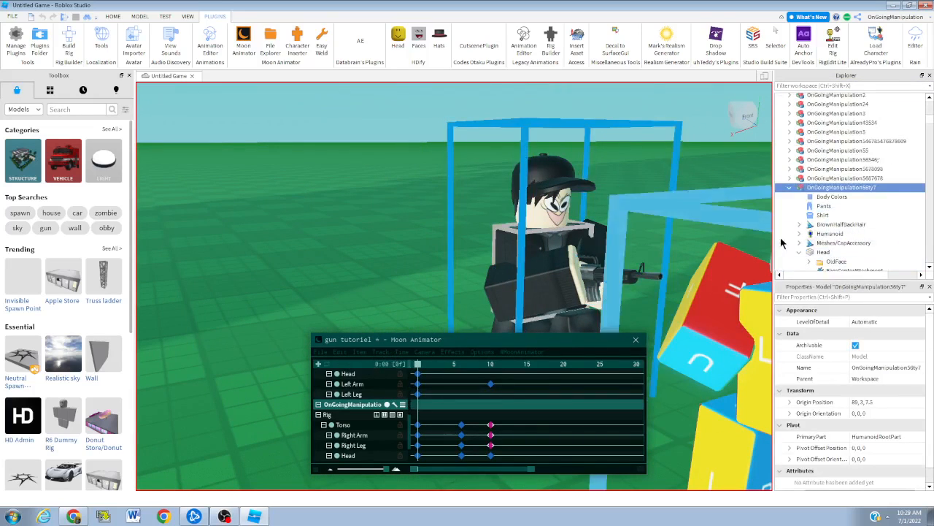
scroll(817, 219, "down", 3)
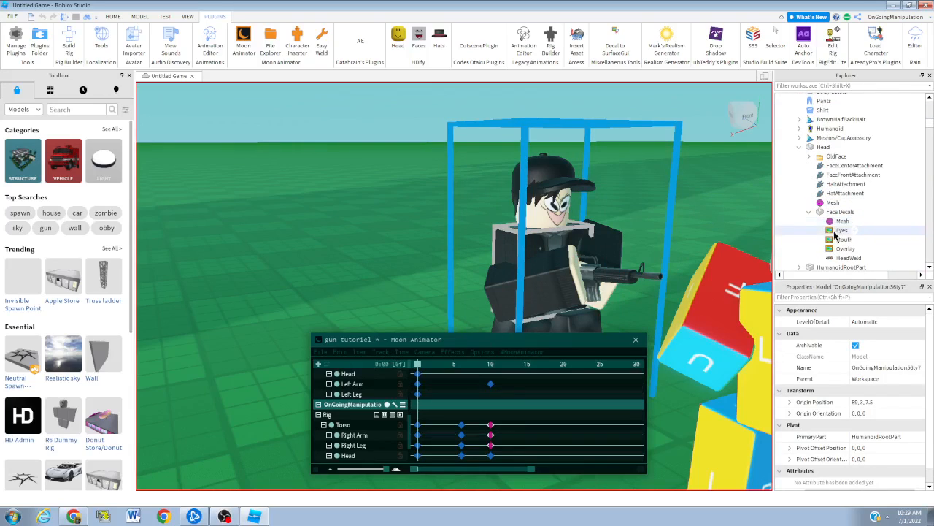
left_click(839, 231)
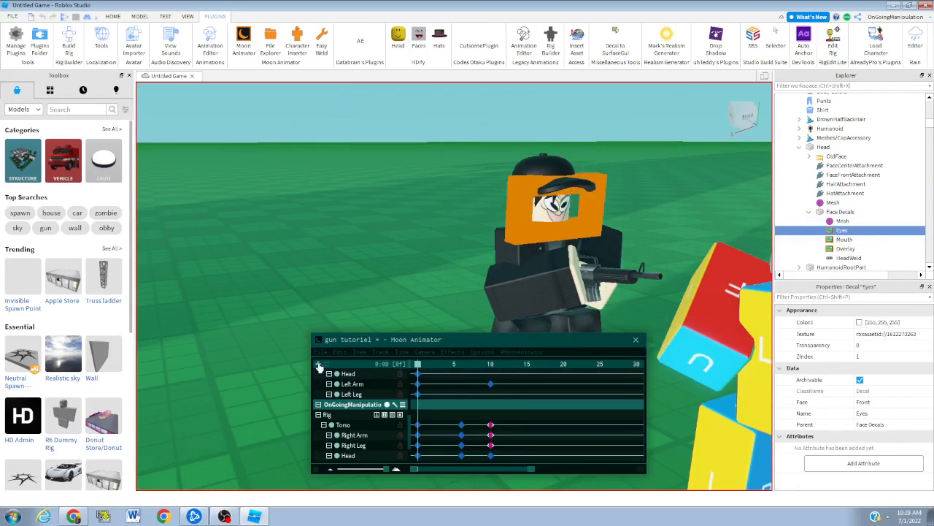
left_click(318, 366)
left_click(843, 239, "ctrl")
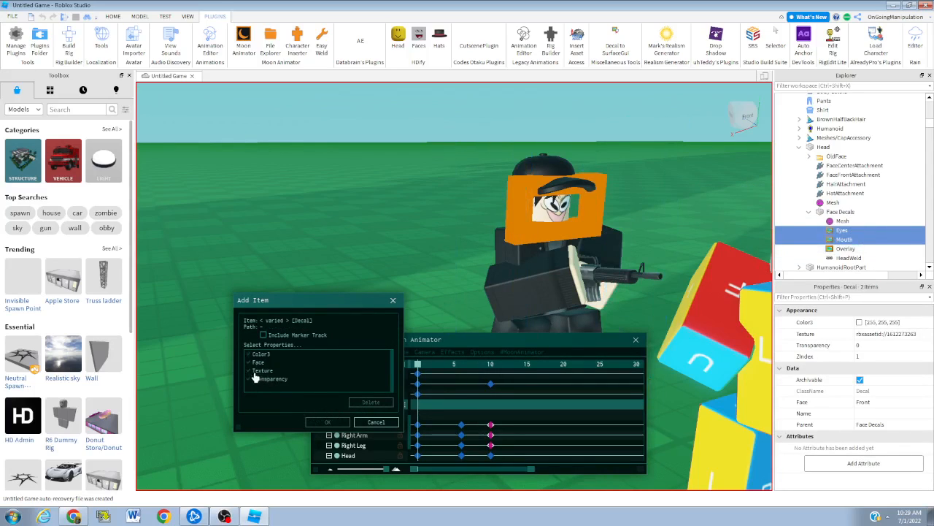
left_click(327, 423)
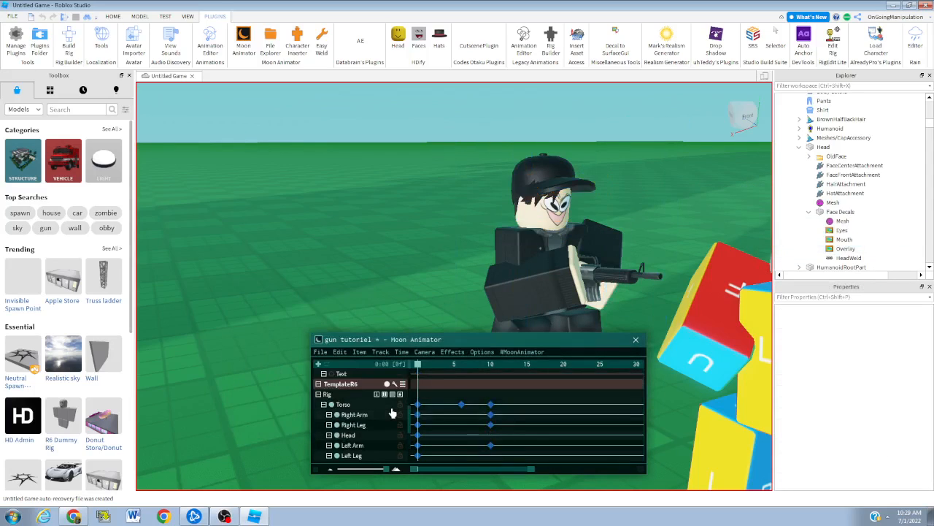
Try a keyframe on the Mouth decal's Texture track at frame 0 and delete it again
scroll(390, 413, "up", 3)
scroll(391, 413, "down", 1)
scroll(390, 413, "up", 3)
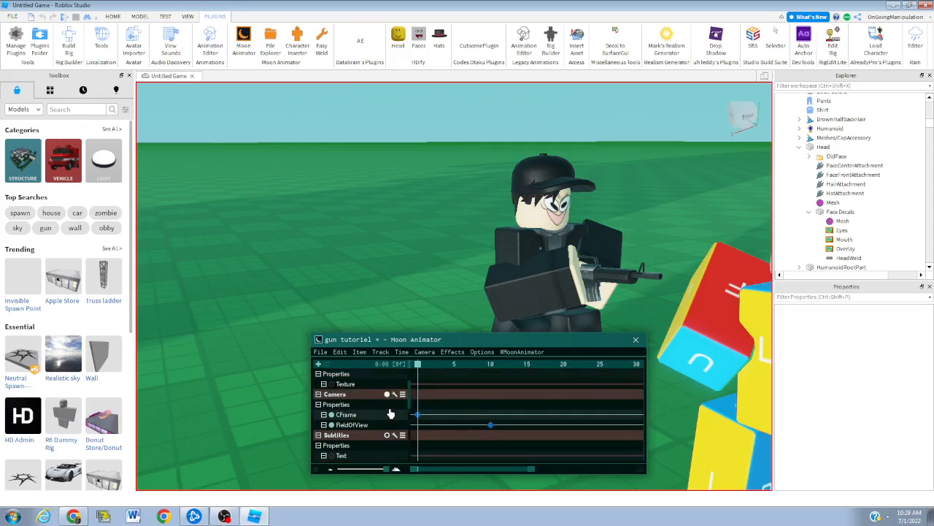
left_click_drag(421, 367, 391, 391)
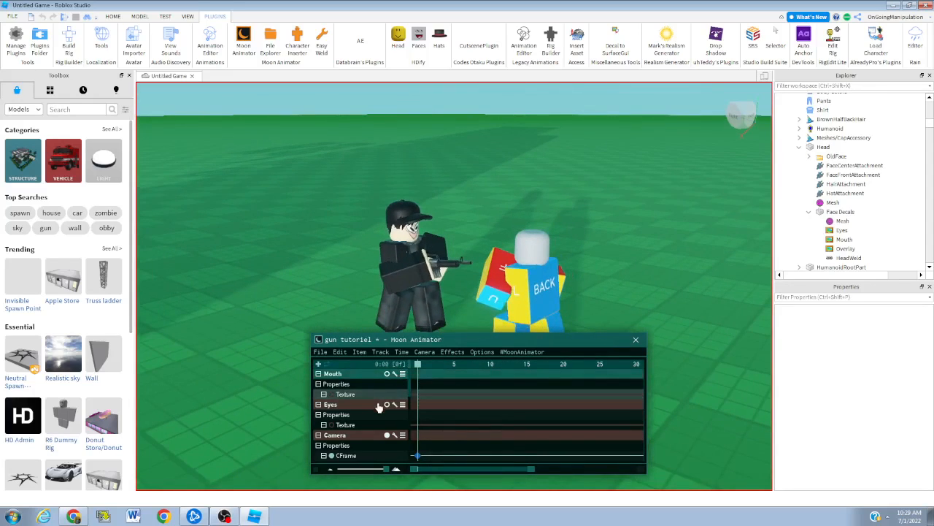
left_click(374, 422)
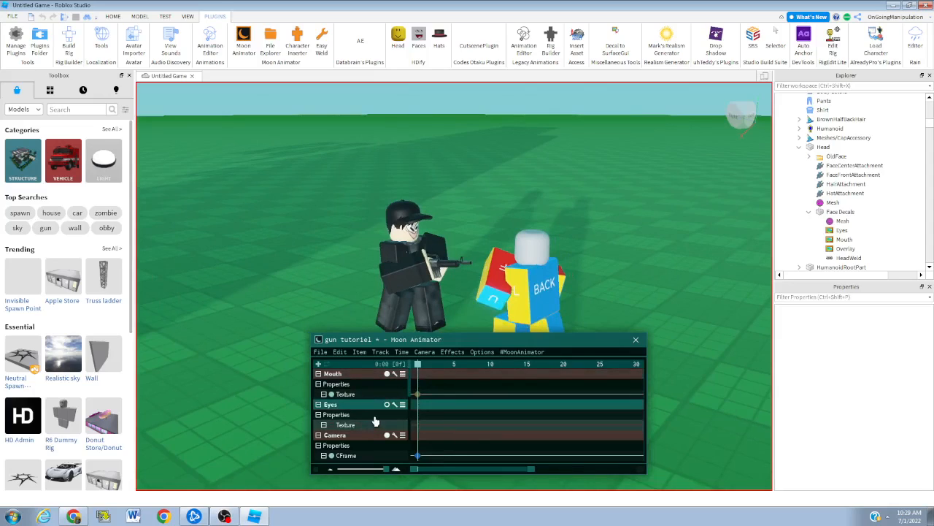
left_click(417, 394)
key("Delete")
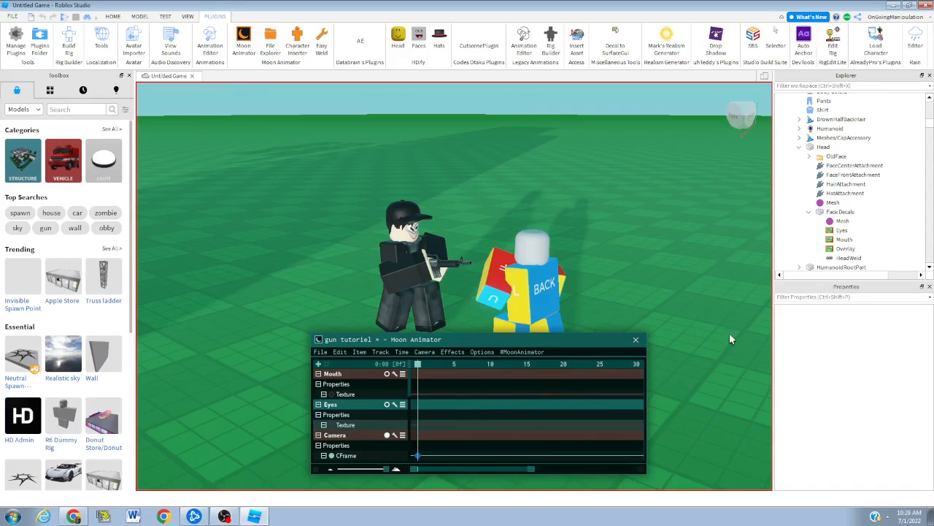
Replace the Texture of the shooter's Eyes and Mouth decals with the copied decal image
left_click(844, 229)
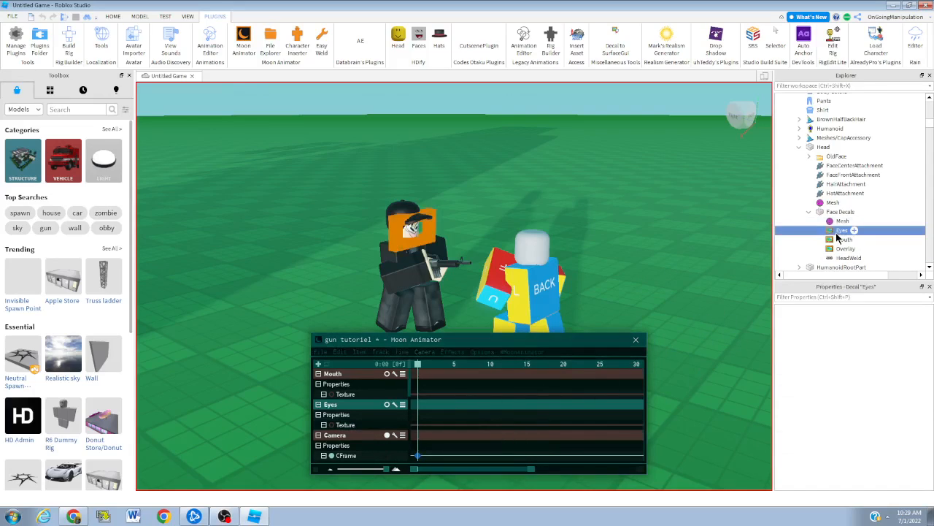
left_click(892, 334)
left_click(892, 334)
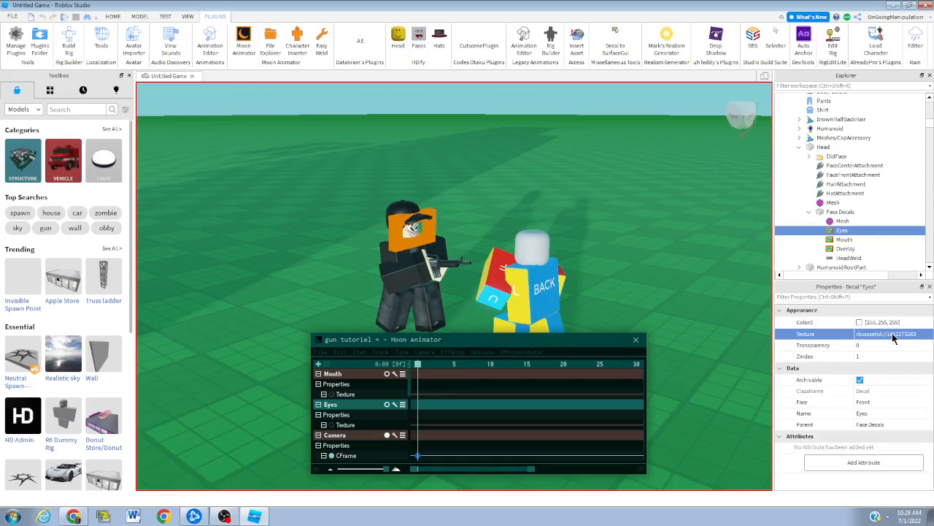
left_click(843, 239)
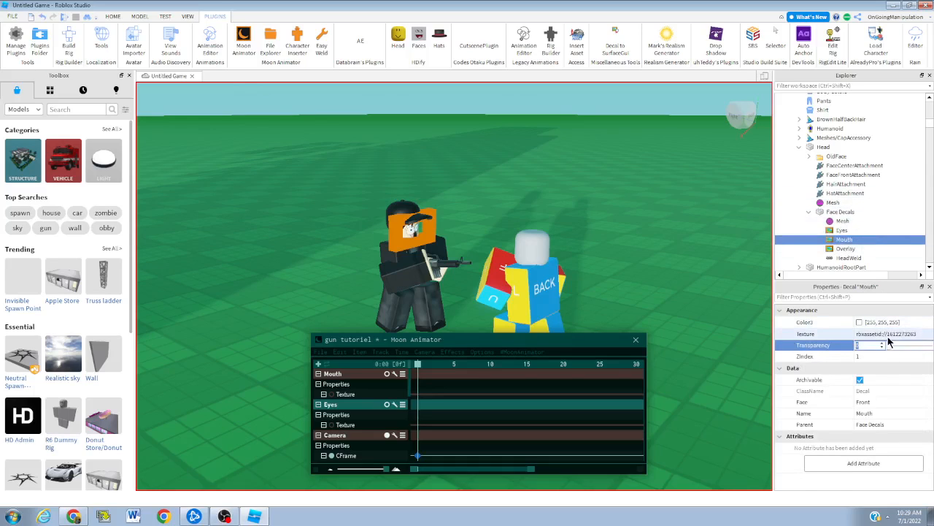
left_click(883, 333)
key("Return")
left_click(526, 278)
scroll(548, 158, "up", 3)
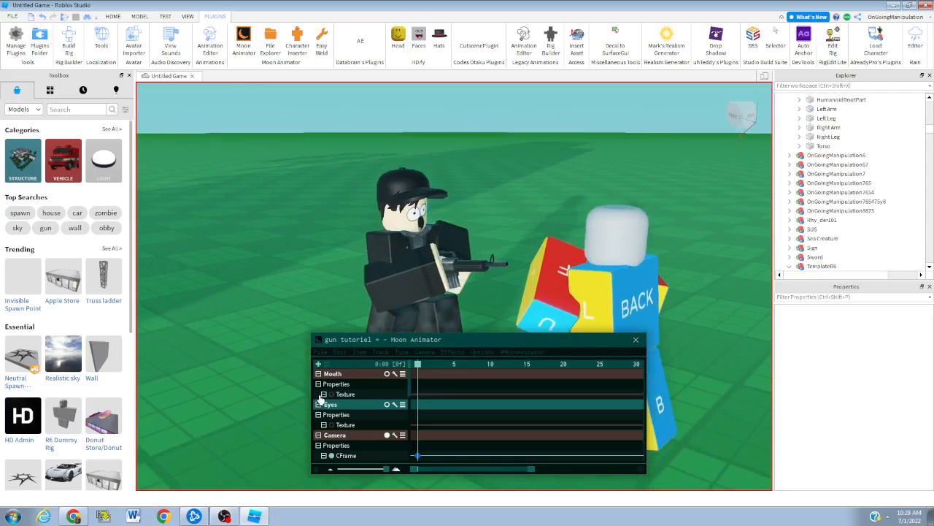
Add keyframes to the Texture tracks of the Mouth and Eyes items and place both at frame 5
left_click(326, 345)
left_click(345, 393)
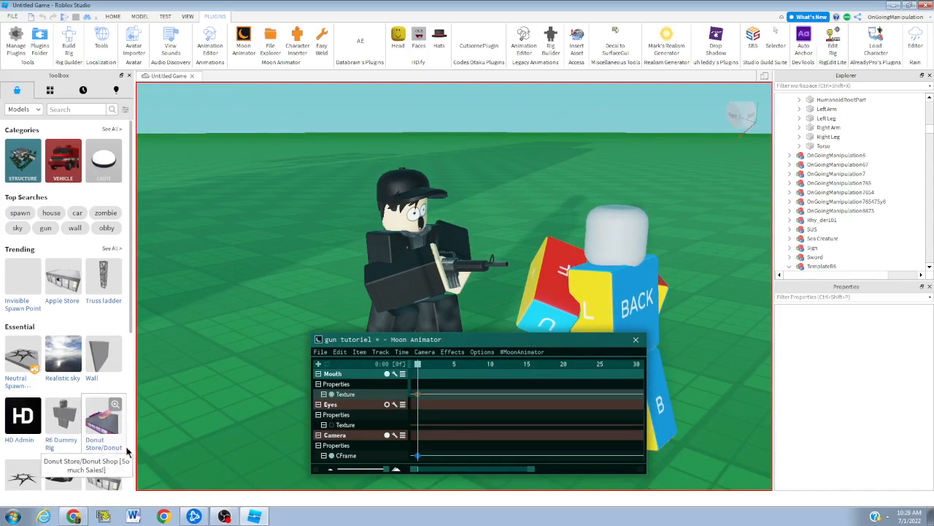
left_click(316, 424)
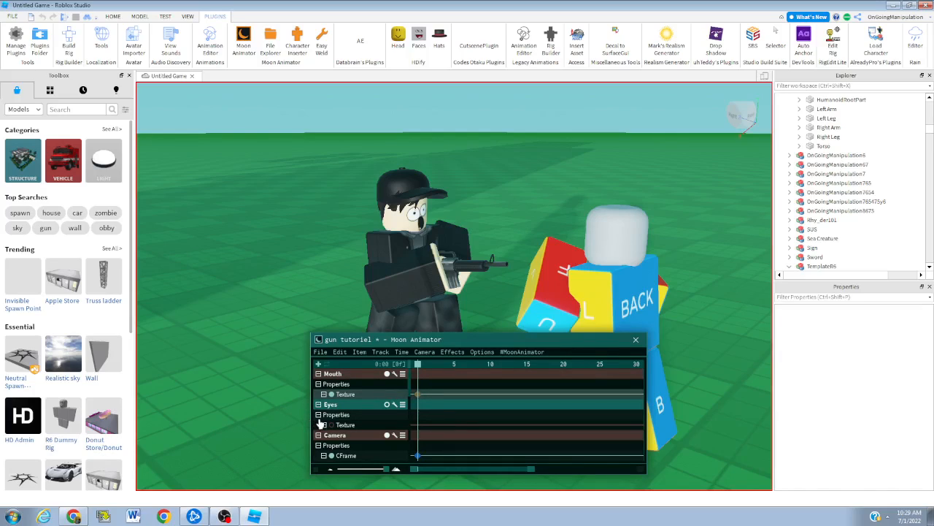
left_click(362, 425)
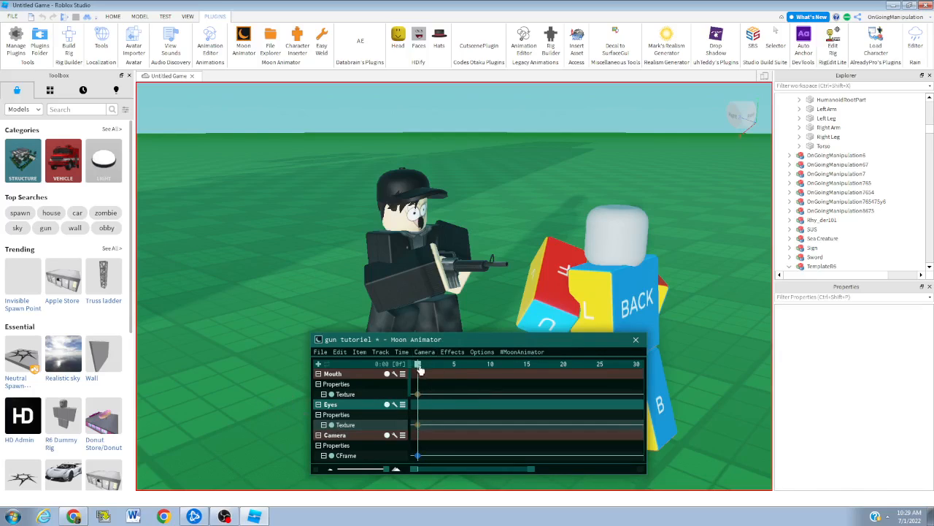
left_click_drag(420, 400, 454, 429)
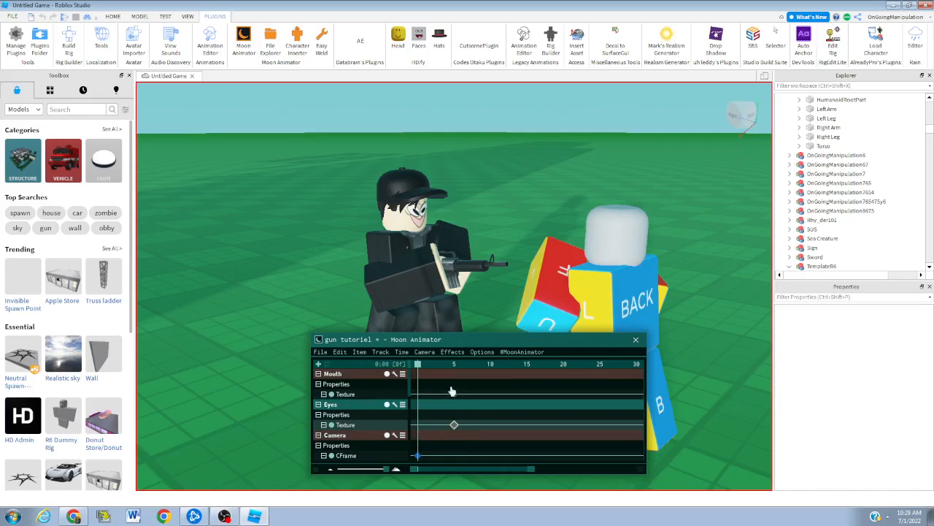
Scrub the timeline to frame 5 and examine the shooter's face up close
scroll(448, 397, "down", 5)
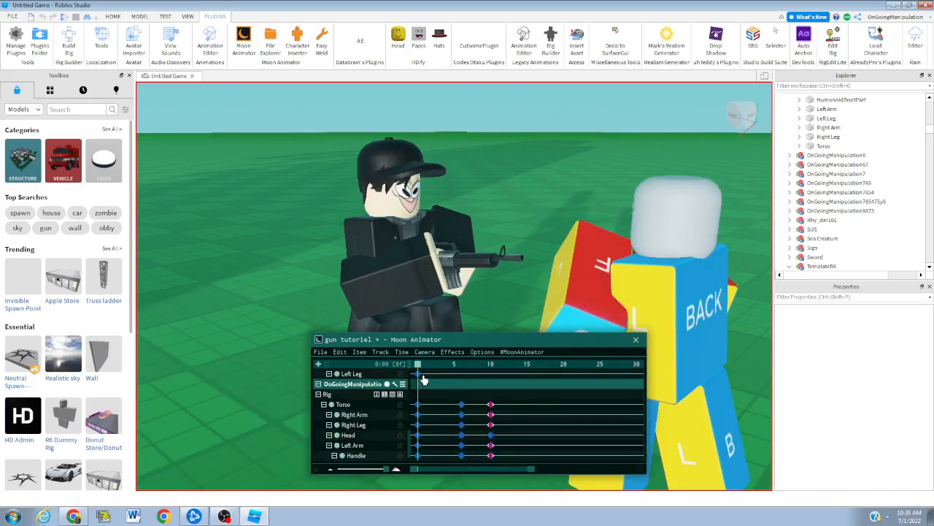
scroll(350, 408, "up", 5)
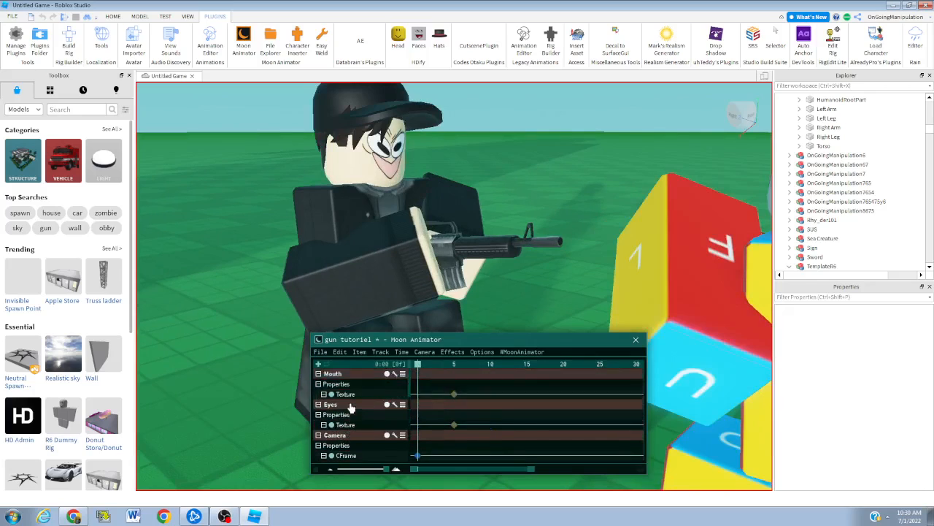
left_click_drag(421, 367, 454, 371)
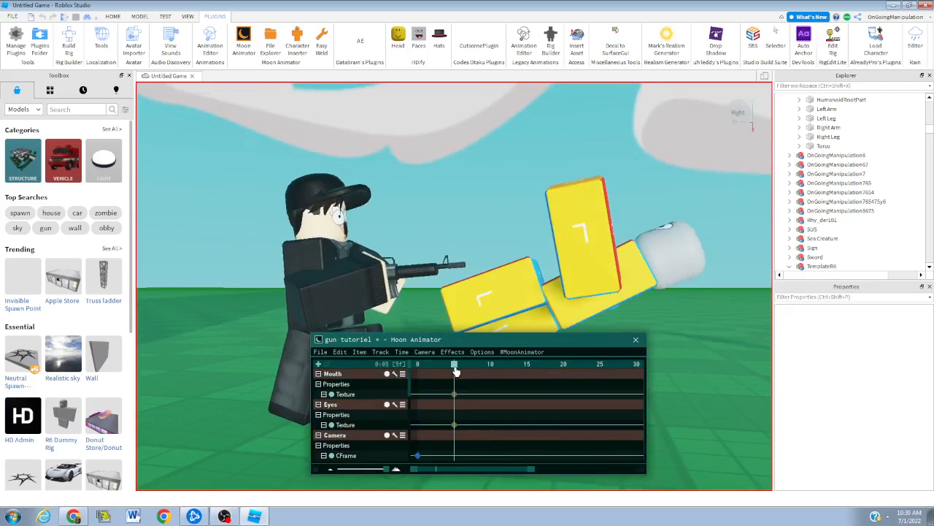
scroll(518, 254, "up", 5)
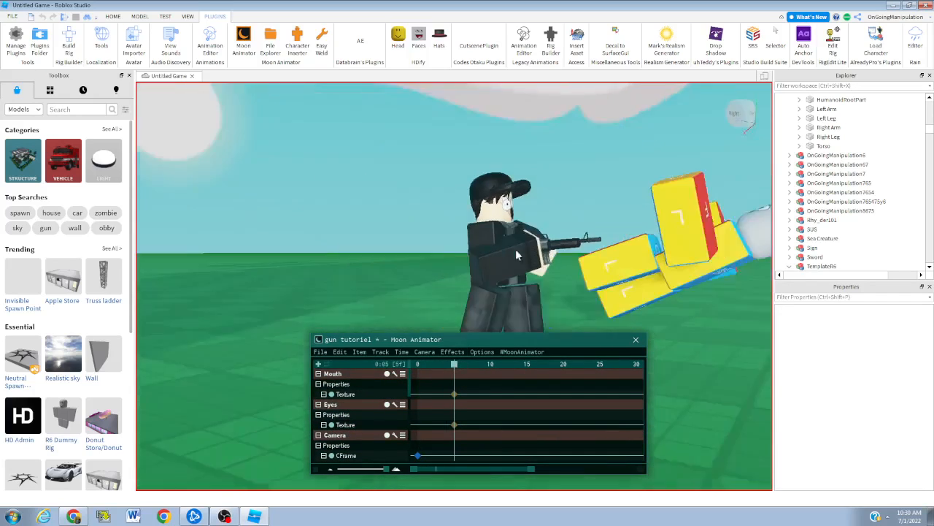
scroll(517, 254, "down", 3)
right_click_drag(518, 254, 518, 254)
scroll(517, 254, "down", 2)
scroll(818, 207, "down", 6)
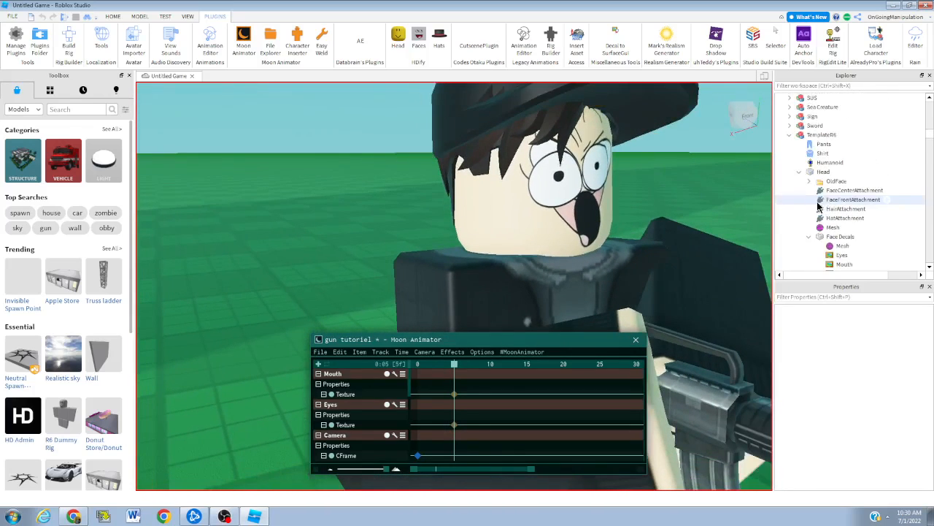
Delete the Mouth and Eyes Texture keyframes at frame 5 and return the playhead to frame 0
scroll(818, 207, "down", 1)
left_click(453, 429)
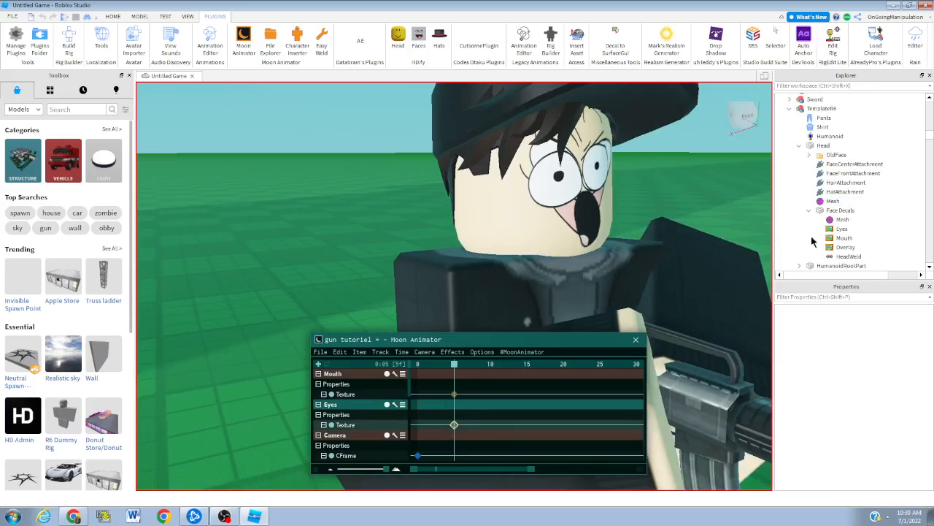
left_click(475, 376)
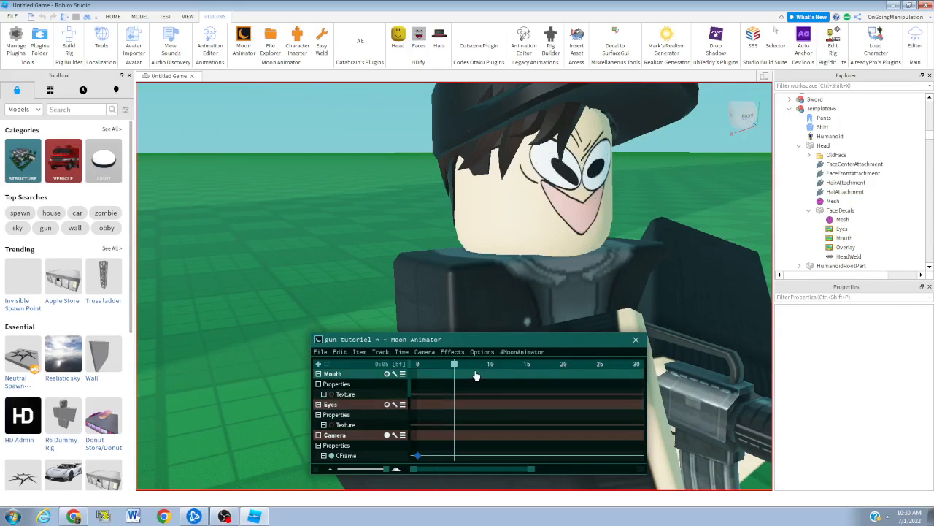
left_click_drag(465, 364, 414, 365)
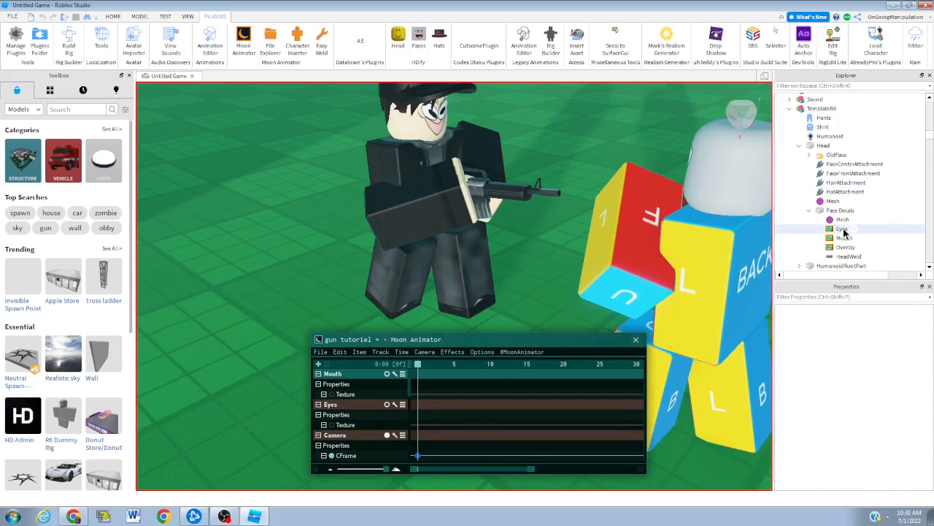
left_click(843, 230)
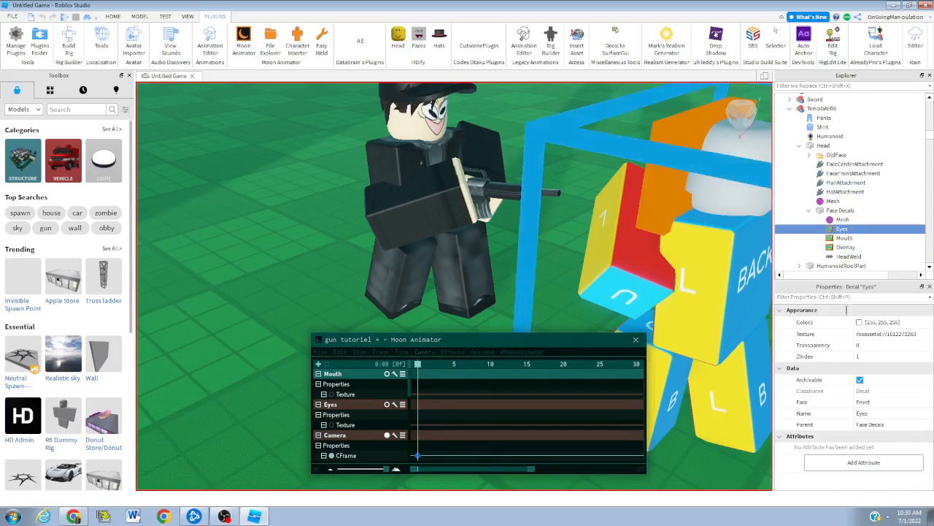
left_click(885, 336)
left_click(844, 238)
left_click(875, 333)
key("ctrl+v")
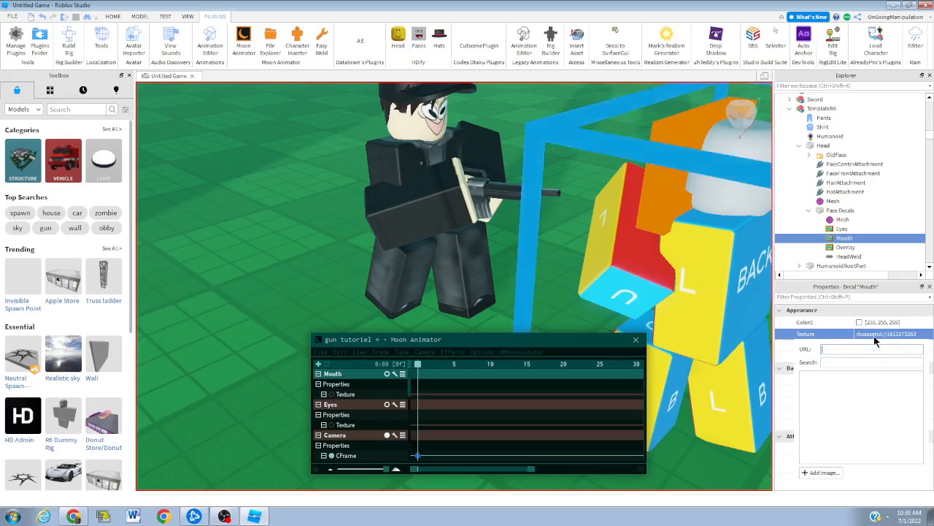
key("Return")
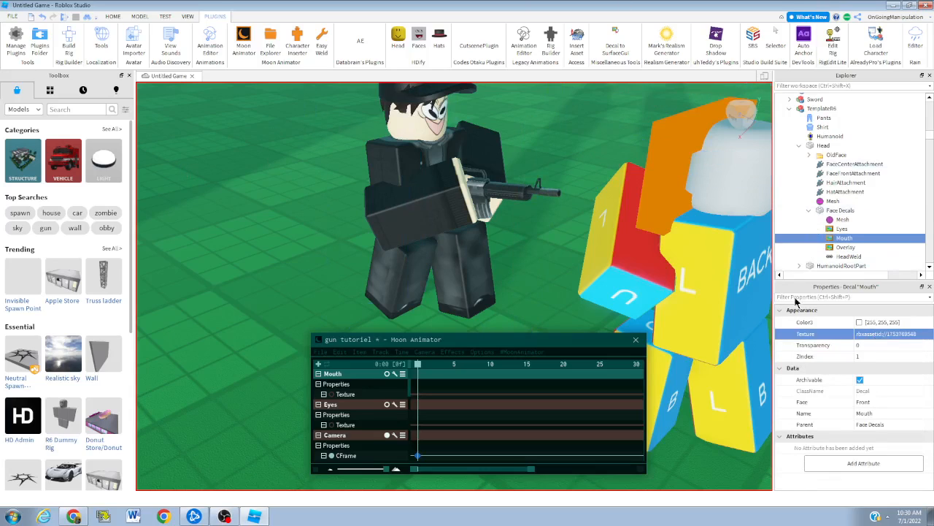
Filter the Explorer for "slow", copy the texture ID from the "SLOW DOWN THERE!" decal and clear the filter
key("ctrl+shift+x")
type("slow")
left_click(852, 125)
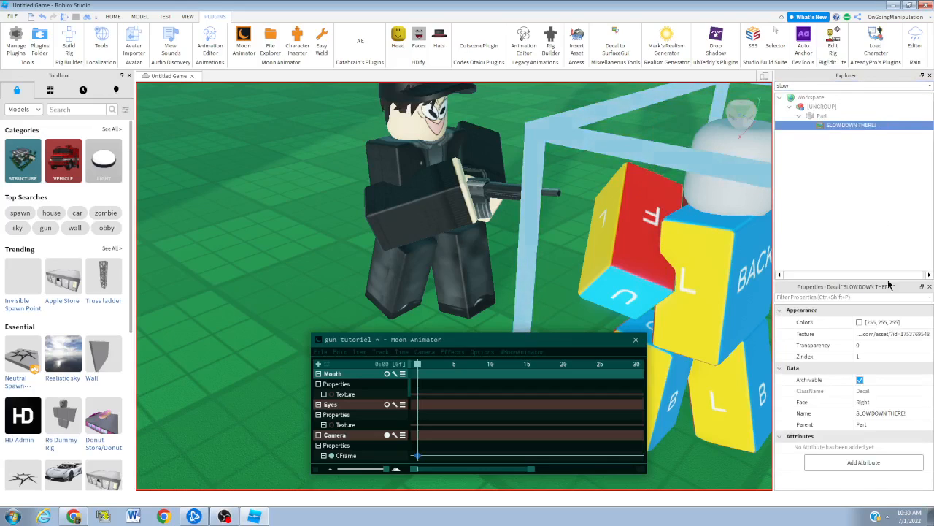
left_click(891, 334)
double_click(907, 349)
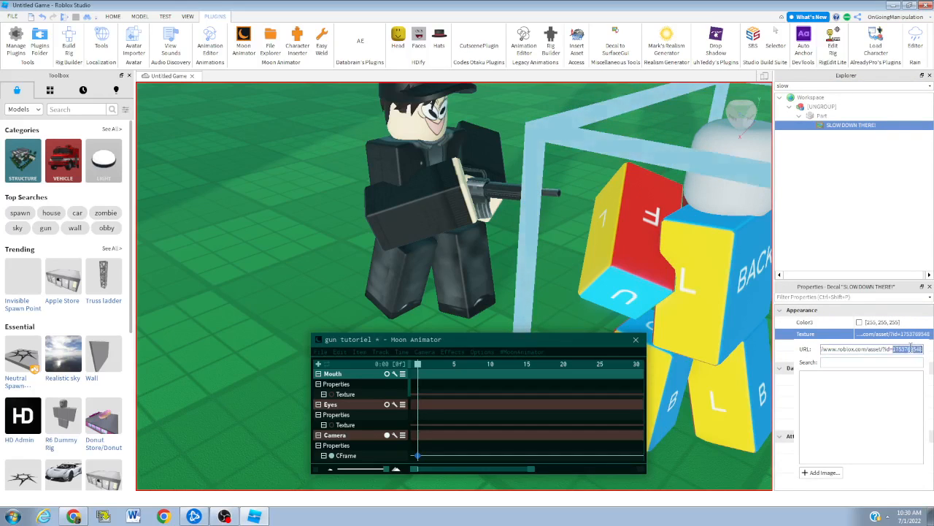
left_click(928, 85)
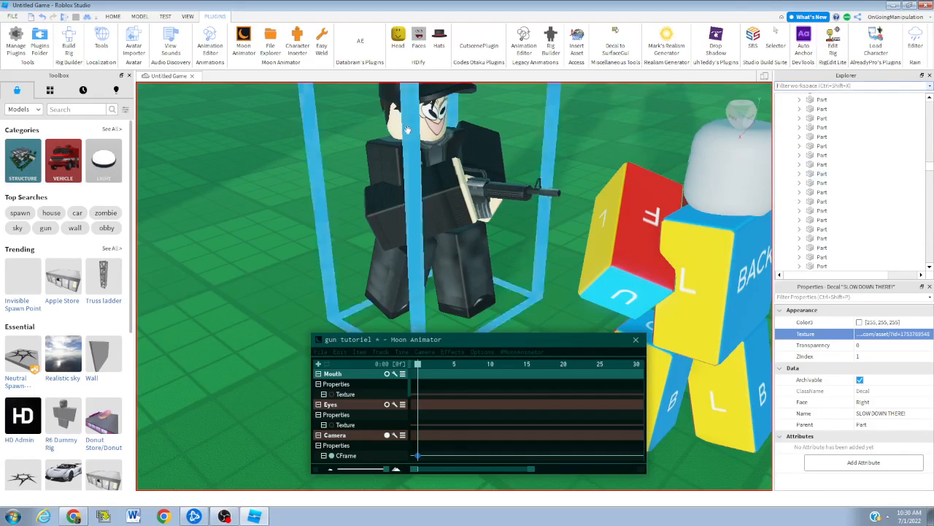
left_click(867, 146)
scroll(867, 146, "down", 1)
left_click(841, 219)
left_click(887, 333)
key("ctrl+v")
key("Return")
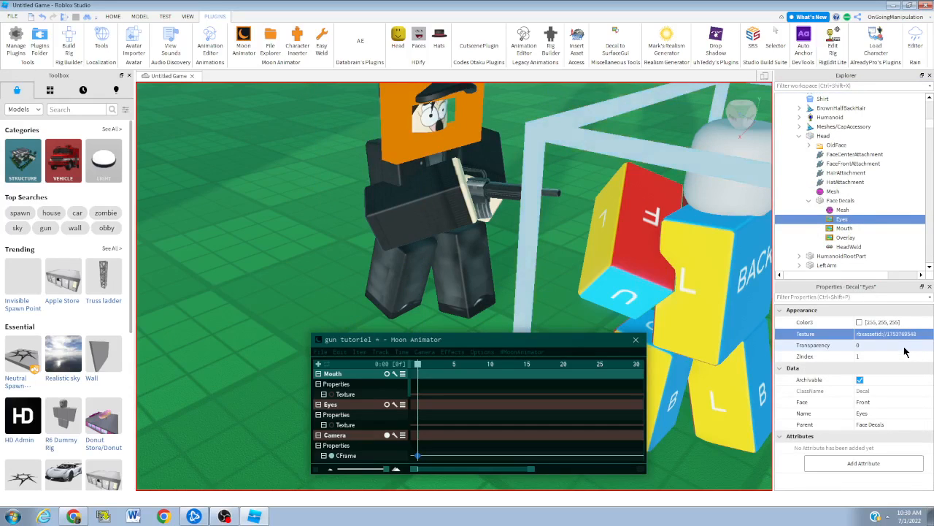
left_click(843, 228)
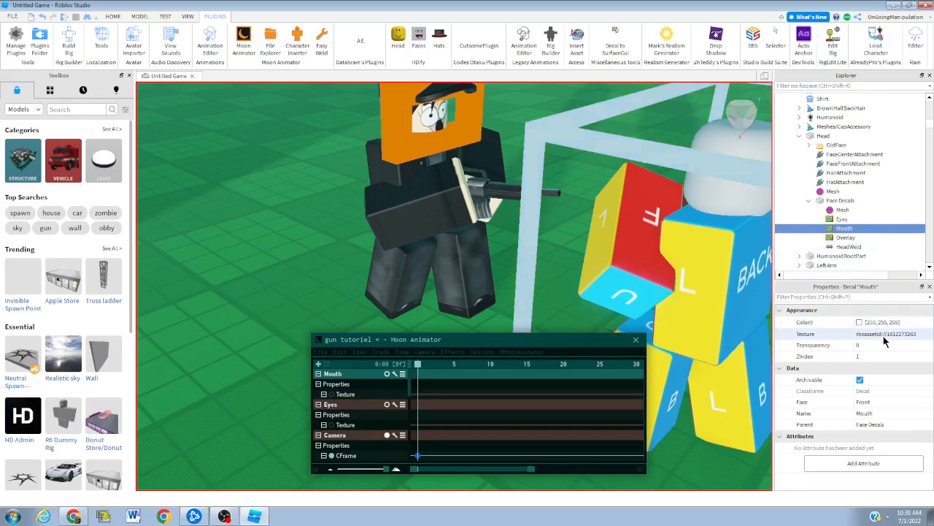
left_click(880, 344)
left_click(884, 334)
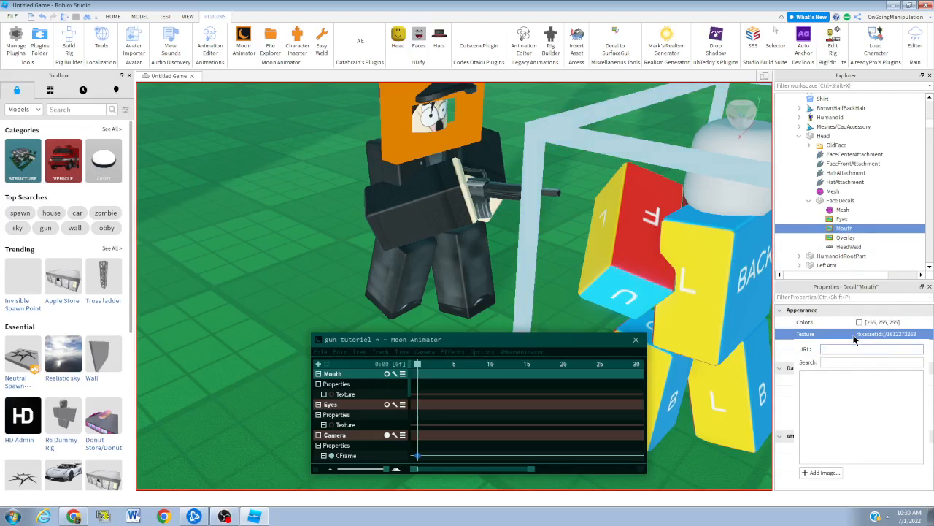
key("ctrl+v")
key("Return")
Add keyframes at frame 0 to the Texture tracks of the Mouth and Eyes items
left_click(587, 145)
key("a")
right_click_drag(587, 145, 587, 146)
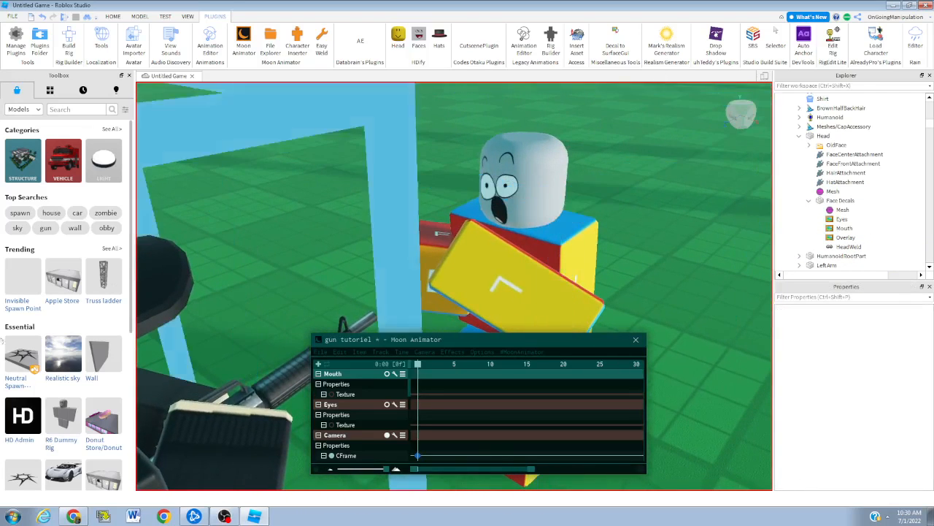
key("d")
right_click_drag(513, 252, 513, 253)
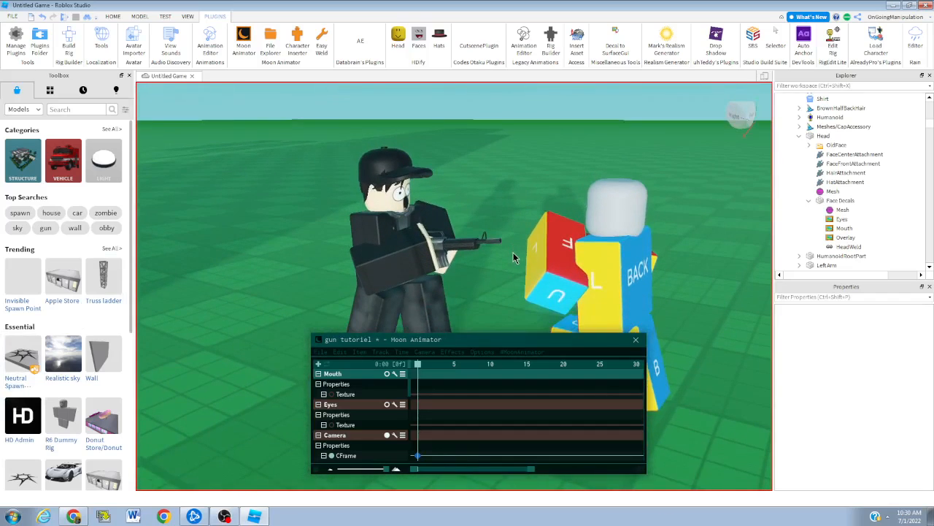
key("w")
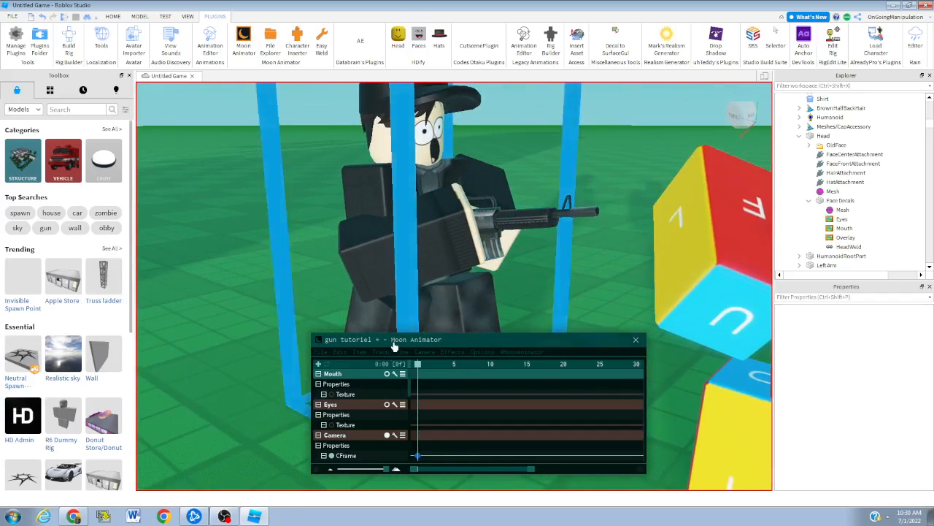
left_click(390, 427)
right_click_drag(417, 287, 411, 327)
left_click(224, 516)
left_click(235, 473)
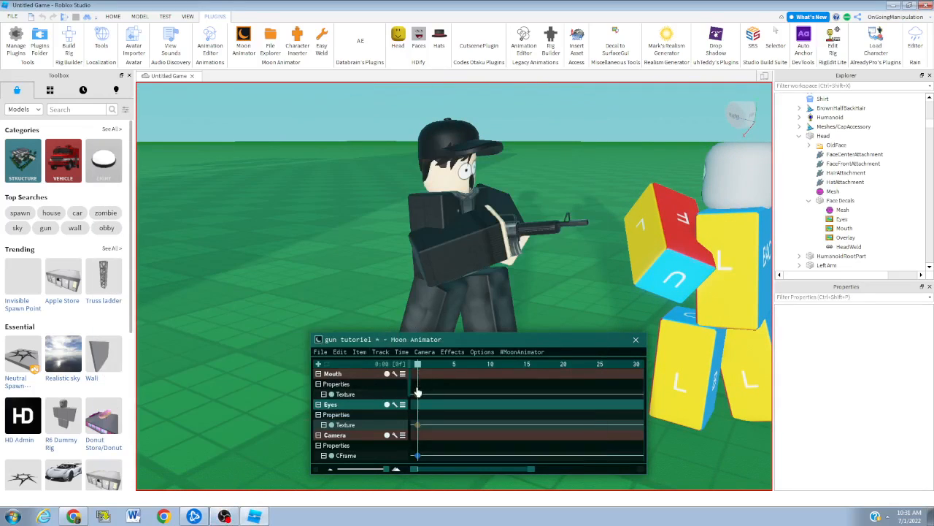
Try the Mouth and Eyes Texture keyframes at frame 5 in playback and move them back to frame 0
left_click_drag(417, 392, 451, 403)
left_click_drag(417, 430, 454, 433)
key("space")
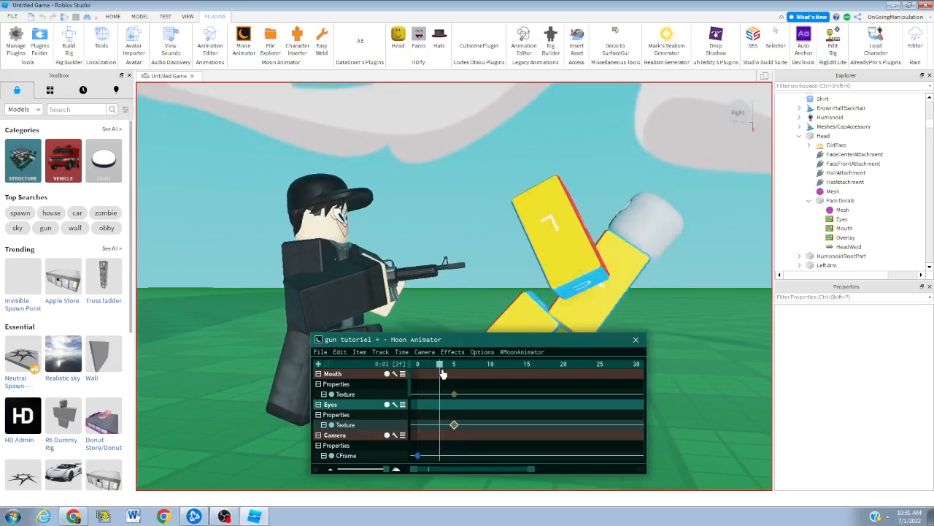
left_click_drag(453, 394, 417, 394)
left_click_drag(454, 424, 440, 426)
right_click_drag(483, 231, 479, 244)
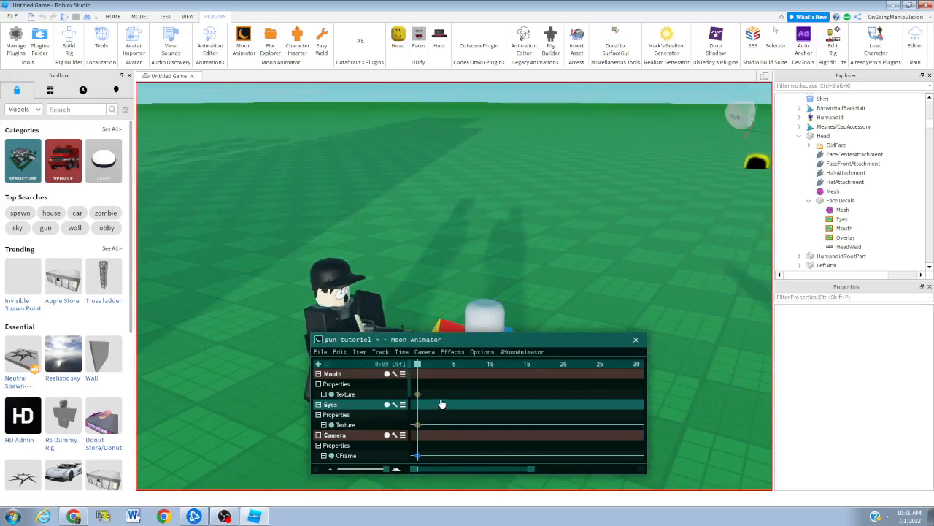
Rotate the shooter's torso at frame 0 so that the body turns away from the dummy
scroll(446, 244, "up", 10)
right_click_drag(441, 232, 444, 241)
scroll(425, 365, "up", 1)
scroll(438, 342, "down", 2)
left_click(410, 277)
right_click_drag(503, 282, 482, 267)
scroll(505, 288, "up", 3)
scroll(500, 298, "down", 4)
key("r")
left_click_drag(368, 239, 332, 233)
mouse_move(480, 234)
left_mouse_down()
mouse_move(482, 253)
mouse_move(475, 245)
left_mouse_up()
Fine-tune the tilt of the shooter's torso at frame 0 and deselect it to check the face
right_click_drag(474, 246, 476, 249)
right_click_drag(454, 221, 446, 218)
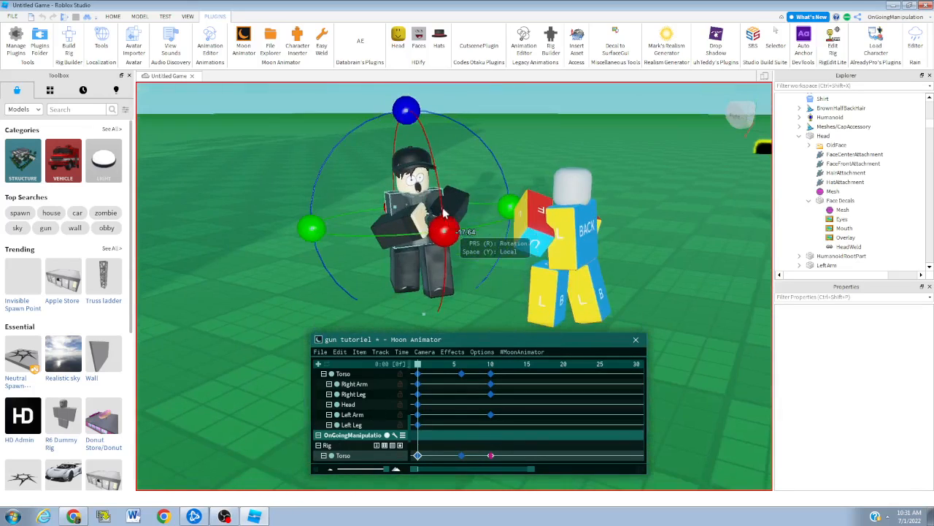
left_click_drag(410, 116, 410, 112)
left_click_drag(441, 232, 438, 235)
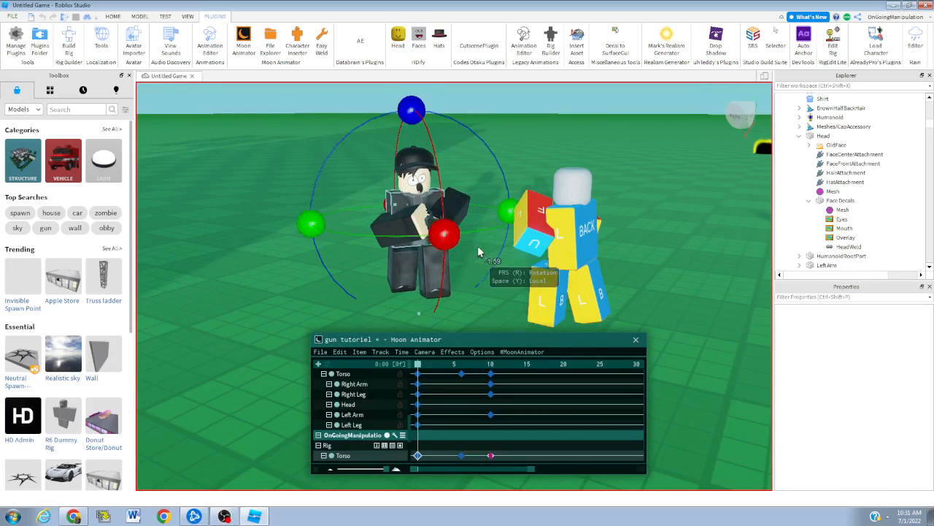
scroll(502, 194, "up", 2)
right_click_drag(504, 193, 495, 250)
left_click_drag(457, 272, 460, 256)
right_click_drag(502, 210, 513, 261)
scroll(516, 224, "down", 6)
left_click(511, 254)
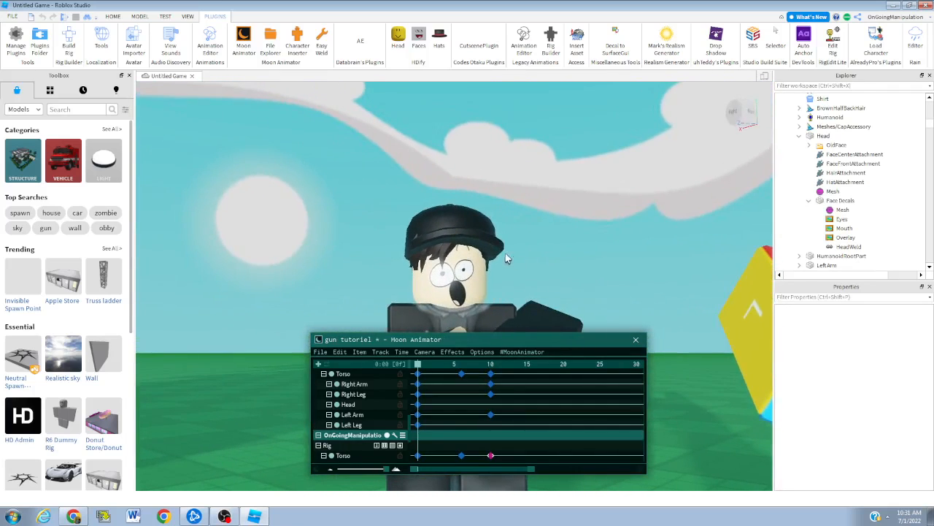
scroll(597, 291, "up", 3)
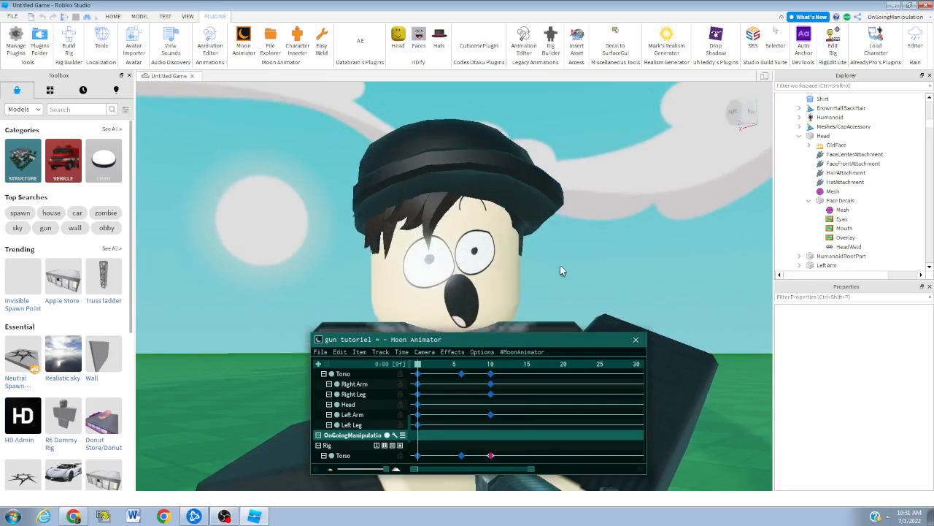
Rotate the dummy's torso at frame 0 so that the dummy faces the front instead of the shooter
right_click_drag(561, 270, 553, 309)
scroll(556, 310, "up", 3)
scroll(555, 310, "down", 4)
scroll(555, 310, "down", 2)
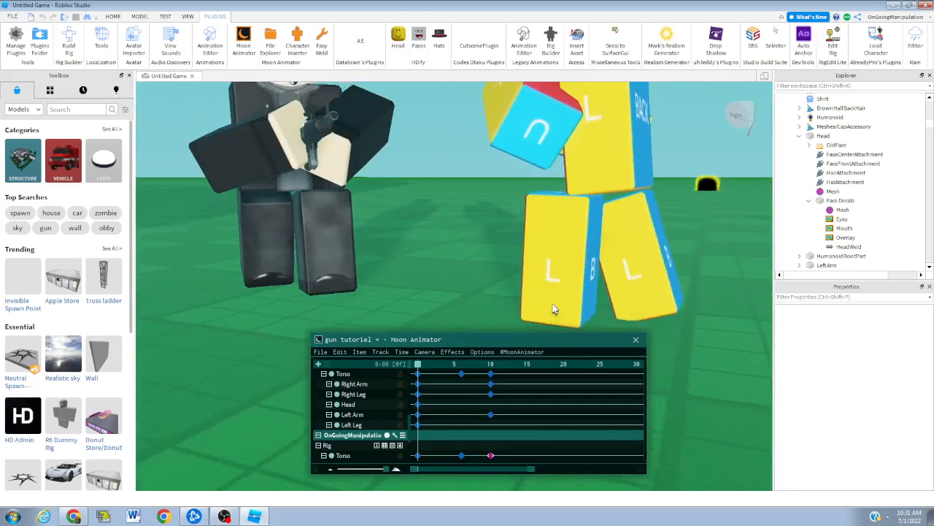
scroll(553, 306, "down", 4)
scroll(523, 248, "down", 1)
left_click(522, 246)
key("r")
key("y")
left_click_drag(504, 229, 673, 283)
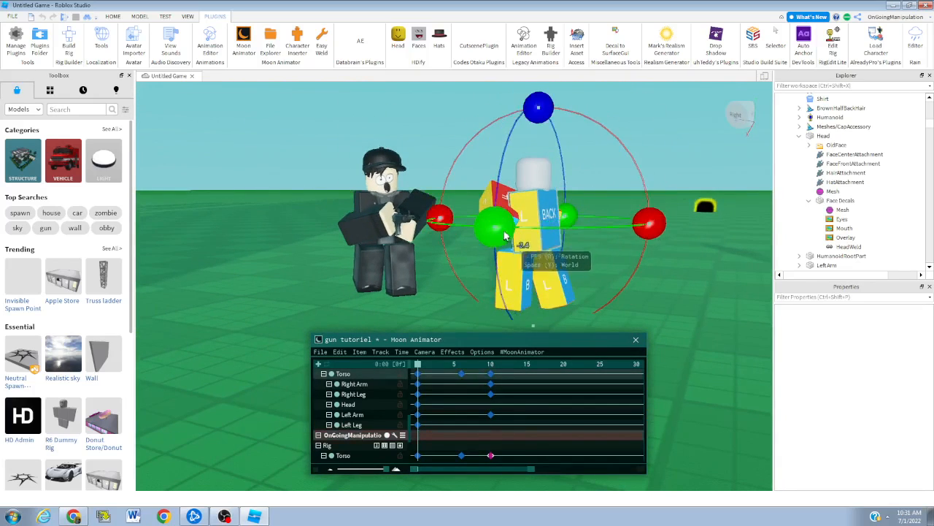
left_click(646, 280)
left_click(515, 198)
left_click_drag(505, 221, 512, 220)
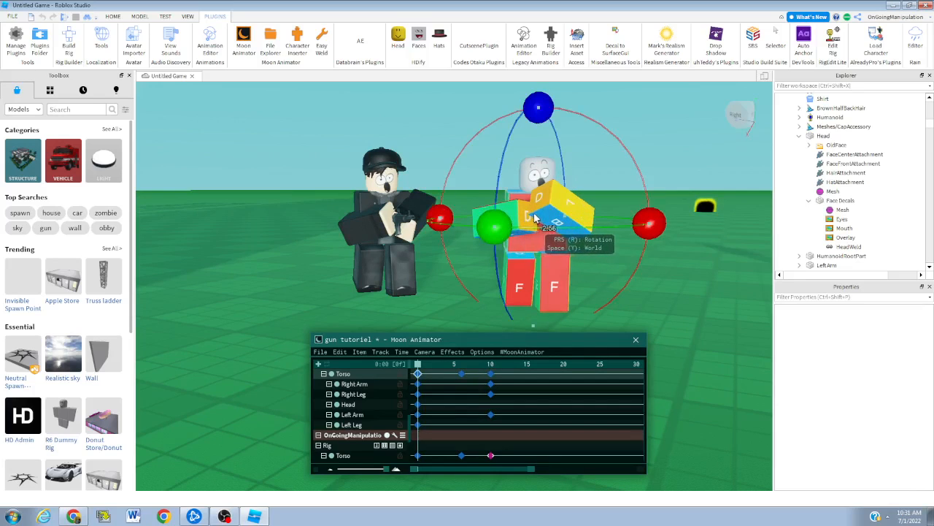
Rotate the dummy's right arm at frame 0 so that it is raised beside the head
left_click(527, 217)
right_click_drag(602, 221, 603, 221)
key("y")
key("a")
right_click_drag(595, 179, 593, 176)
left_click_drag(560, 106, 450, 169)
left_click_drag(570, 207, 519, 186)
key("d")
key("y")
right_click_drag(590, 205, 591, 206)
key("r")
key("y")
left_click_drag(614, 151, 618, 126)
left_click(644, 219)
Rotate the dummy's left arm at frame 0 so that it is raised beside the head, mirroring the right arm
right_click_drag(644, 221, 643, 221)
key("d")
key("r")
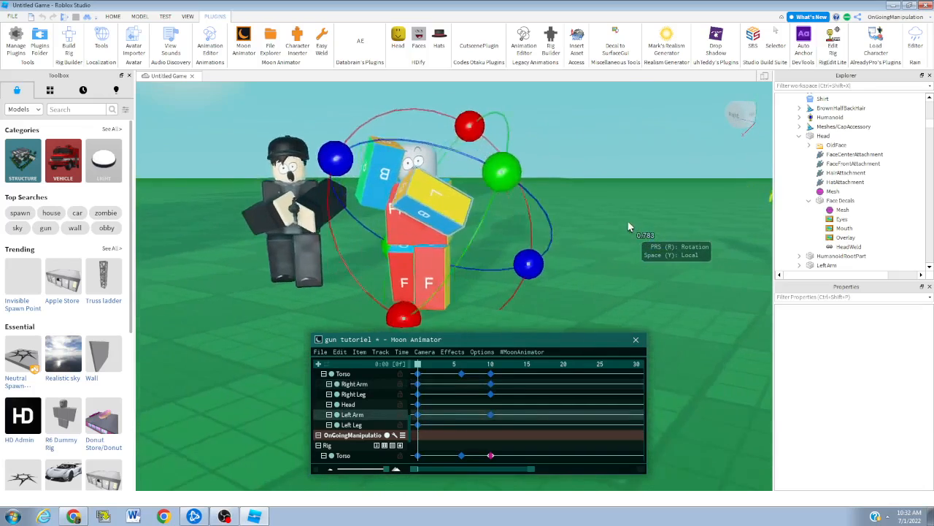
left_click_drag(431, 138, 497, 186)
key("a")
right_click_drag(460, 286, 461, 287)
left_click_drag(603, 175, 604, 171)
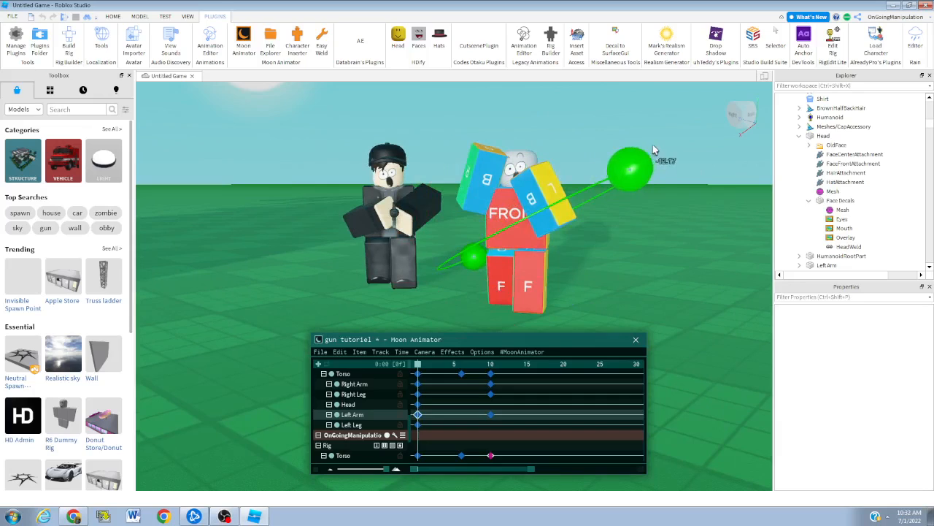
left_click_drag(680, 140, 677, 154)
left_click_drag(602, 179, 499, 108)
left_click_drag(640, 149, 644, 146)
left_click(662, 211)
Examine the frame 0 poses of the shooter and the dummy together from several distances and heights, with the animator window hidden
right_click_drag(662, 211, 662, 212)
key("w")
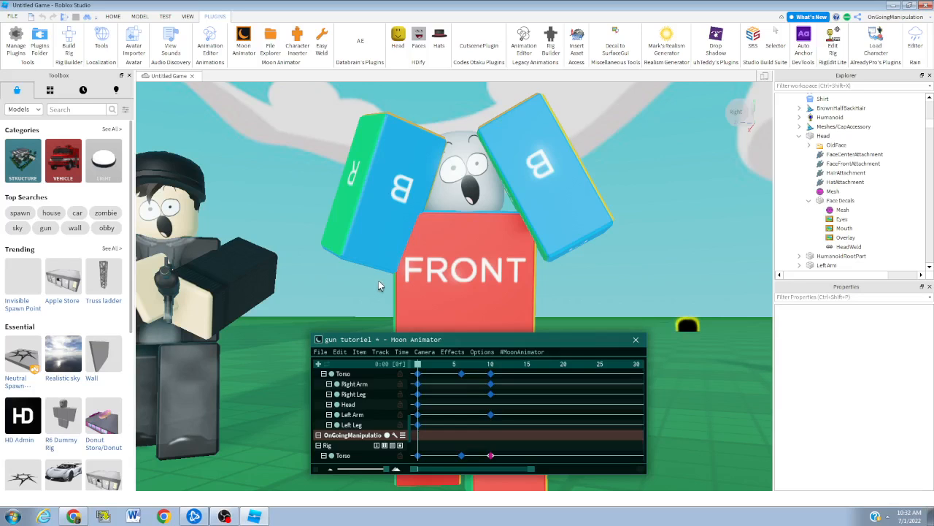
right_click_drag(379, 281, 382, 287)
scroll(379, 281, "down", 5)
scroll(381, 280, "up", 3)
scroll(390, 279, "up", 1)
scroll(423, 265, "down", 3)
scroll(428, 266, "up", 2)
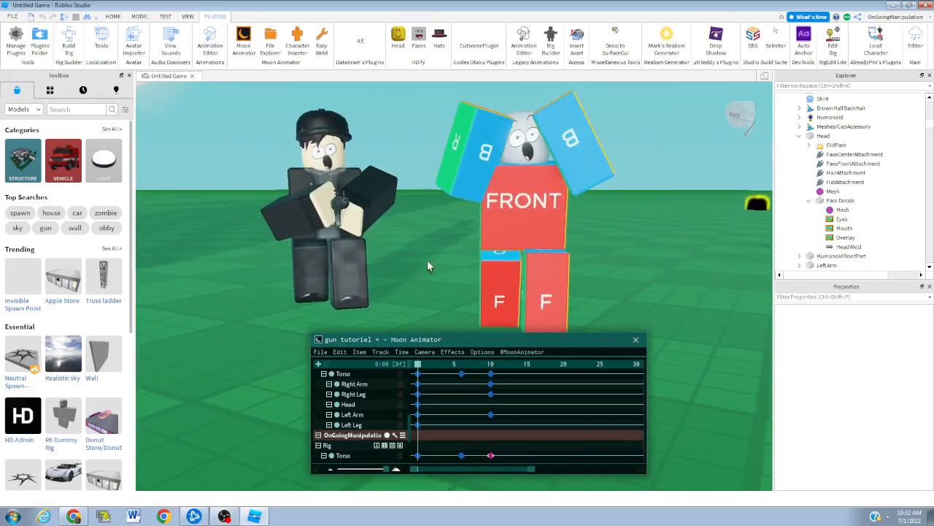
scroll(427, 259, "down", 2)
left_click(490, 173)
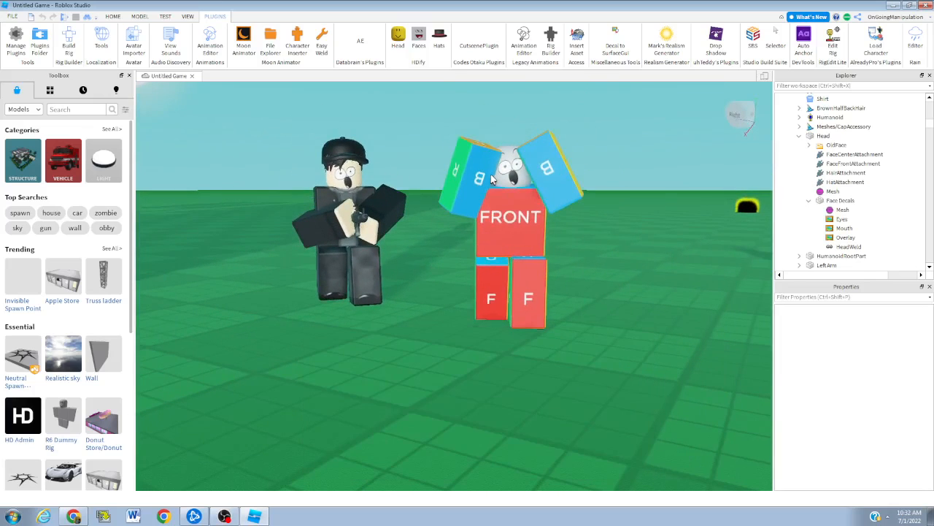
right_click_drag(445, 313, 448, 319)
scroll(444, 313, "up", 3)
scroll(445, 314, "down", 1)
scroll(447, 319, "down", 3)
scroll(447, 319, "up", 1)
scroll(447, 319, "down", 1)
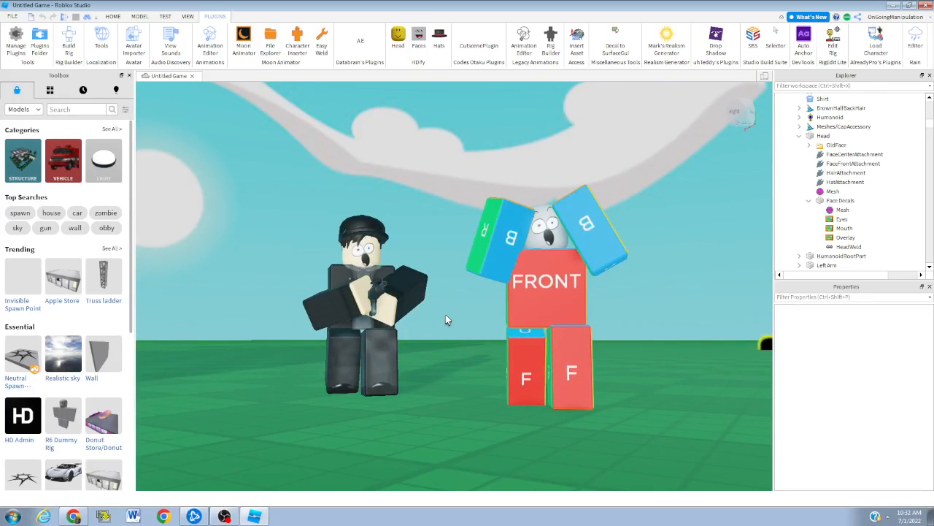
scroll(447, 319, "up", 1)
scroll(447, 319, "down", 1)
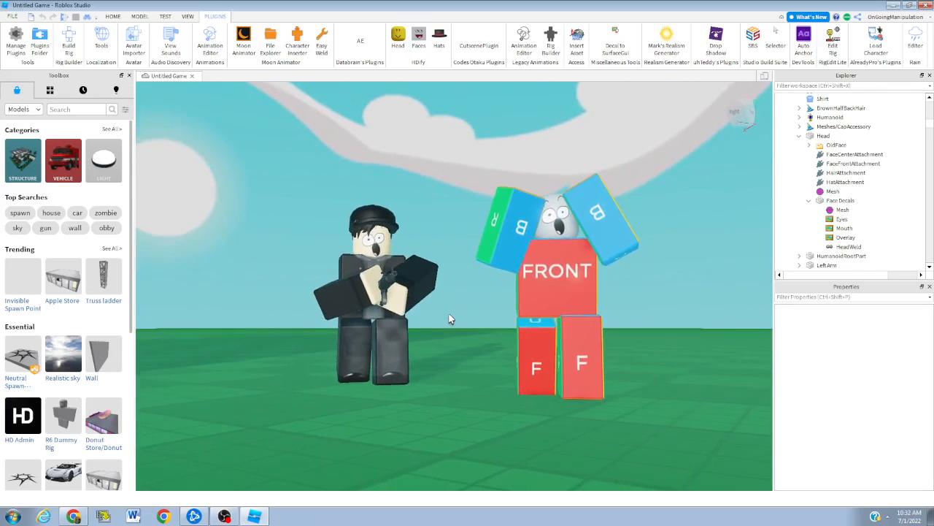
scroll(448, 319, "up", 1)
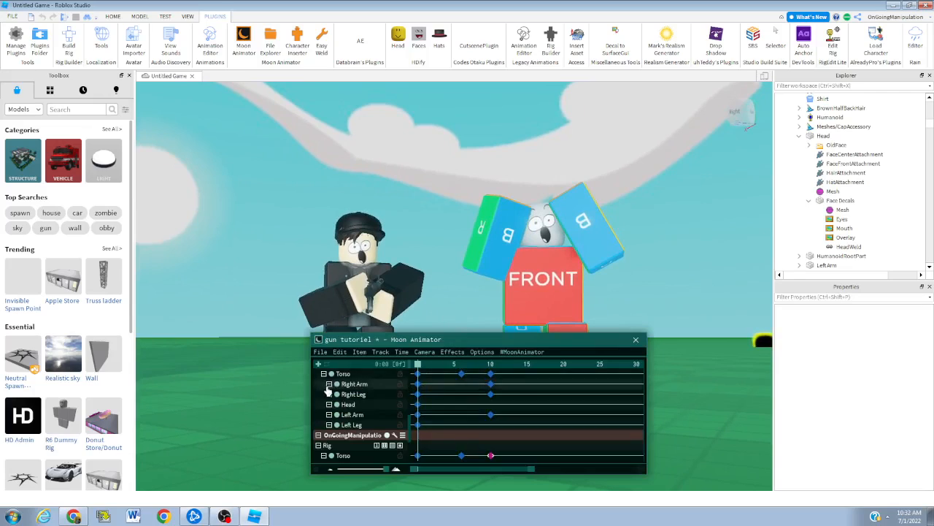
Set the value of the Camera's FieldOfView keyframe at frame 0 to 30
scroll(363, 411, "down", 6)
scroll(379, 435, "down", 3)
left_click_drag(492, 406, 417, 406)
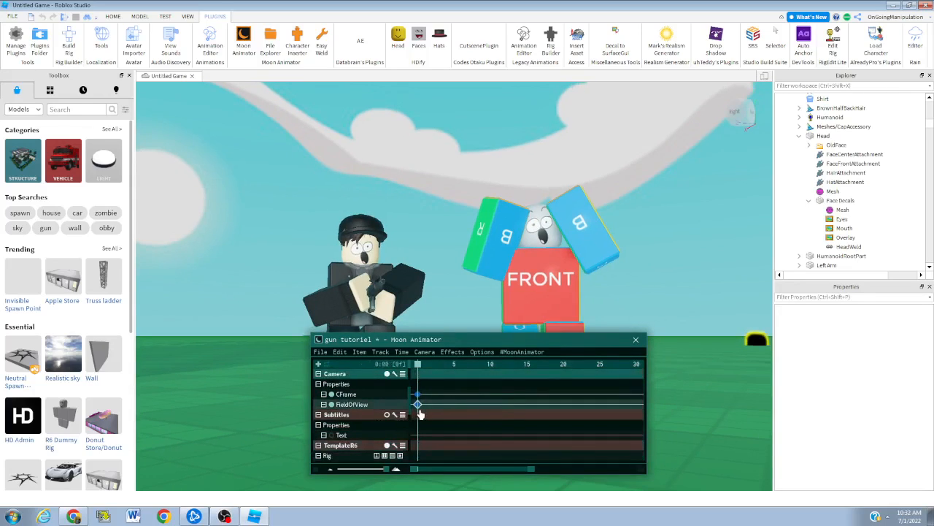
double_click(418, 405)
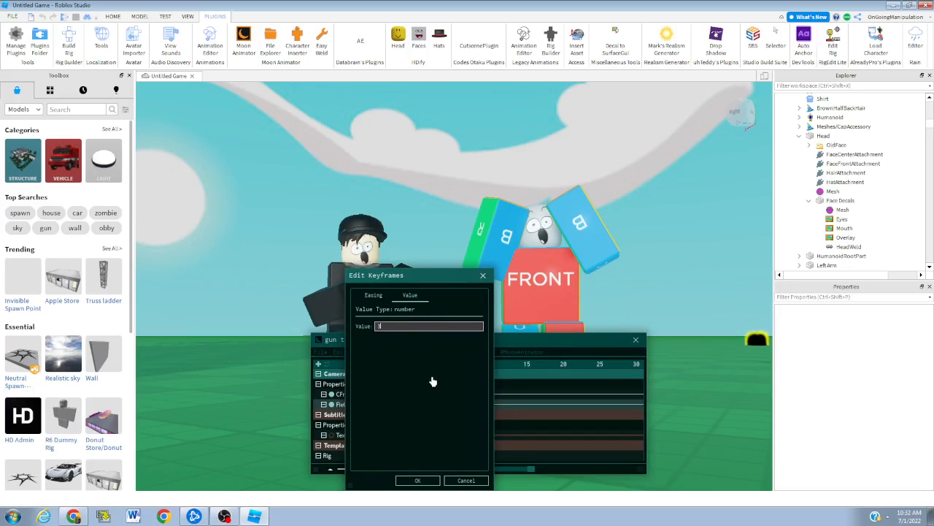
type("30")
left_click(418, 480)
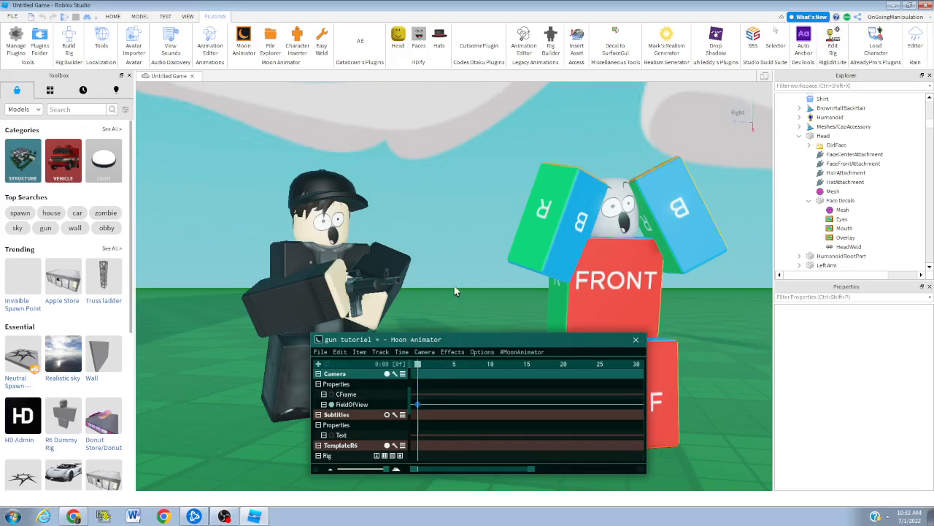
Reframe the shooter and the dummy and readjust the value of the Camera's FieldOfView keyframe at frame 0
key("w")
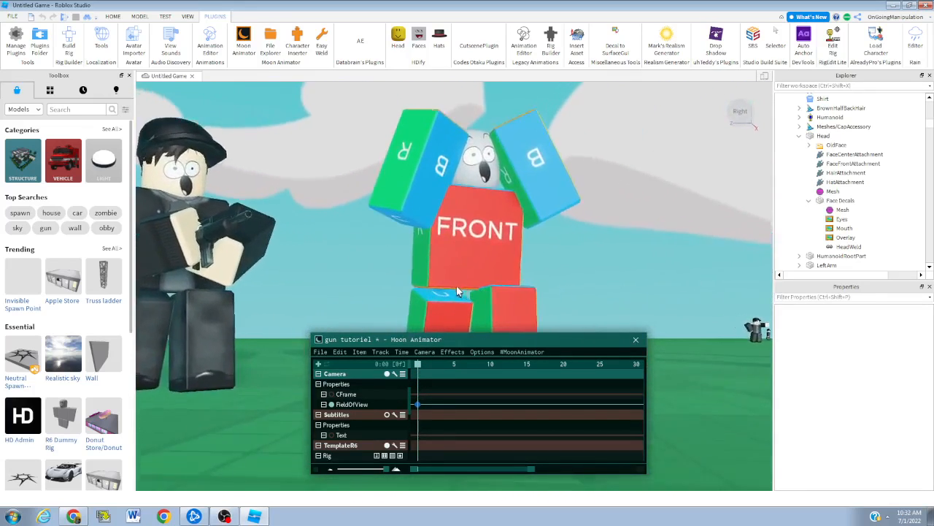
key("a")
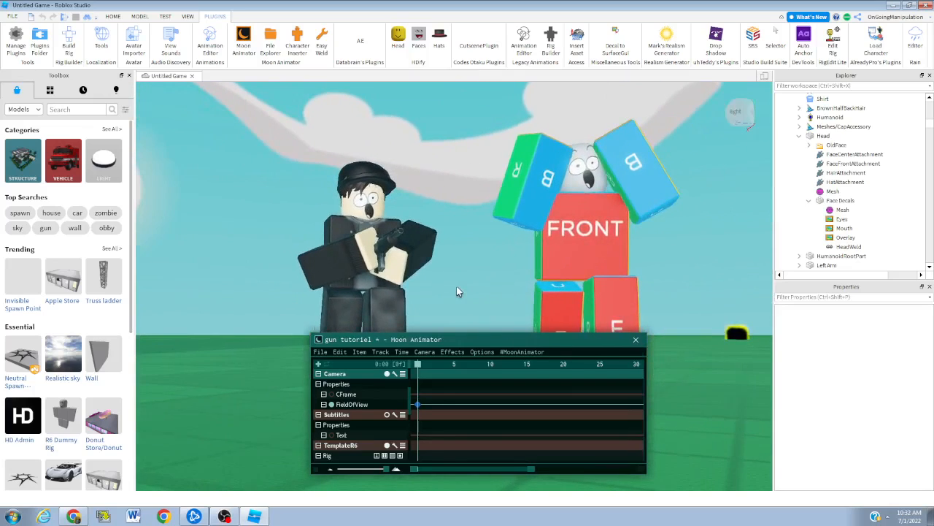
key("d")
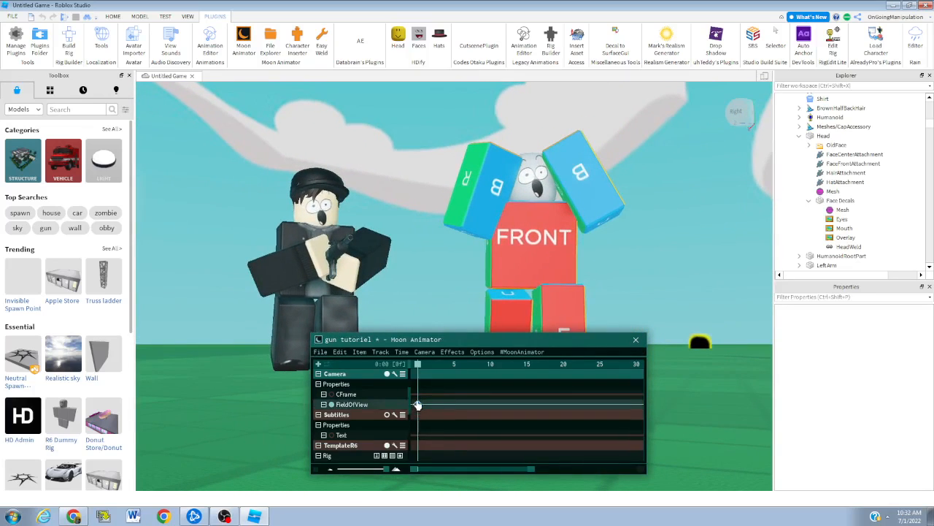
double_click(417, 405)
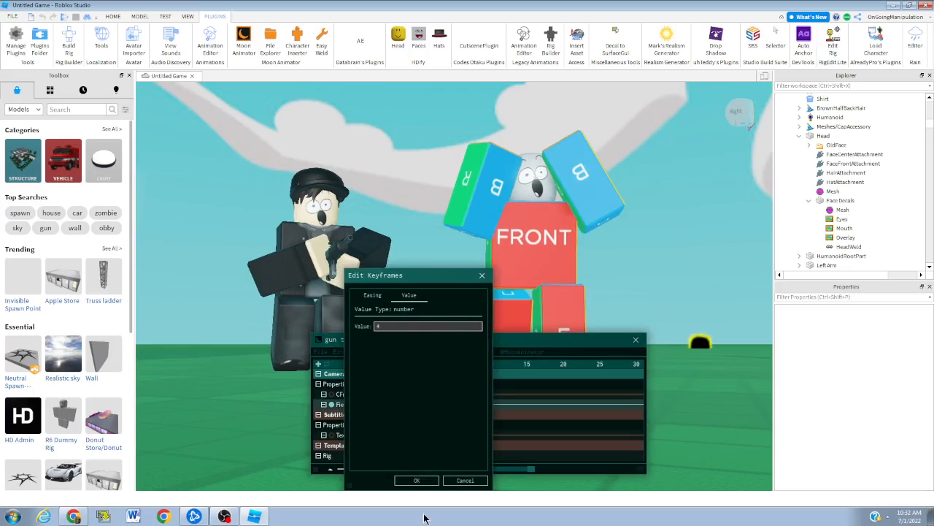
left_click(407, 481)
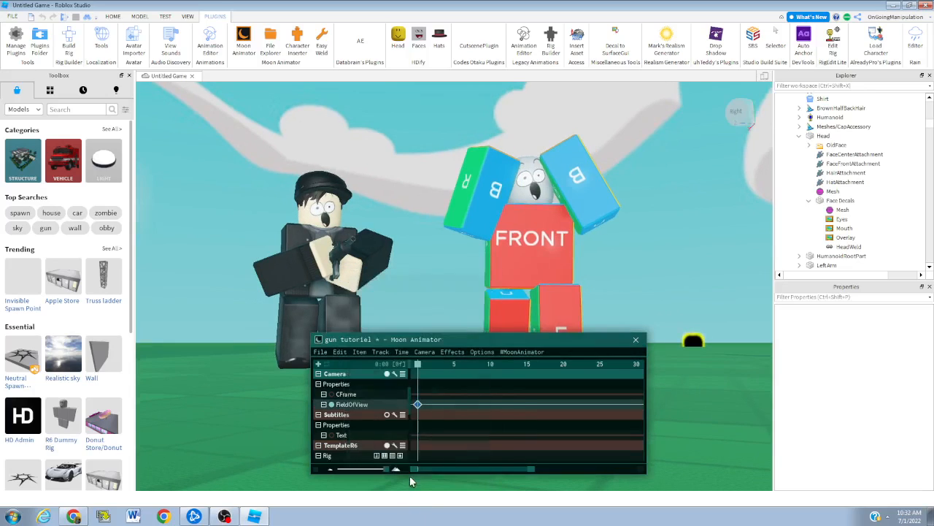
double_click(418, 404)
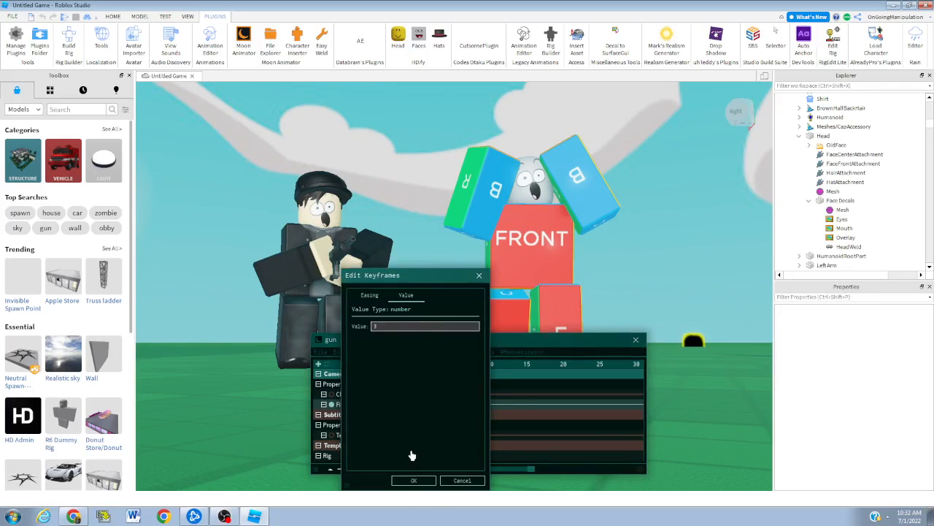
left_click(411, 481)
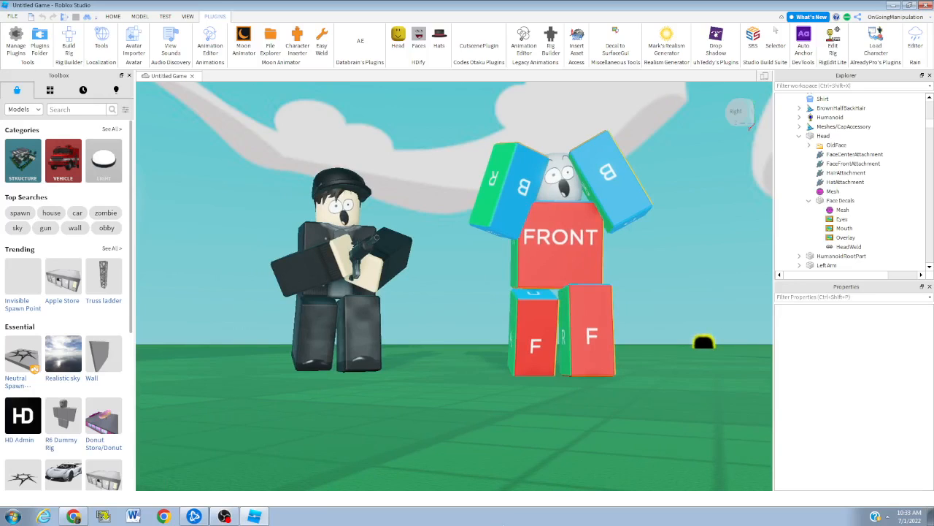
Move the dummy's torso farther away from the shooter and rotate it slightly while keeping it facing front
left_click(567, 251)
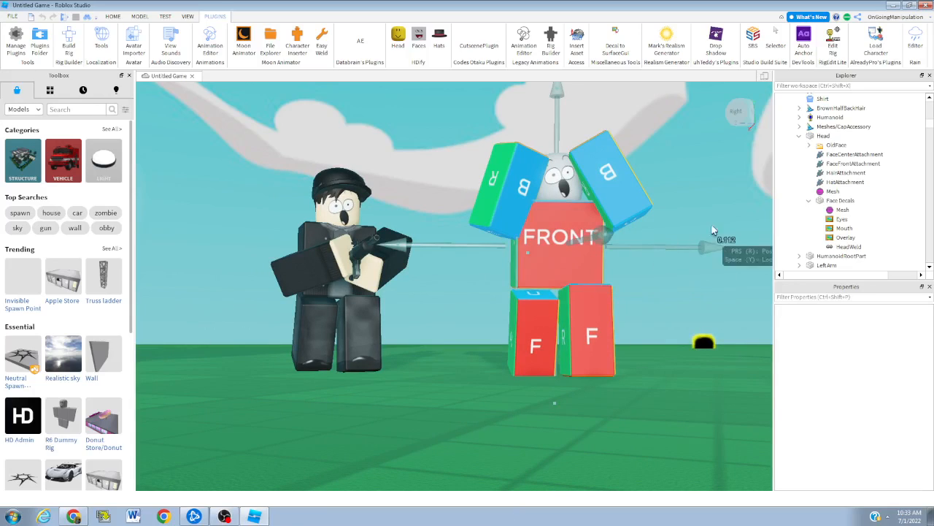
left_click_drag(648, 238, 733, 240)
key("ctrl+4")
mouse_move(482, 232)
left_mouse_down()
mouse_move(450, 238)
mouse_move(455, 246)
mouse_move(481, 234)
mouse_move(461, 238)
mouse_move(482, 243)
left_mouse_up()
left_click_drag(597, 223, 588, 248)
left_click(408, 312)
Twist the shooter's right arm and rotate the gun to a new angle in front of the chest
left_click(336, 257)
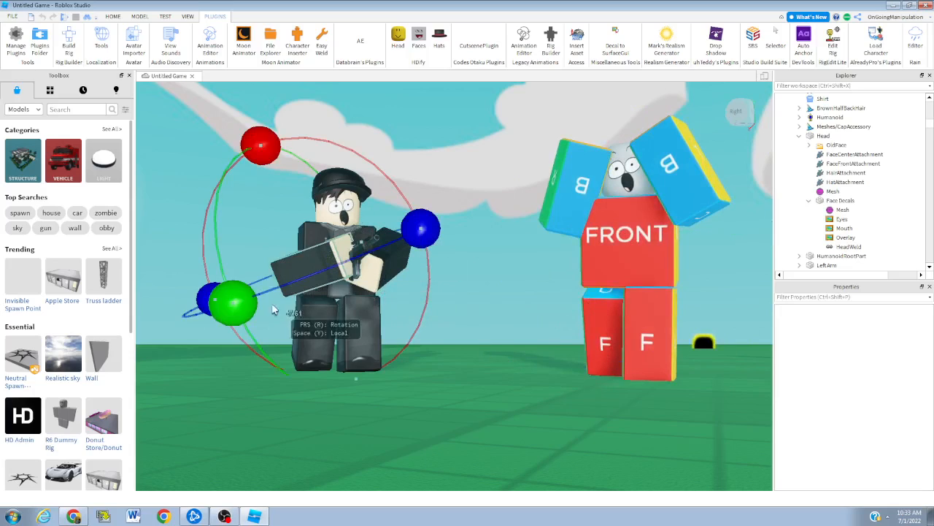
left_click_drag(422, 231, 435, 255)
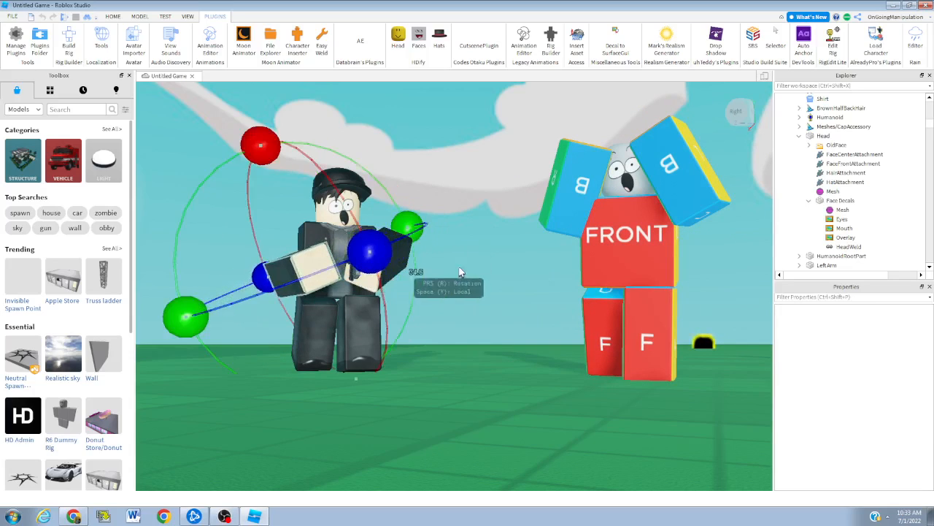
mouse_move(365, 139)
left_mouse_down()
mouse_move(383, 140)
mouse_move(371, 141)
mouse_move(380, 149)
left_mouse_up()
left_click_drag(387, 280, 292, 218)
key("r")
key("r")
left_click_drag(380, 133, 409, 165)
key("r")
left_click_drag(383, 307, 372, 334)
key("r")
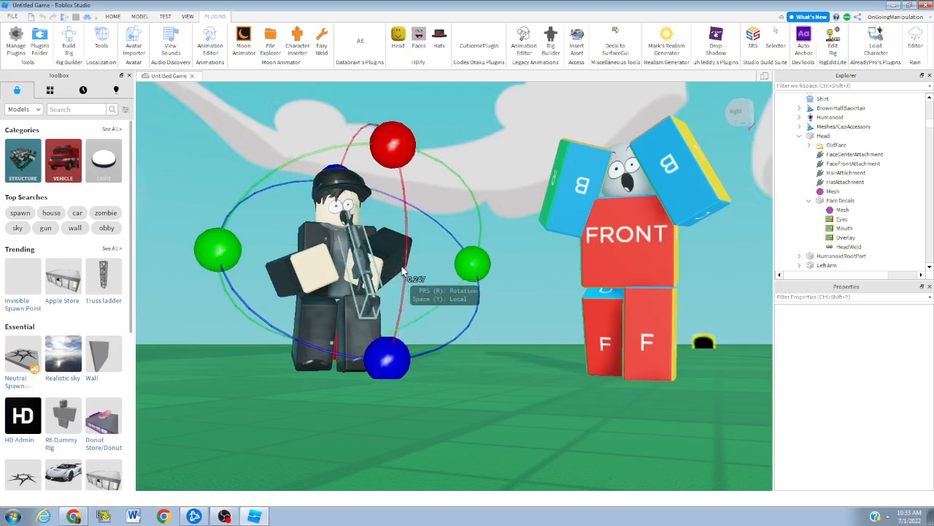
key("y")
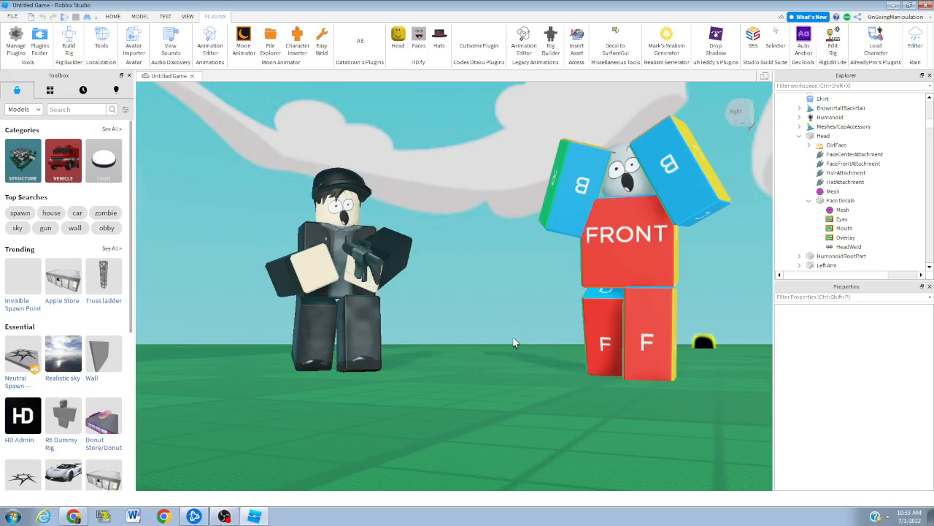
Rotate the shooter's right arm so that its hand meets the gun and the other hand in front of the chest
left_click(362, 266)
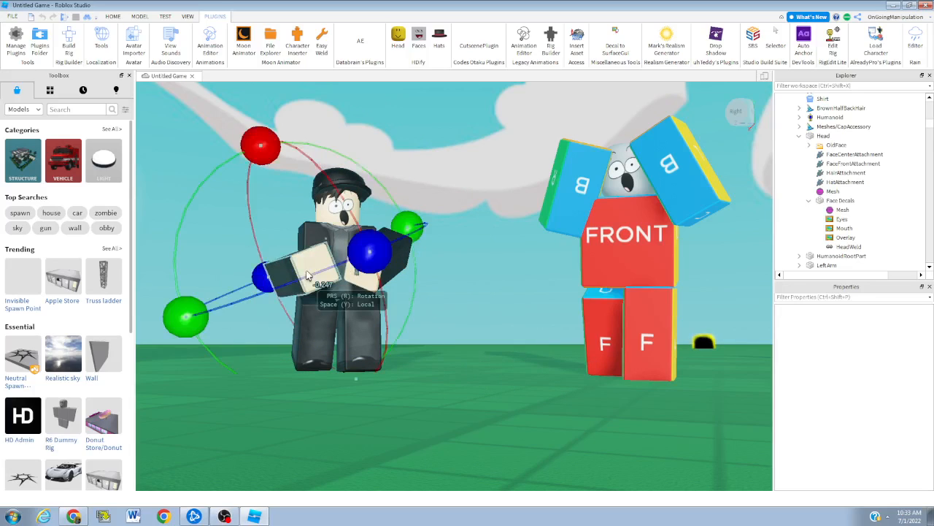
left_click_drag(367, 253, 394, 255)
left_click_drag(262, 146, 267, 141)
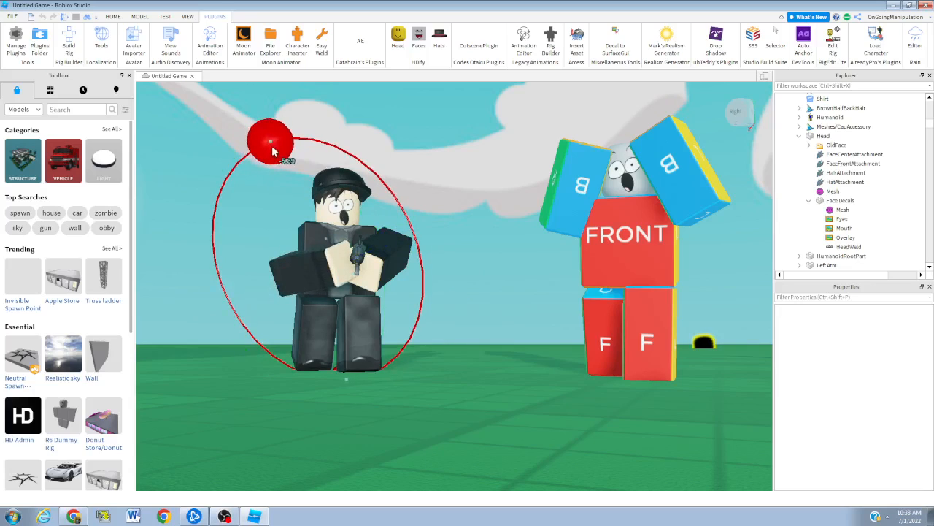
key("r")
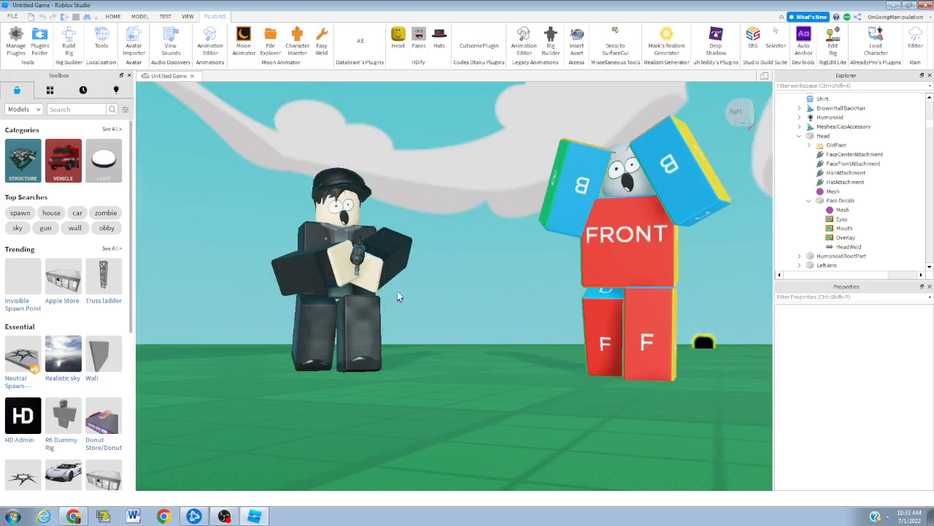
key("r")
key("y")
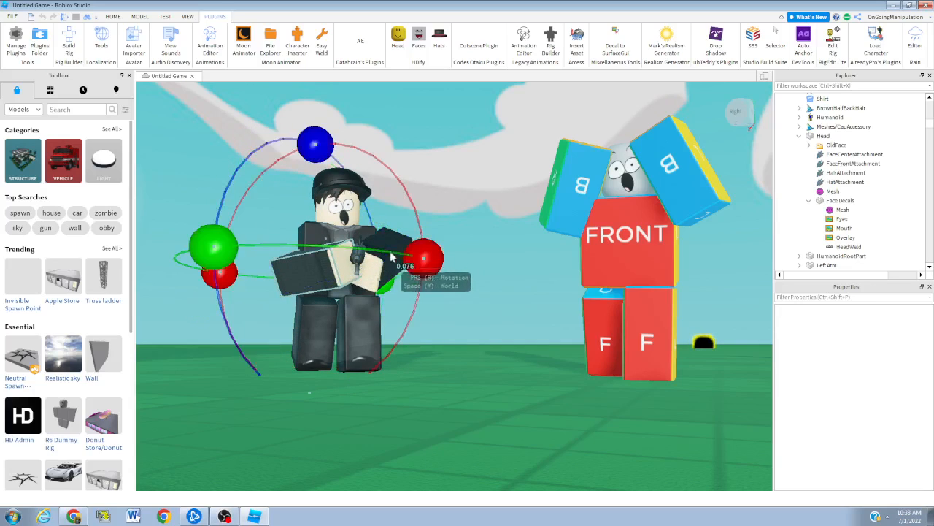
mouse_move(228, 239)
left_mouse_down()
mouse_move(202, 243)
mouse_move(214, 244)
left_mouse_up()
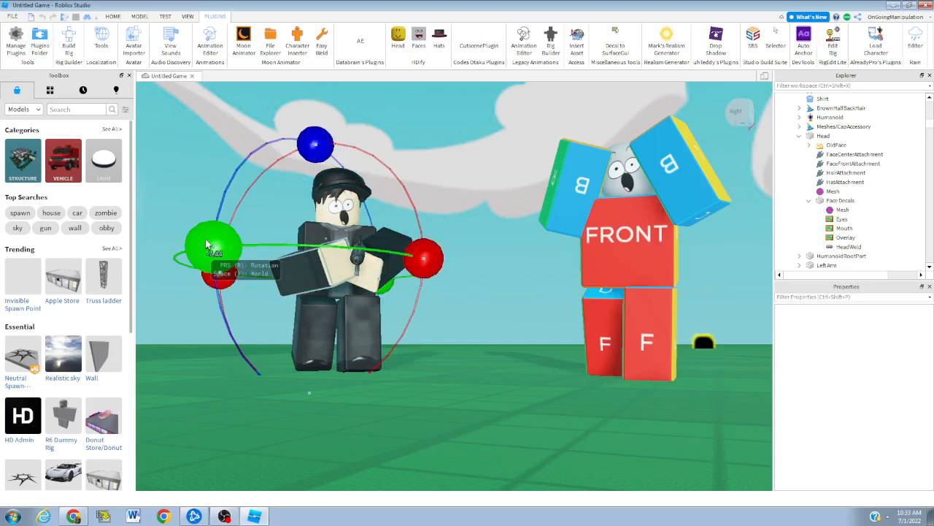
left_click(471, 168)
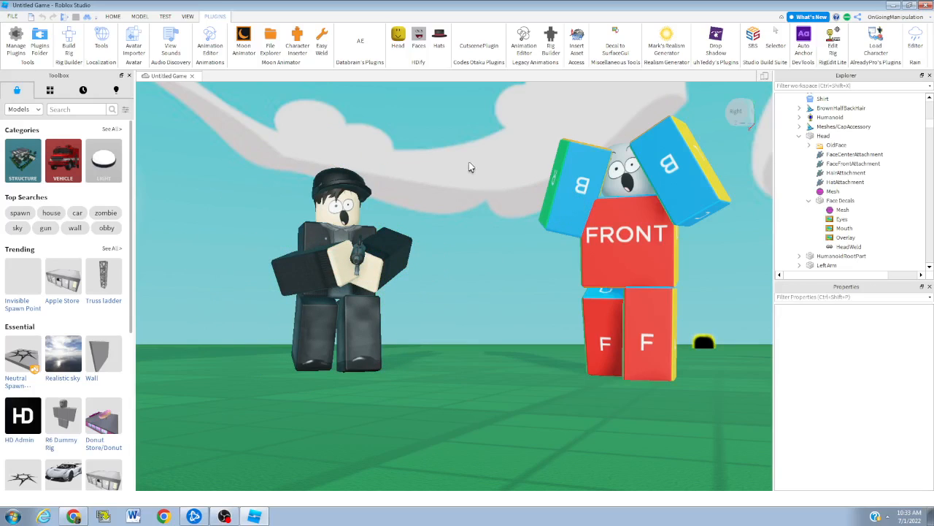
Select the shooter's right arm and set its transform handles to rotation in local space
left_click(292, 303)
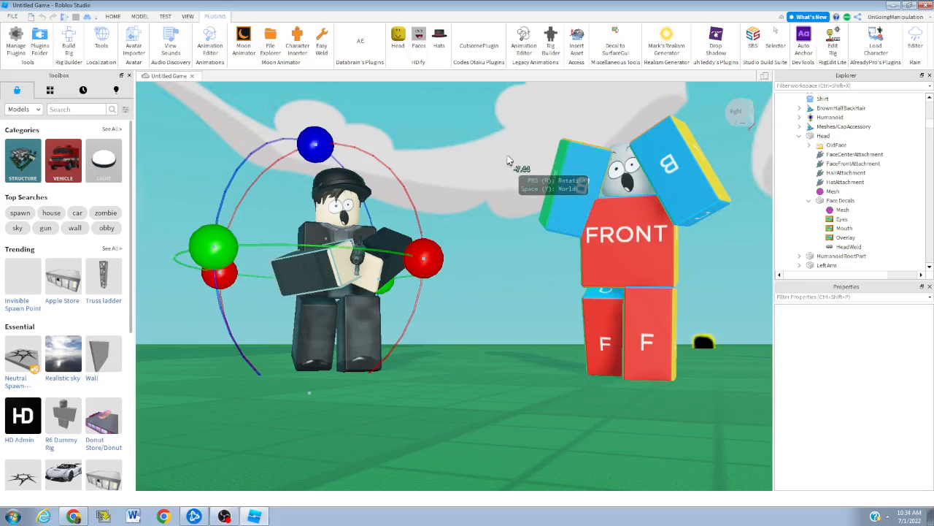
key("r")
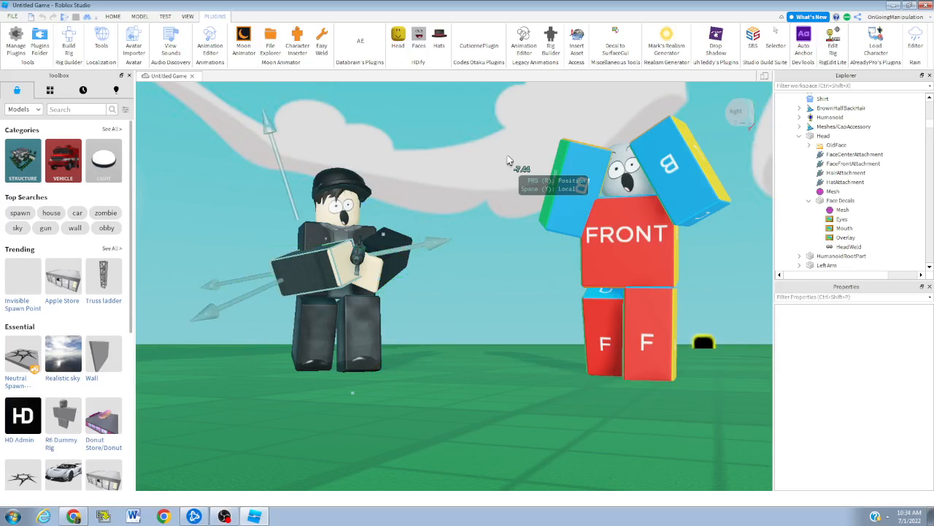
key("r")
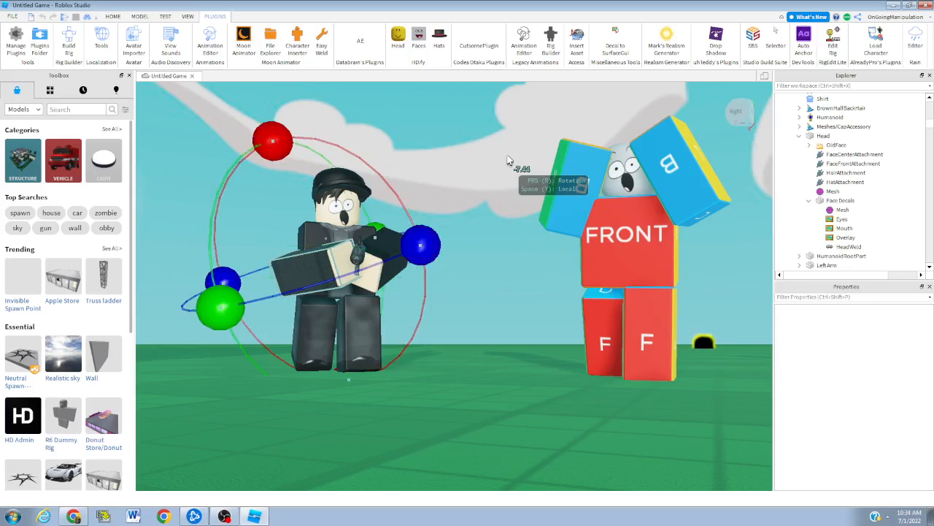
Rotate the shooter's right arm slightly in world space to refine how its hand meets the gun
key("y")
key("r")
key("y")
key("r")
key("r")
key("r")
key("r")
key("r")
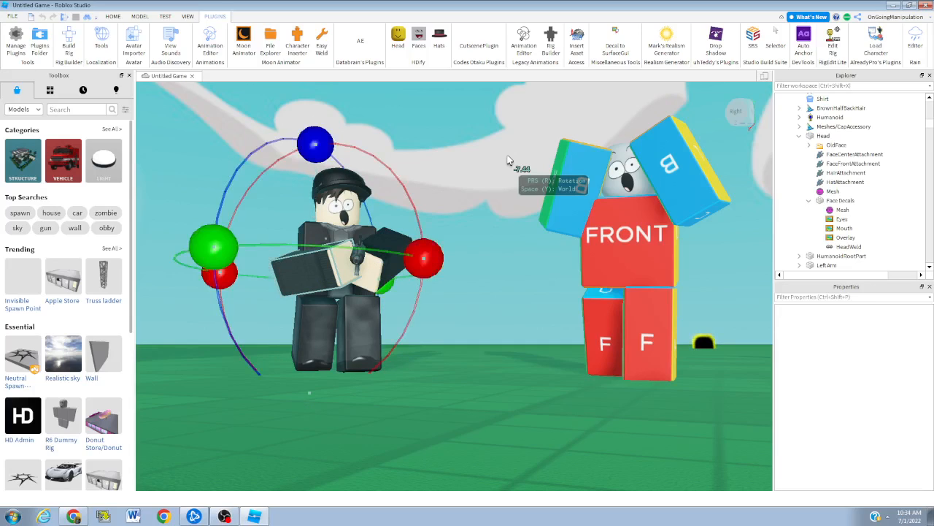
key("r")
left_click_drag(387, 248, 397, 239)
left_click_drag(282, 159, 282, 162)
left_click(501, 131)
Rotate the shooter's left arm slightly in world space to adjust its angle in front of the chest
left_click(373, 251)
key("r")
left_click_drag(370, 365, 369, 374)
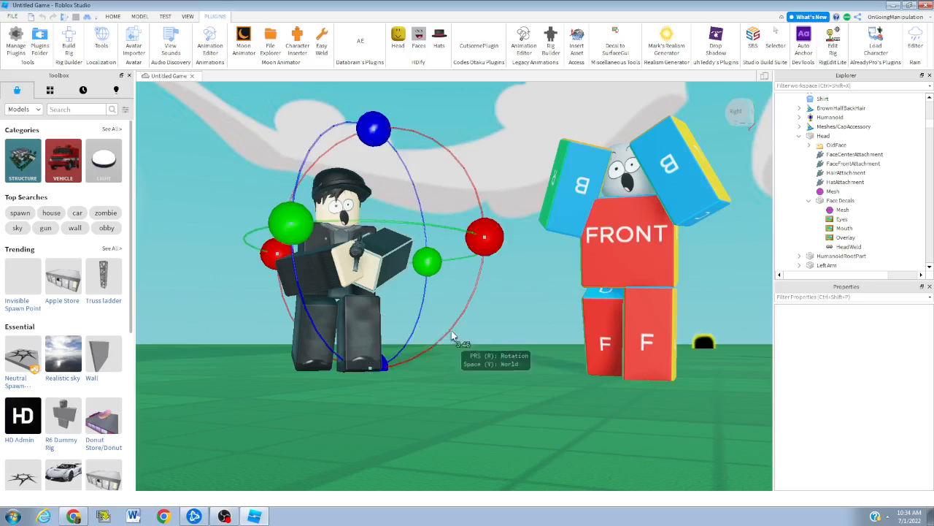
Adjust the gun's position and rotation slightly between the shooter's hands
key("r")
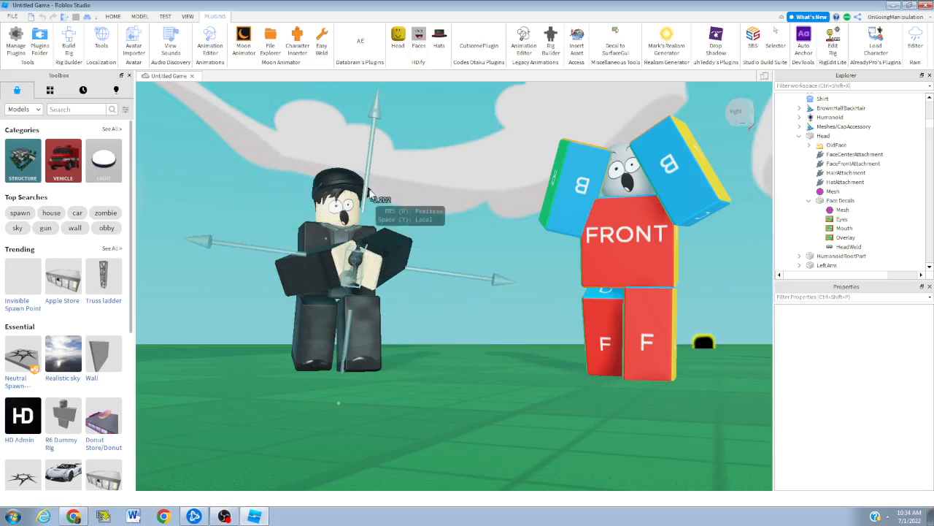
left_click(441, 264)
left_click(356, 266)
key("r")
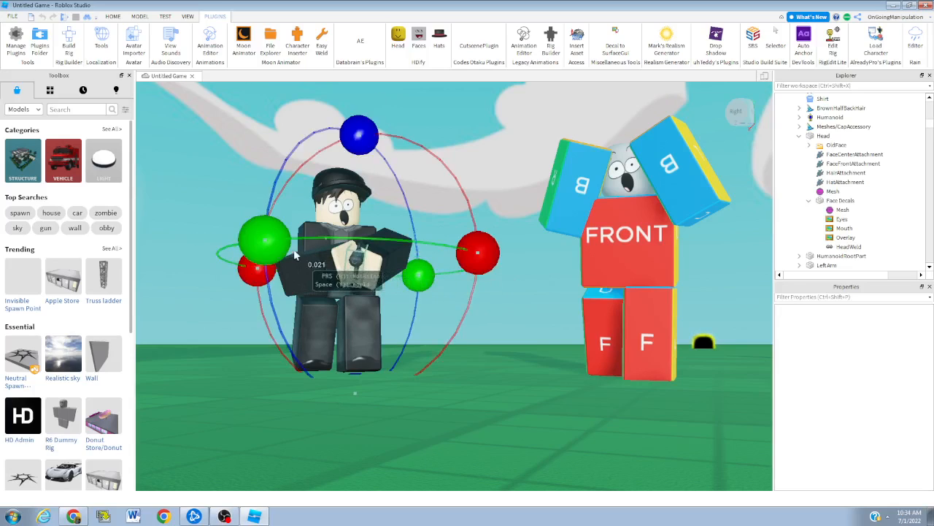
key("l")
left_click_drag(347, 278, 537, 371)
left_click(537, 372)
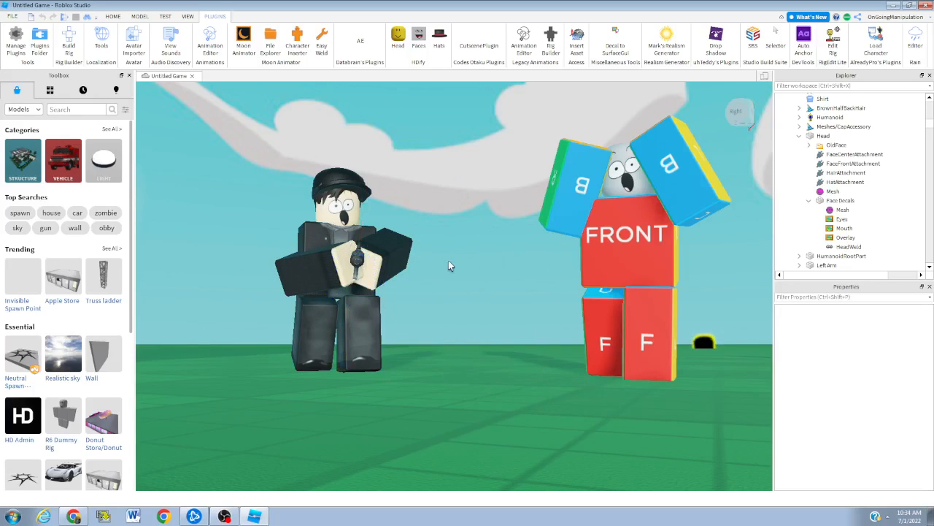
Turn the shooter's head slightly away from the dummy and adjust its tilt
left_click(341, 226)
left_click_drag(203, 214, 192, 230)
key("ctrl+z")
mouse_move(450, 234)
left_mouse_down()
mouse_move(460, 237)
mouse_move(447, 232)
left_mouse_up()
left_click_drag(205, 218, 198, 224)
left_click(216, 335)
left_click(338, 199)
left_click_drag(318, 213, 313, 226)
left_click(512, 315)
left_click(331, 234)
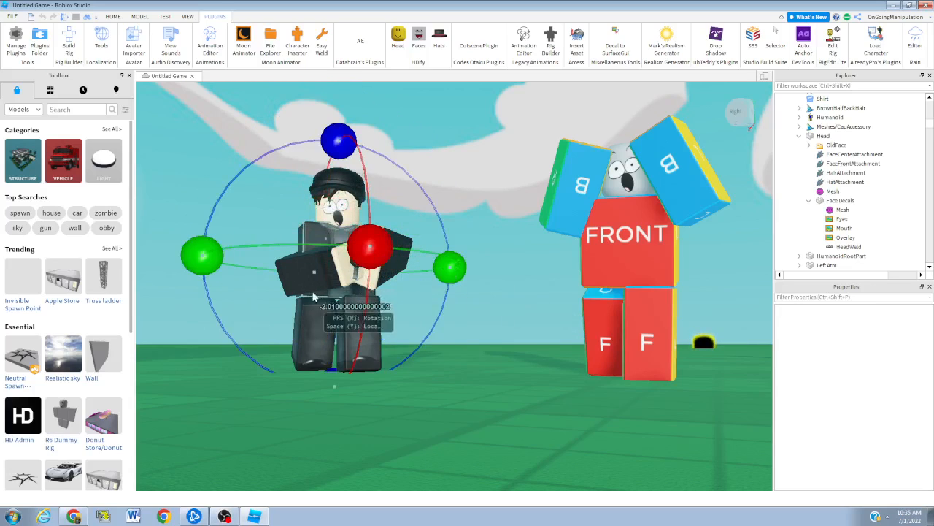
left_click(535, 361)
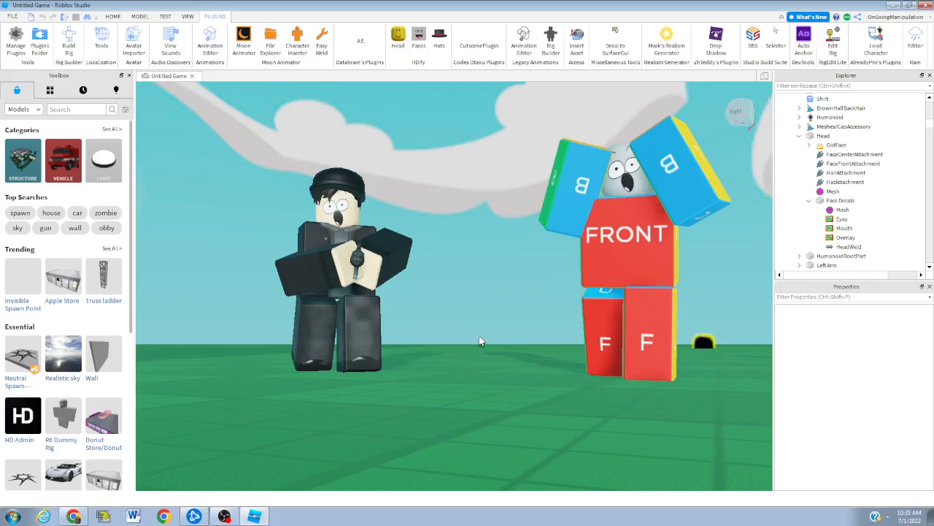
Check the recording status in OBS and return to Roblox Studio
scroll(882, 171, "up", 5)
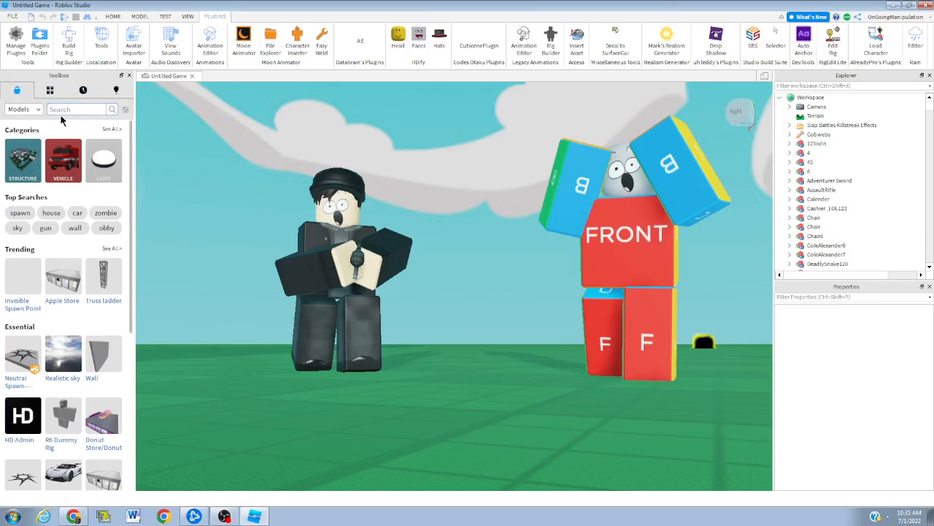
left_click(224, 516)
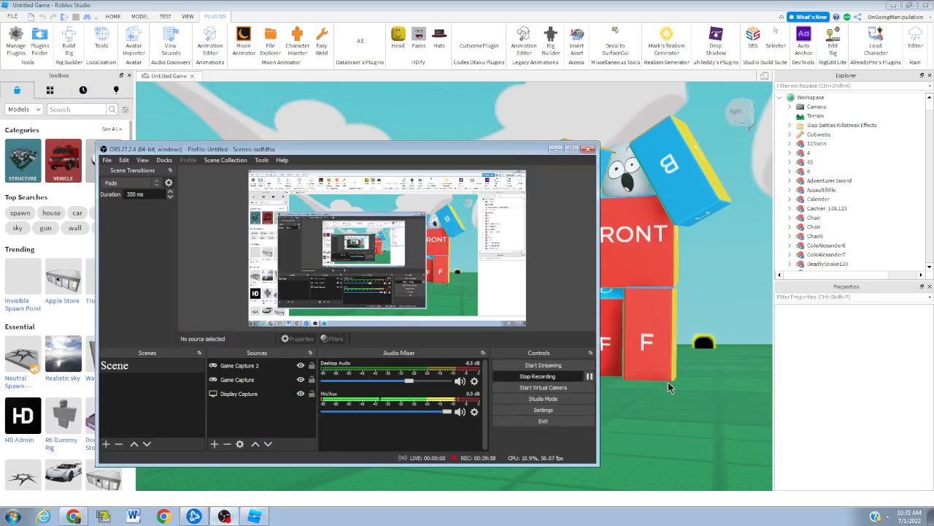
left_click(686, 433)
Search the toolbox models for "text", insert the Text Sign model and locate it in the scene
left_click(54, 111)
type("text")
key("Return")
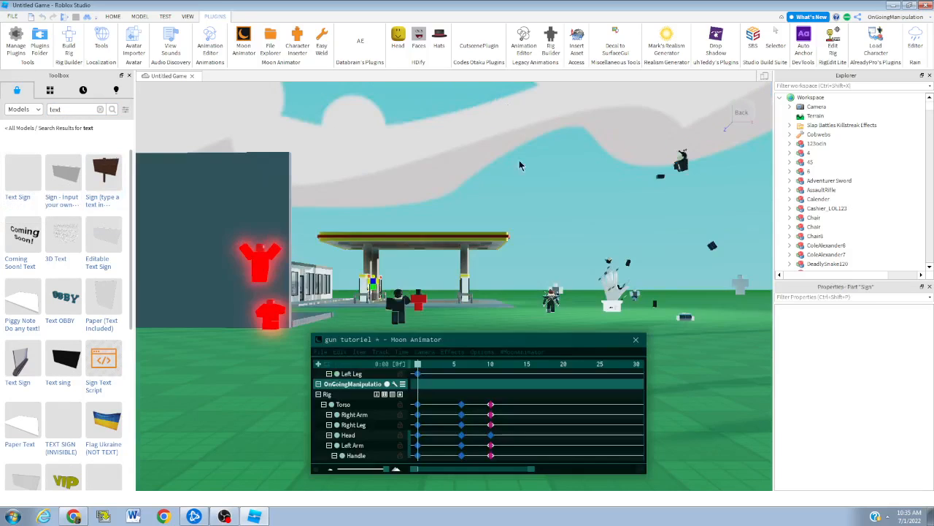
left_click(219, 241)
key("f")
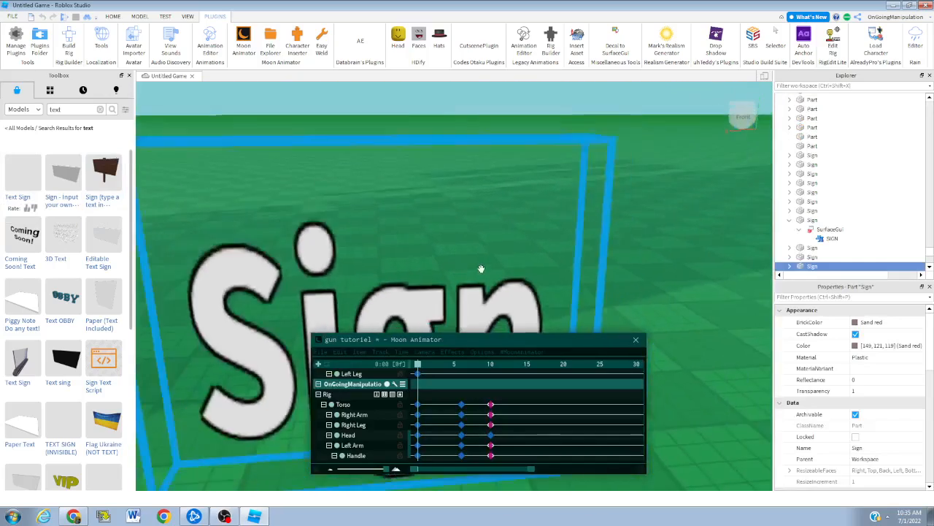
right_click_drag(467, 287, 464, 285)
right_click_drag(522, 284, 454, 281)
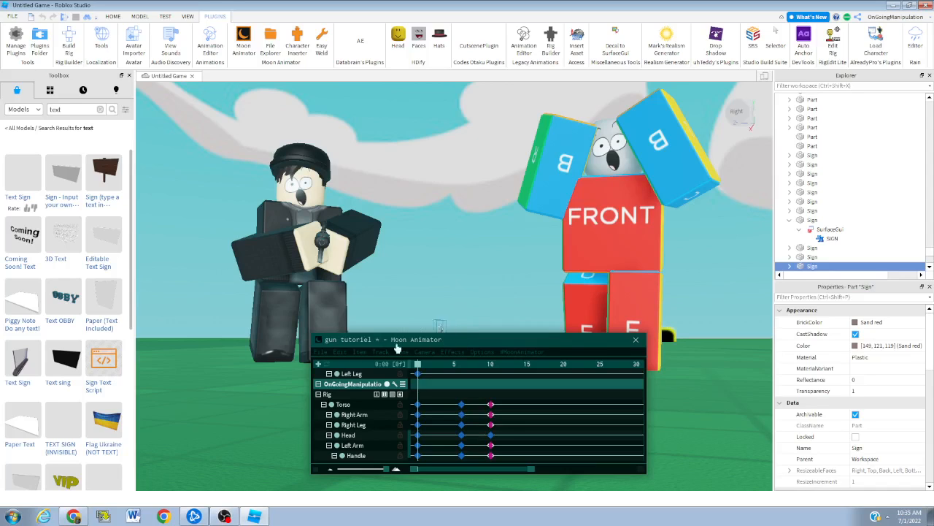
Move the sign between the shooter and the dummy and rotate it so its text faces the camera
left_click(113, 16)
left_click(96, 40)
left_click_drag(289, 193, 471, 263)
left_click_drag(401, 243, 417, 269)
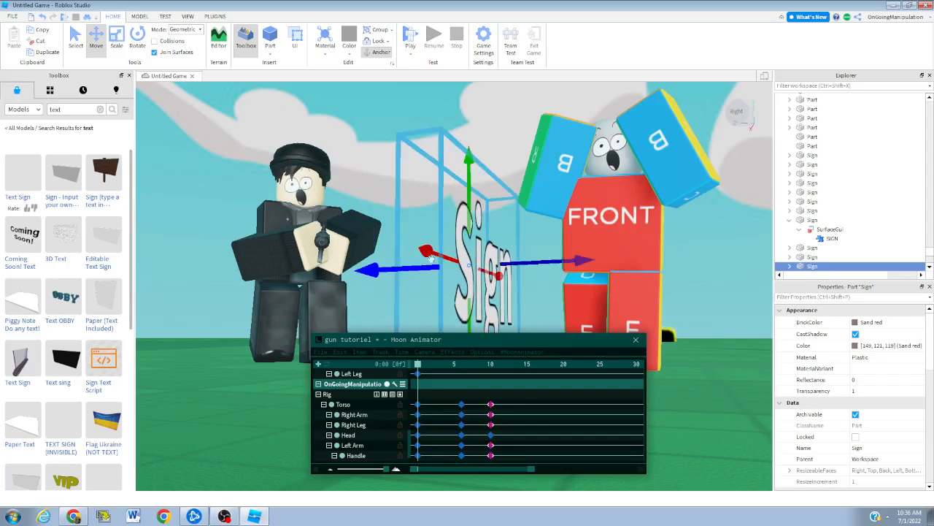
left_click_drag(455, 254, 415, 266)
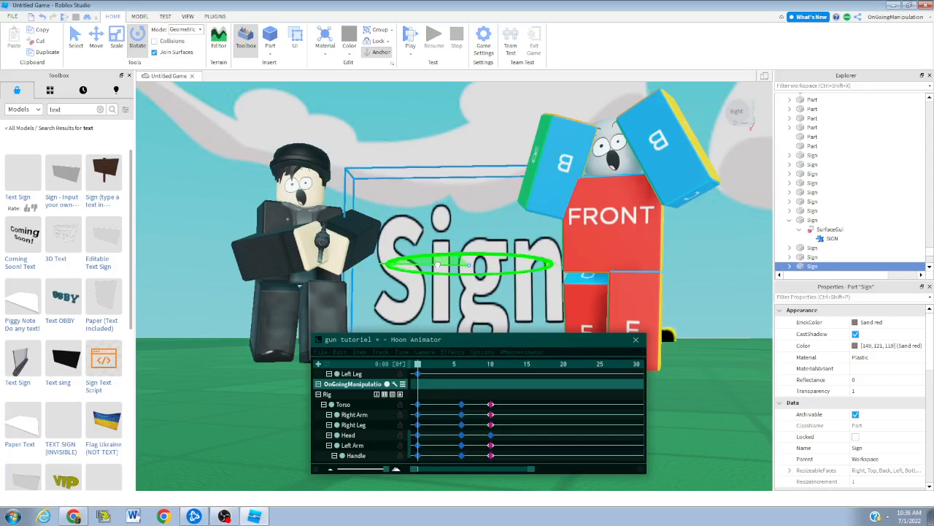
Scale the sign down in width and height and raise it to head height between the characters
left_click(115, 42)
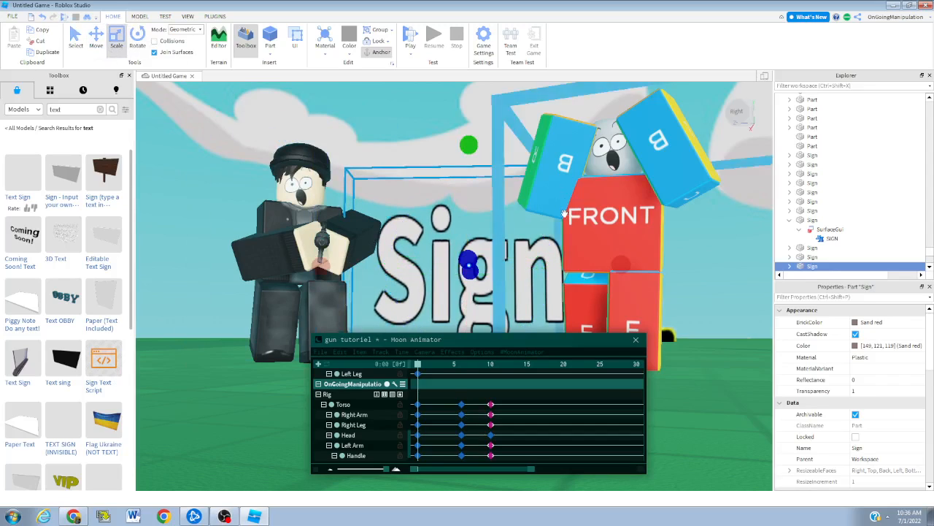
left_click_drag(600, 259, 446, 293)
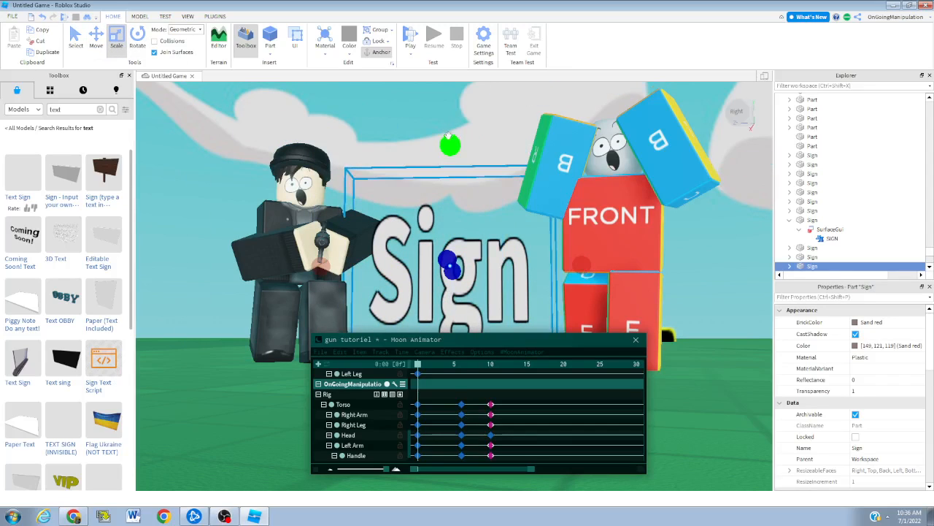
left_click_drag(448, 134, 457, 182)
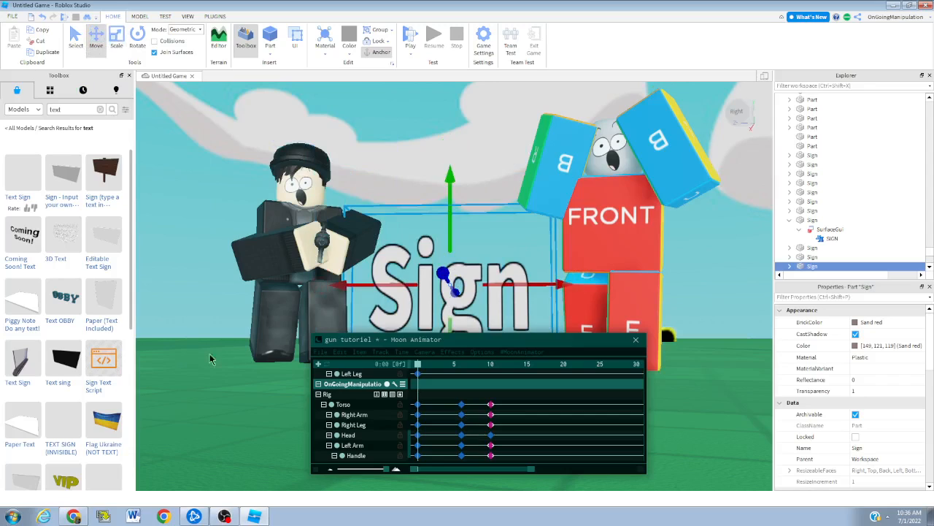
left_click_drag(438, 225, 475, 118)
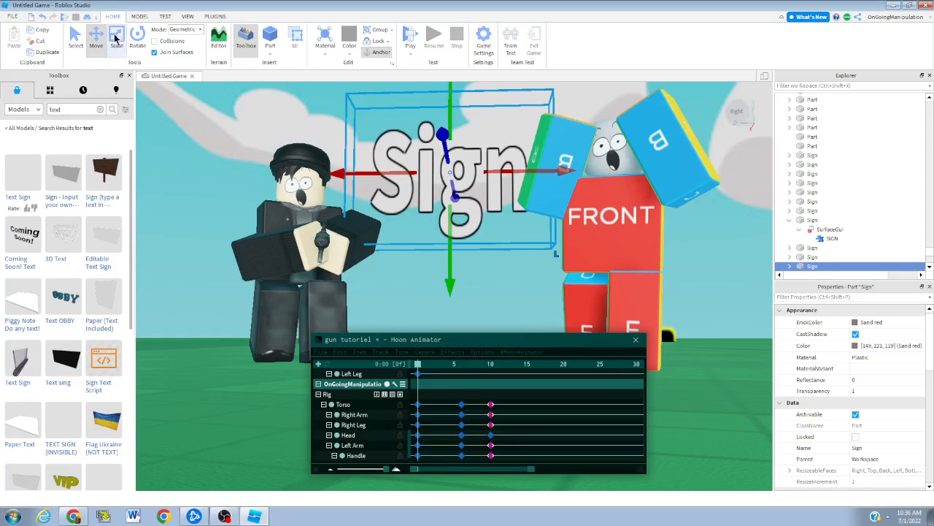
Scale the sign down further in width and height and shift it farther back between the two heads
key("ctrl+3")
left_click_drag(580, 170, 542, 170)
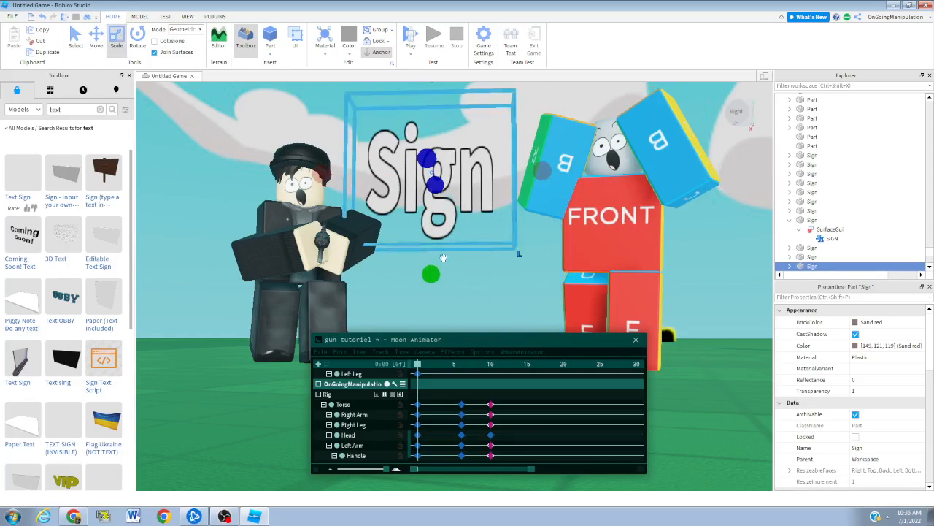
left_click_drag(445, 250, 423, 243)
left_click(94, 40)
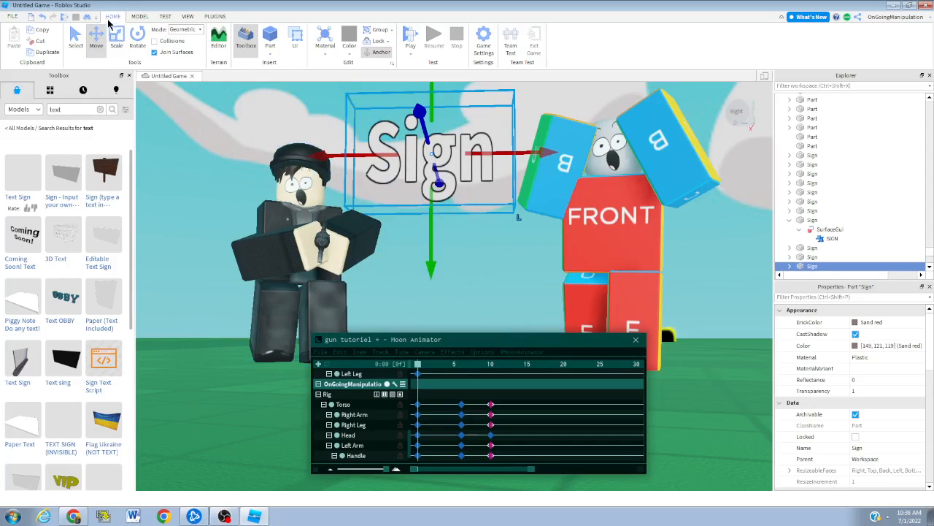
left_click(138, 38)
left_click(96, 40)
left_click_drag(430, 129, 439, 106)
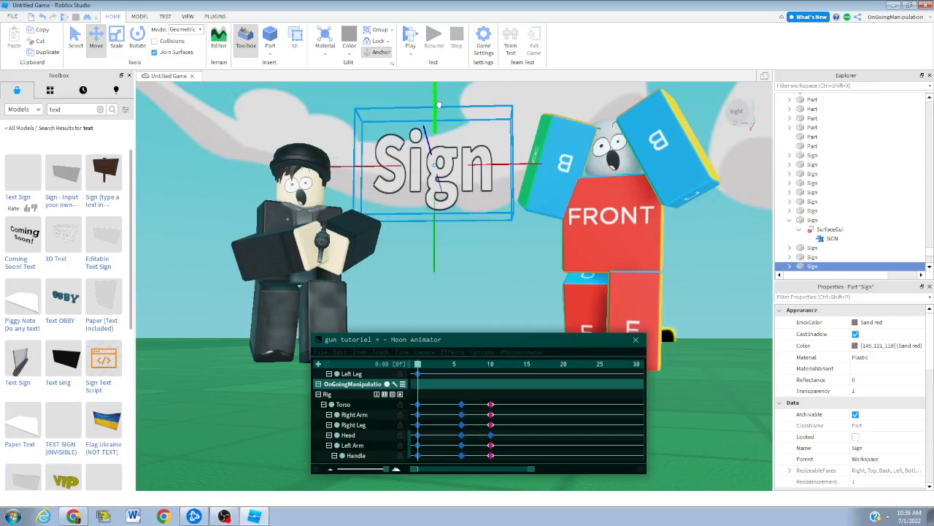
Rotate the sign slightly to refine its angle toward the camera and deselect it
left_click(116, 35)
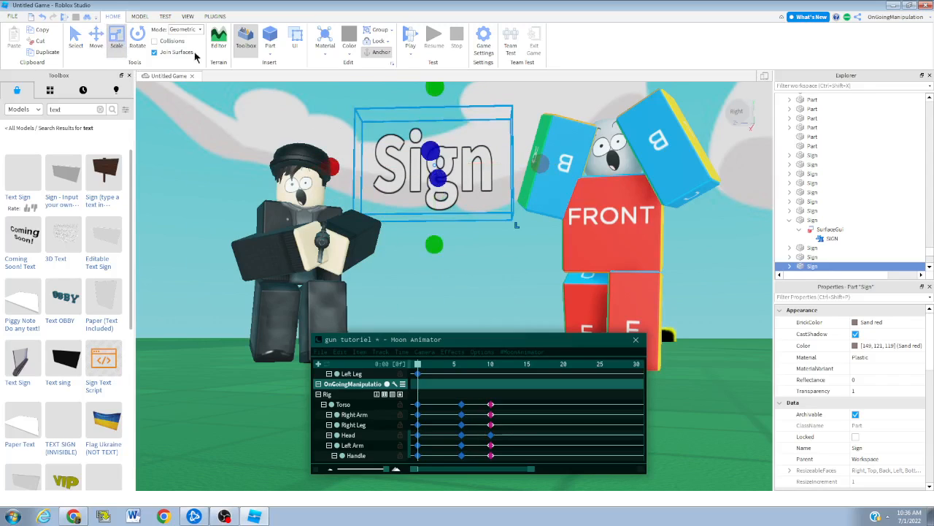
left_click(137, 37)
left_click_drag(427, 115, 424, 139)
left_click_drag(467, 162, 481, 158)
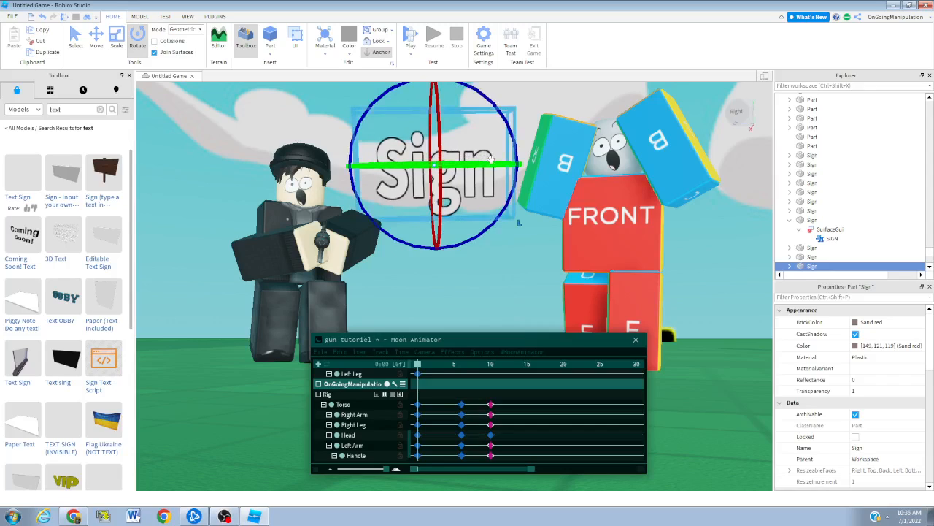
left_click(511, 241)
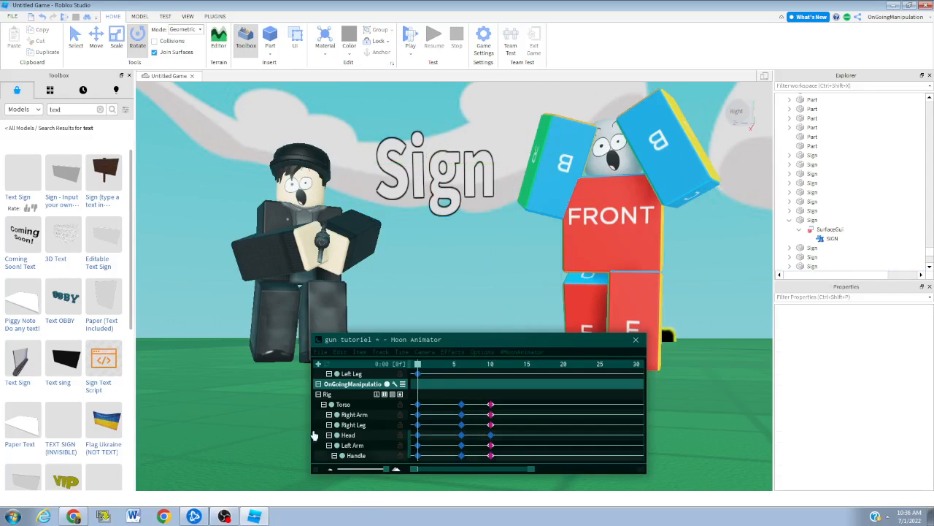
left_click(398, 342)
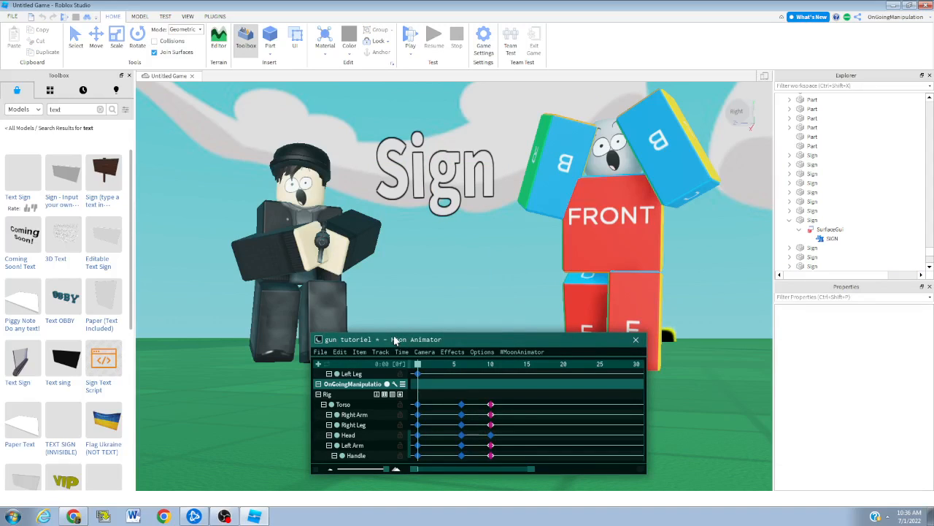
double_click(394, 340)
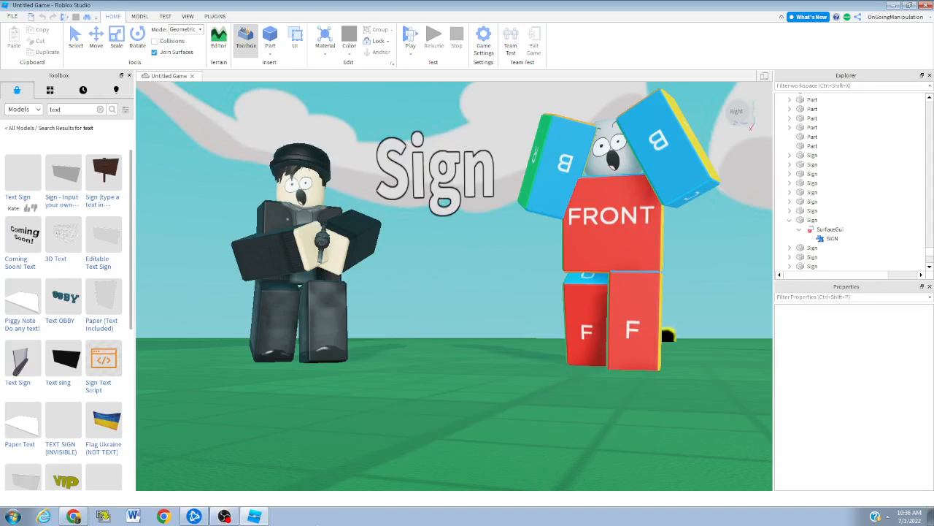
Set the TextColor3 of the new sign's SIGN text label to 150, 150, 150
left_click(76, 38)
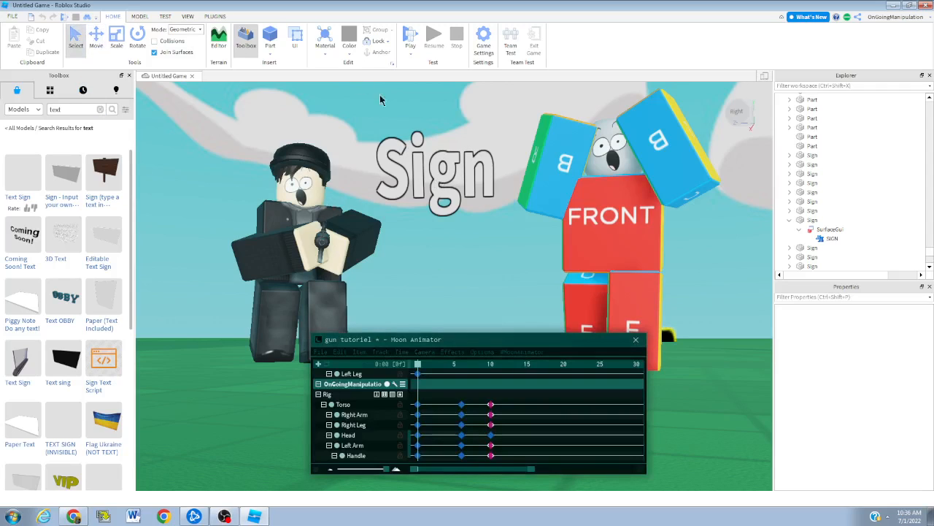
left_click(436, 168)
left_click(790, 188)
left_click(800, 196)
left_click(828, 206)
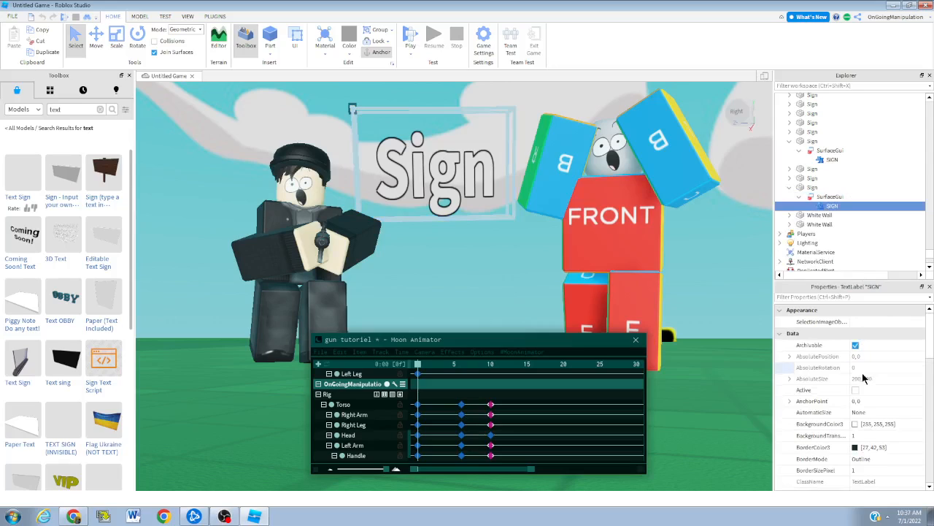
scroll(861, 350, "down", 10)
left_click(865, 362)
type("50, 15")
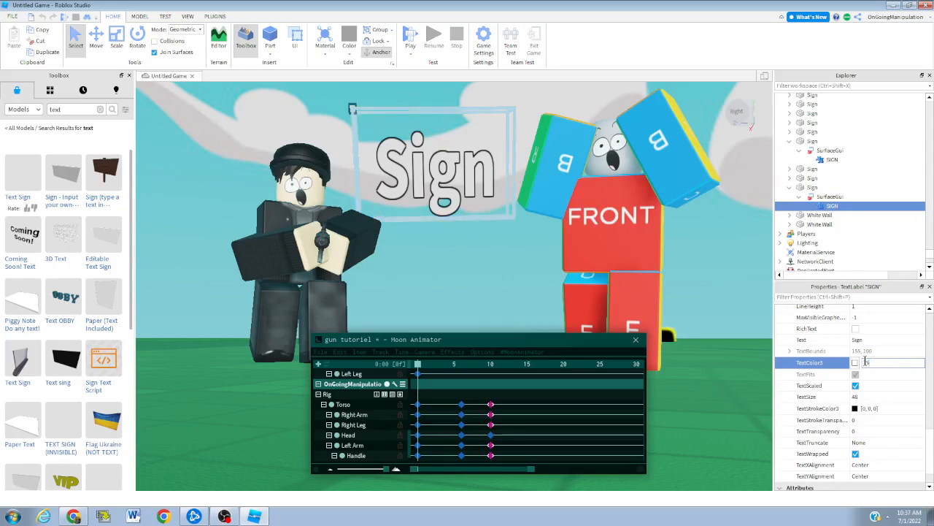
type("0, 150")
key("Return")
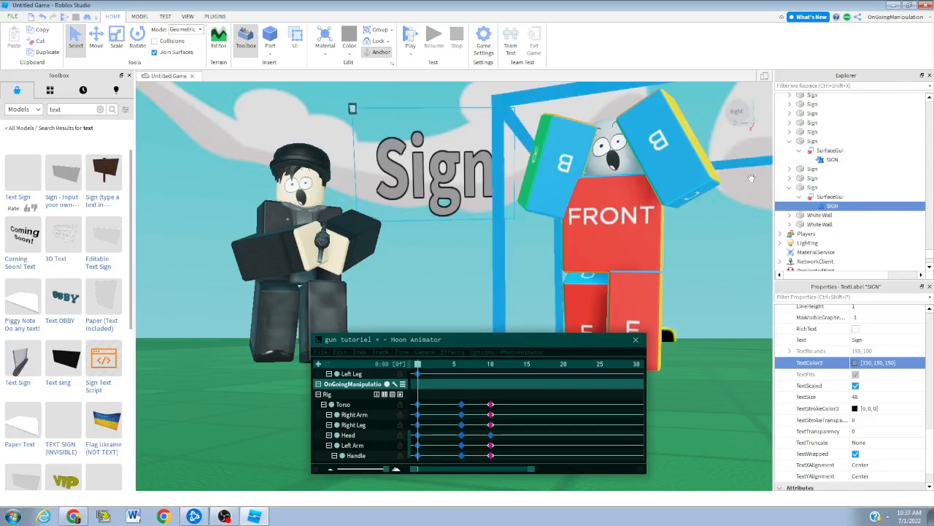
Change the SIGN text label's font to Arcade
scroll(866, 369, "up", 2)
left_click(867, 362)
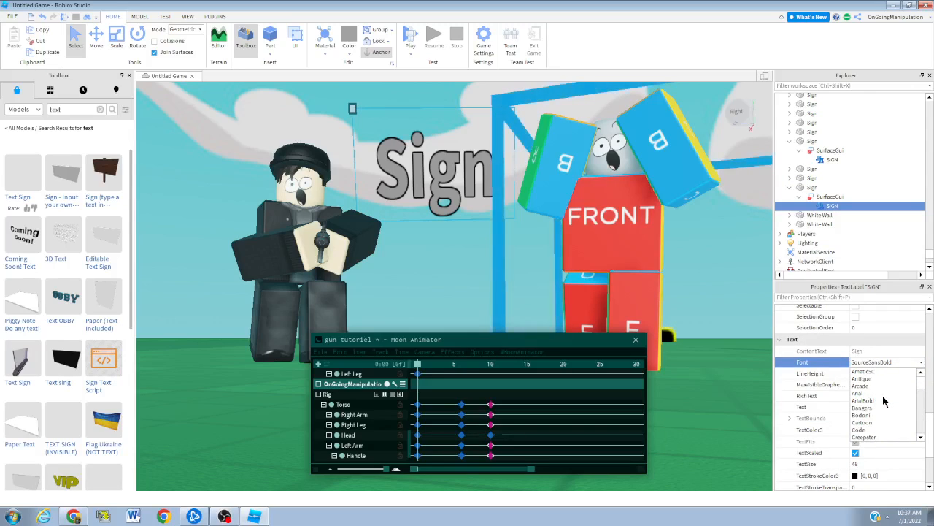
left_click(865, 385)
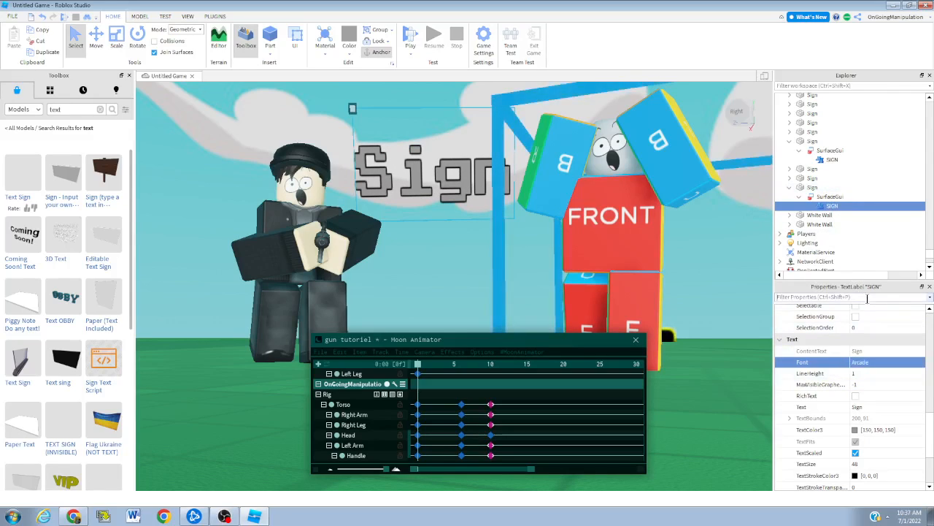
Filter the label's properties by "text" and set its Text to "woah i has gun"
key("ctrl+shift+p")
type("text")
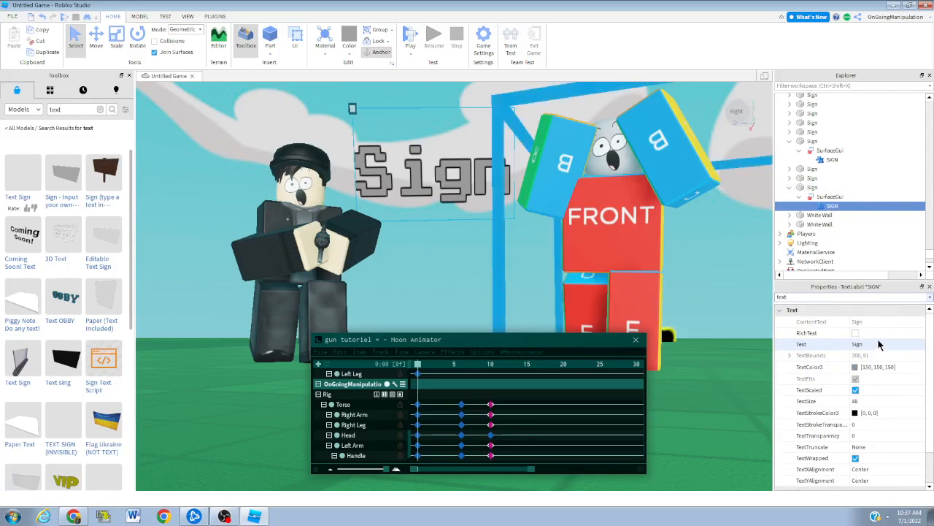
left_click(867, 342)
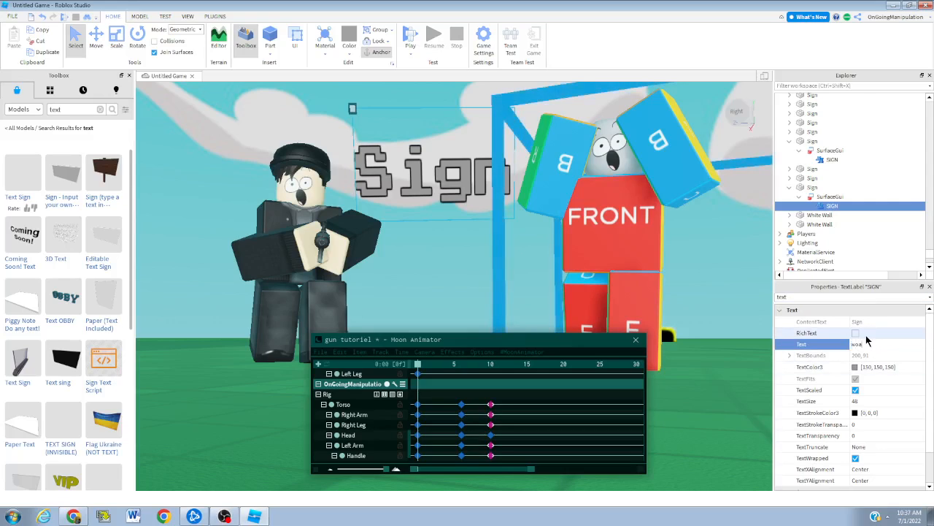
type("woah i has gun")
key("Return")
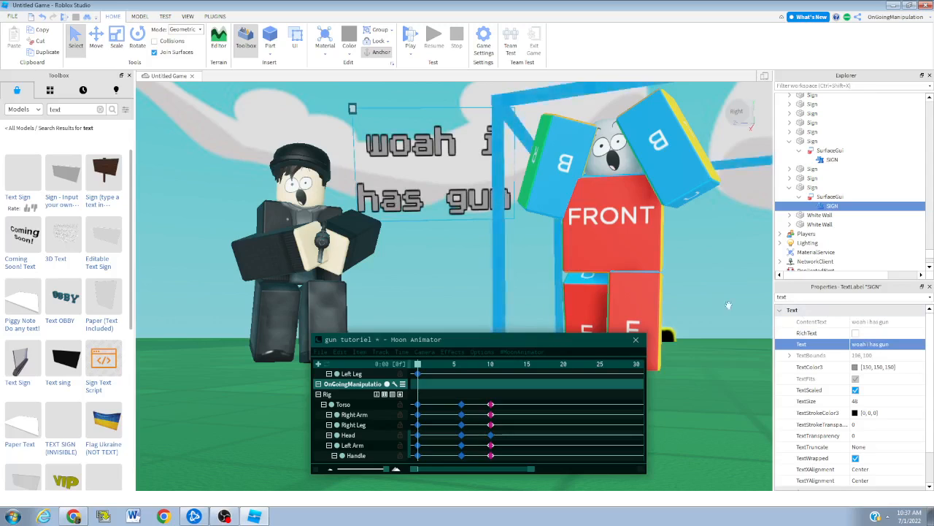
Deselect the SIGN text label and put the Moon Animator window away to view the finished subtitle sign
left_click(446, 273)
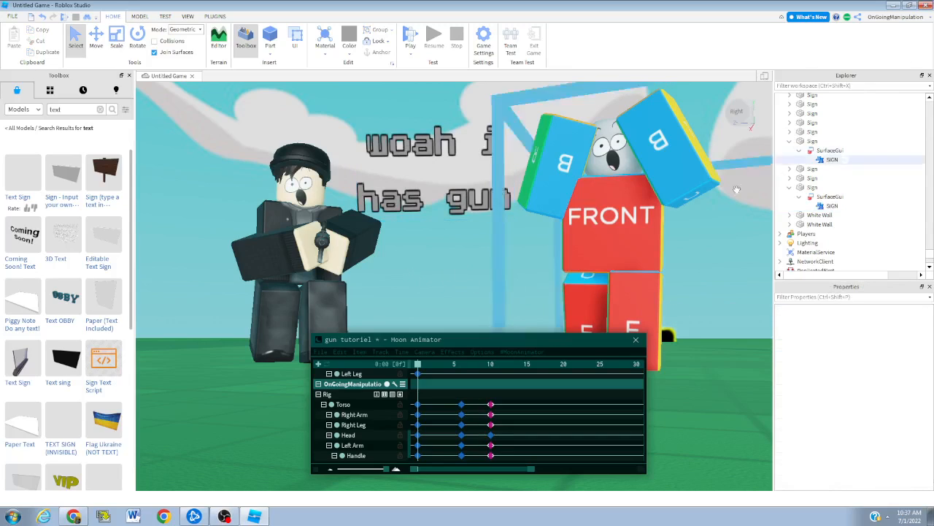
left_click(635, 339)
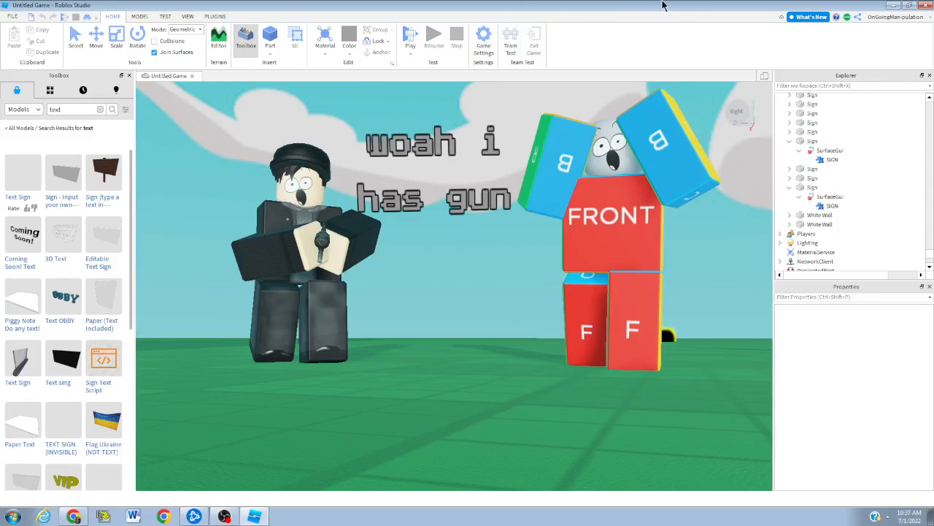
left_click(214, 16)
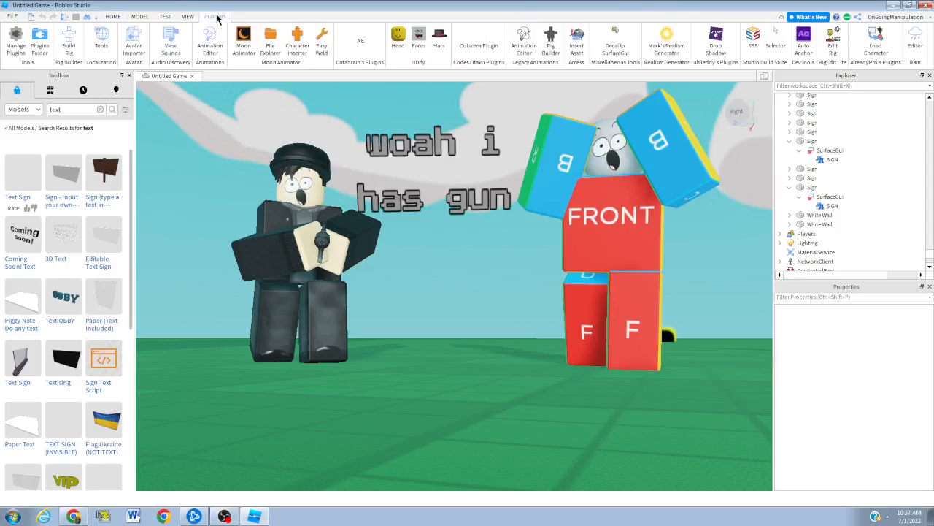
left_click(184, 17)
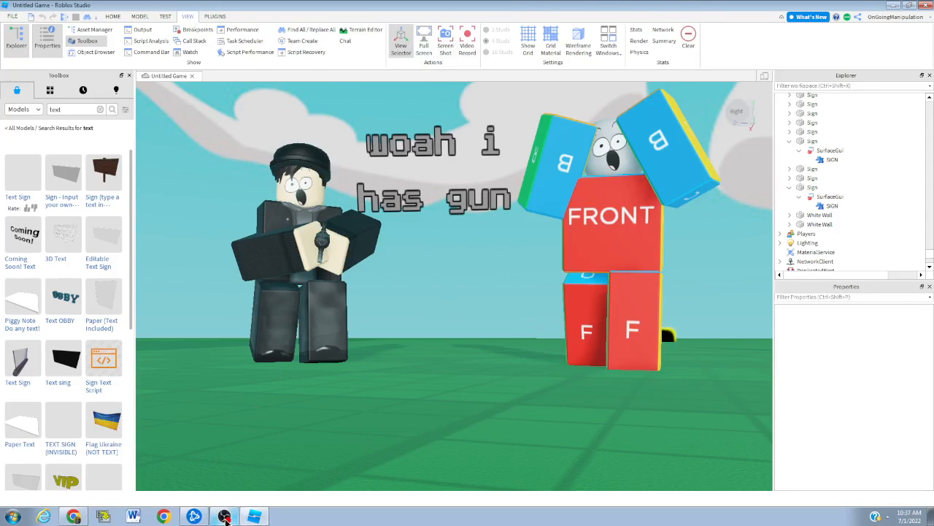
right_click_drag(285, 336, 312, 335)
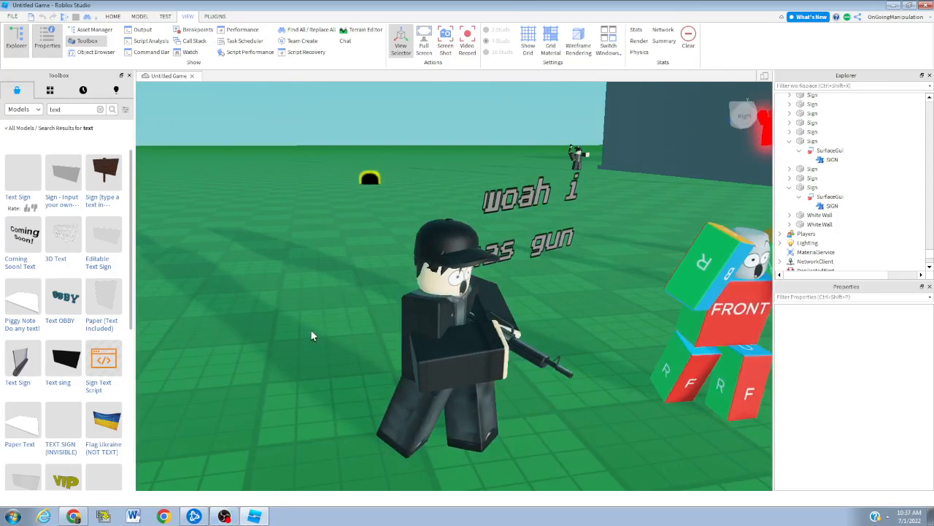
Examine the whole scene from a distance, moving in toward the posed shooter, the dummy and the text sign
left_click(222, 516)
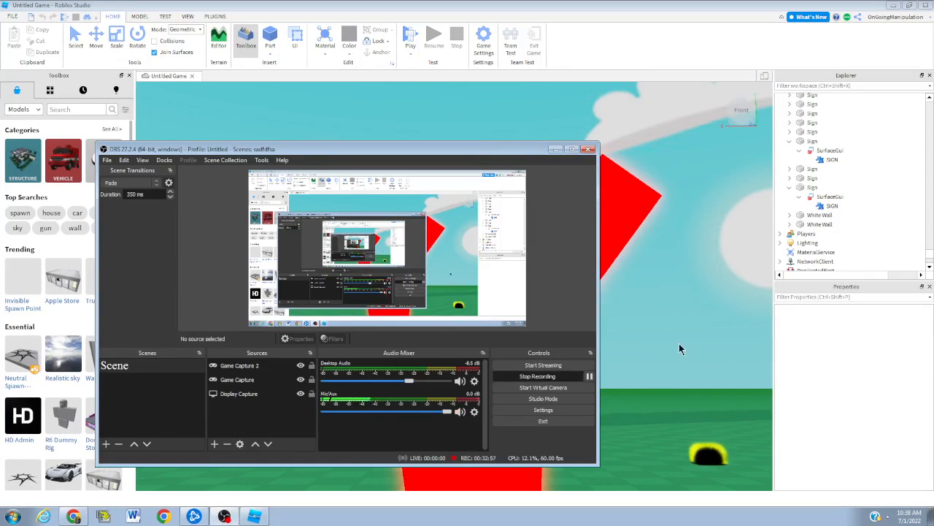
left_click(678, 344)
right_click_drag(524, 326, 540, 283)
key("w")
key("w")
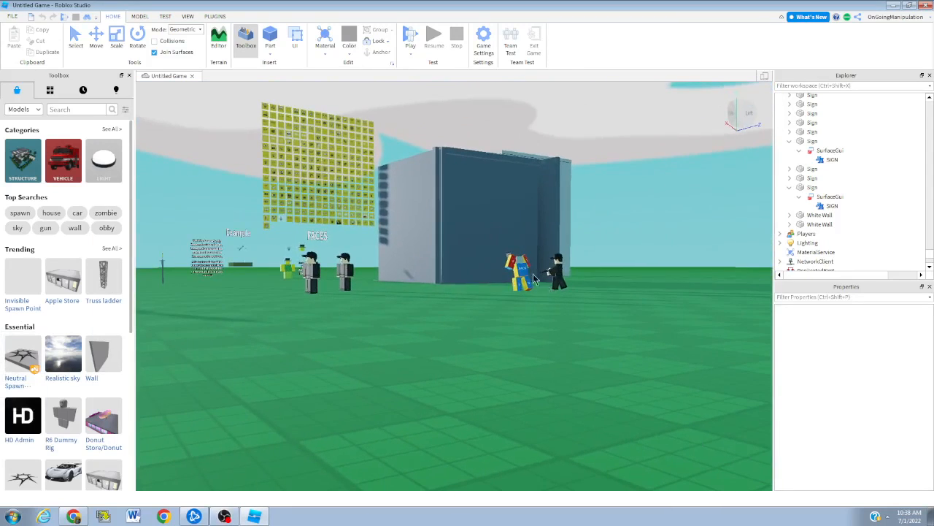
right_click_drag(453, 309, 463, 311)
key("w")
key("w")
key("w")
key("s")
right_click_drag(471, 382, 482, 395)
key("d")
key("w")
key("s")
key("w")
key("w")
right_click_drag(417, 410, 417, 410)
key("s")
Examine the "woah i has gun" sign from close up and farther away, and bring the Explorer tree back to Workspace
left_click(224, 516)
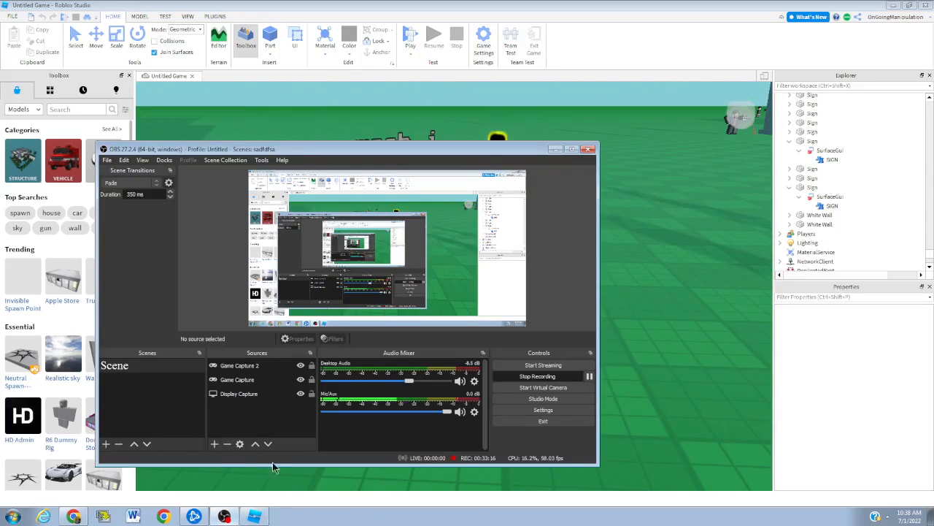
left_click(694, 328)
key("w")
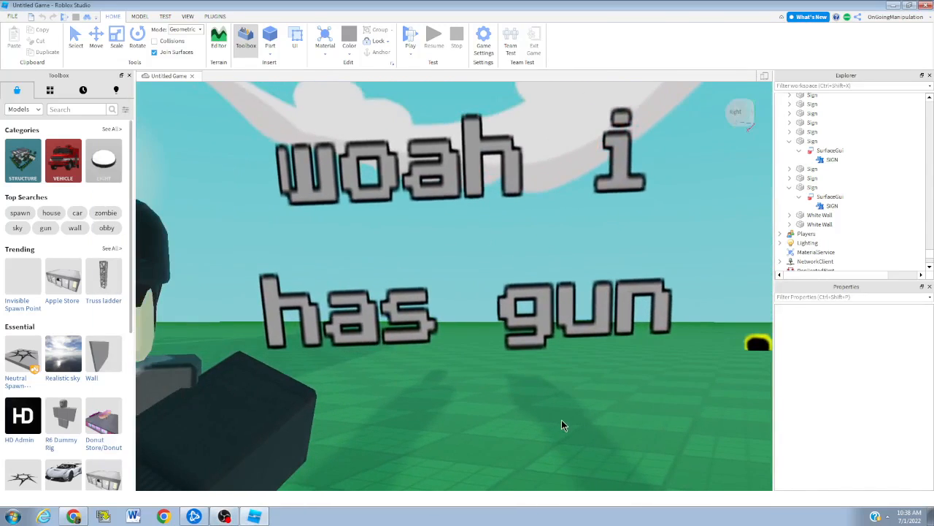
key("s")
right_click_drag(557, 317, 556, 317)
key("s")
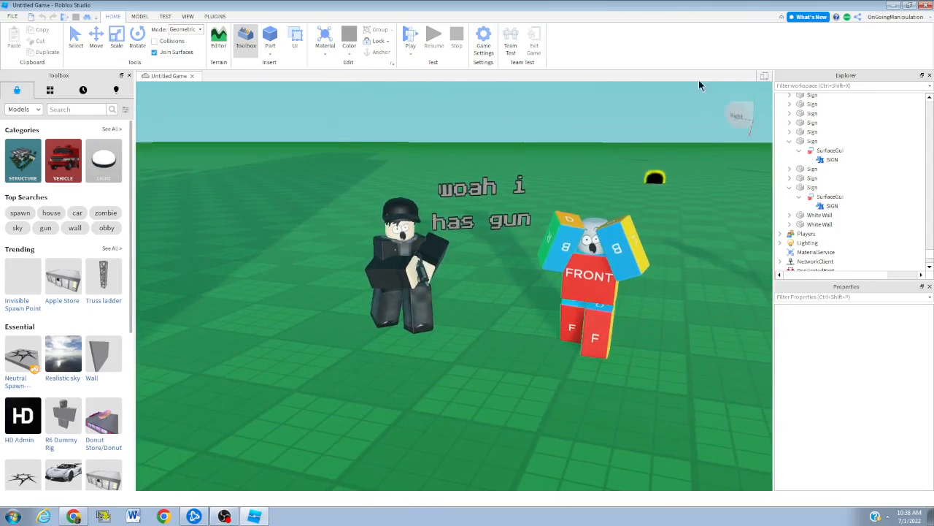
scroll(805, 125, "up", 20)
left_click_drag(929, 225, 930, 103)
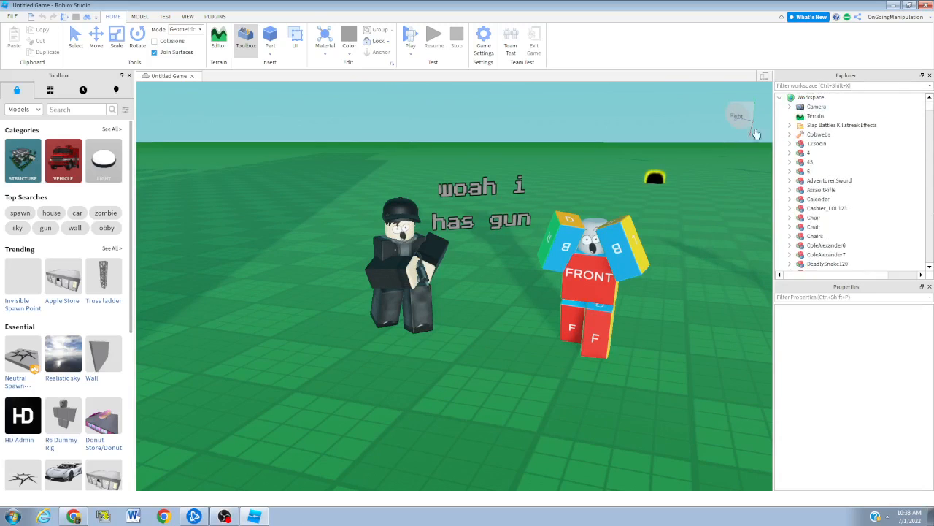
Examine the shooter, sign and dummy together in a low front view at varying distances
right_click_drag(552, 367, 551, 366)
key("w")
right_click_drag(448, 324, 459, 340)
key("w")
key("s")
key("w")
key("w")
key("s")
key("s")
key("w")
key("s")
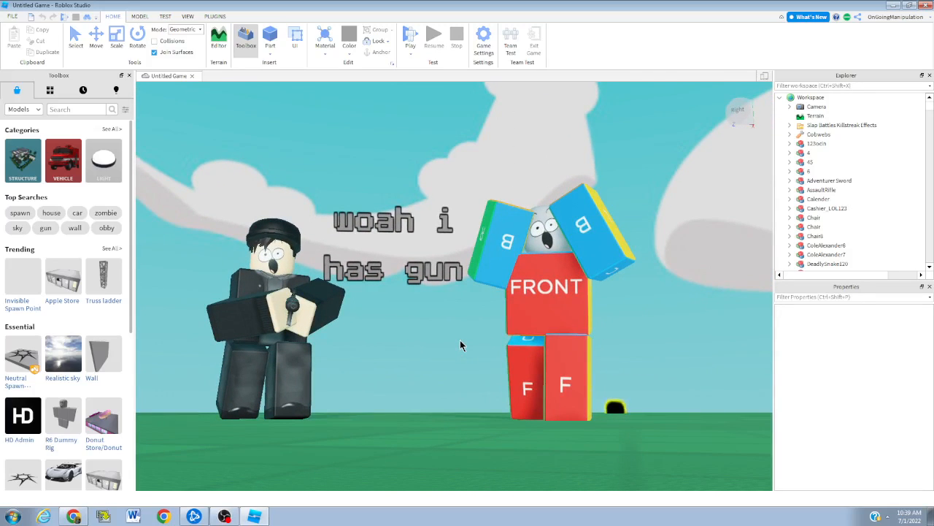
right_click_drag(407, 390, 405, 395)
key("w")
key("s")
key("w")
key("s")
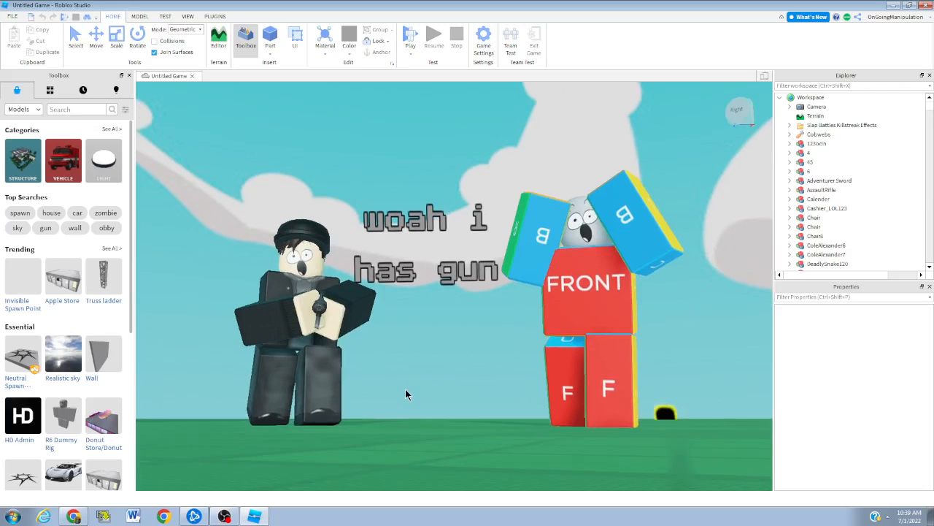
Examine the dummy and the shooter individually from closer and side angles, including the signs around them
key("w")
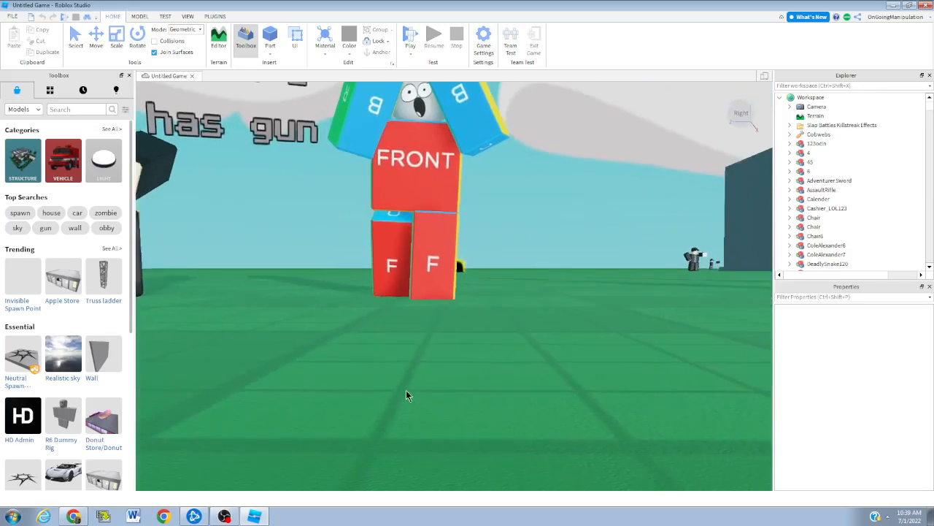
key("s")
key("a")
key("w")
key("w")
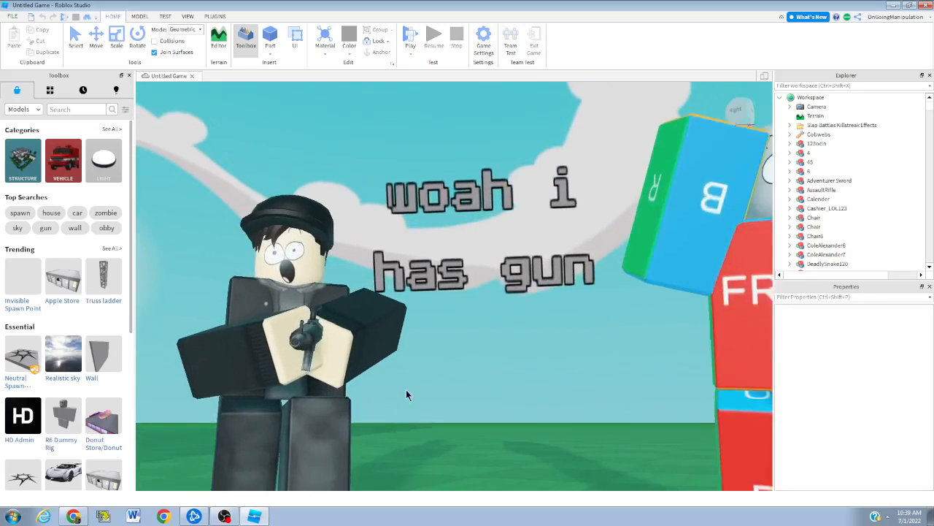
key("s")
key("d")
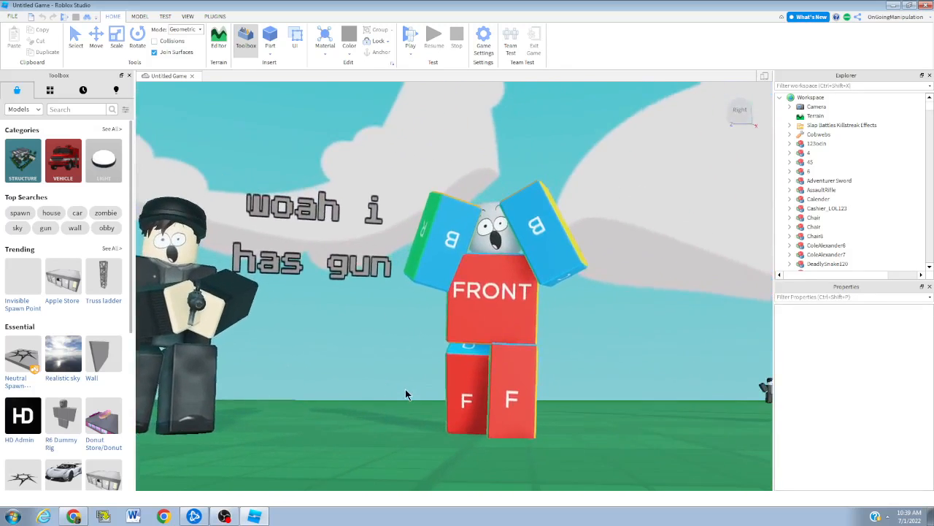
key("a")
key("w")
key("s")
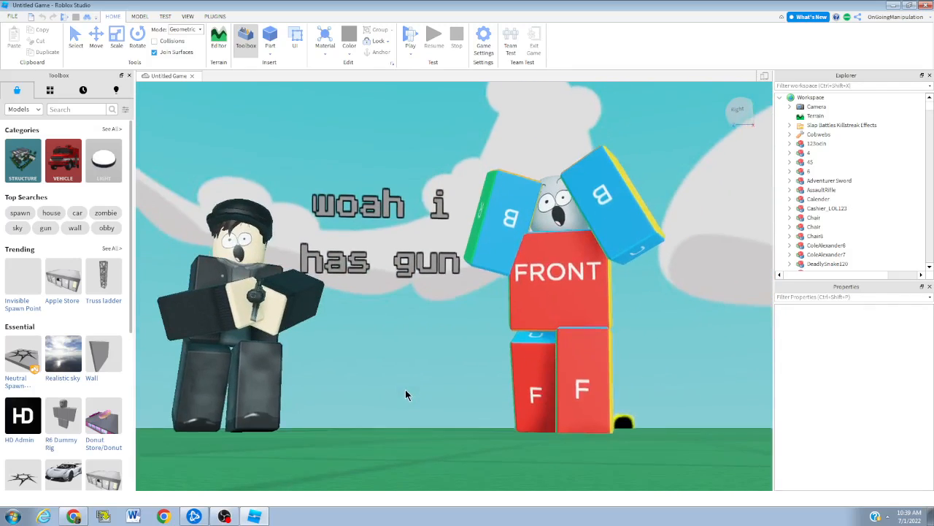
key("e")
key("w")
key("s")
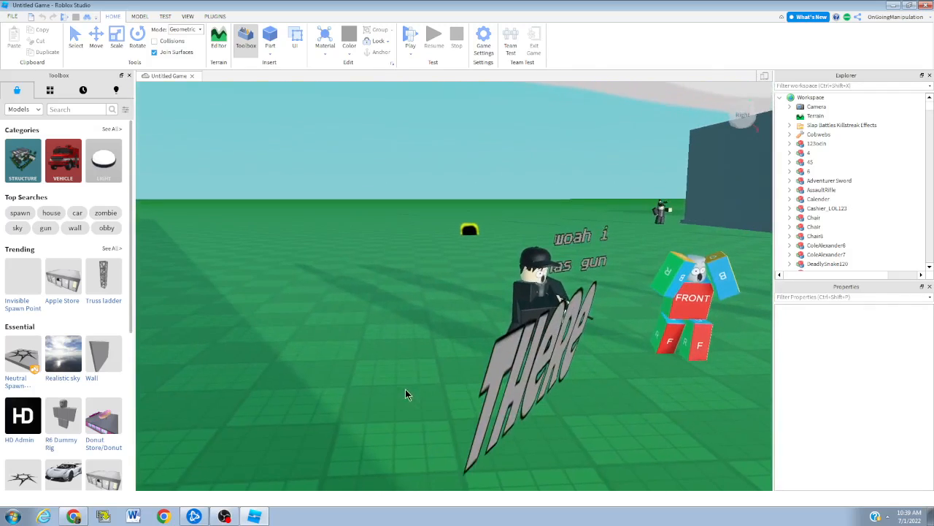
key("s")
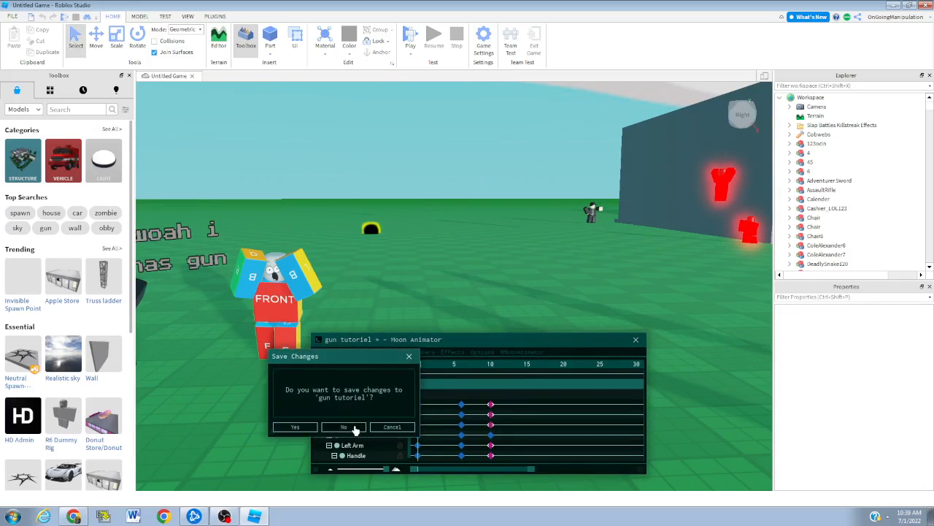
Close the current Moon Animator animation without saving changes and open the saved "gun tutoriel" animation
left_click(354, 428)
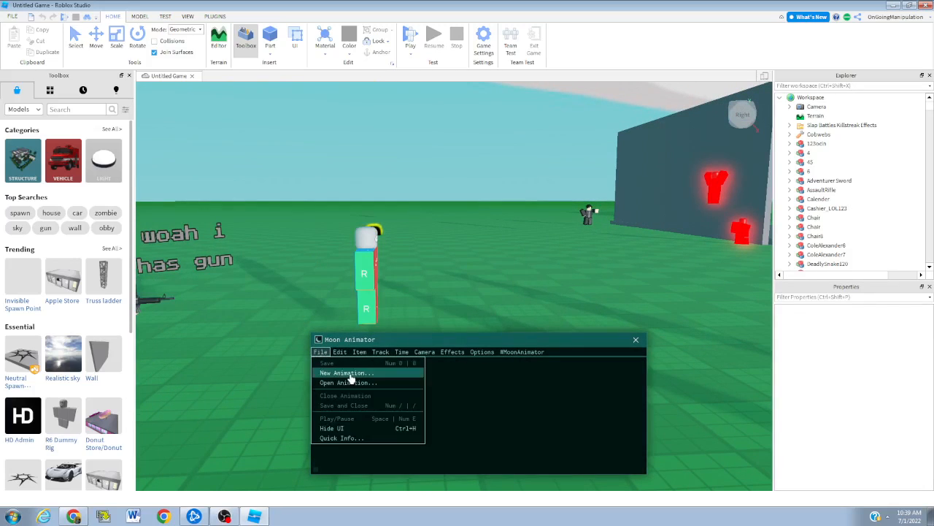
left_click(348, 382)
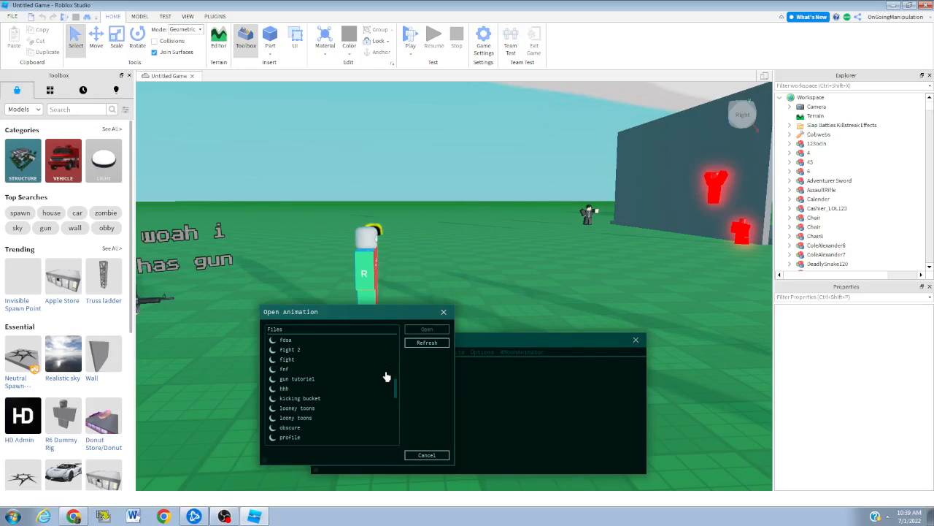
left_click(429, 329)
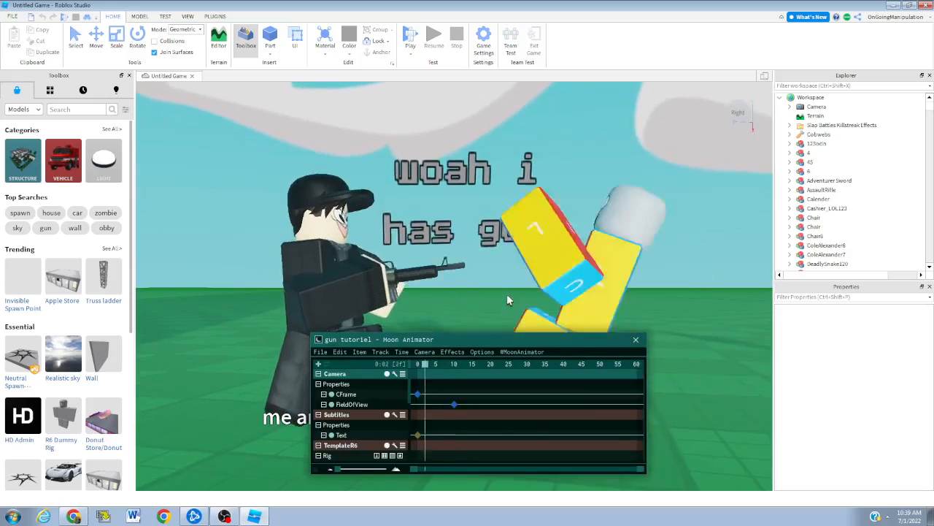
Play back the "gun tutoriel" animation with its subtitles
key("space")
key("space")
key("space")
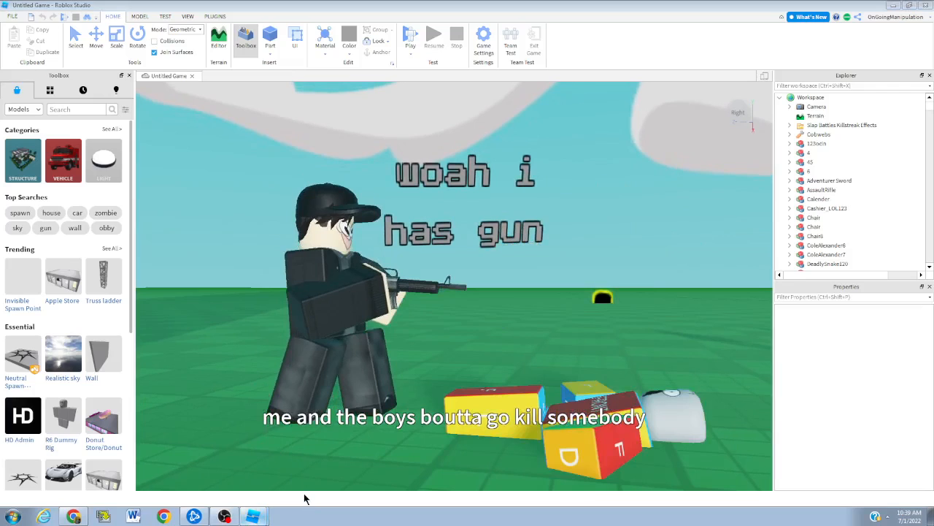
Close the blank Baseplate place without saving changes to Place1 and return to the gun animation scene
left_click(264, 517)
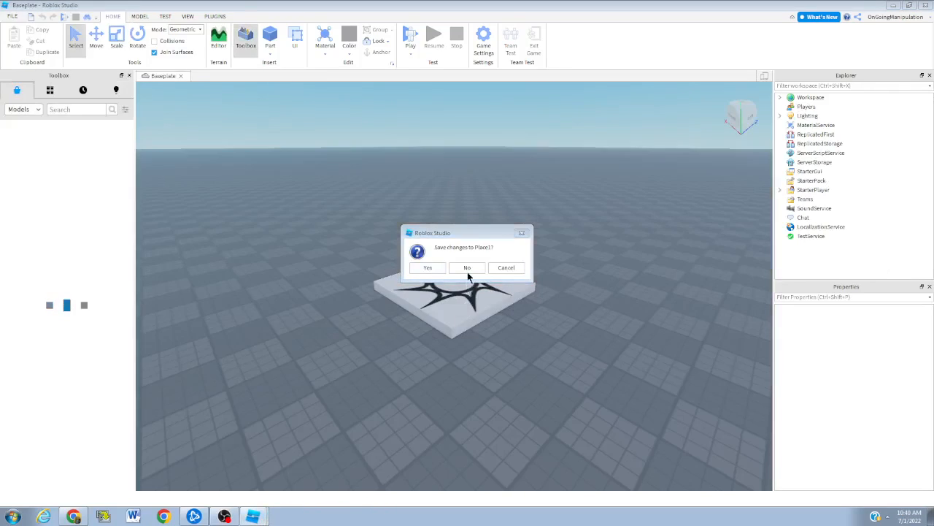
left_click(467, 267)
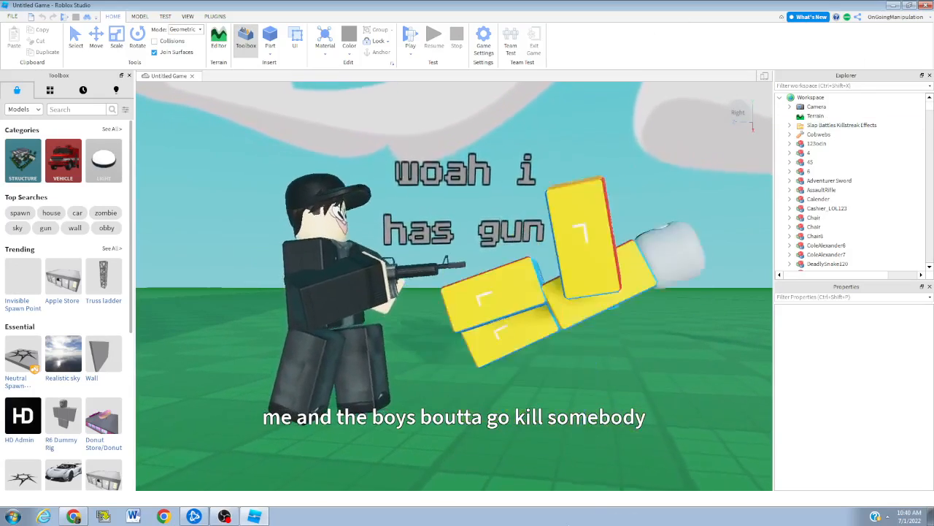
right_click(541, 515)
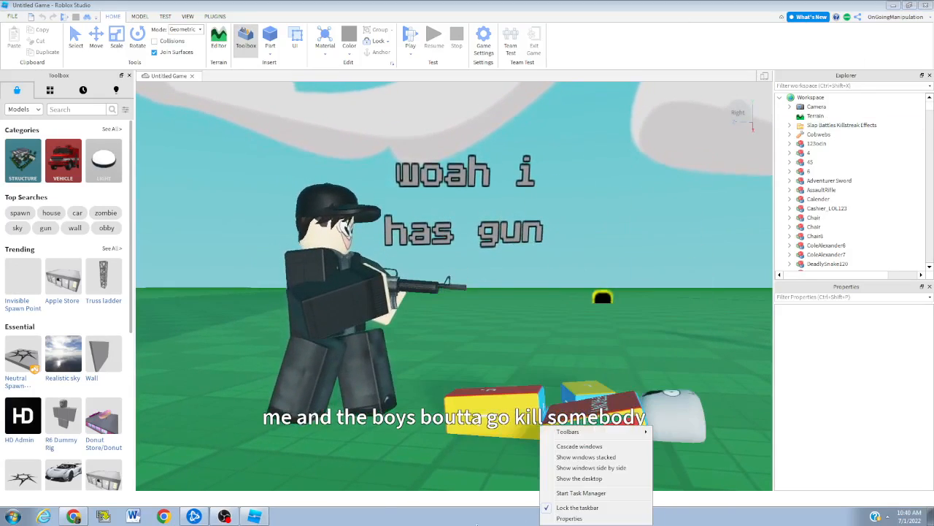
left_click(216, 395)
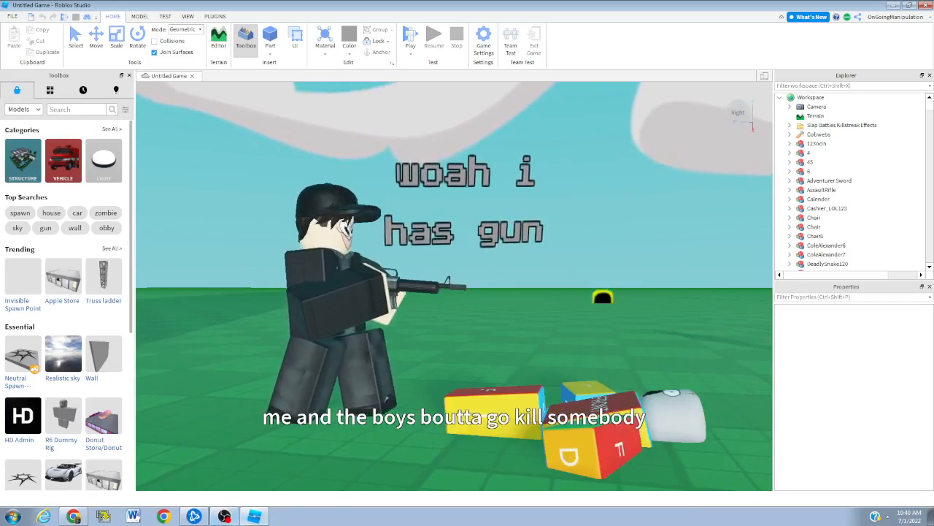
left_click(224, 516)
left_click(682, 188)
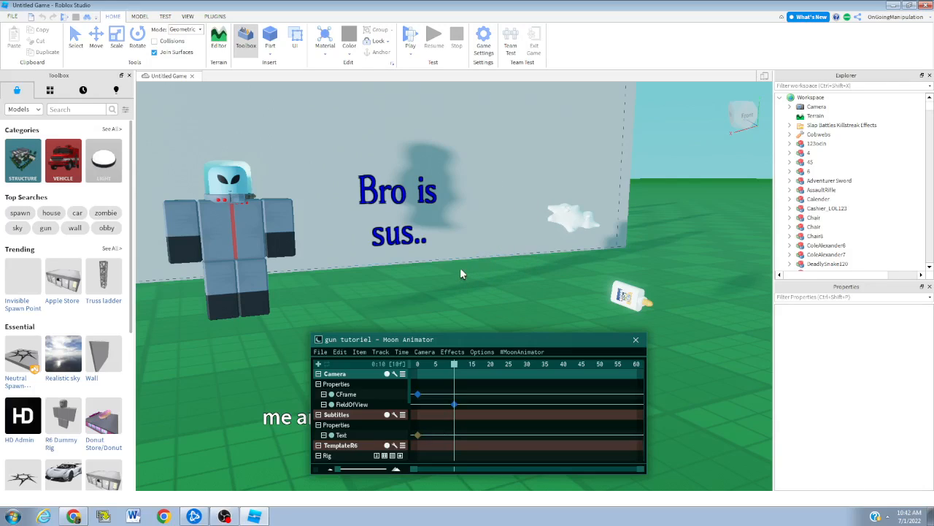
Examine the other characters and signs in the place, from the "Bro is sus.." wall to the galaxy backdrop
key("w")
mouse_move(494, 275)
right_mouse_down()
mouse_move(507, 277)
mouse_move(496, 274)
right_mouse_up()
key("s")
key("w")
key("s")
key("a")
key("d")
key("w")
key("w")
key("s")
key("s")
key("w")
key("a")
key("w")
key("s")
key("w")
key("s")
key("w")
key("w")
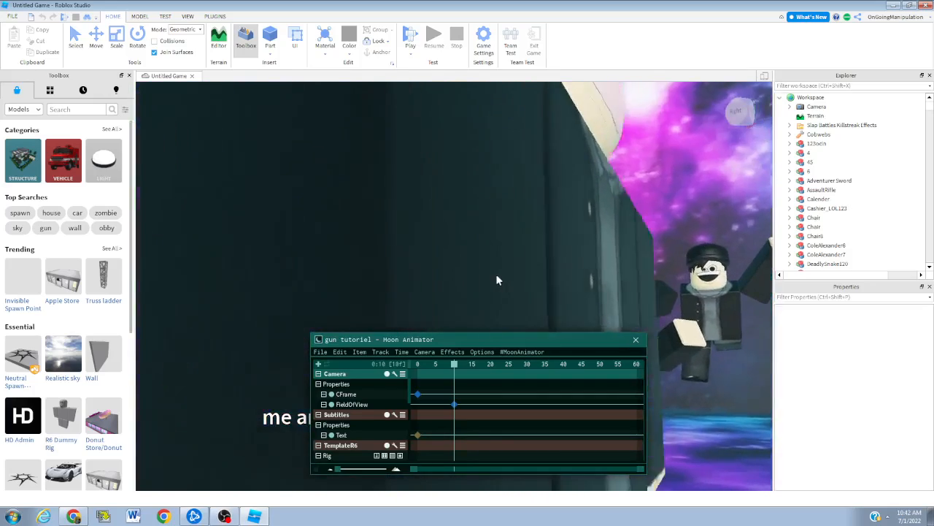
key("w")
key("w")
key("s")
key("w")
key("w")
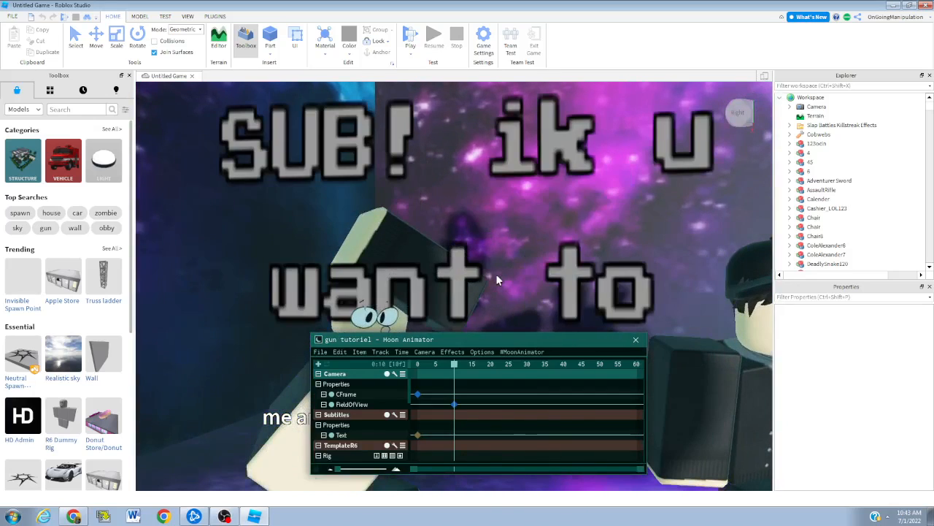
Clear the Moon Animator window from the view of the "SUB!" sign and bring up the plugin tools
left_click_drag(456, 340, 357, 483)
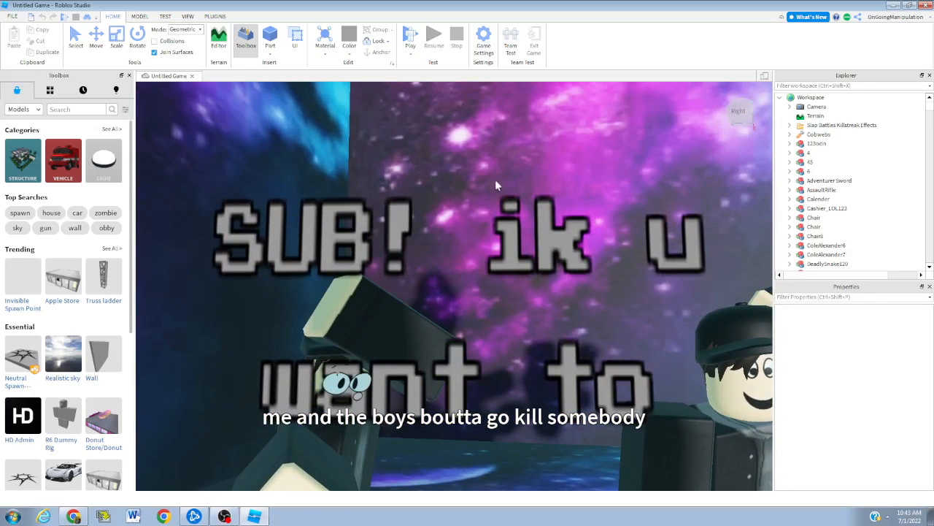
left_click(214, 16)
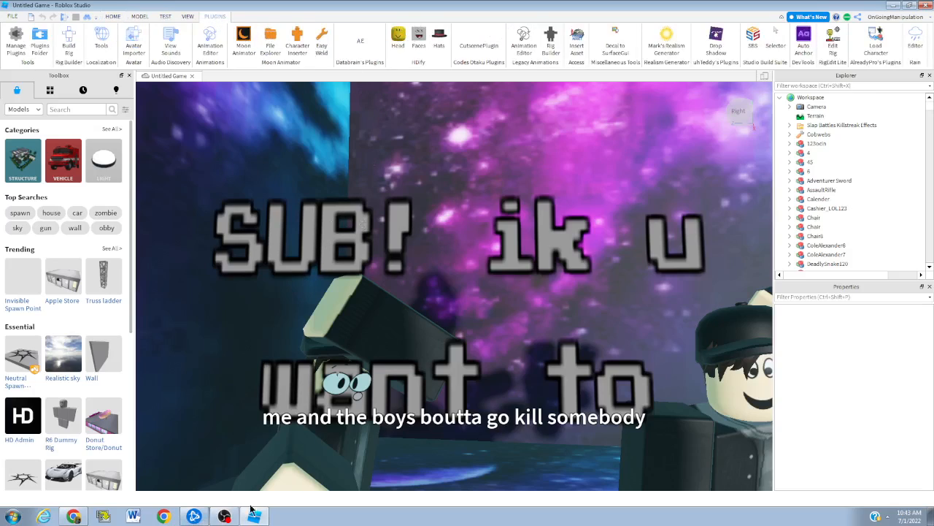